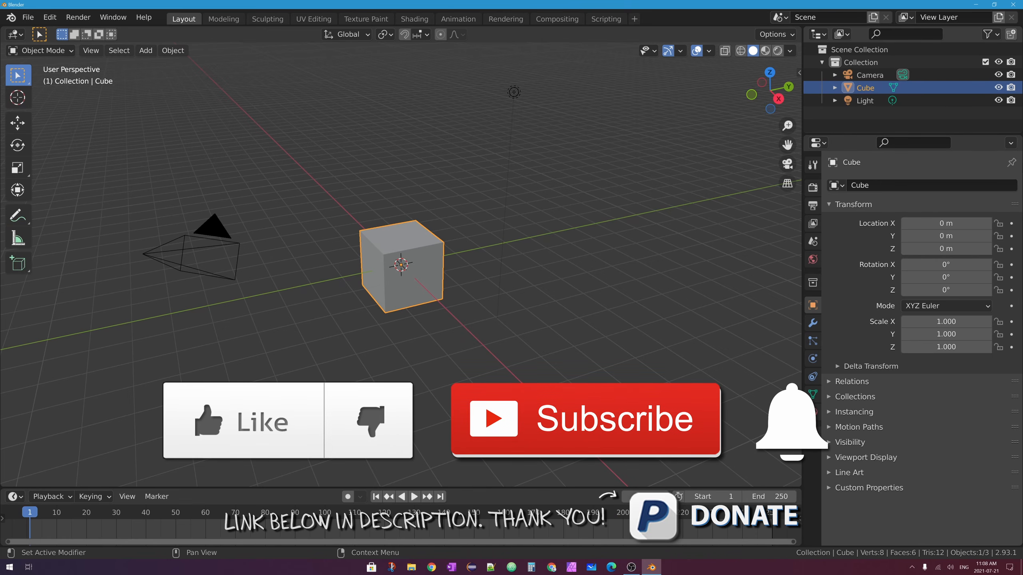
- Render a still image of the default scene to preview it, and close the render window
click(84, 17)
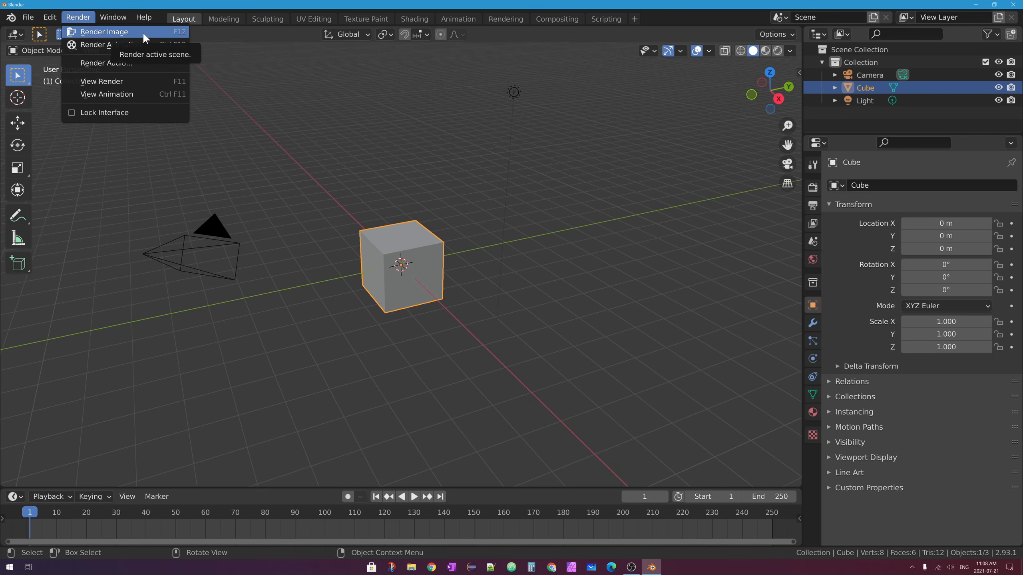
click(167, 32)
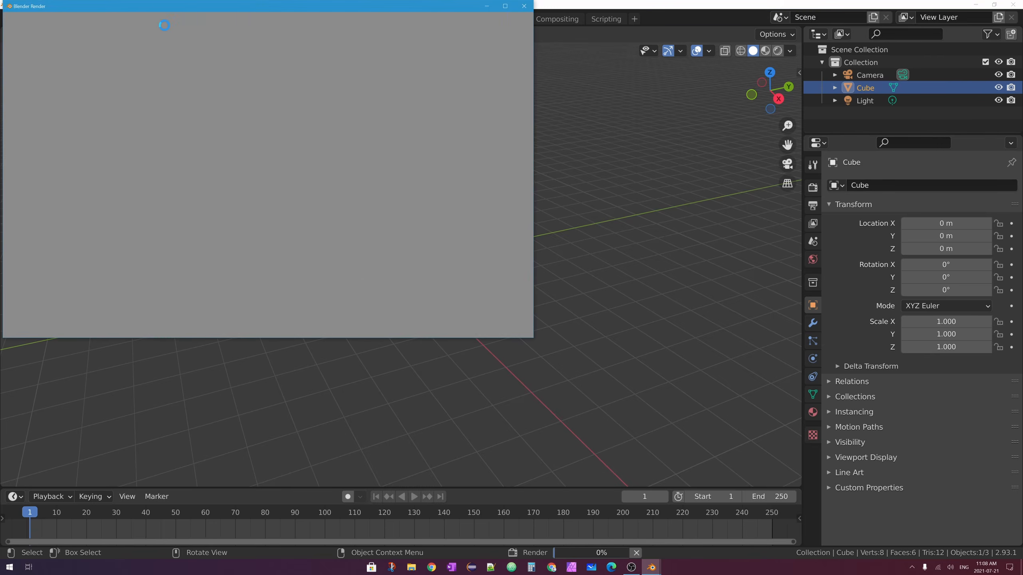
drag(161, 7, 368, 97)
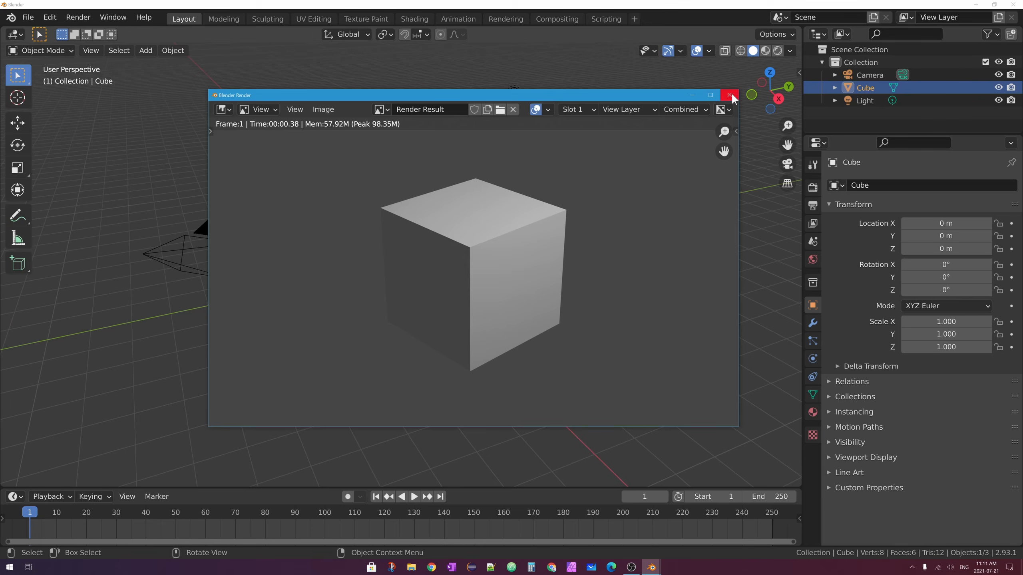
click(730, 95)
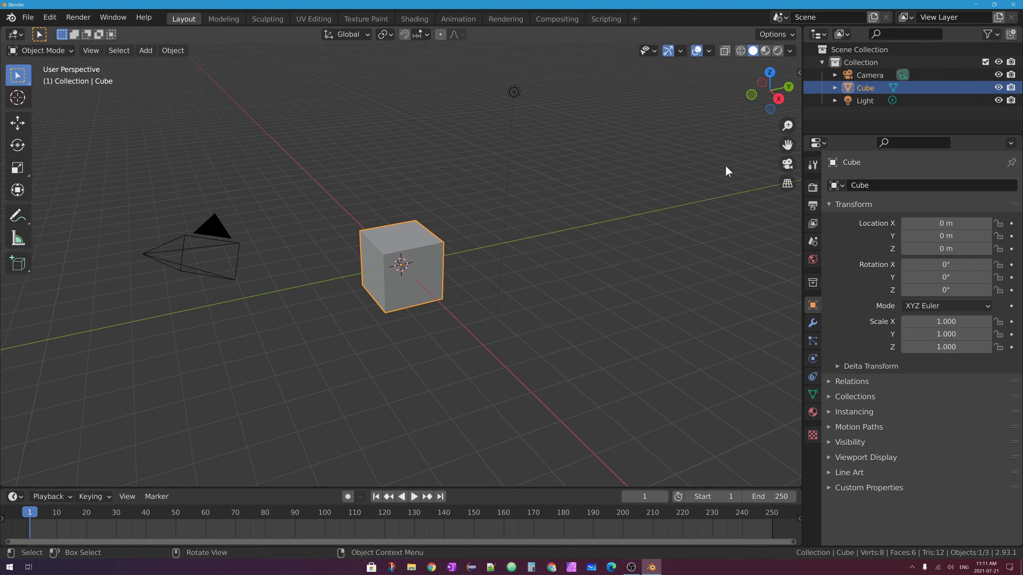
- Show the scene's render engine settings and switch the viewport to Rendered shading
click(812, 188)
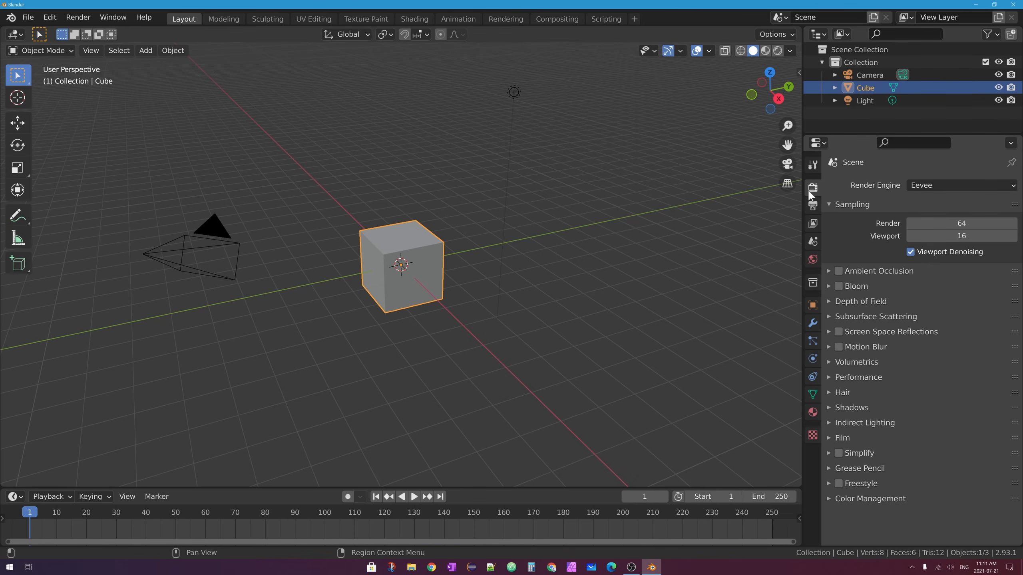
click(951, 185)
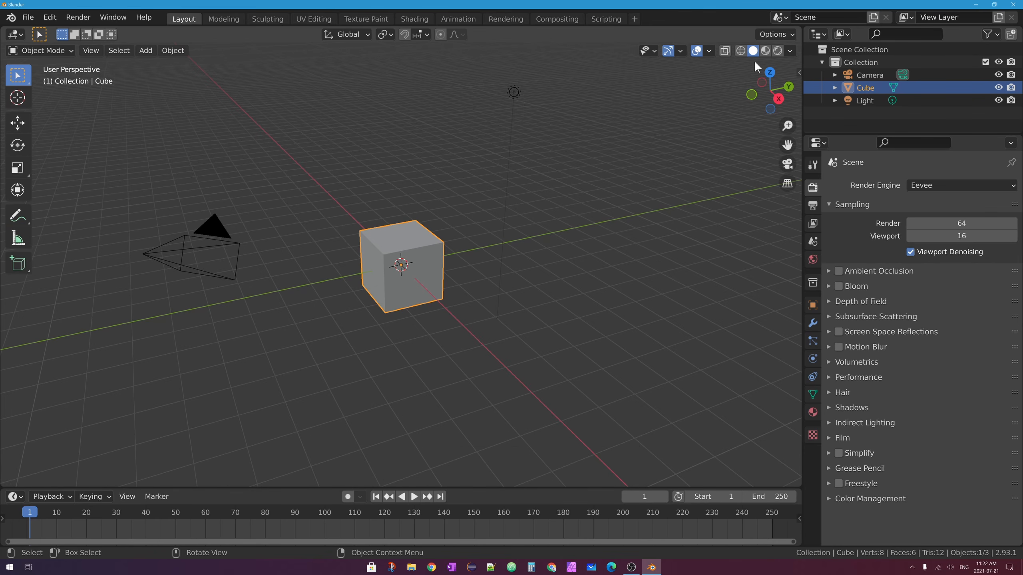
click(777, 51)
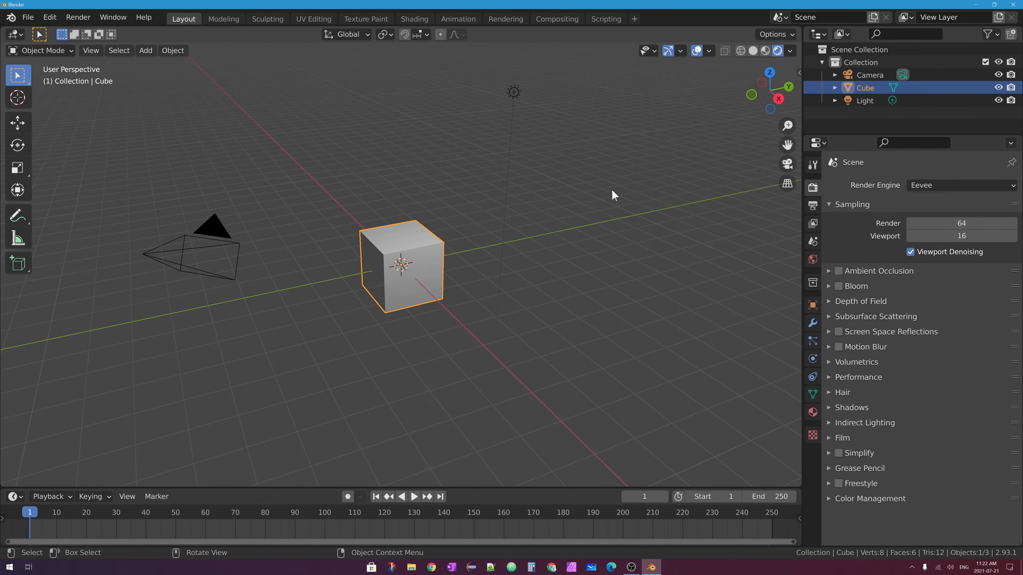
middle_drag(609, 132, 562, 144)
middle_drag(607, 137, 553, 113)
click(522, 108)
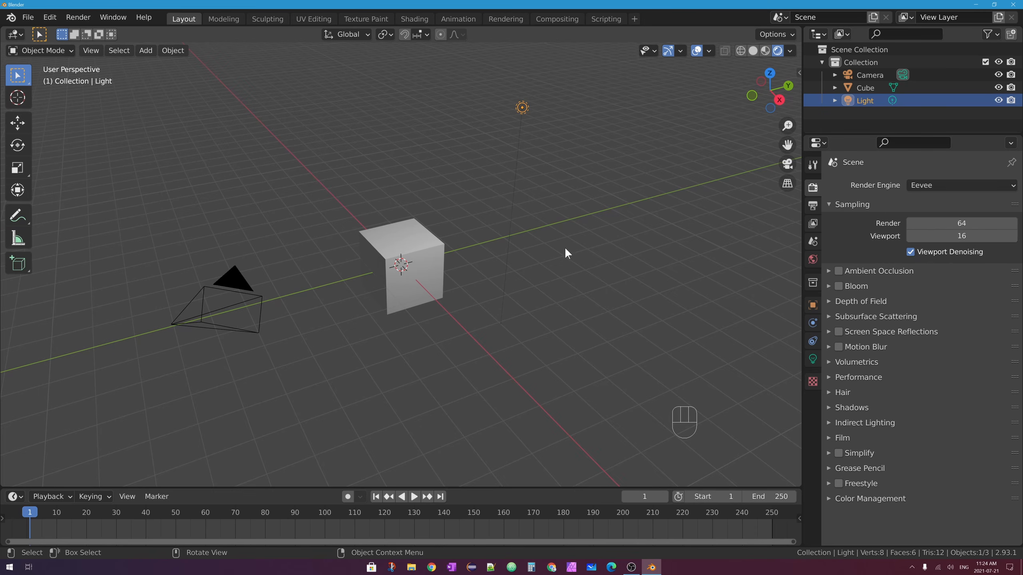
- Add a mesh plane at the origin and scale it up by a factor of 8 as a floor
key(shift+a)
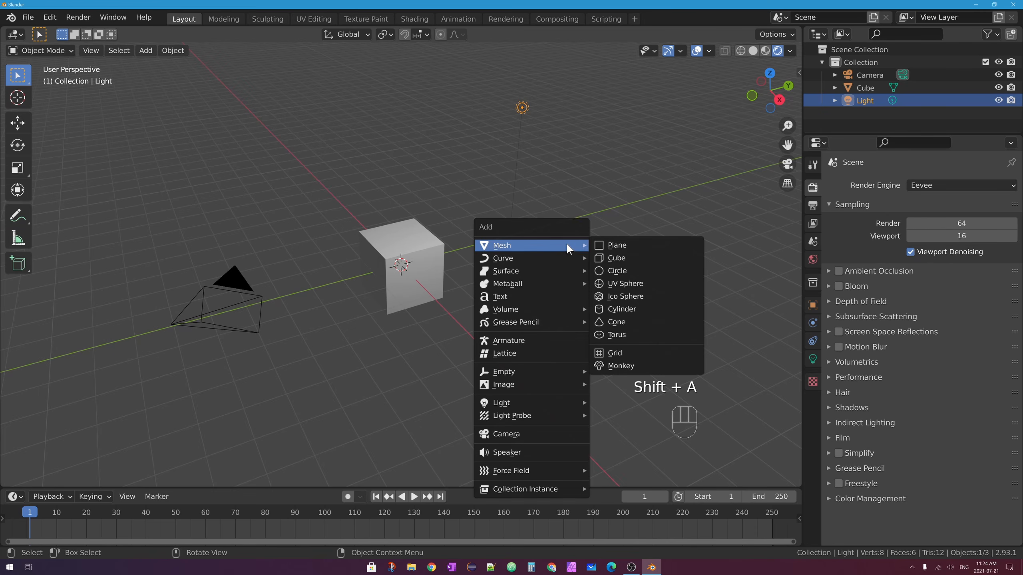
click(616, 245)
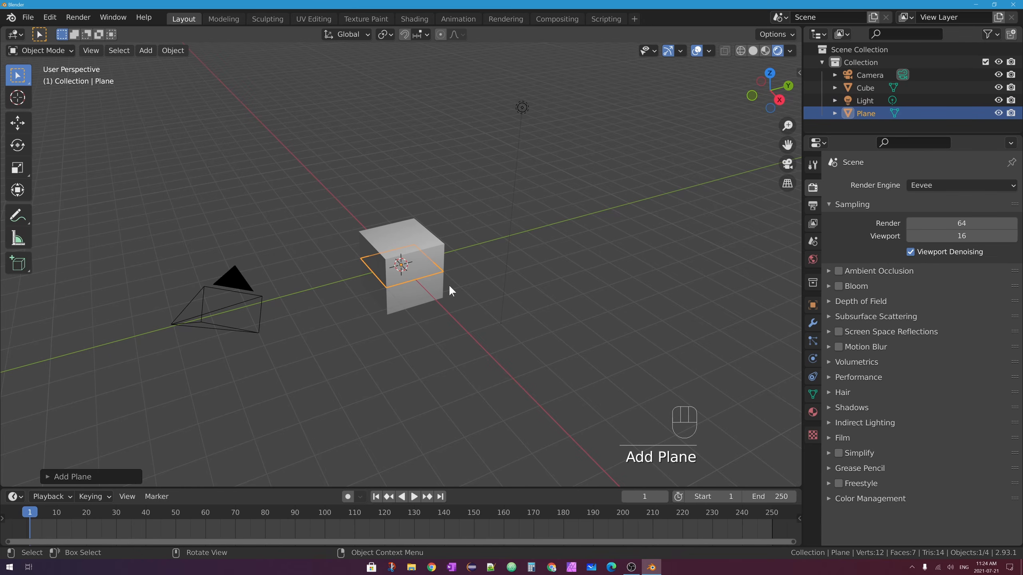
key(s)
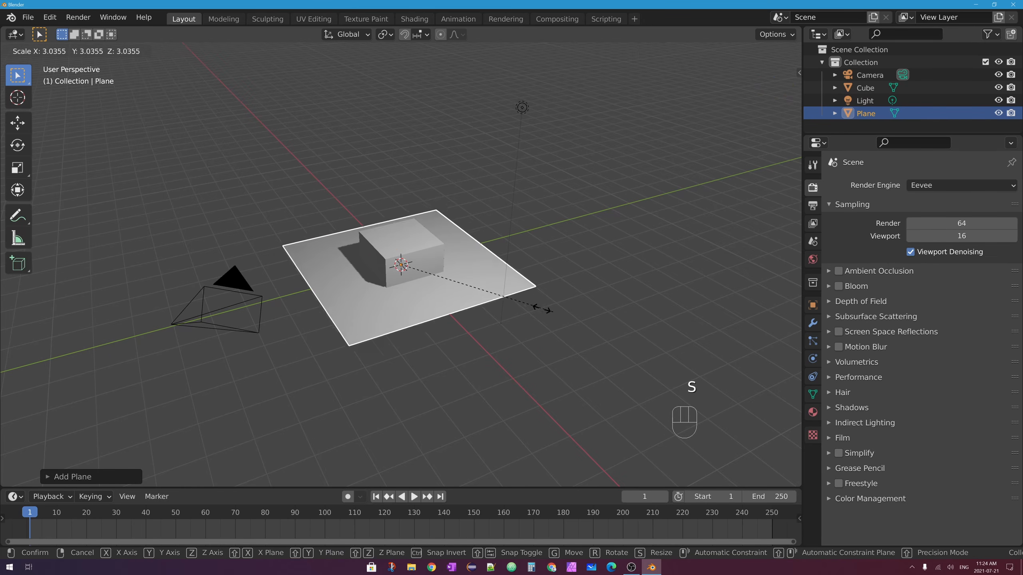
text(8)
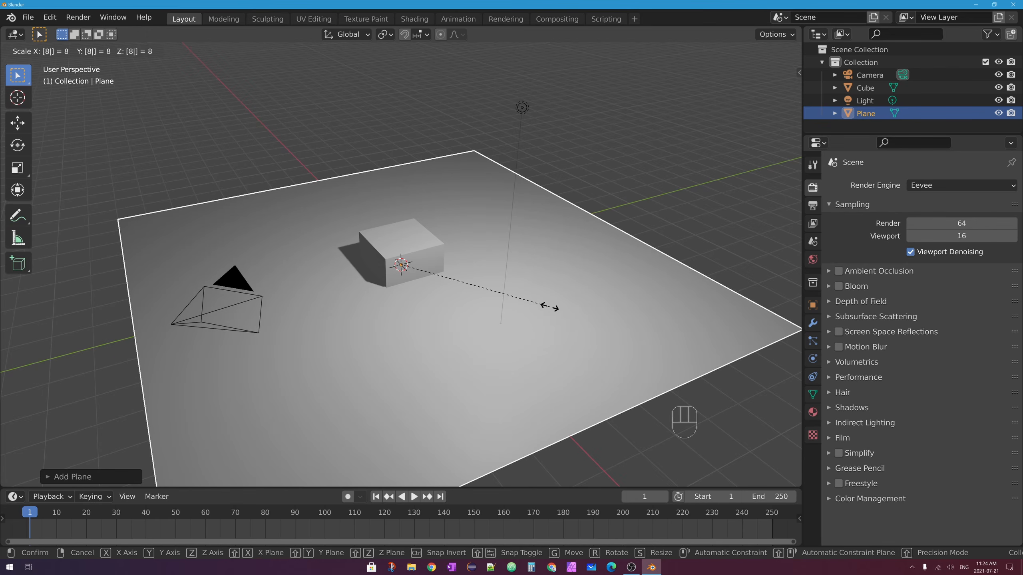
click(550, 307)
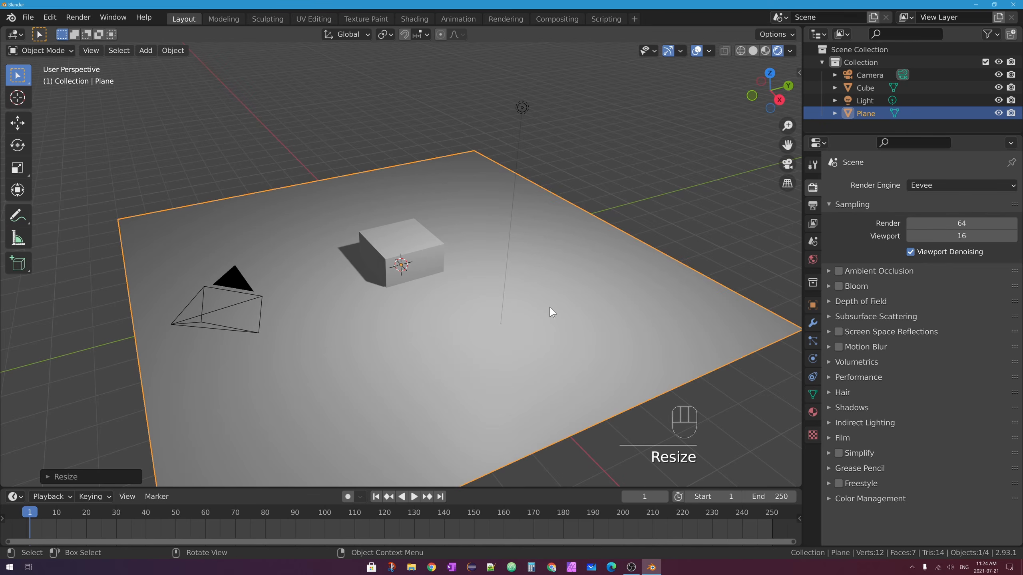
- Move the cube up 1 m along the global Z axis so it rests on the plane
click(386, 232)
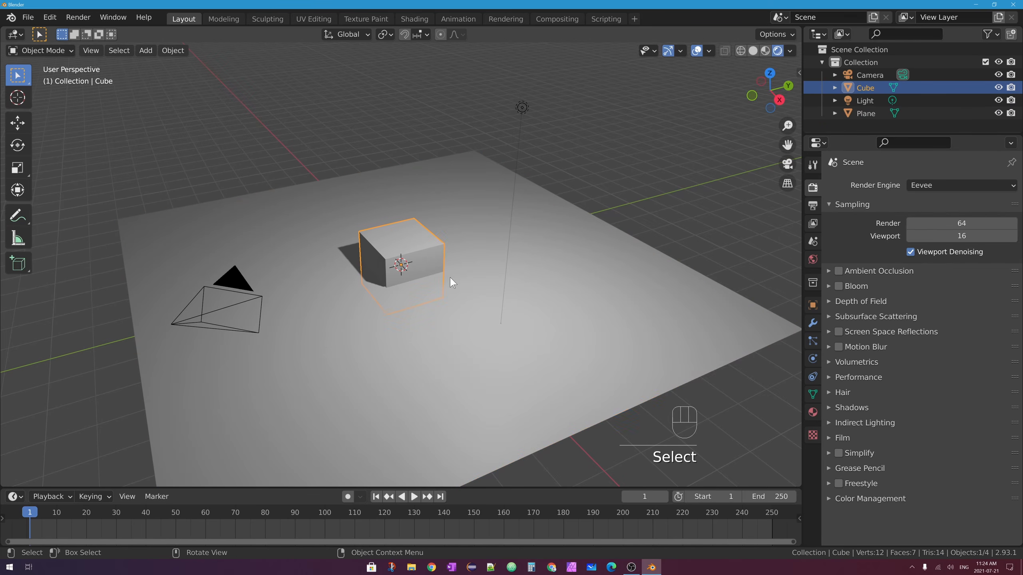
key(g)
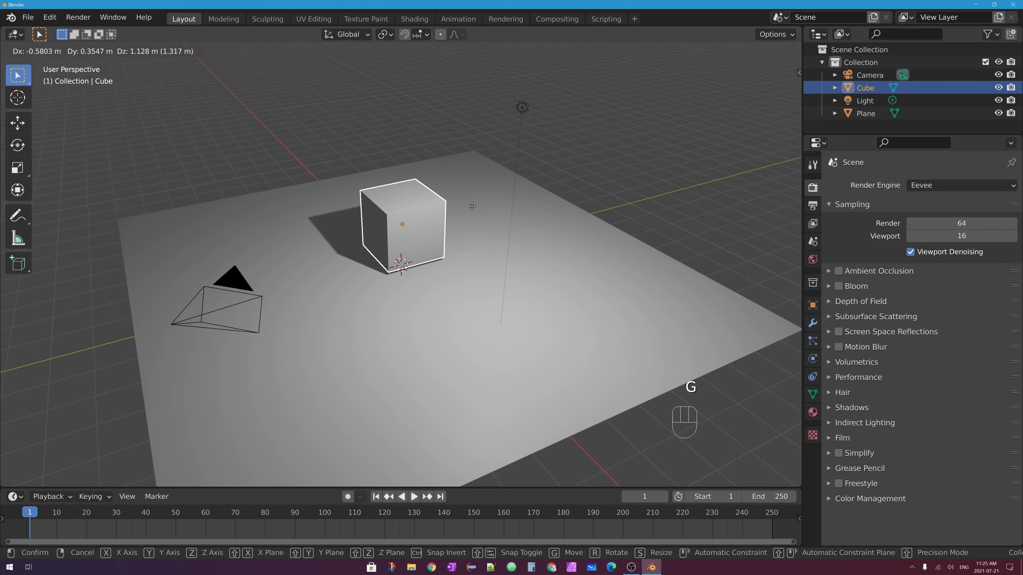
key(z)
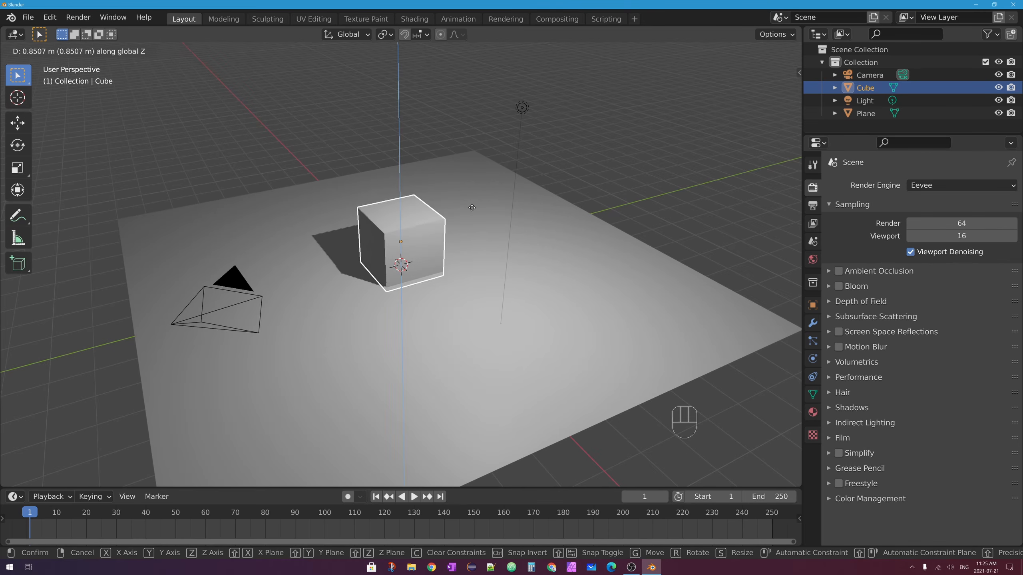
text(1)
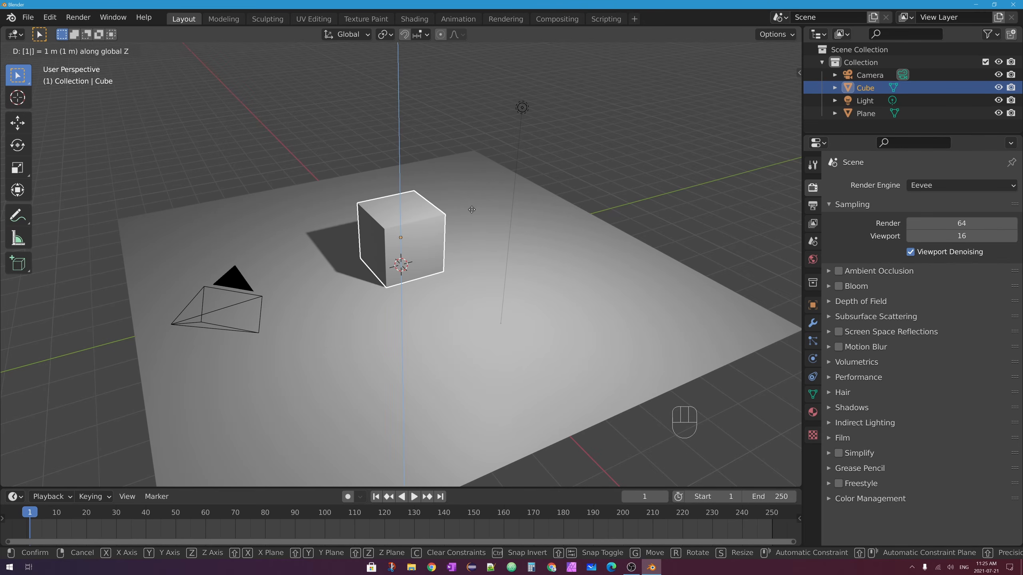
click(471, 210)
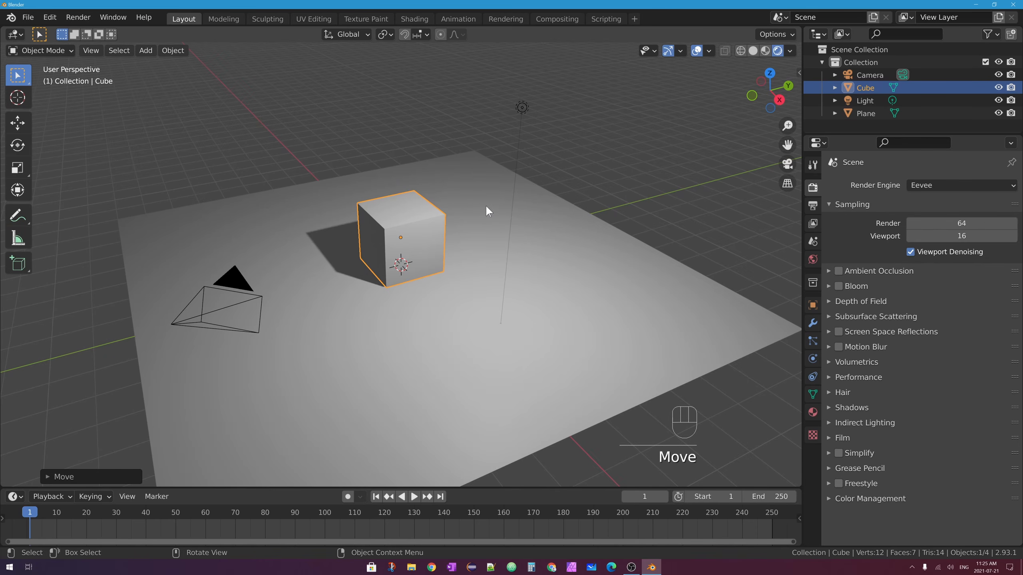
- Examine the cube's shadow and the light's data properties, and compare them with the cube's data properties
click(517, 108)
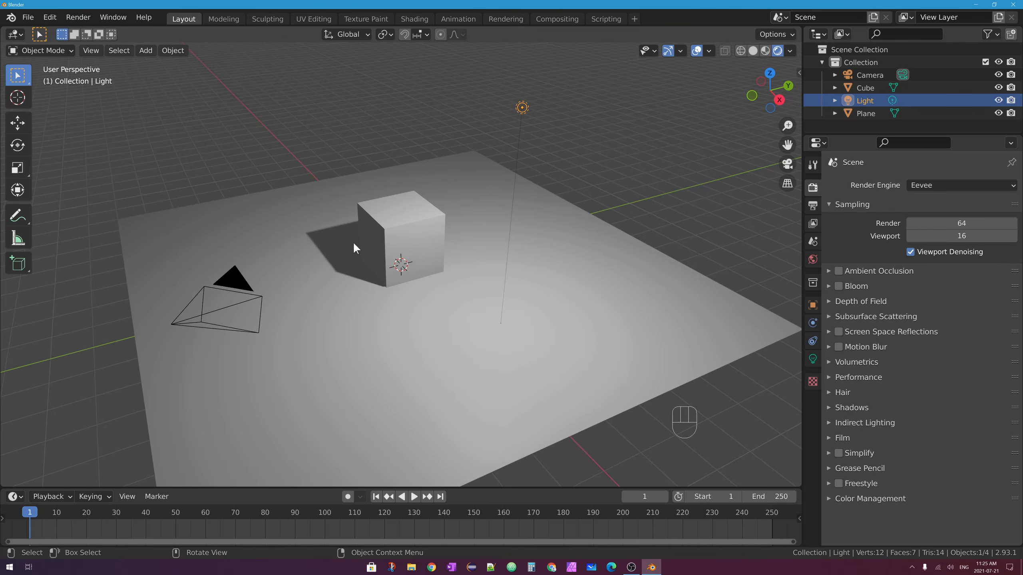
middle_drag(353, 242, 441, 272)
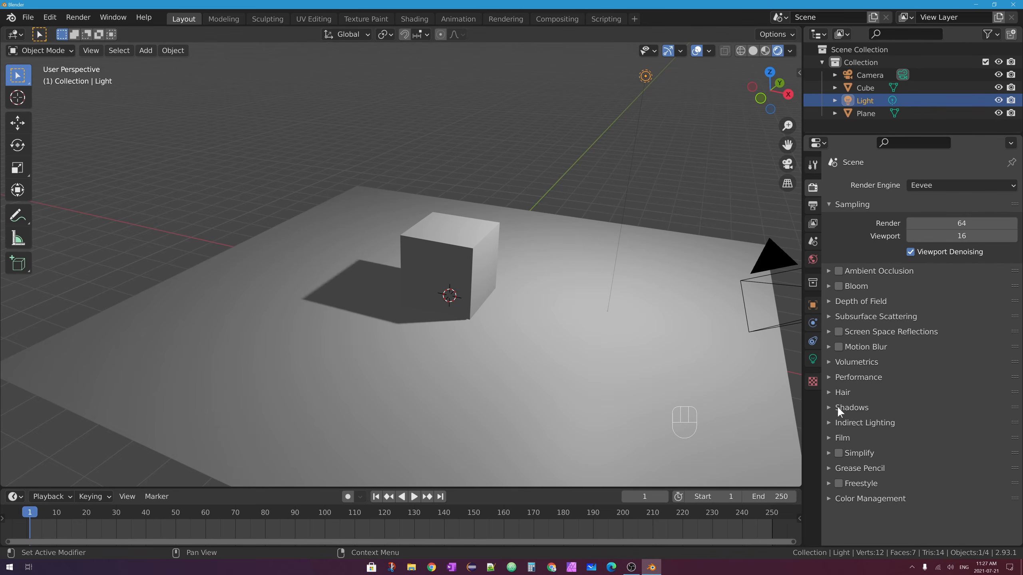
click(812, 359)
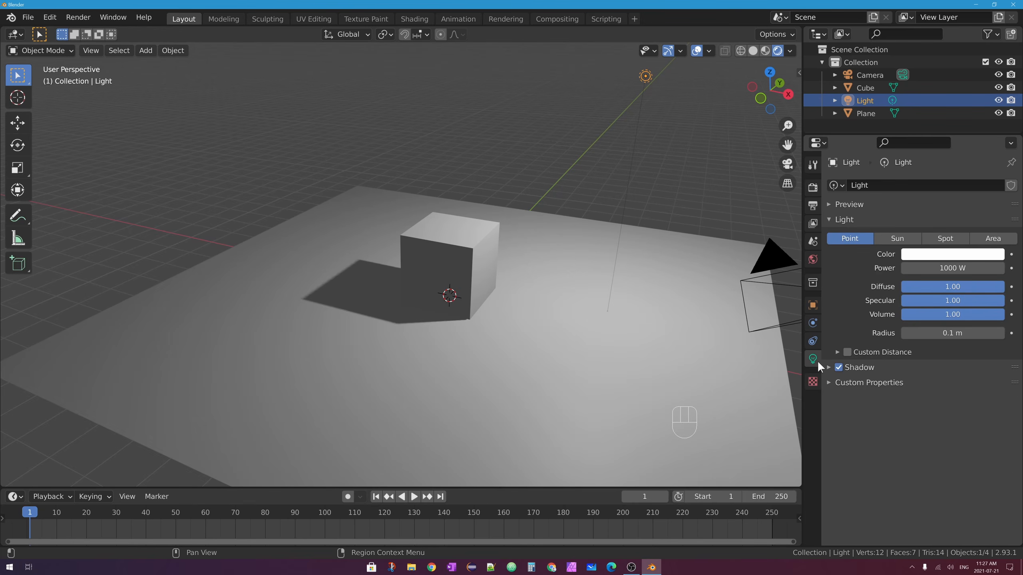
click(472, 254)
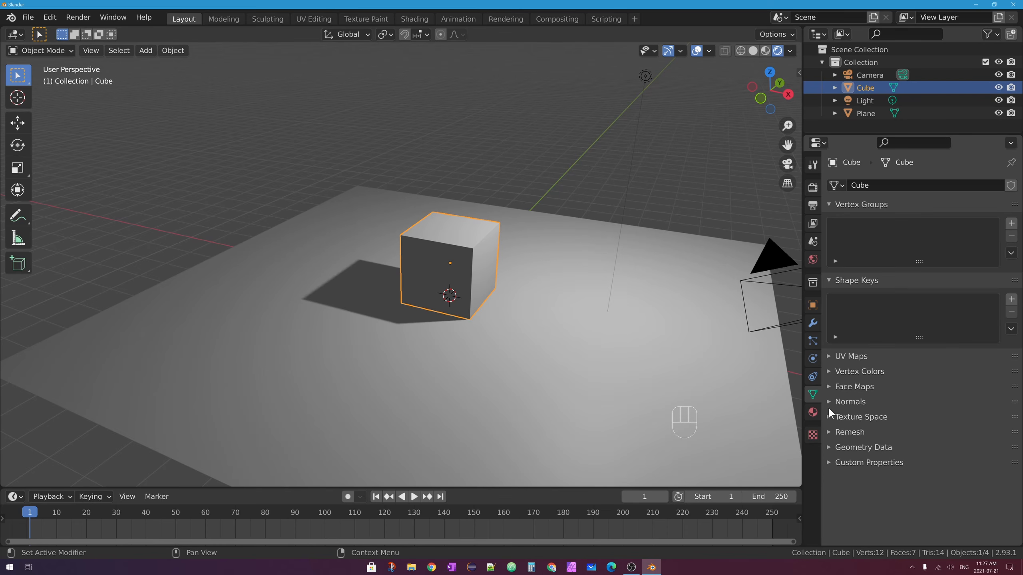
- Delete the existing light from the scene and add a new point light in its place
click(641, 79)
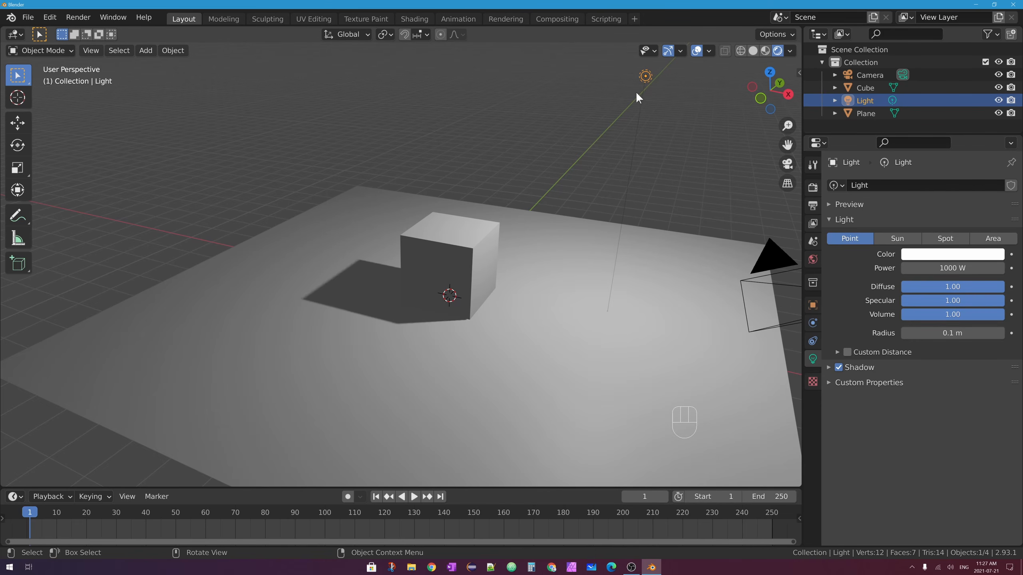
key(x)
click(625, 88)
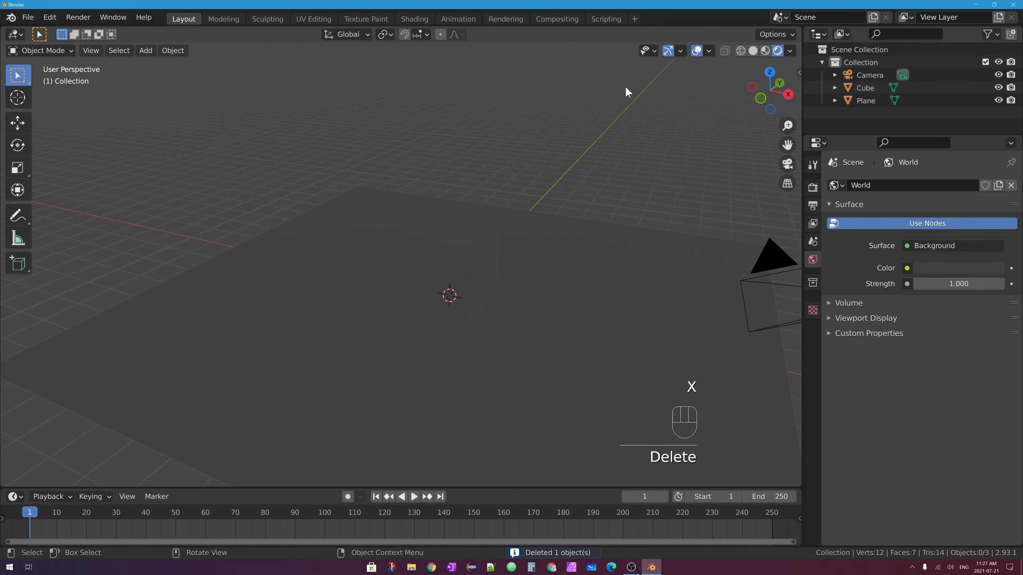
click(144, 50)
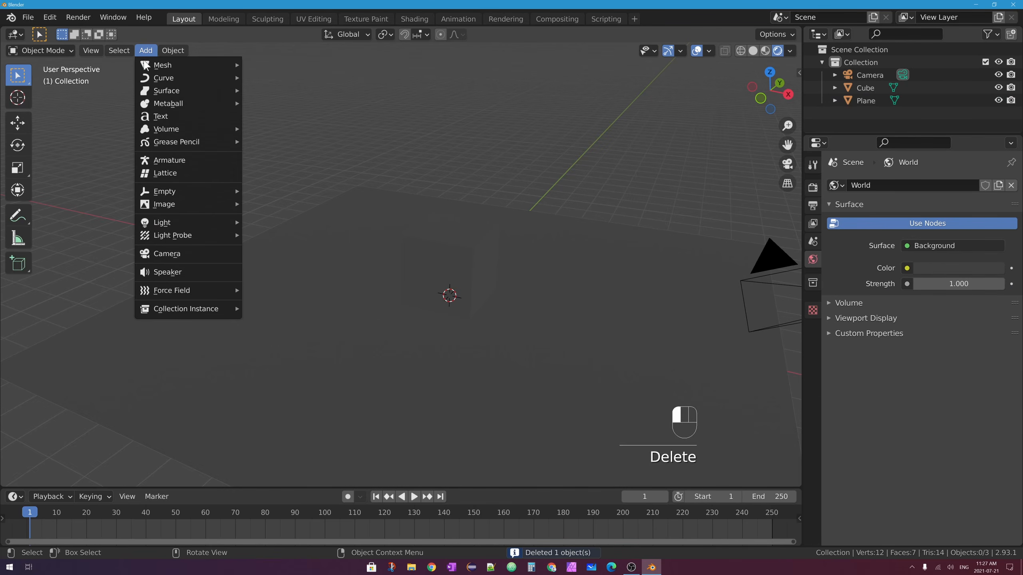
mouse_move(217, 227)
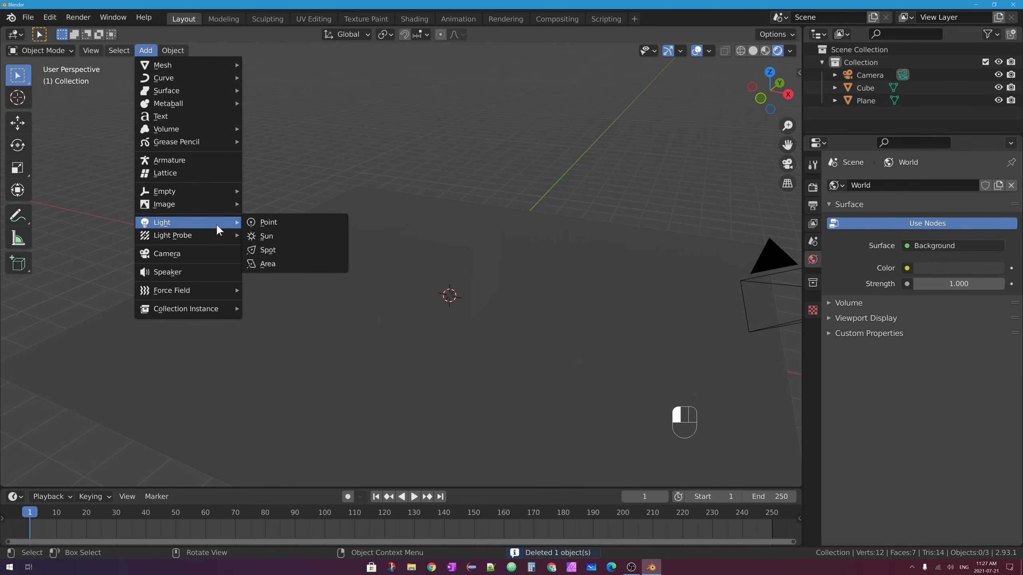
click(265, 225)
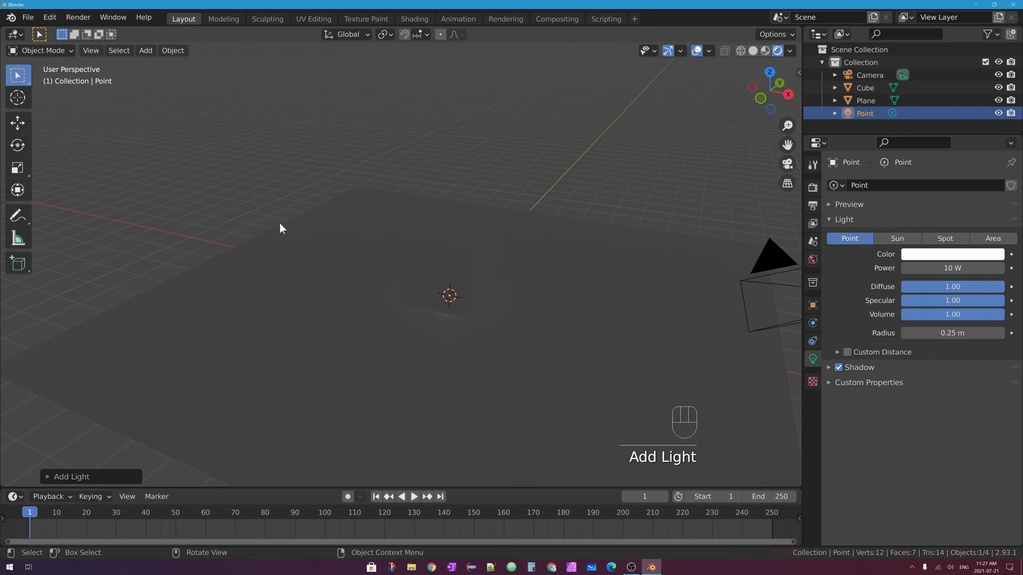
- Raise the point light well above the cube along Z and offset it in the positive X direction
click(20, 123)
middle_drag(463, 298, 449, 319)
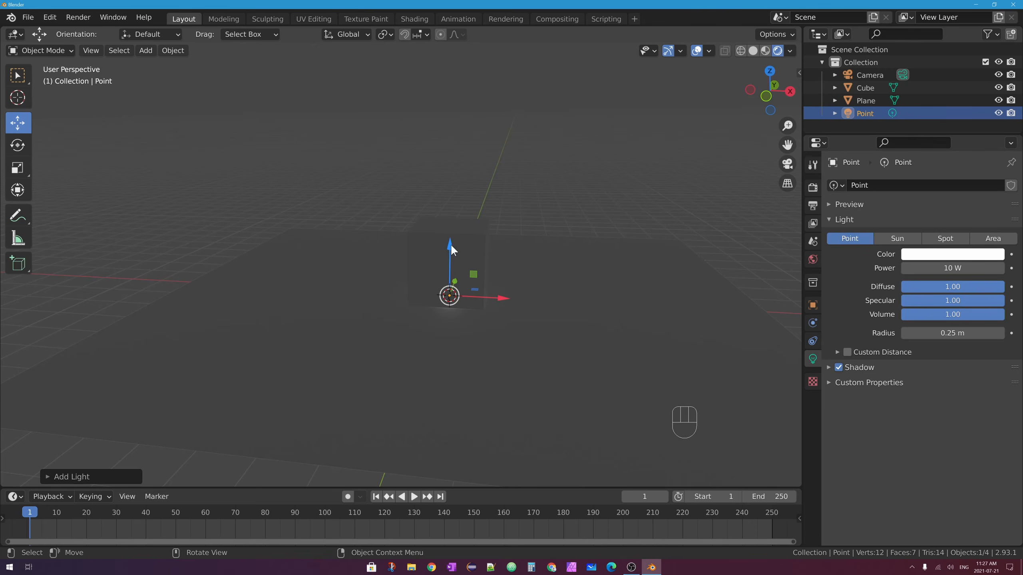
drag(451, 244, 451, 79)
drag(502, 127, 573, 125)
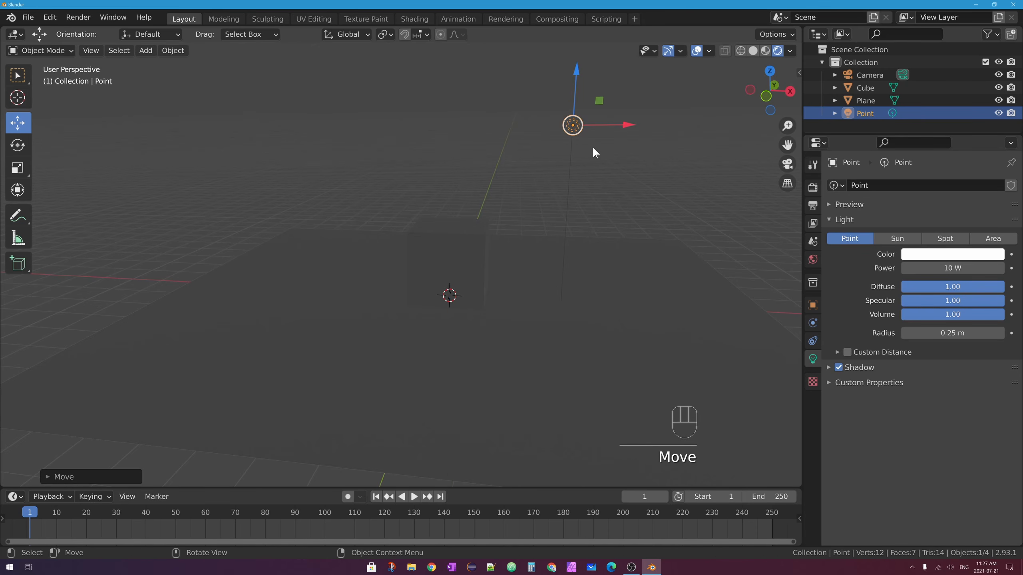
- Set the point light's power to 1000 W and its color to a fully saturated blue with hue about 0.654
click(953, 268)
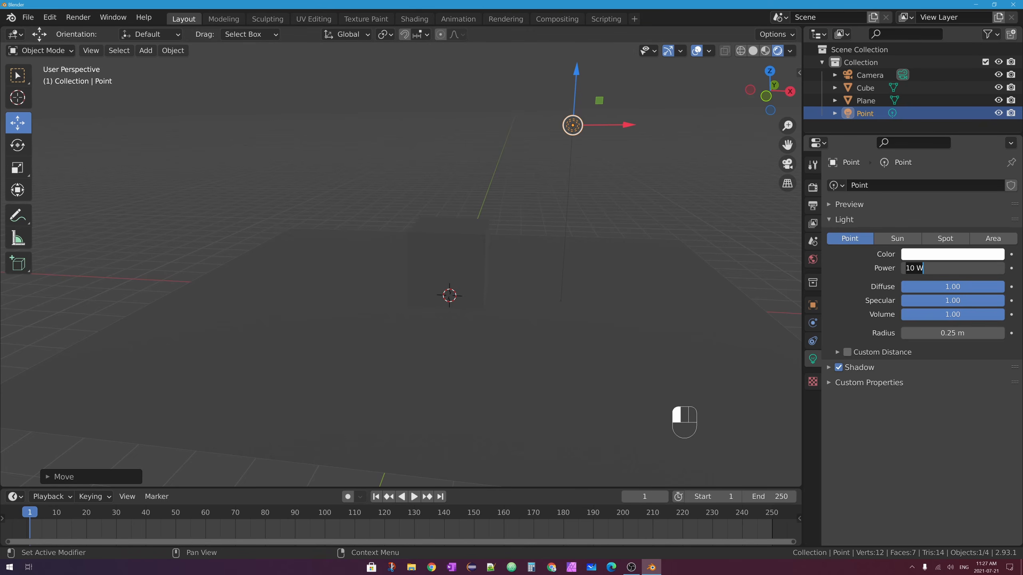
text(1000)
key(Return)
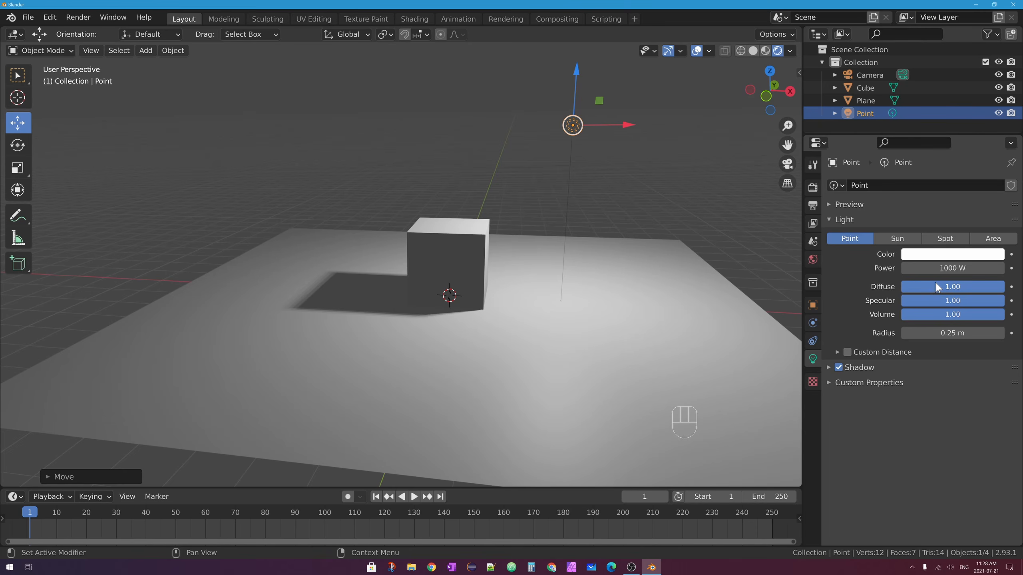
click(953, 254)
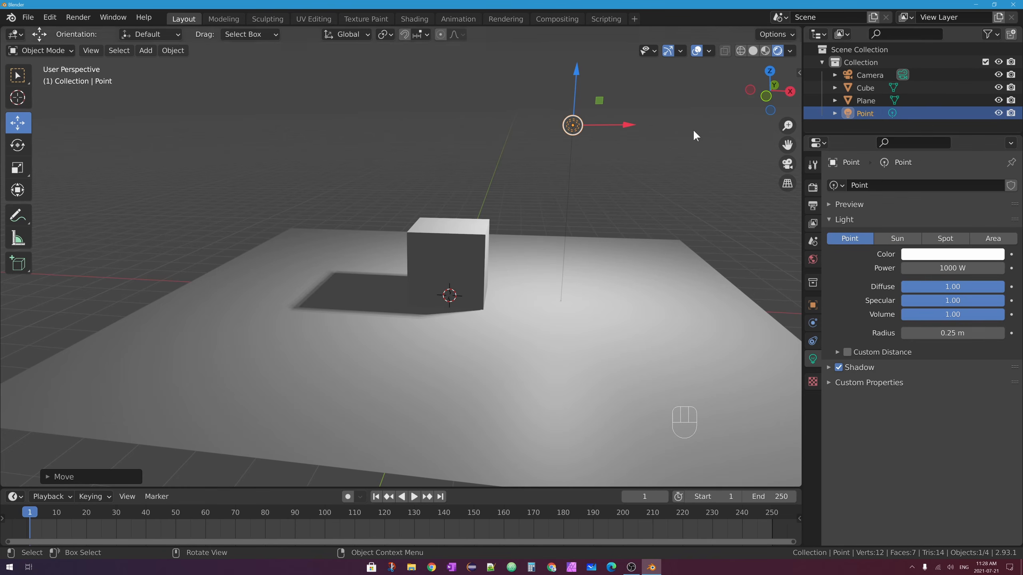
click(949, 254)
click(970, 94)
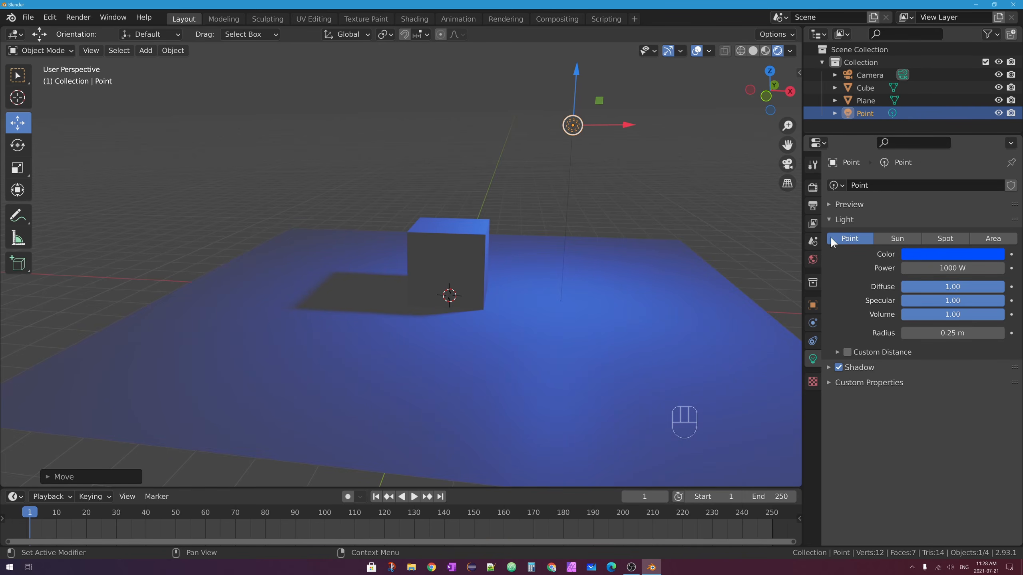
- Change the point light's color from saturated blue to a pale, lightly saturated blue
middle_drag(693, 185, 704, 224)
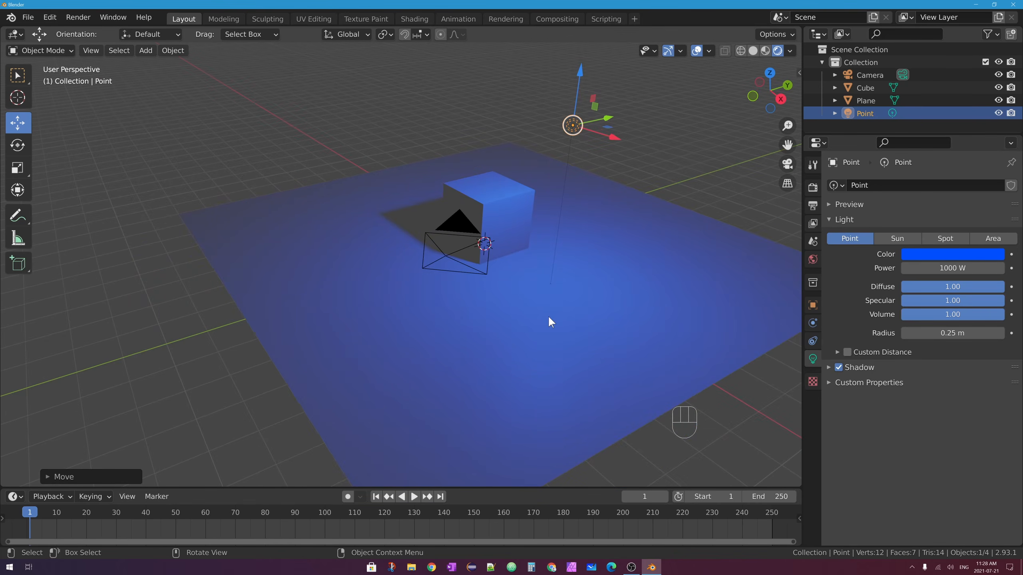
shift+middle_drag(548, 316, 524, 285)
click(927, 254)
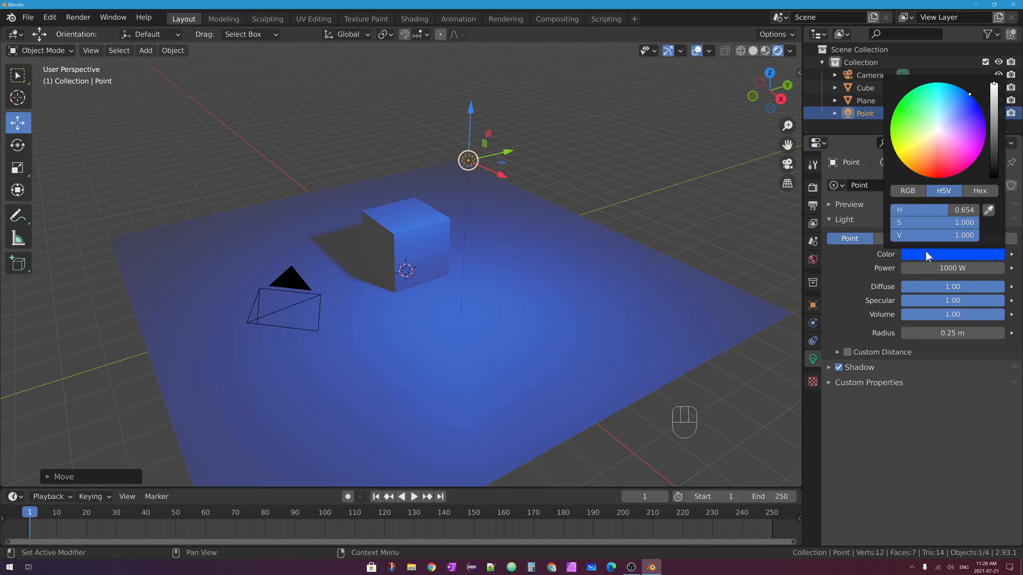
drag(951, 101, 946, 117)
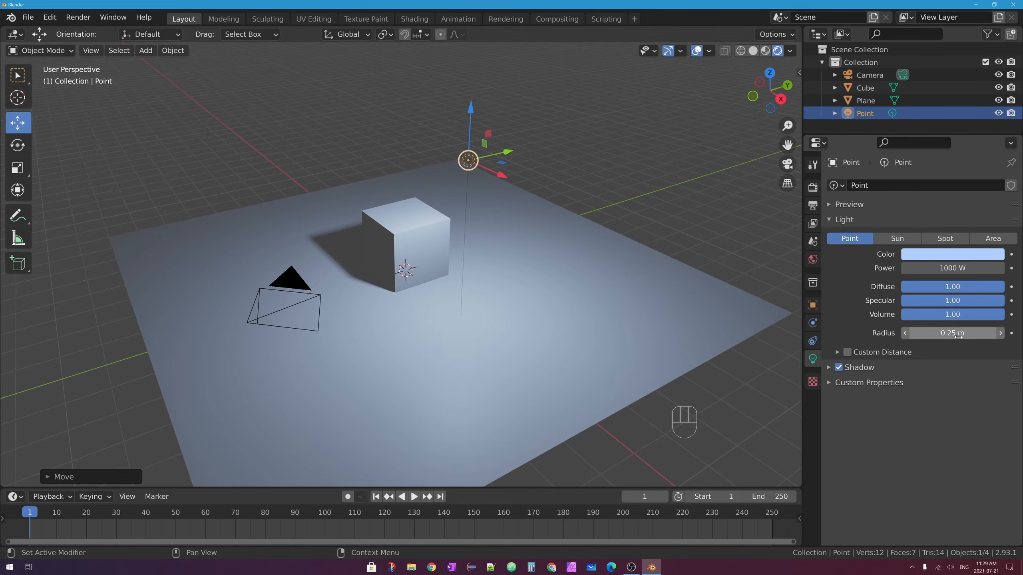
- Increase the point light's radius to 1.19 m and shift the light slightly higher above the plane
drag(943, 332, 981, 333)
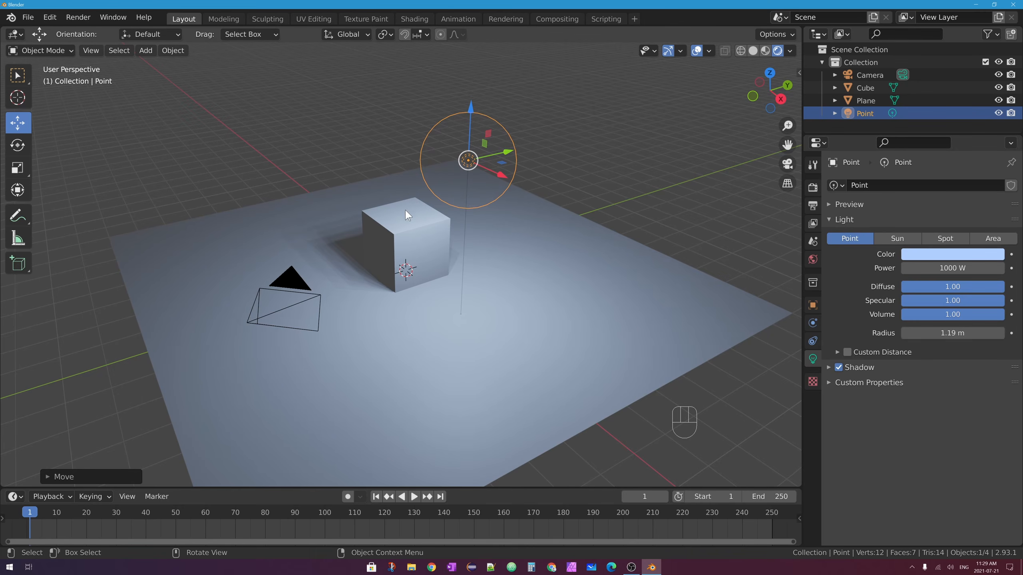
middle_drag(321, 245, 349, 274)
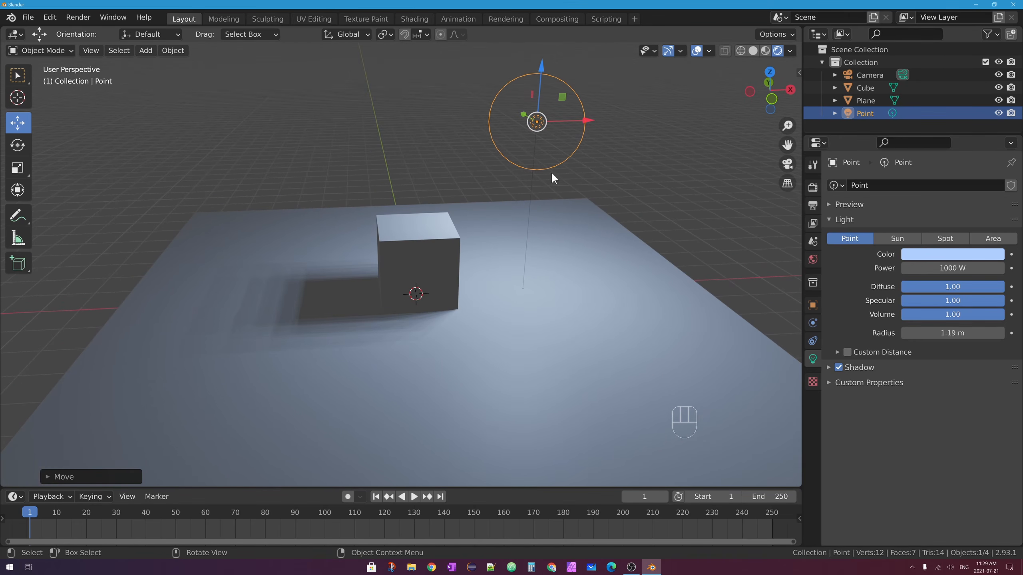
key(g)
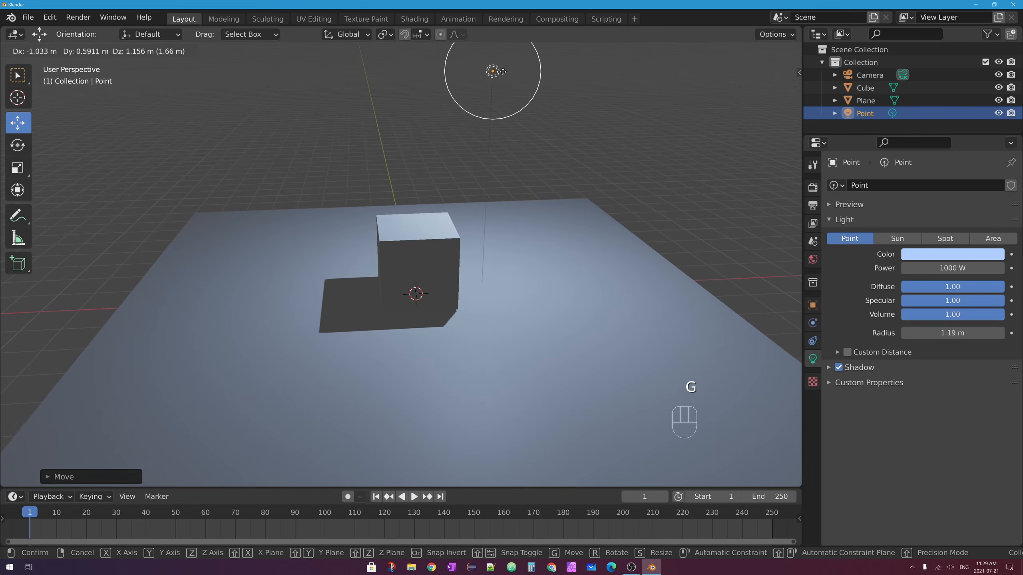
click(529, 97)
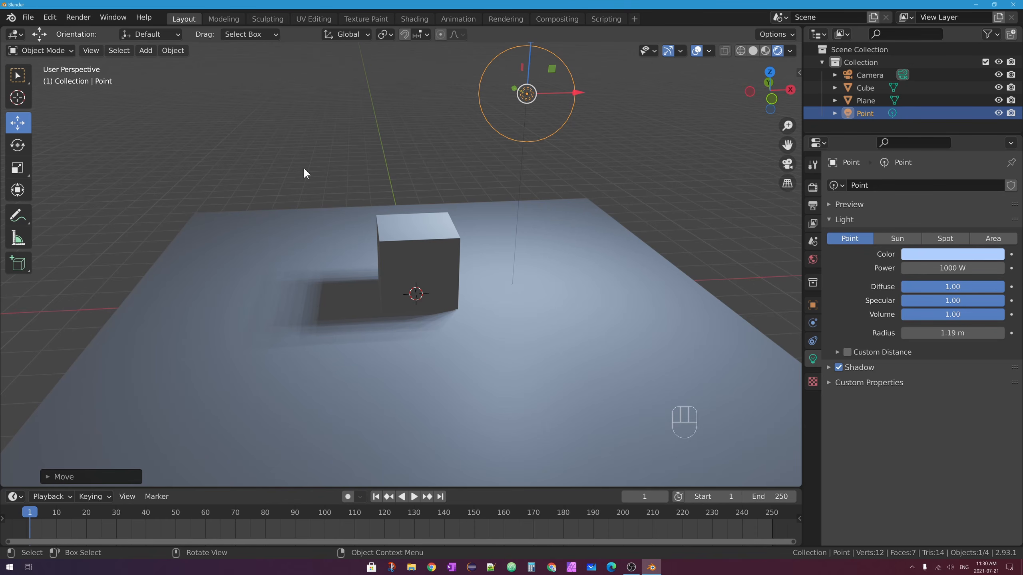
- Check the scene's render settings and move the point light down close above the cube to inspect its shadow
click(813, 187)
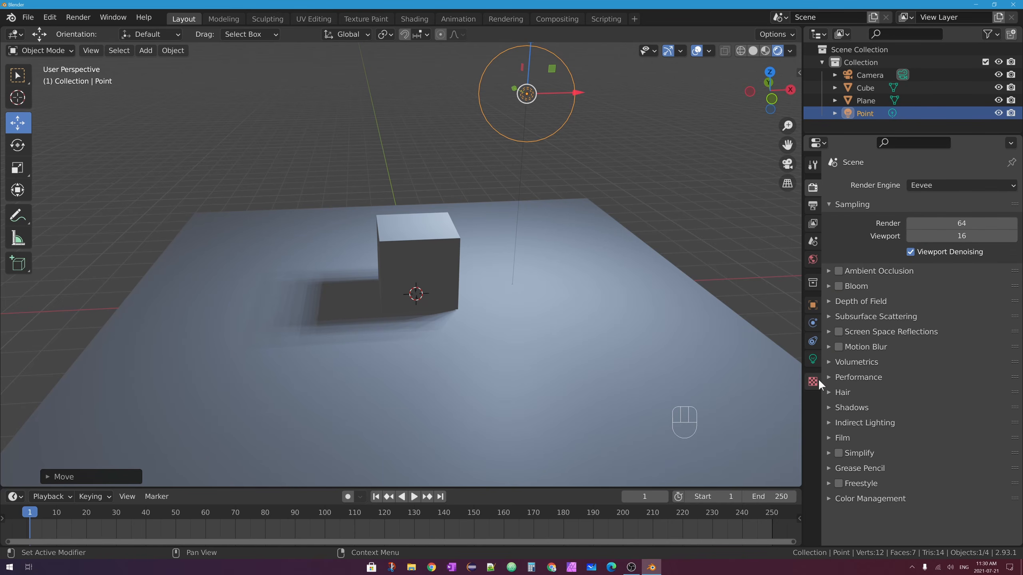
click(812, 358)
scroll(655, 206, down, 4)
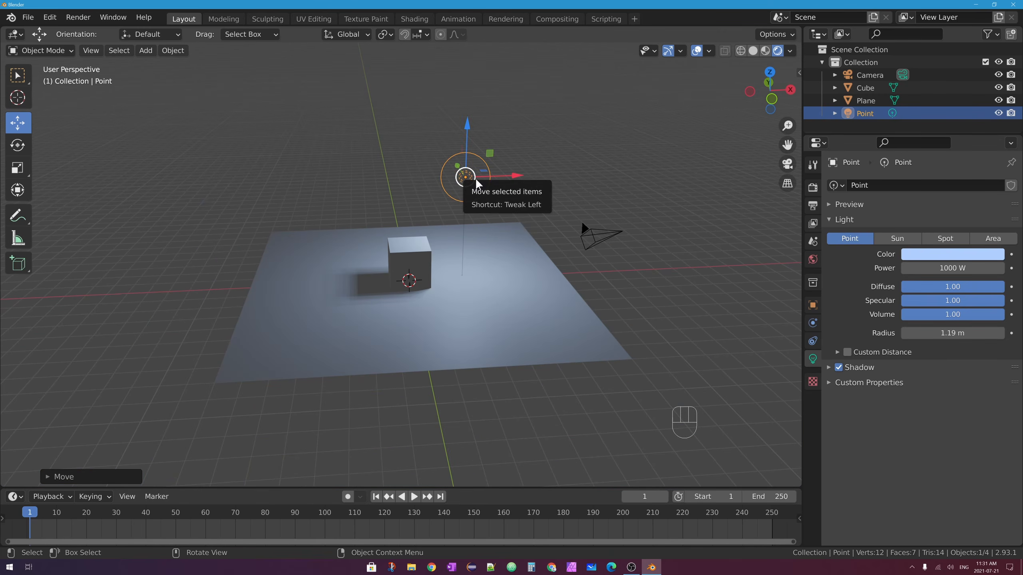
key(g)
click(437, 230)
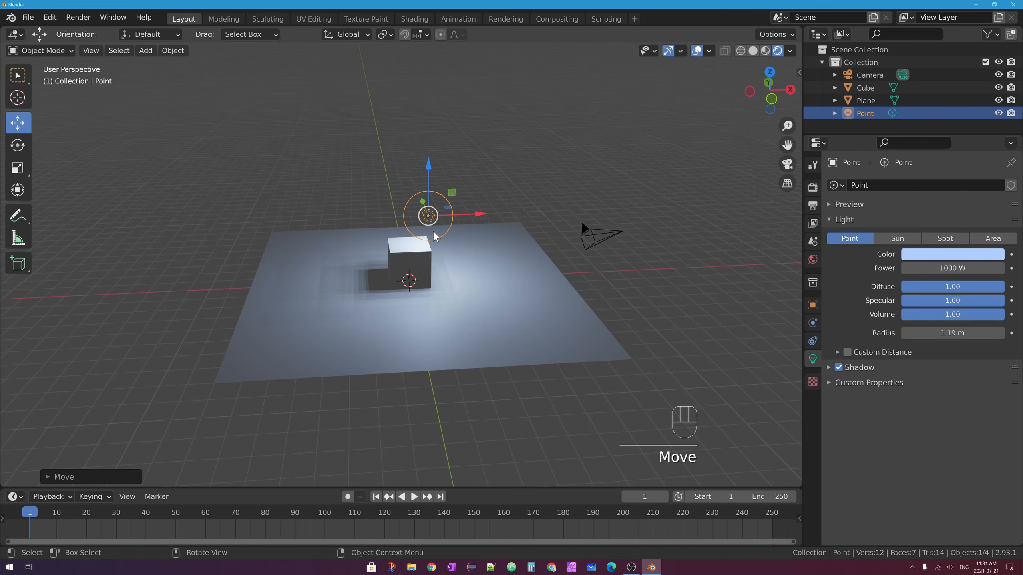
scroll(420, 224, up, 4)
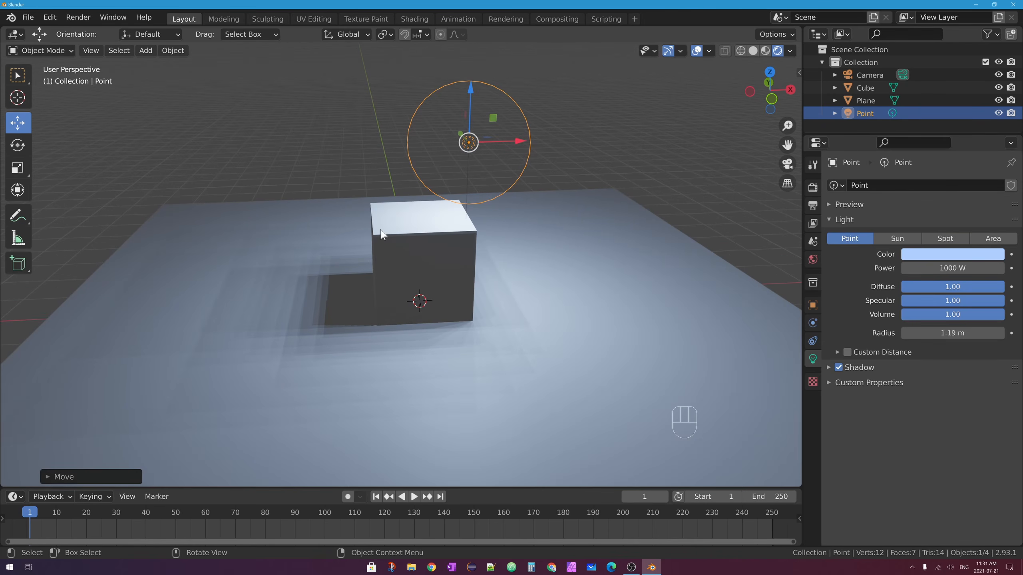
- Move the point light far up and away from the cube, and bring it back to a moderate distance
scroll(385, 236, down, 5)
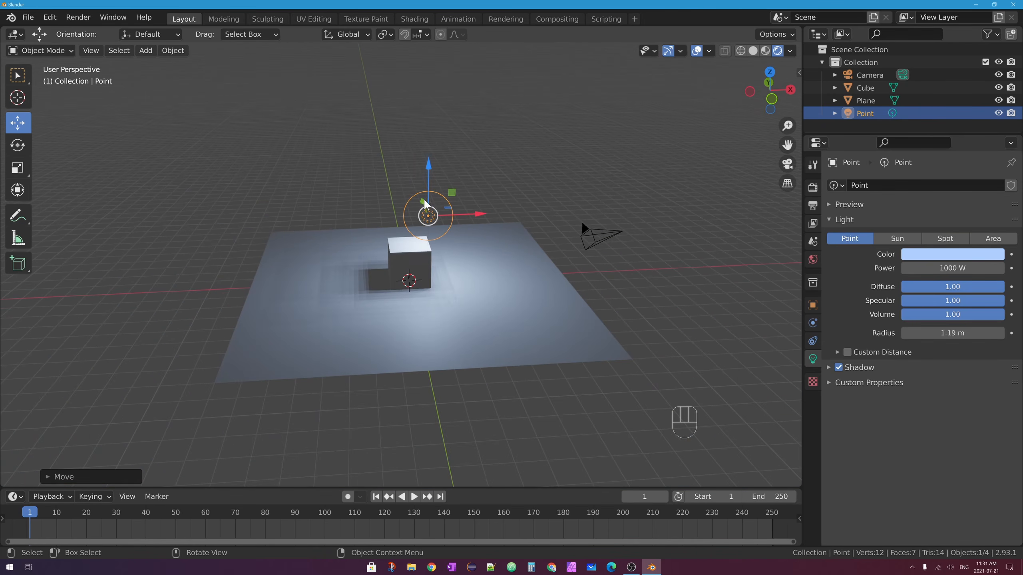
key(g)
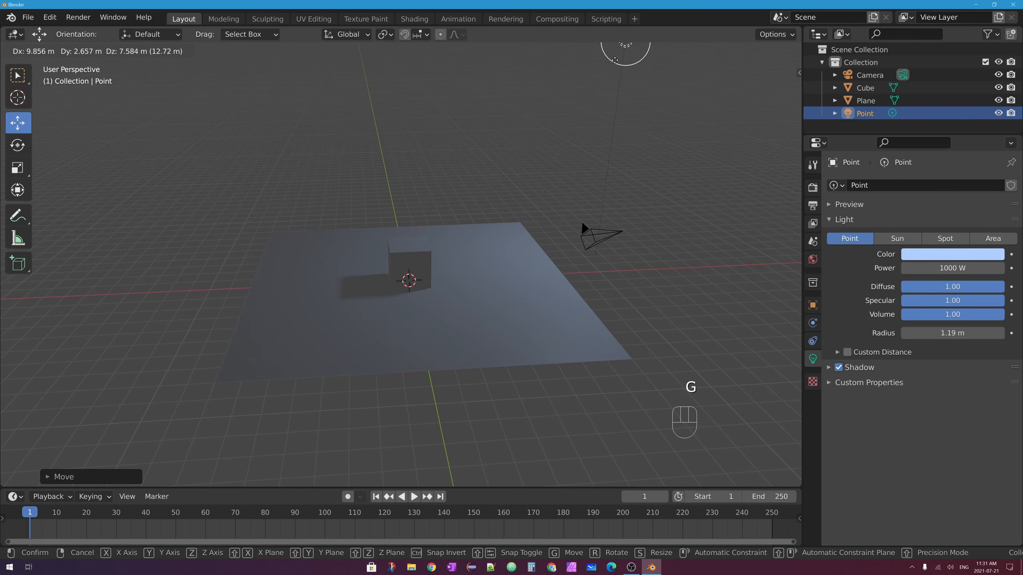
click(524, 207)
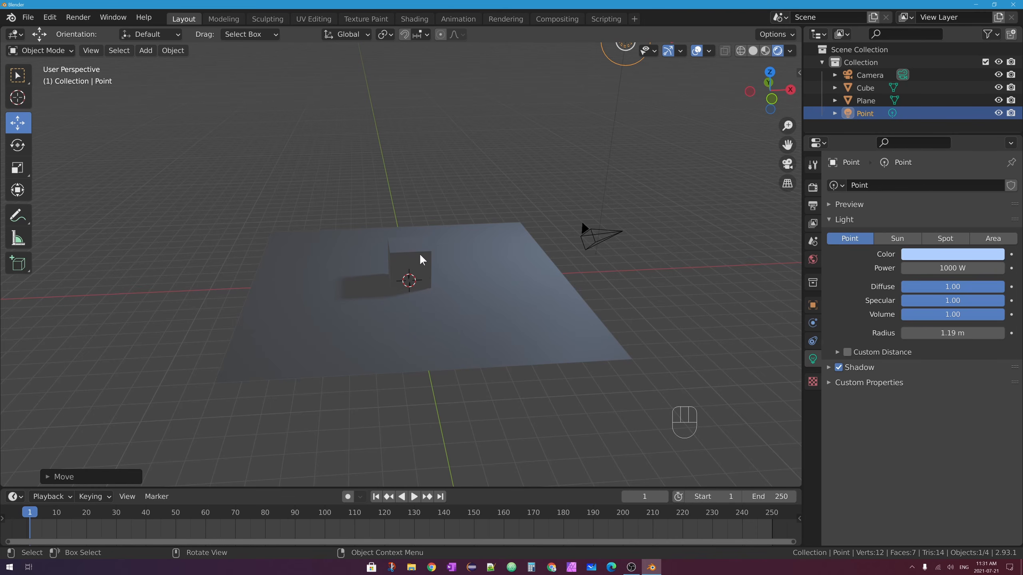
key(g)
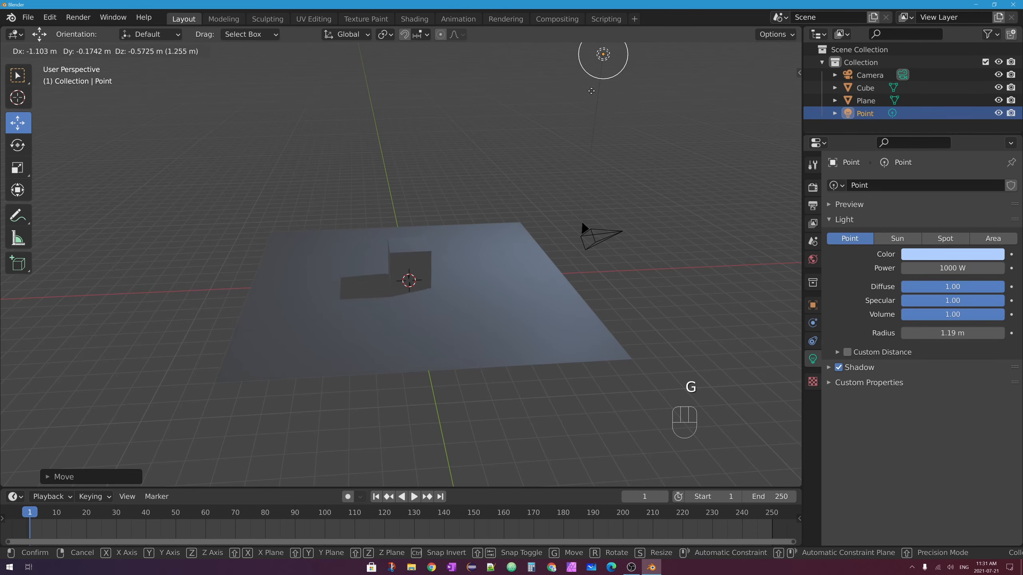
click(510, 173)
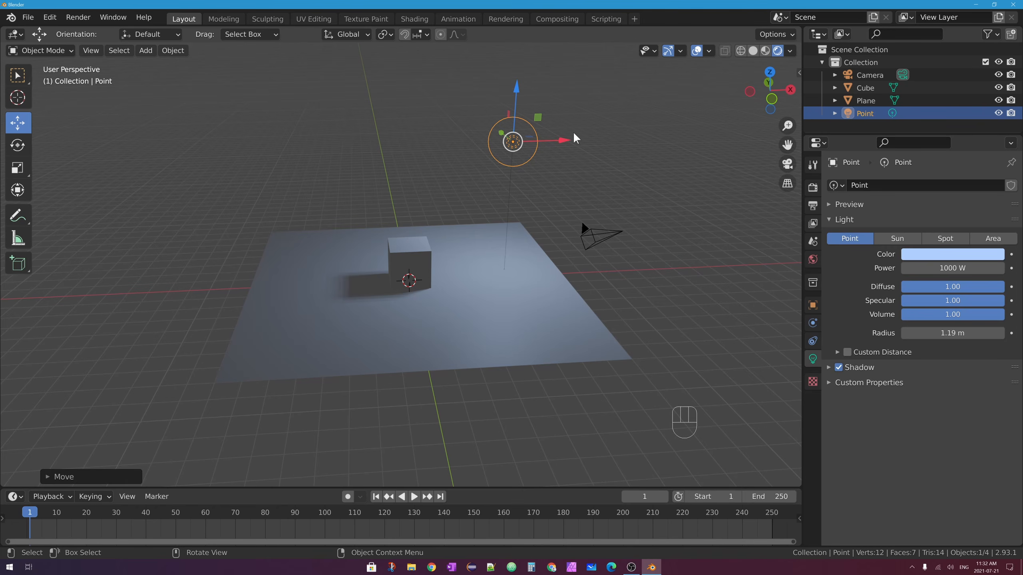
- Delete the point light from the scene and add an area light in its place
key(x)
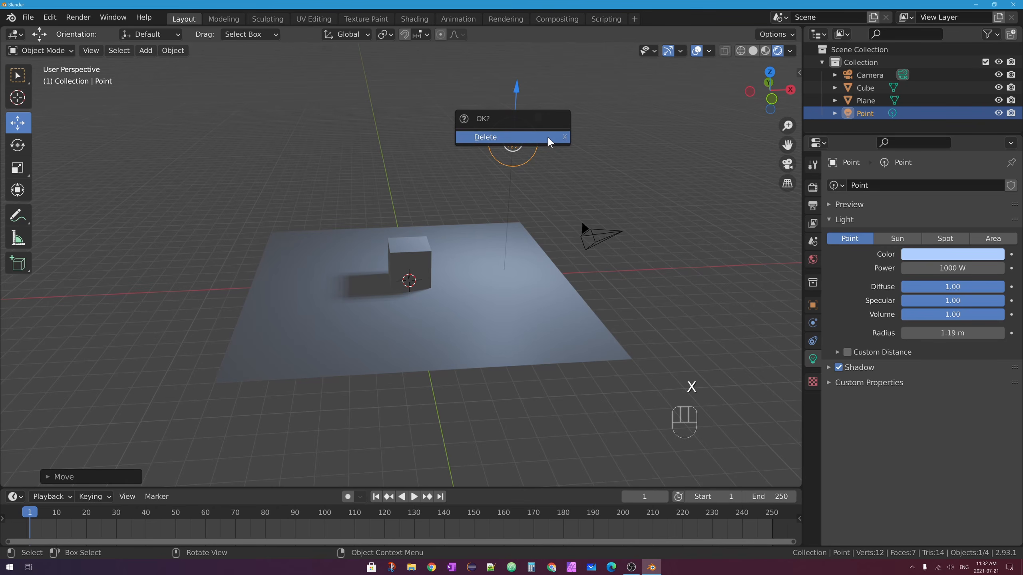
click(516, 139)
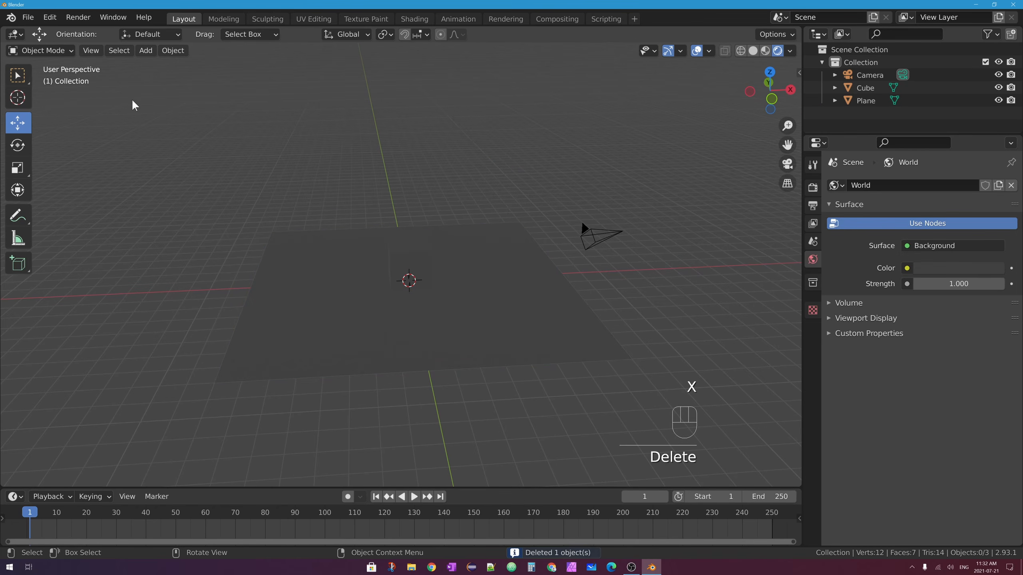
click(146, 51)
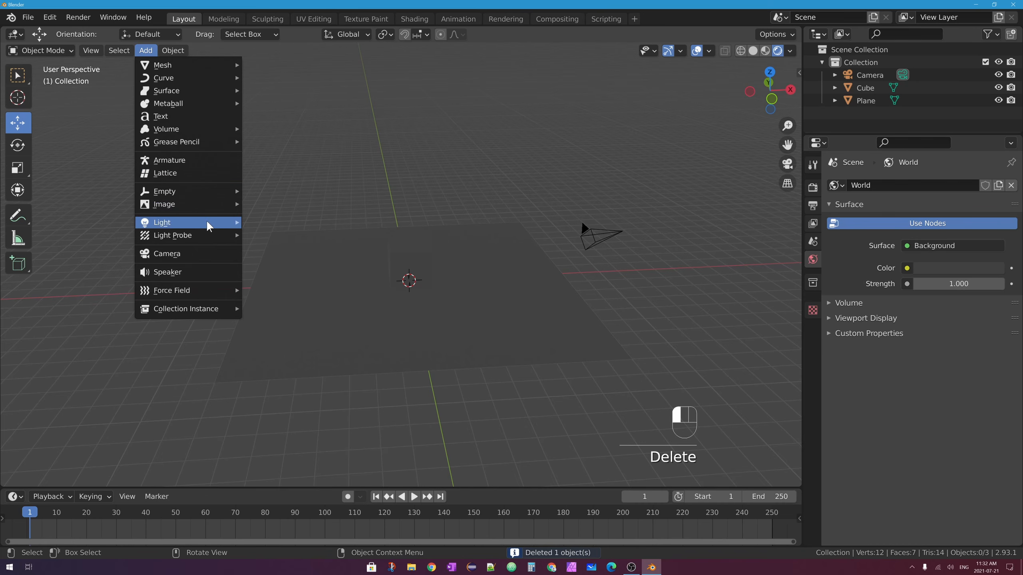
mouse_move(210, 223)
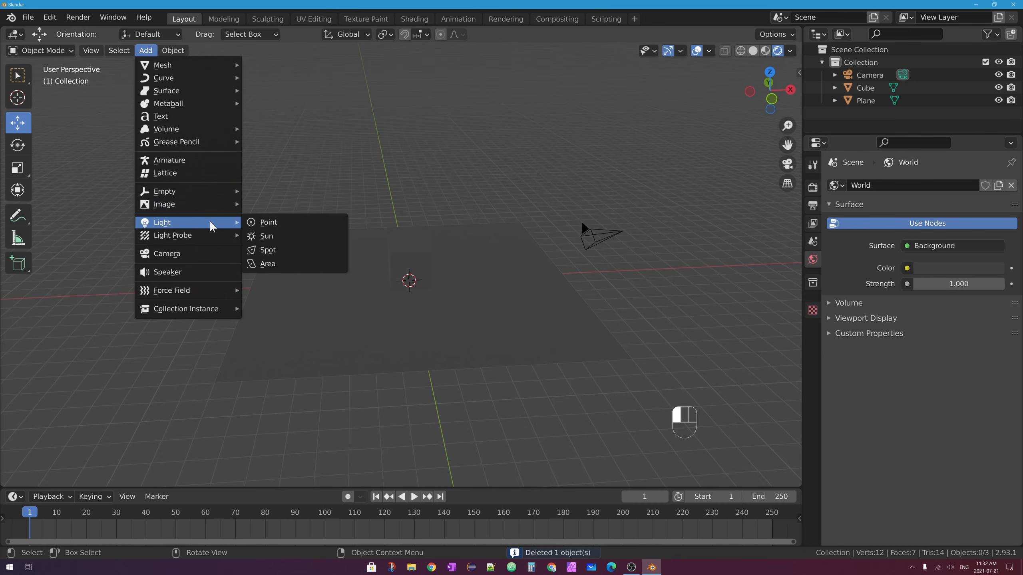
click(278, 264)
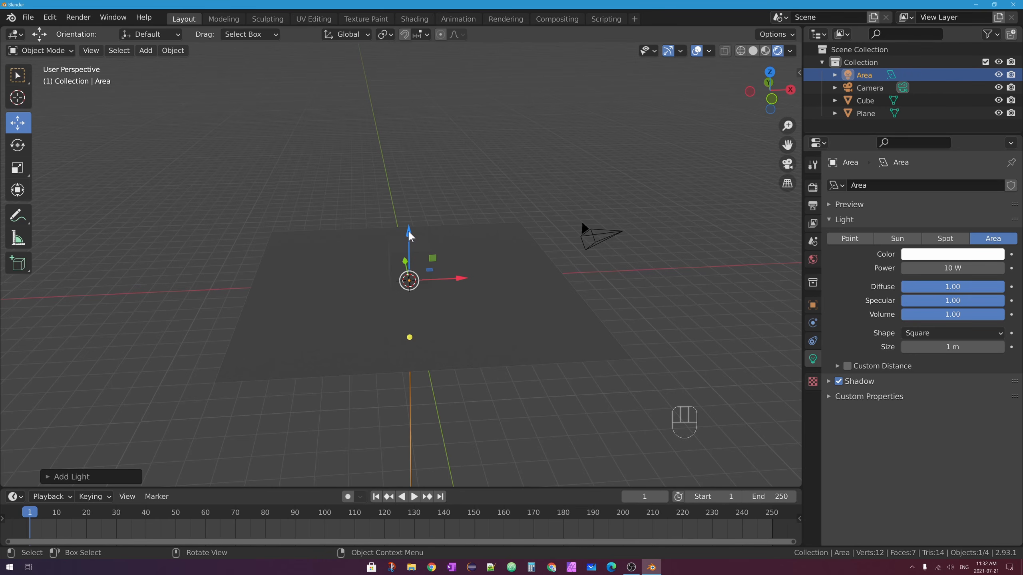
- Move the area light up along Z and out along positive X, and enlarge its square to 4.83 m
drag(409, 236, 408, 119)
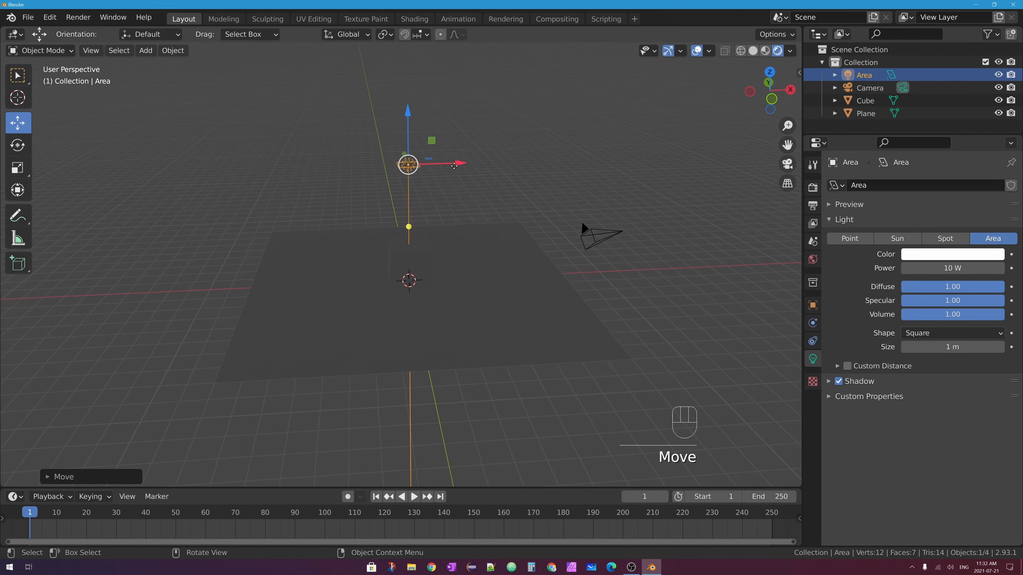
drag(459, 164, 587, 161)
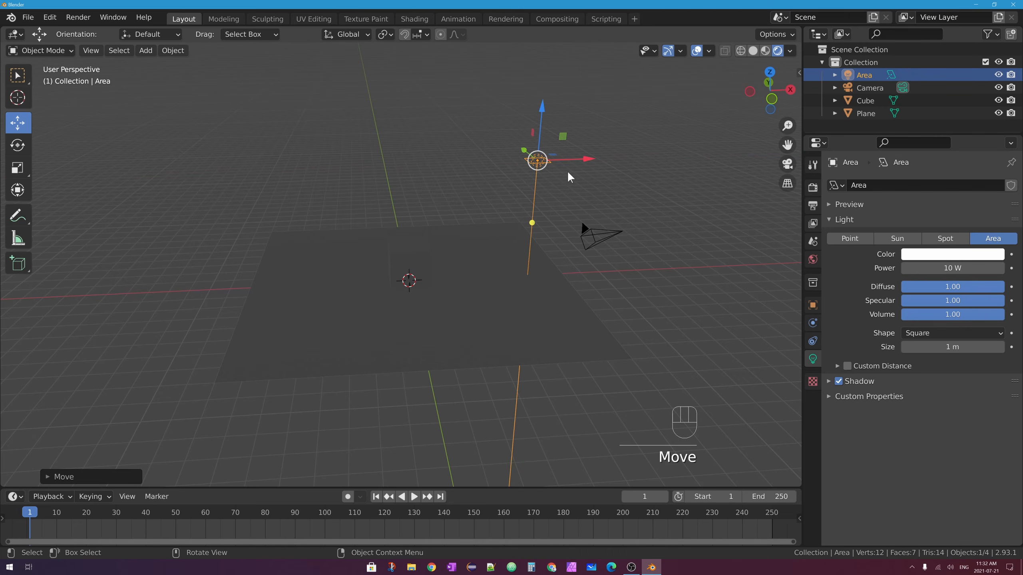
middle_drag(569, 160, 511, 201)
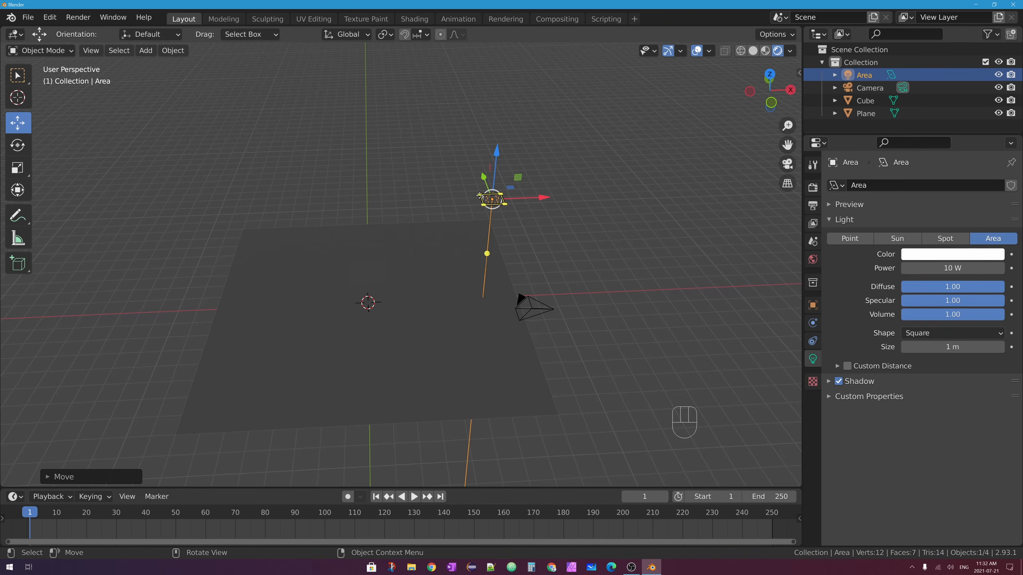
drag(479, 195, 437, 178)
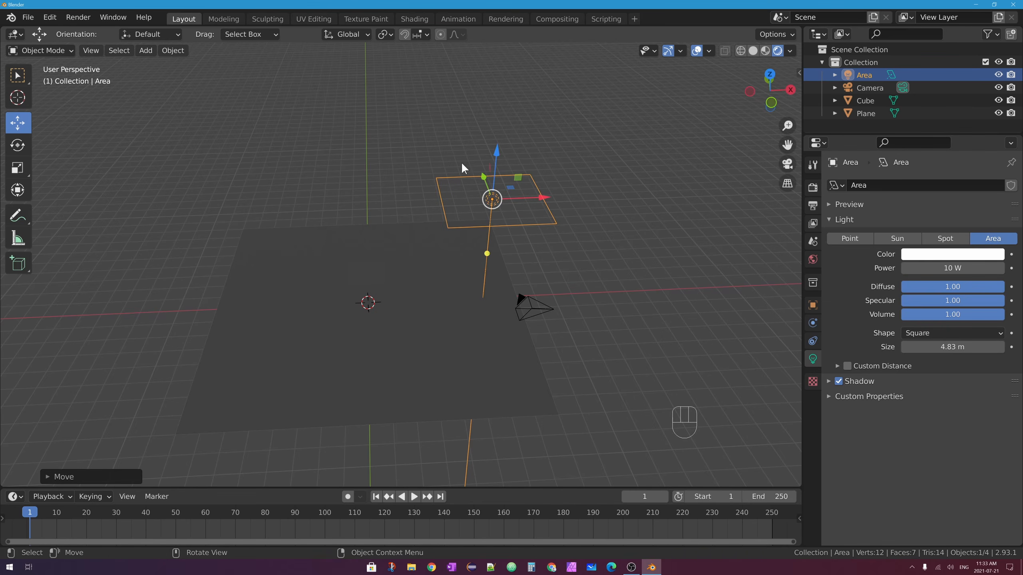
- Rotate the area light so that its beam slants down toward the cube
middle_drag(452, 201, 505, 144)
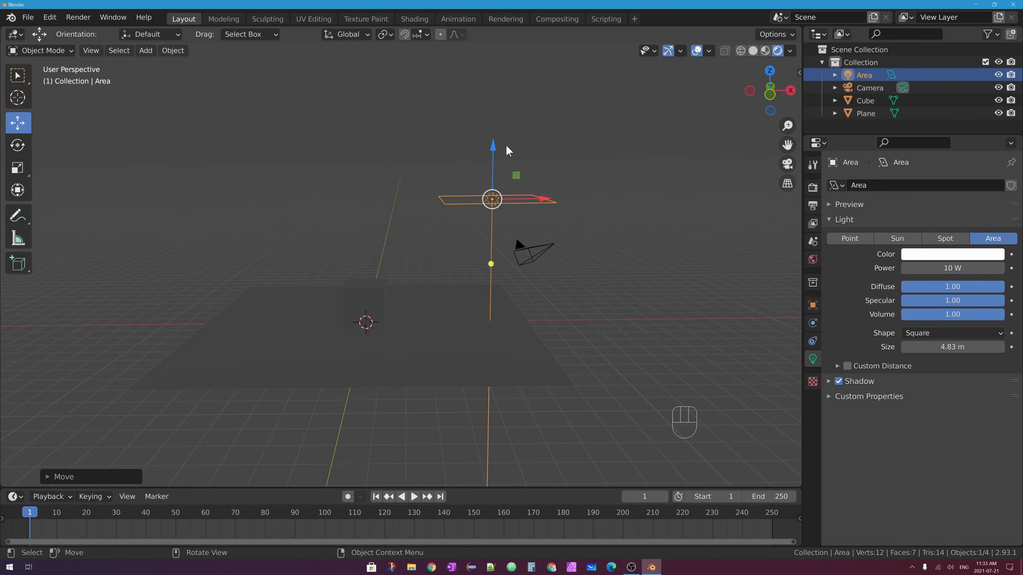
key(r)
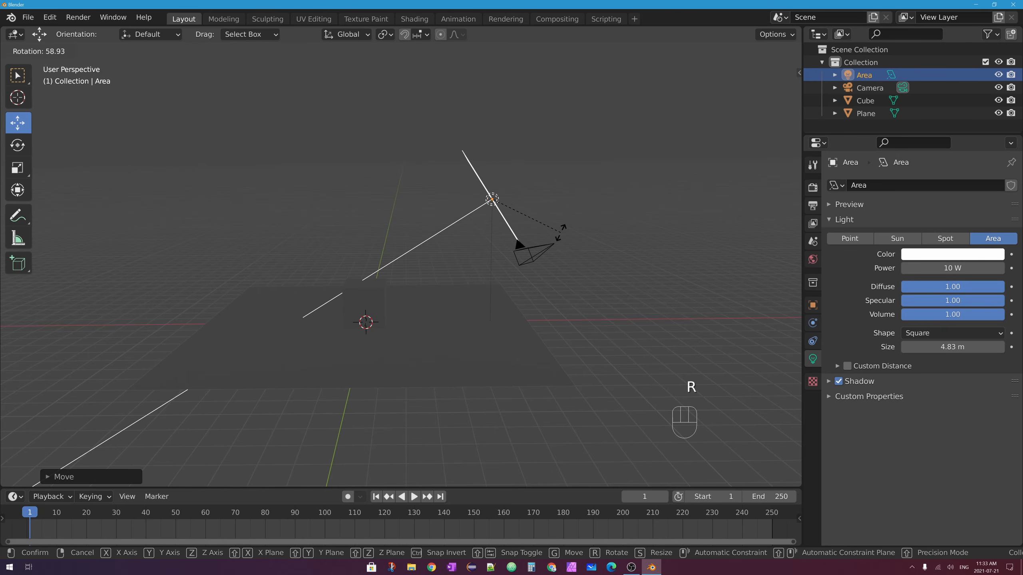
click(550, 252)
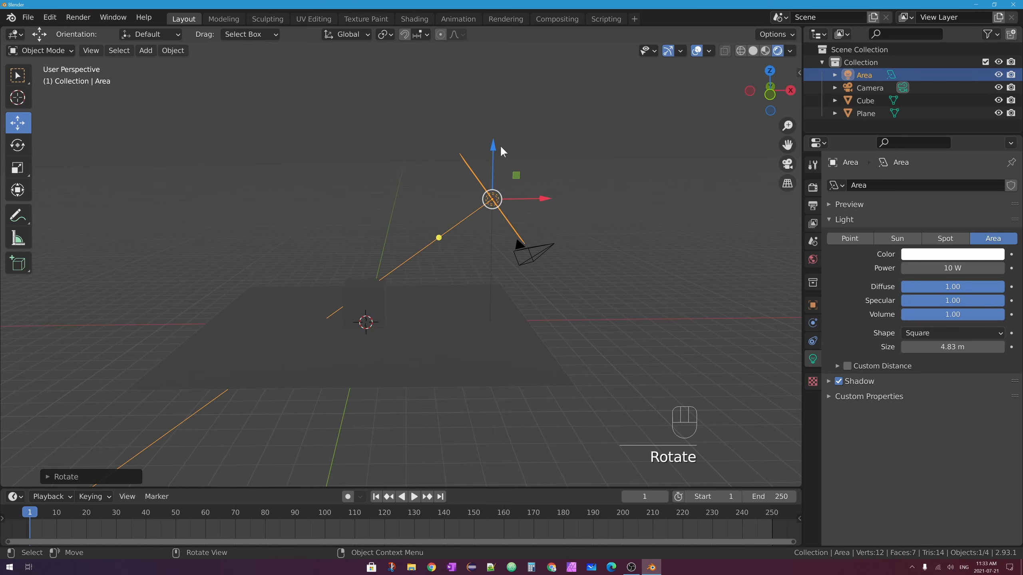
- Inspect the tilted area light from several angles and reduce its square size to 3.21 m
middle_drag(563, 188, 536, 209)
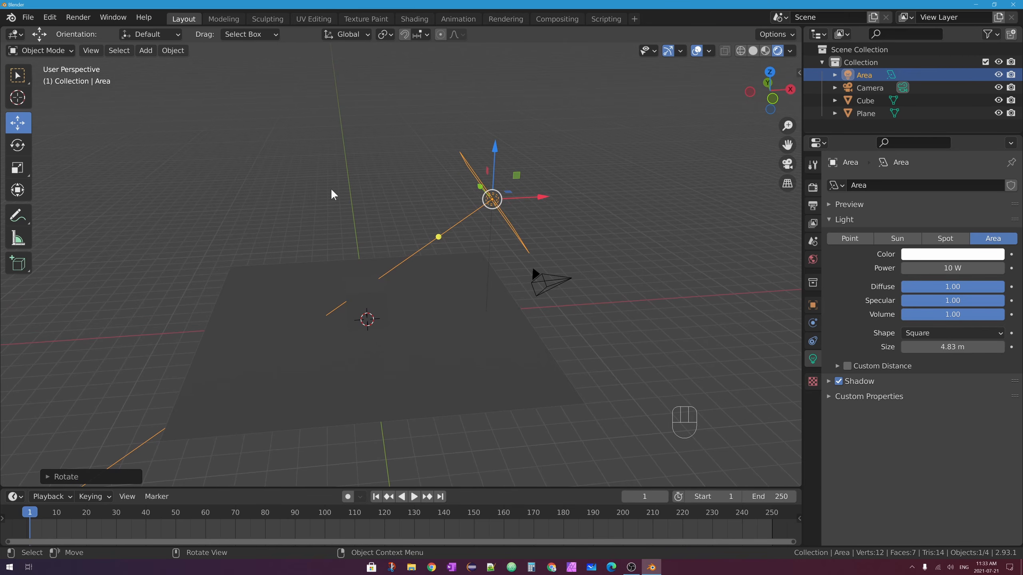
middle_drag(504, 215, 437, 218)
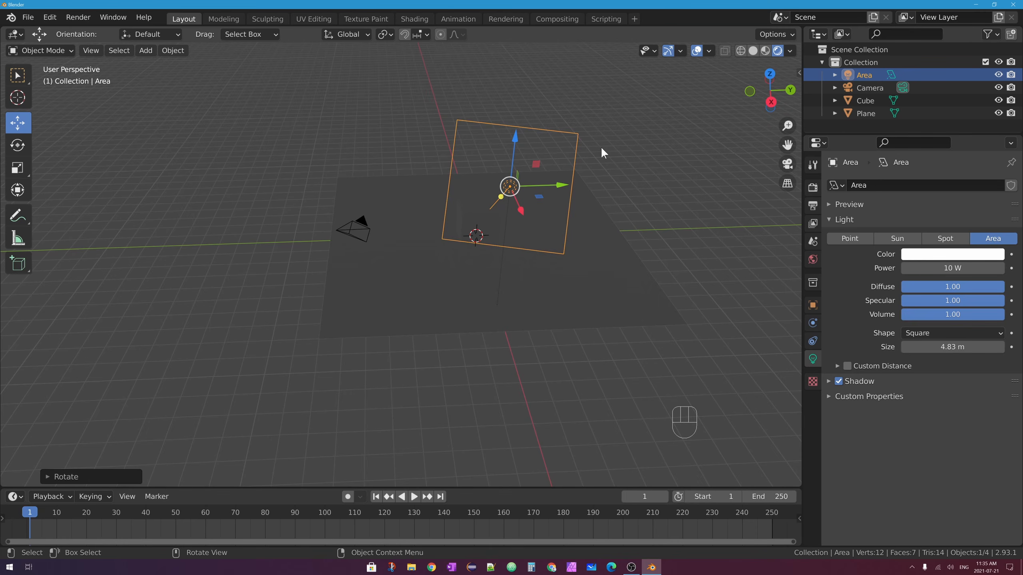
drag(579, 134, 462, 189)
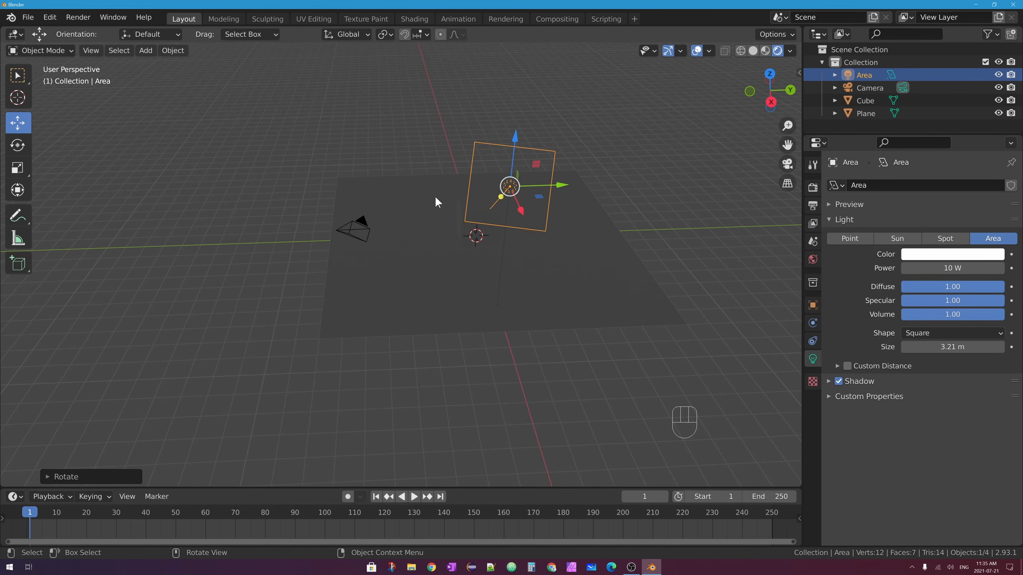
- Re-aim the area light with its target point, adjusting its direction toward the cube from two viewing angles
middle_drag(434, 201, 547, 239)
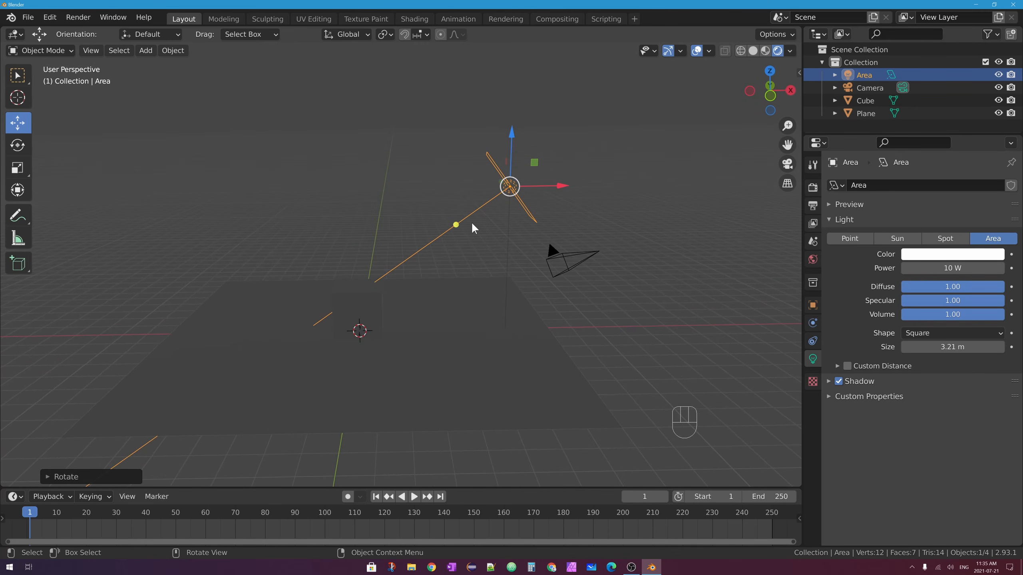
drag(456, 226, 440, 243)
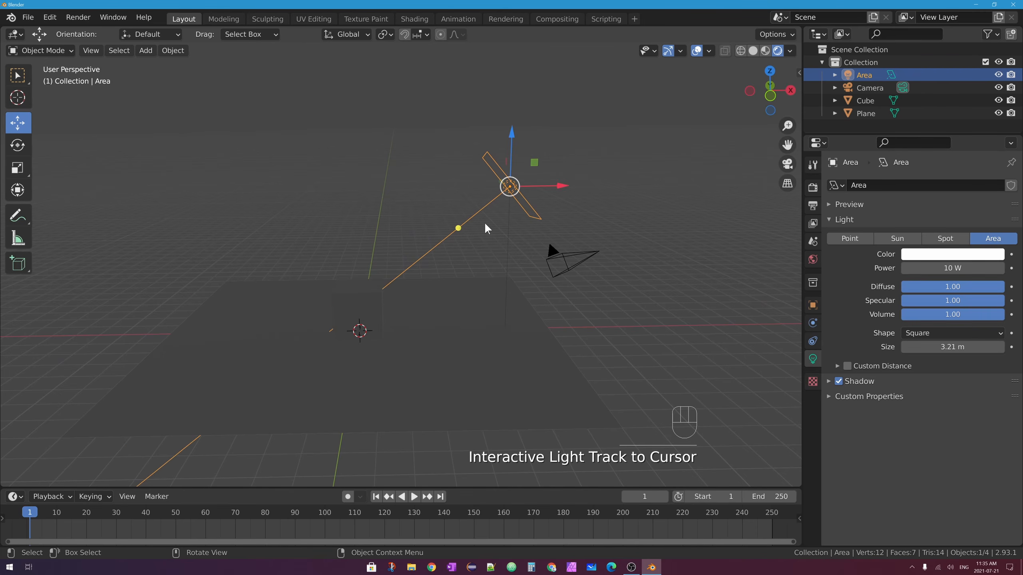
middle_drag(488, 230, 332, 235)
drag(497, 217, 511, 219)
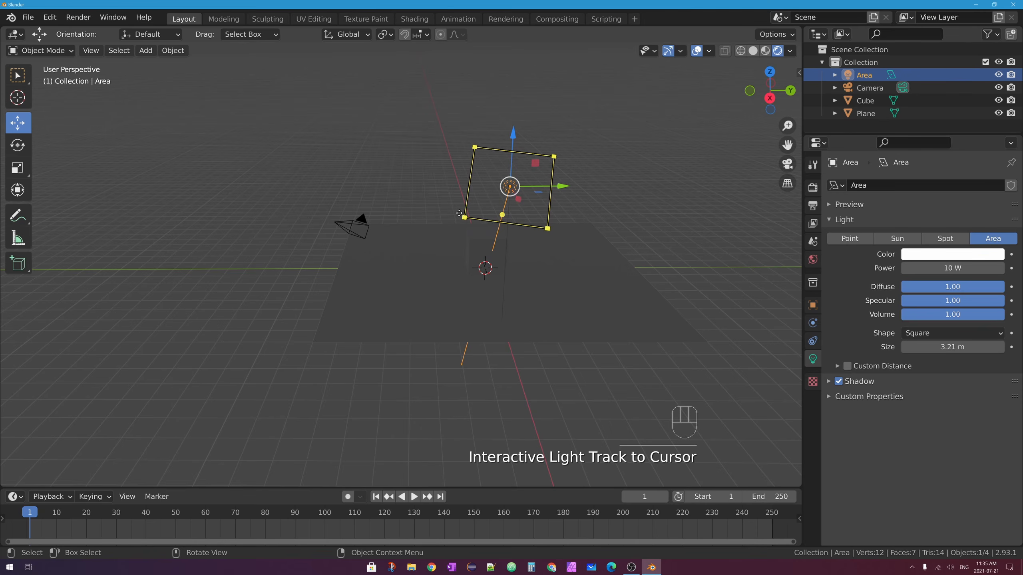
middle_drag(511, 219, 614, 209)
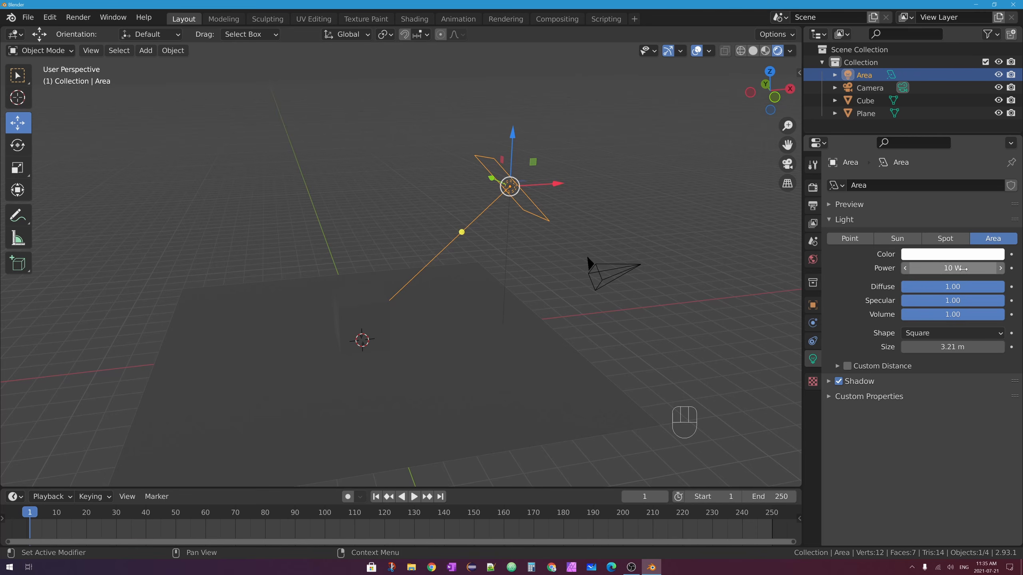
- Set the area light's power to 1500 W
click(947, 269)
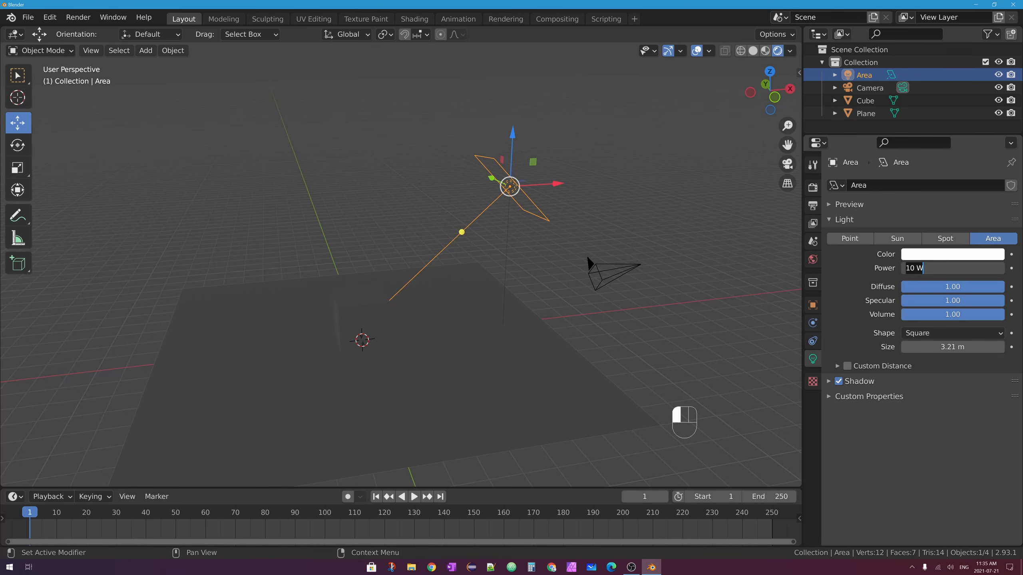
text(1500)
key(Return)
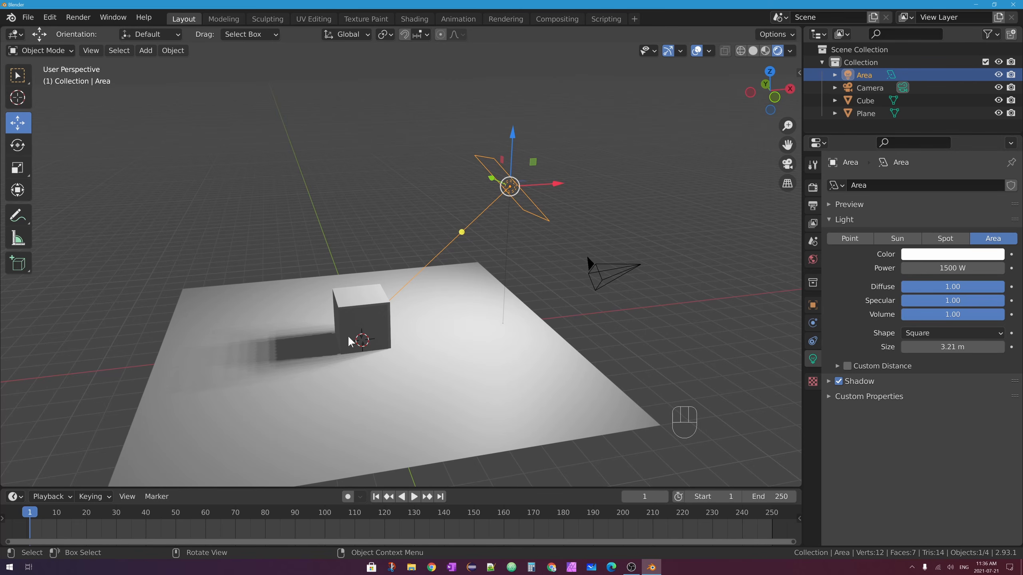
- Shrink the area light's square to about 0.479 m and inspect the cube's shadow from different angles
middle_drag(500, 186, 344, 334)
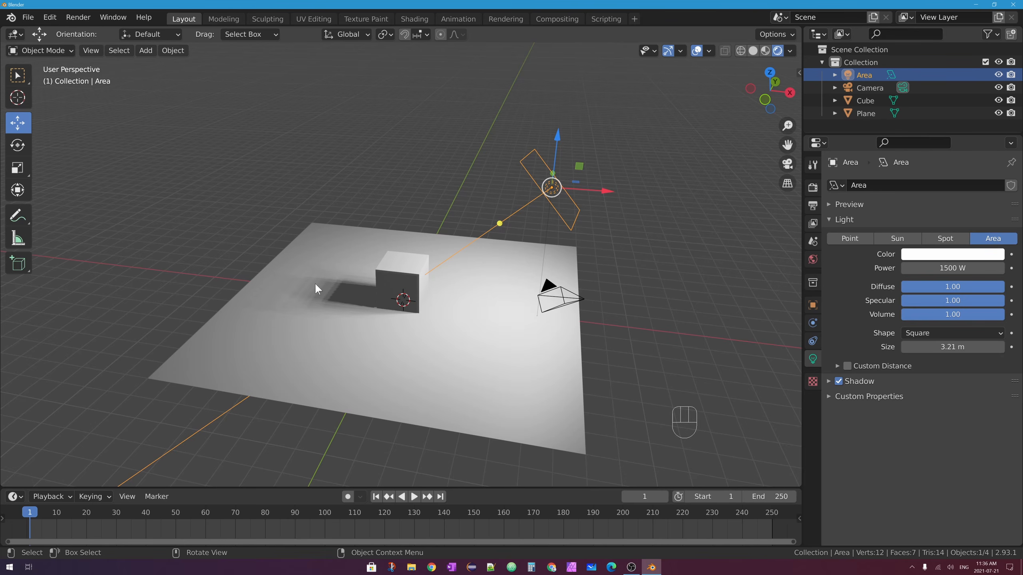
middle_drag(603, 192, 519, 149)
drag(512, 147, 550, 184)
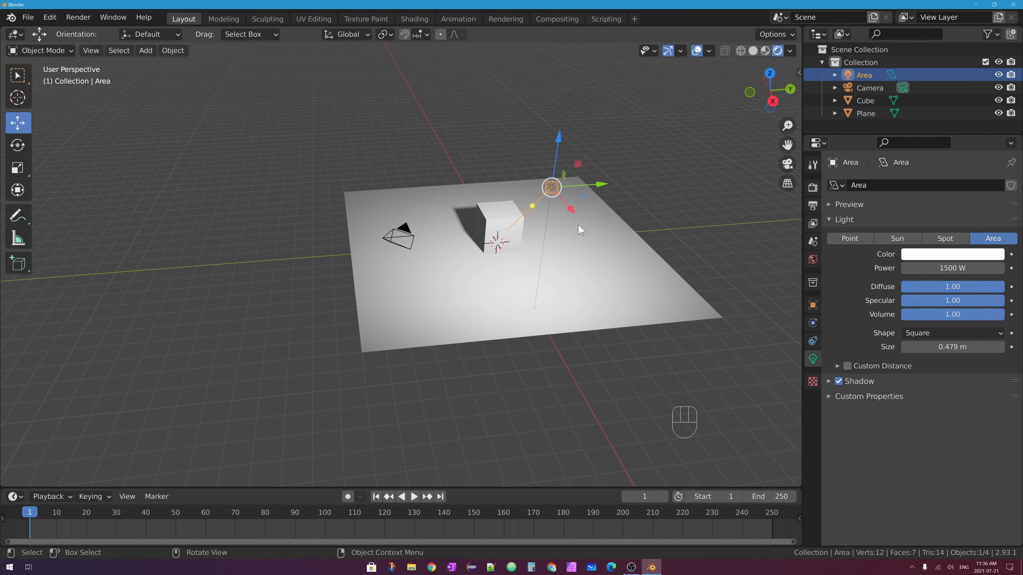
middle_drag(473, 252, 387, 288)
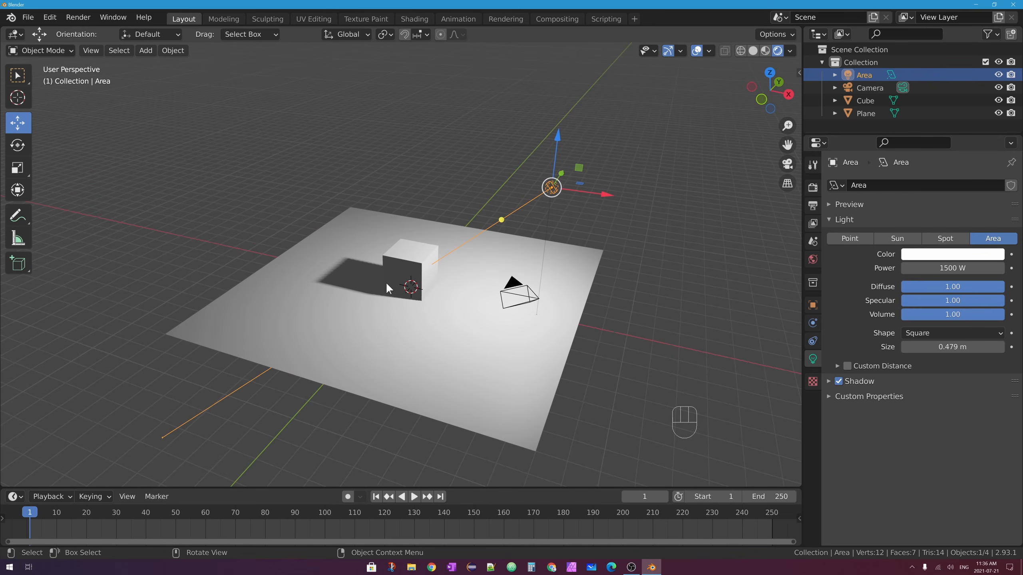
middle_drag(564, 227, 556, 186)
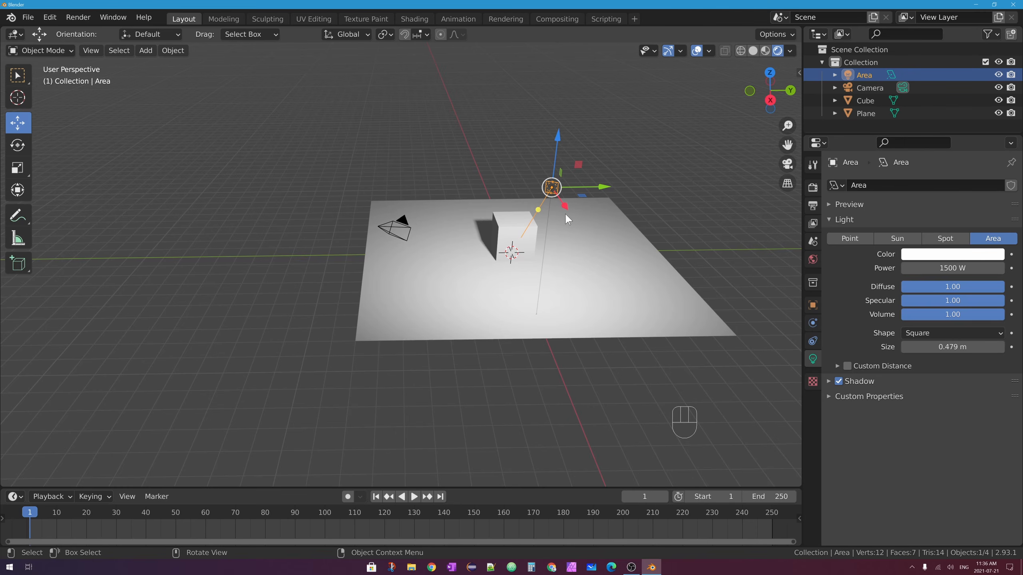
- Enlarge the area light's square and set its size to 5 m
drag(940, 347, 993, 347)
click(938, 347)
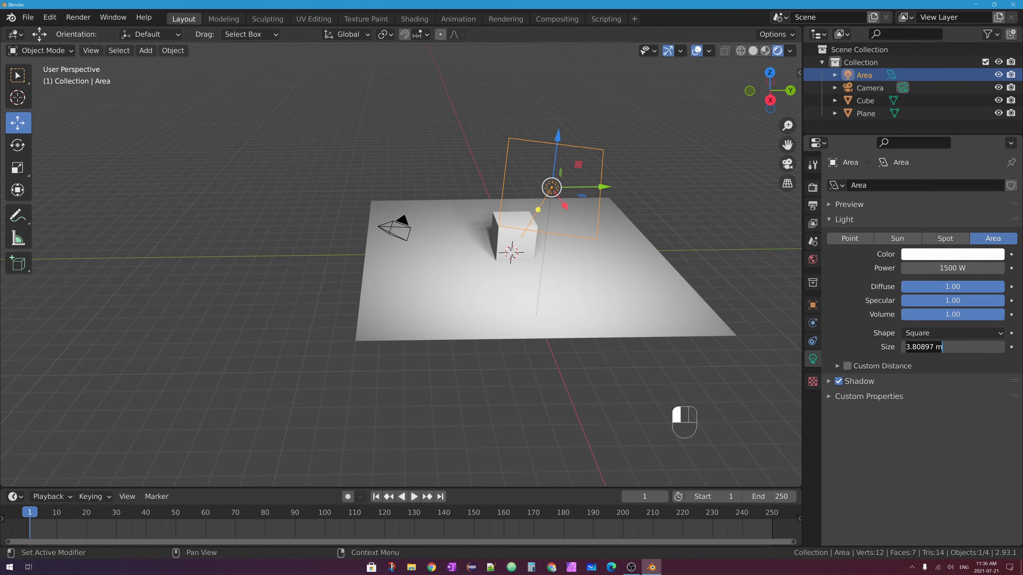
text(5)
key(Return)
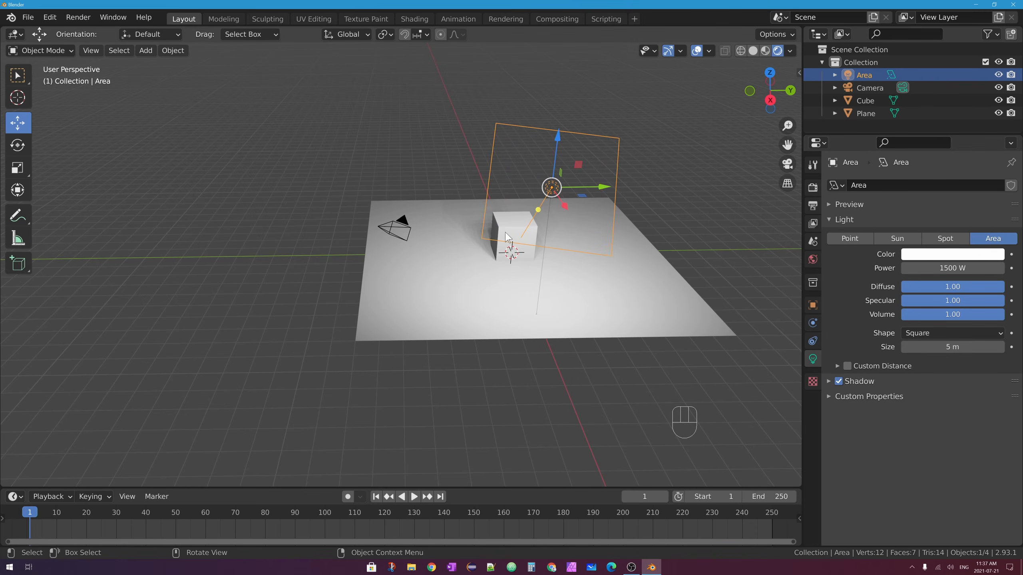
- Change the area light's shape to Rectangle and widen it to about 4.51 m by 4.37 m in the viewport
middle_drag(509, 238, 601, 228)
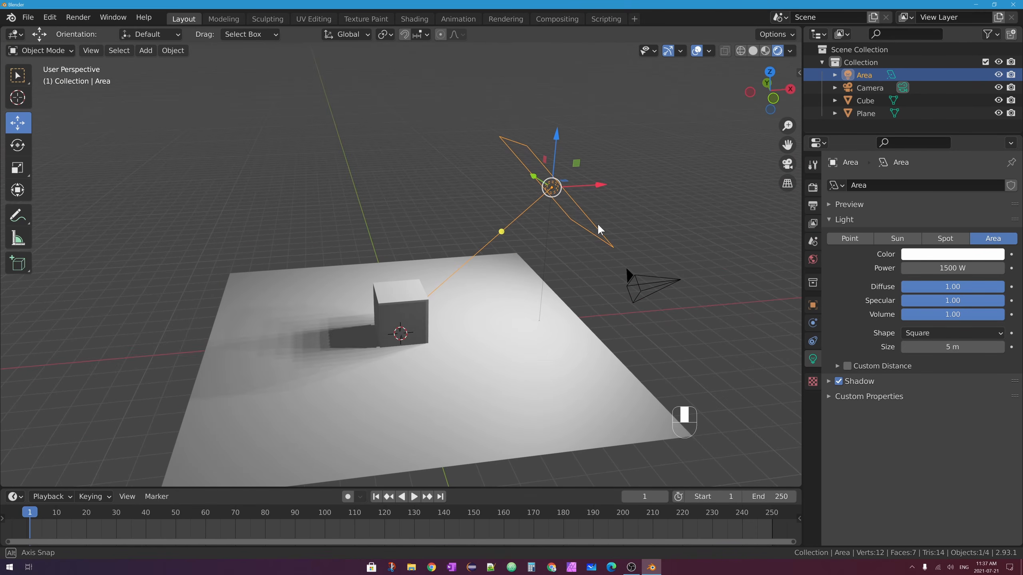
drag(925, 334, 930, 365)
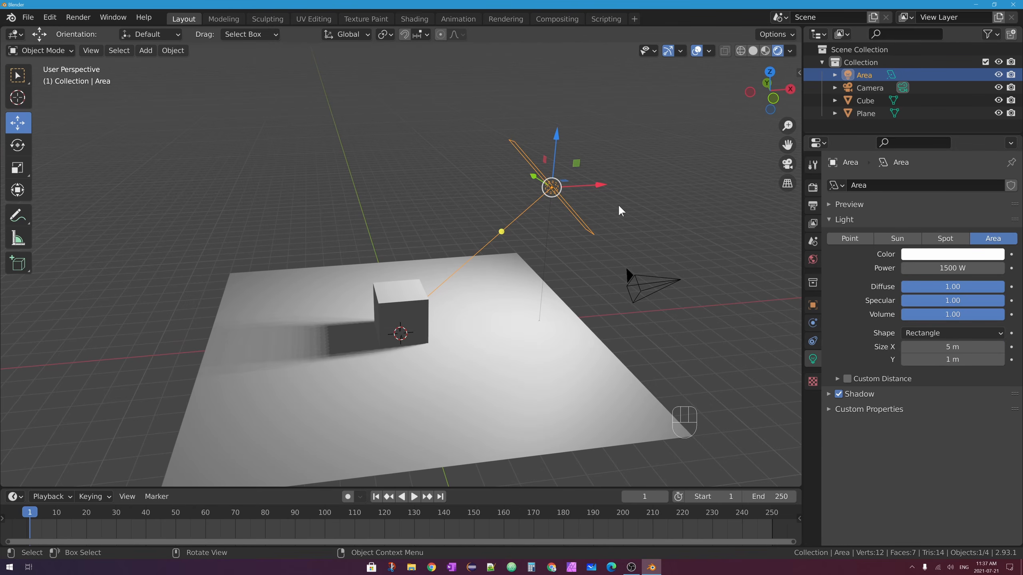
middle_drag(619, 205, 528, 249)
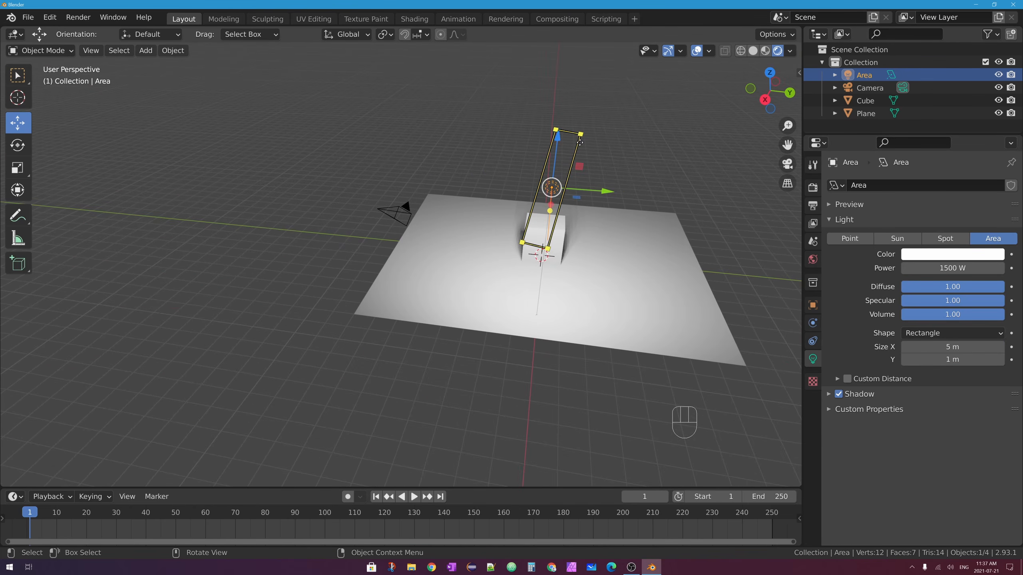
drag(580, 135, 667, 164)
- Change the area light's shape to Disk and enlarge it to about 5.66 m
click(946, 333)
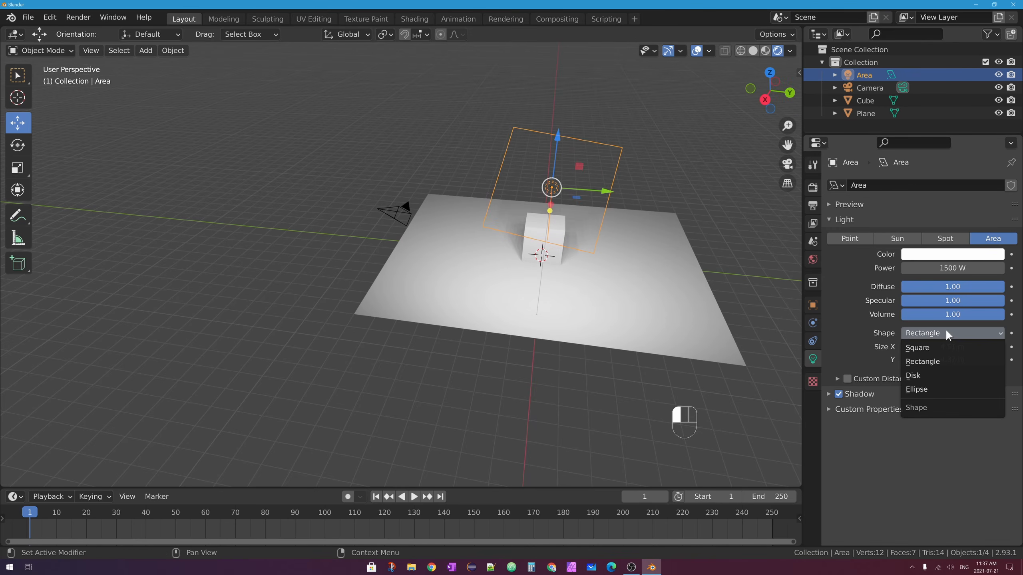
click(937, 376)
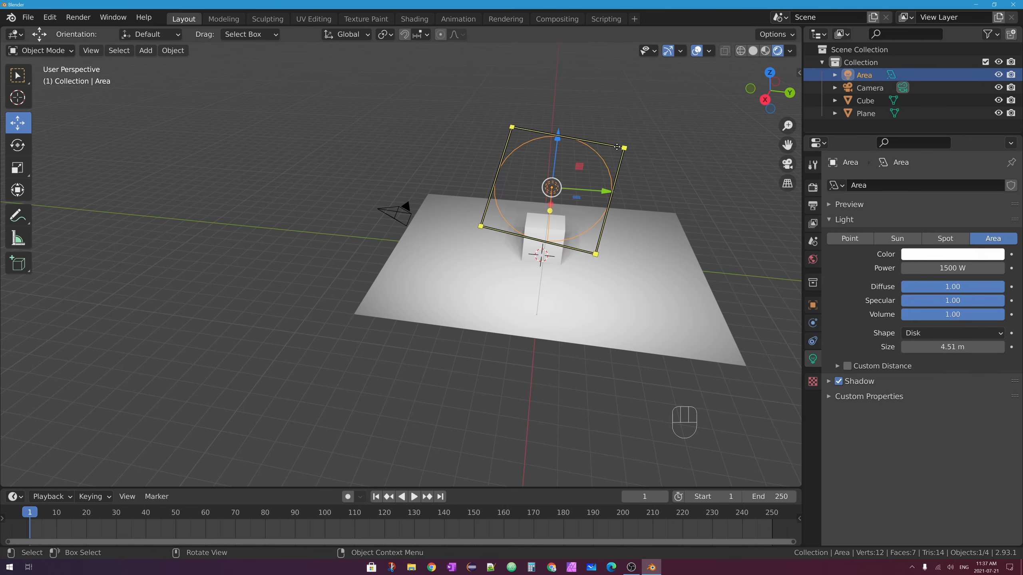
mouse_move(511, 127)
mouse_down()
mouse_move(403, 61)
mouse_move(528, 143)
mouse_move(399, 76)
mouse_move(497, 117)
mouse_up()
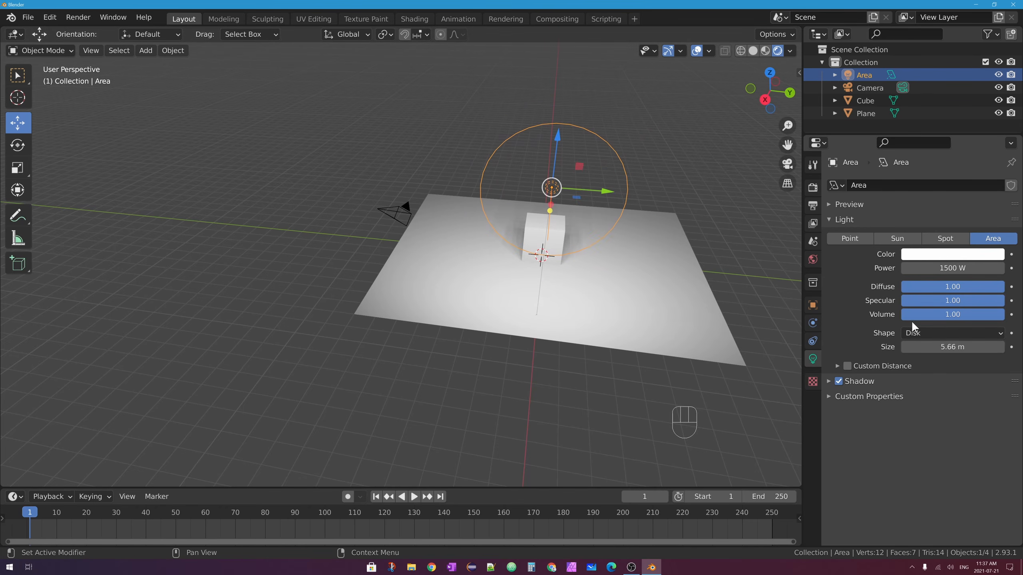
- Change the area light's shape to Ellipse and resize it to about 5.7 m in X and 4.56 m in Y
click(927, 333)
click(929, 390)
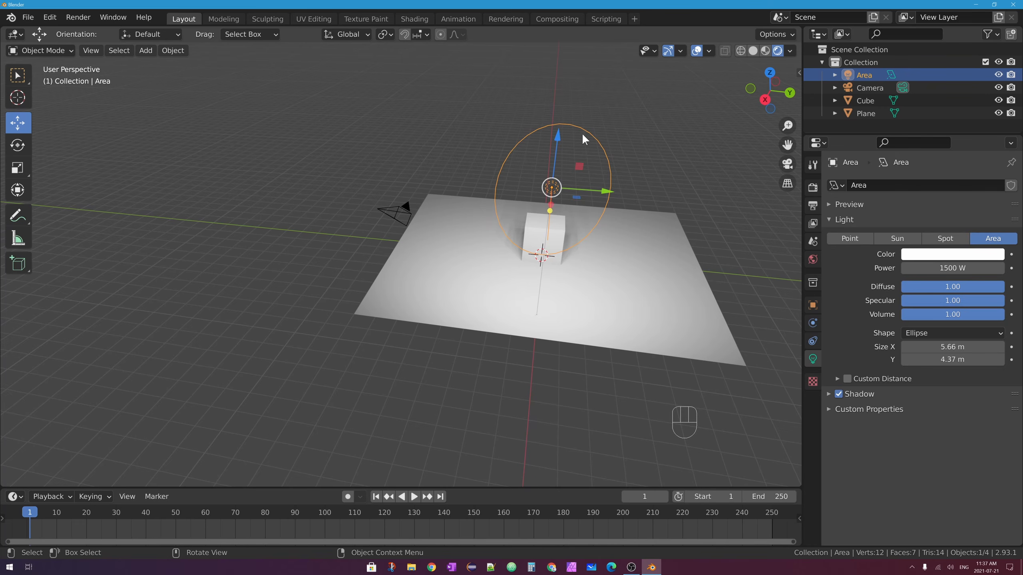
drag(624, 135, 571, 221)
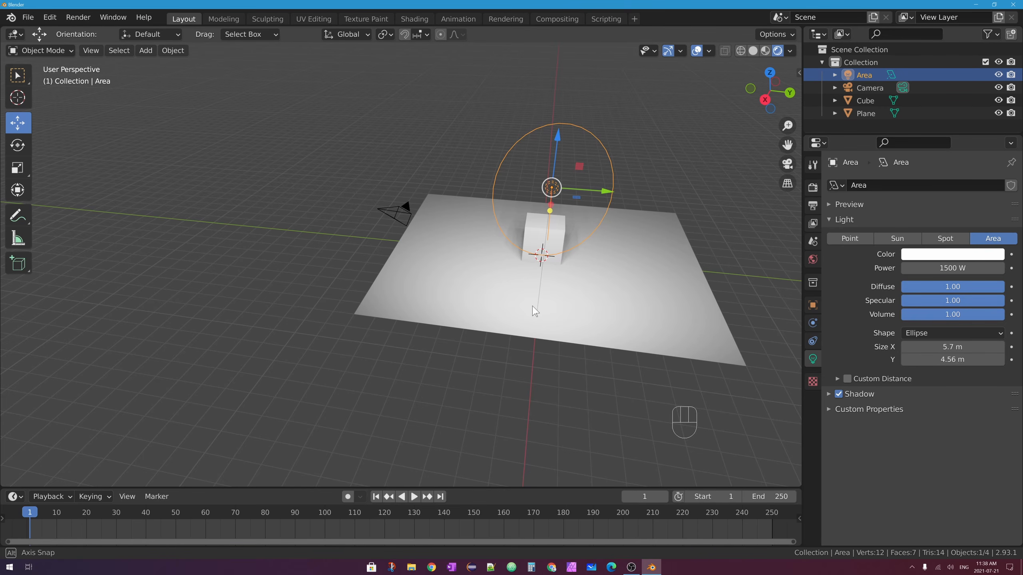
- Turn the area light's shadow off and on again to compare the cube with and without it
middle_drag(745, 342, 691, 310)
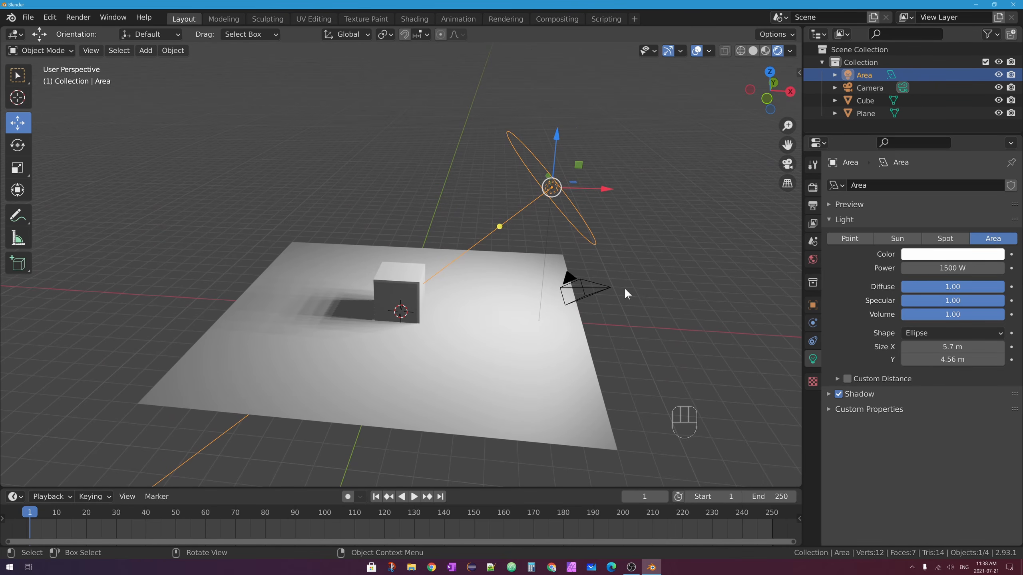
click(838, 394)
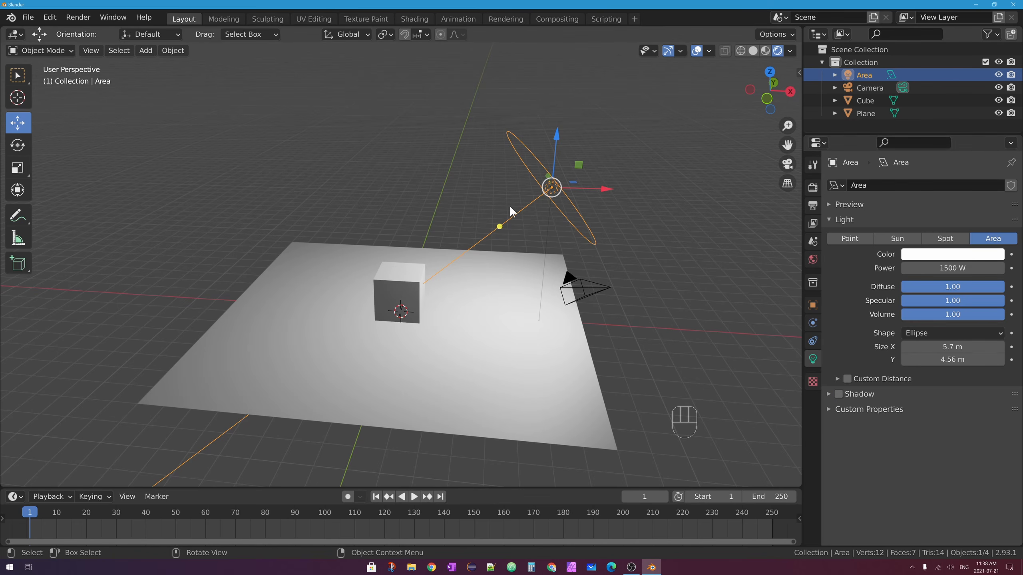
click(838, 392)
- Shrink the elliptical area light to about 1.38 m in X and 1.09 m in Y
middle_drag(619, 182, 485, 194)
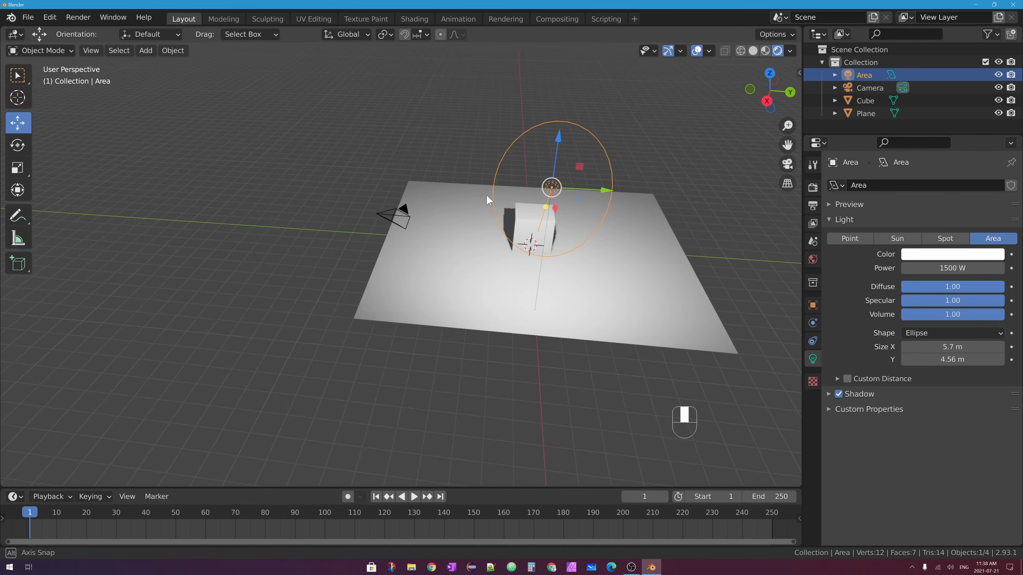
drag(626, 132, 515, 214)
middle_drag(438, 221, 521, 206)
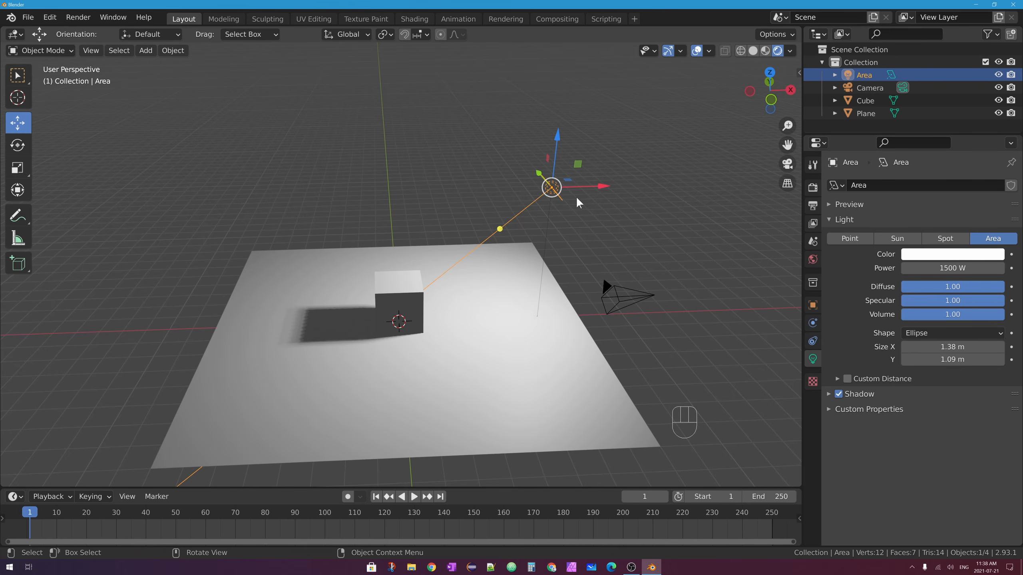
- Disable and re-enable the shadow of the small elliptical light to compare the effect on the cube
middle_drag(610, 184, 590, 192)
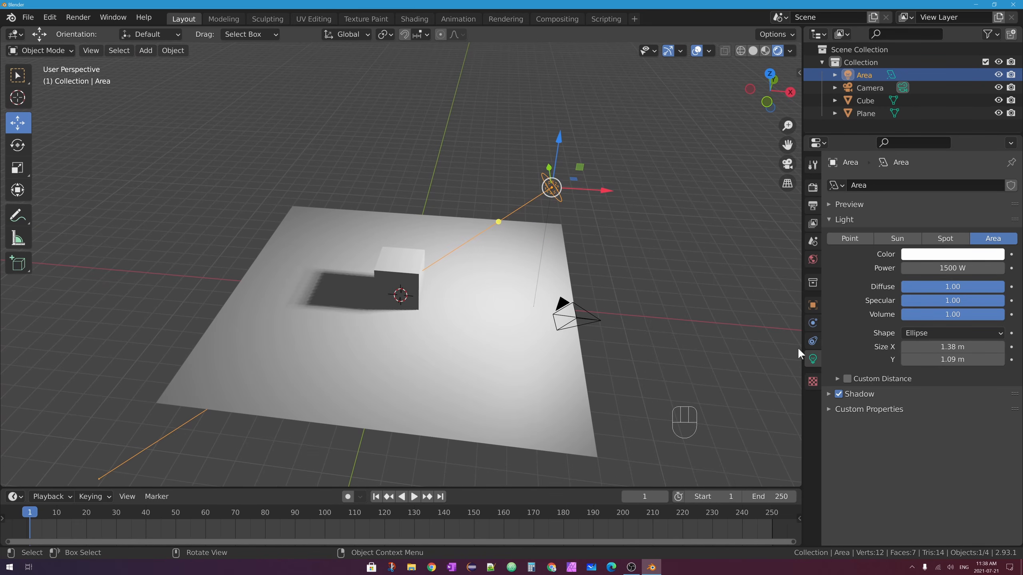
click(839, 393)
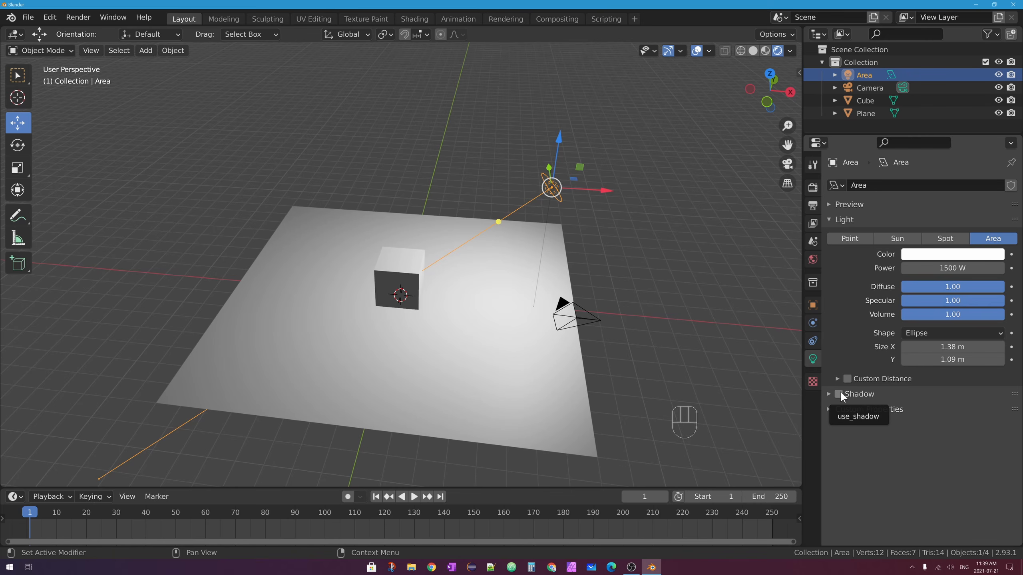
click(838, 394)
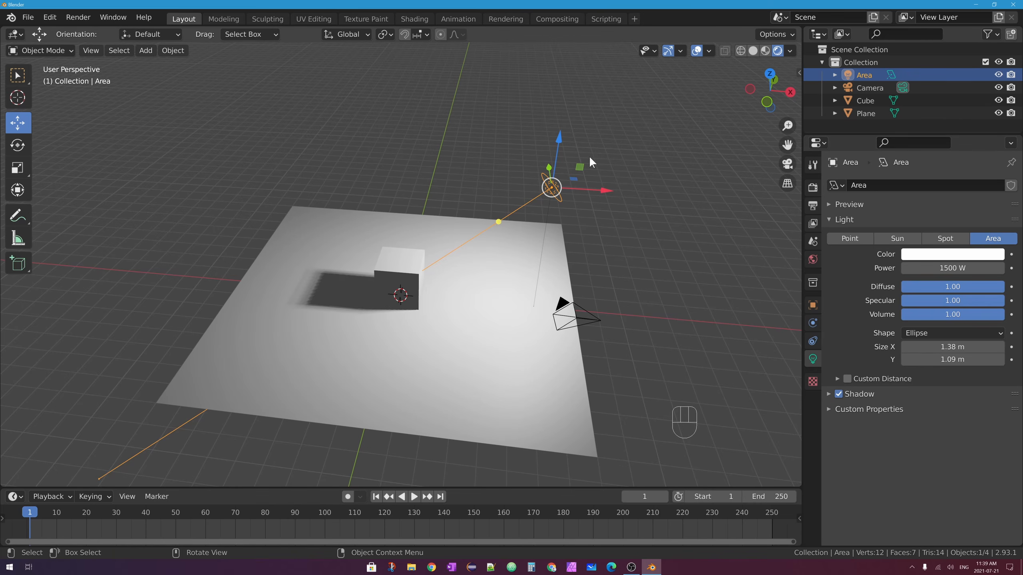
- Delete the area light and add a spot light in its place
key(x)
click(561, 179)
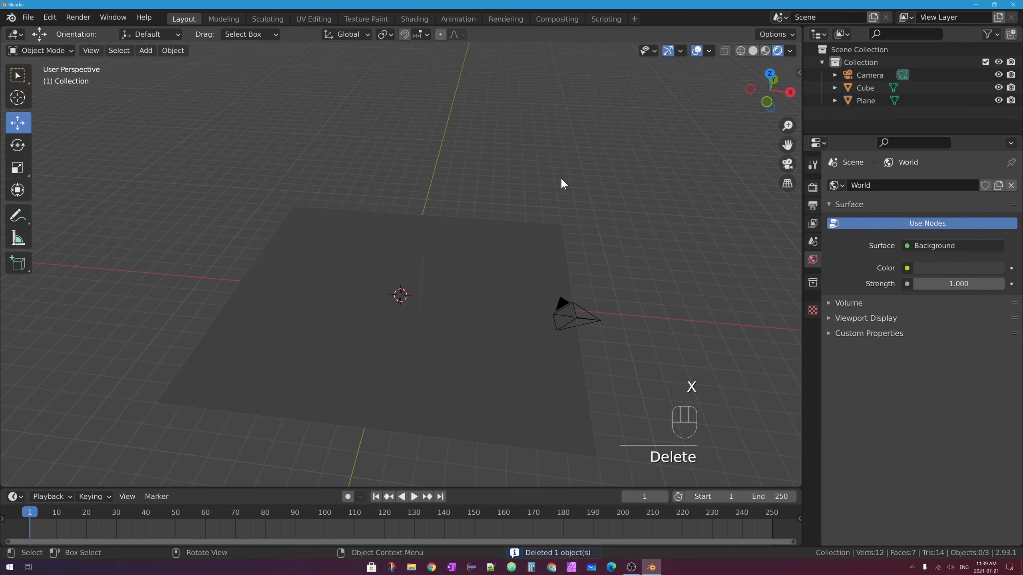
click(146, 50)
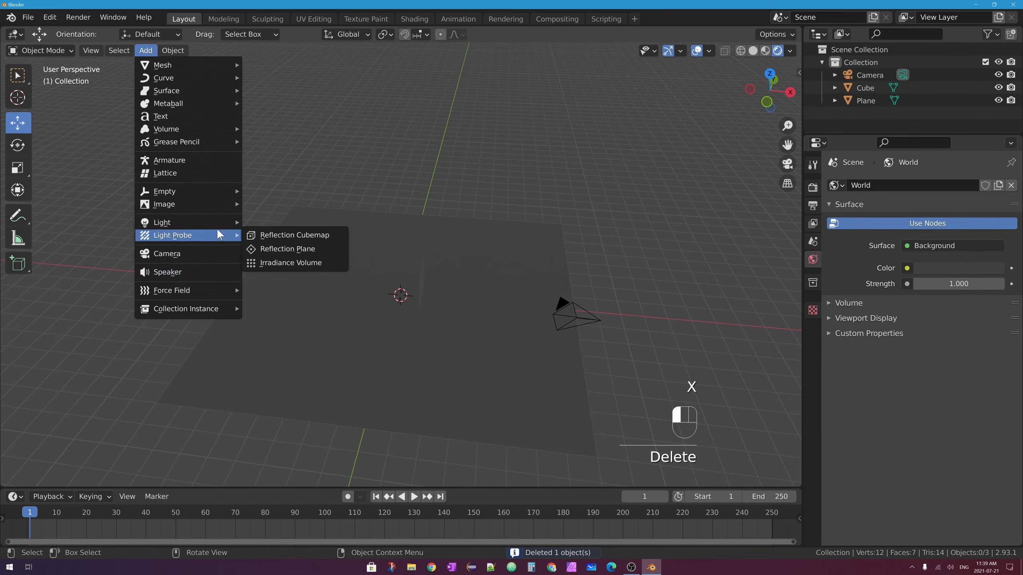
mouse_move(217, 224)
click(285, 254)
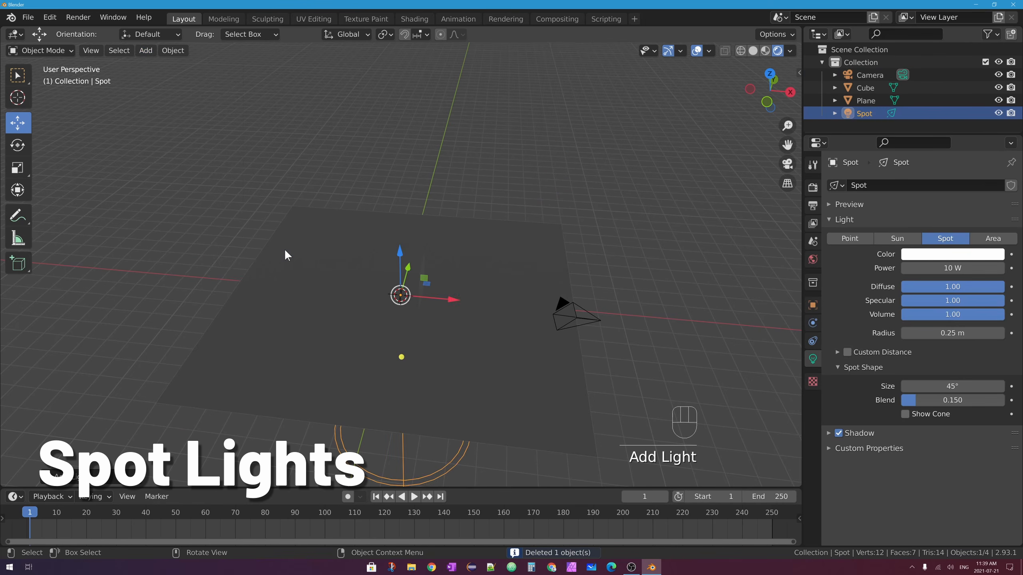
- Raise the spot light high above the plane along Z and move it out along positive X
drag(398, 251, 396, 100)
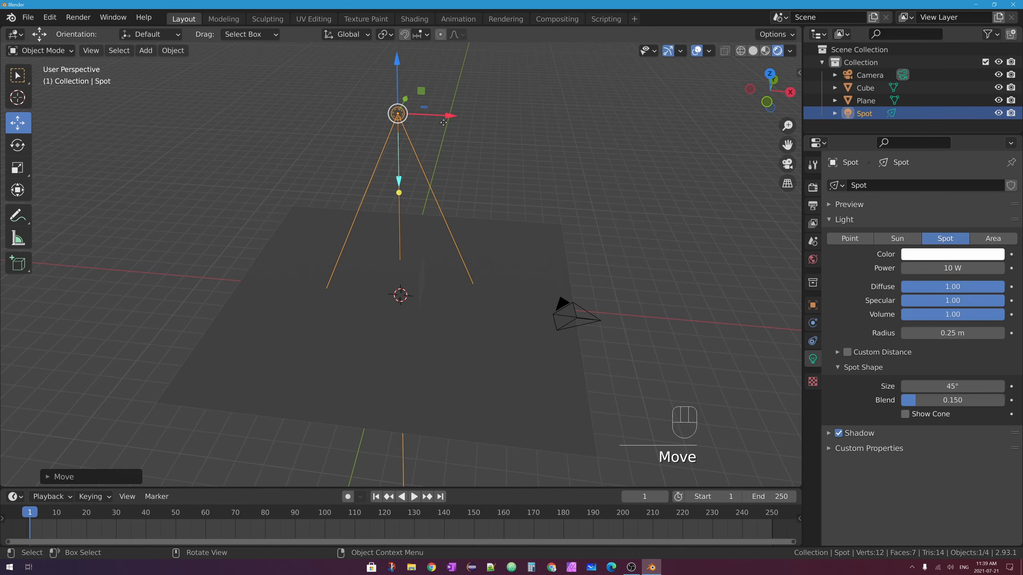
drag(449, 121, 605, 120)
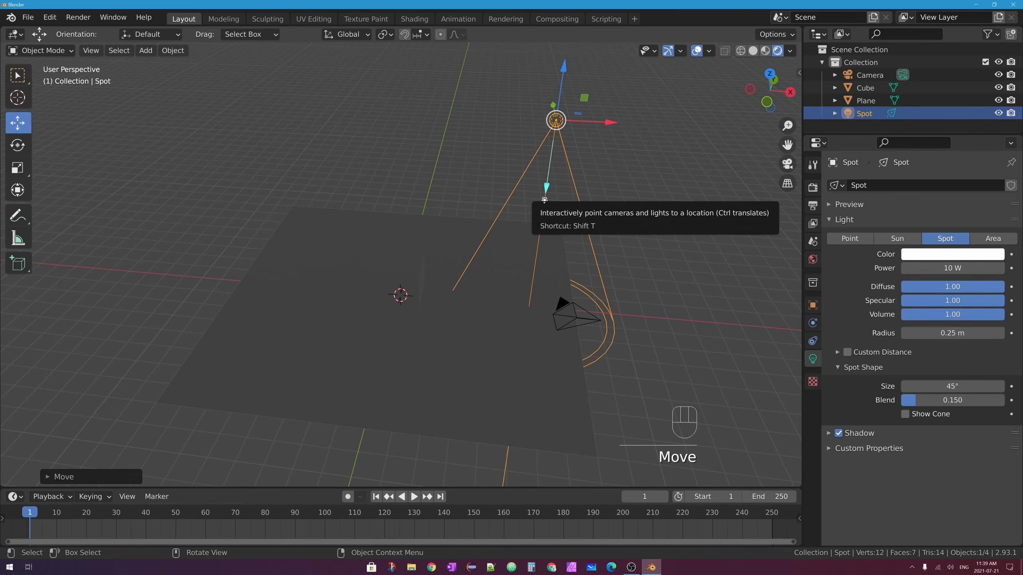
- Aim the spot light down toward the cube with its target point and narrow its cone to about 27.5°
drag(542, 198, 385, 294)
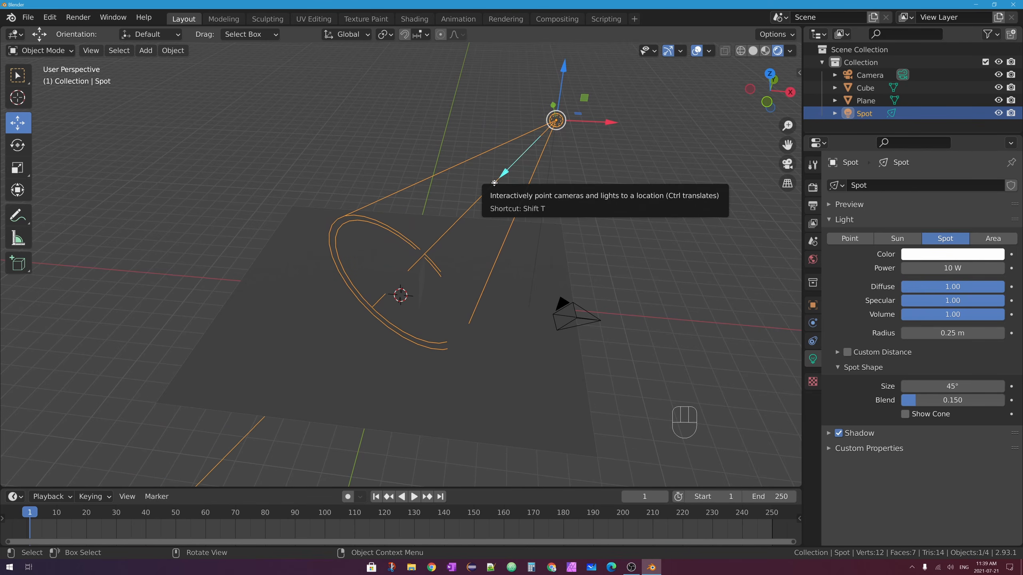
drag(495, 181, 477, 210)
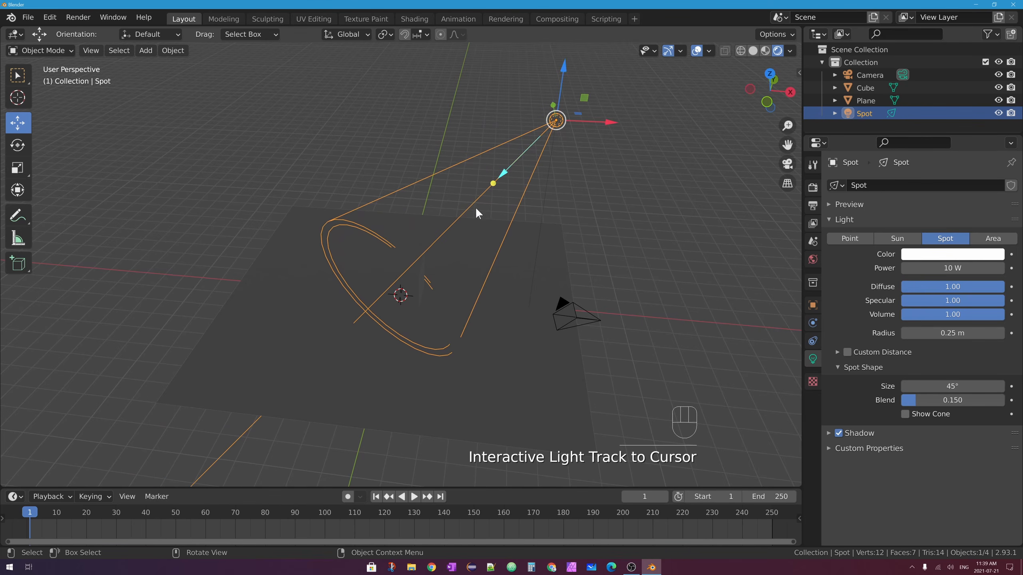
click(502, 175)
mouse_move(502, 175)
mouse_down()
mouse_move(515, 161)
mouse_move(481, 187)
mouse_move(521, 154)
mouse_move(505, 166)
mouse_up()
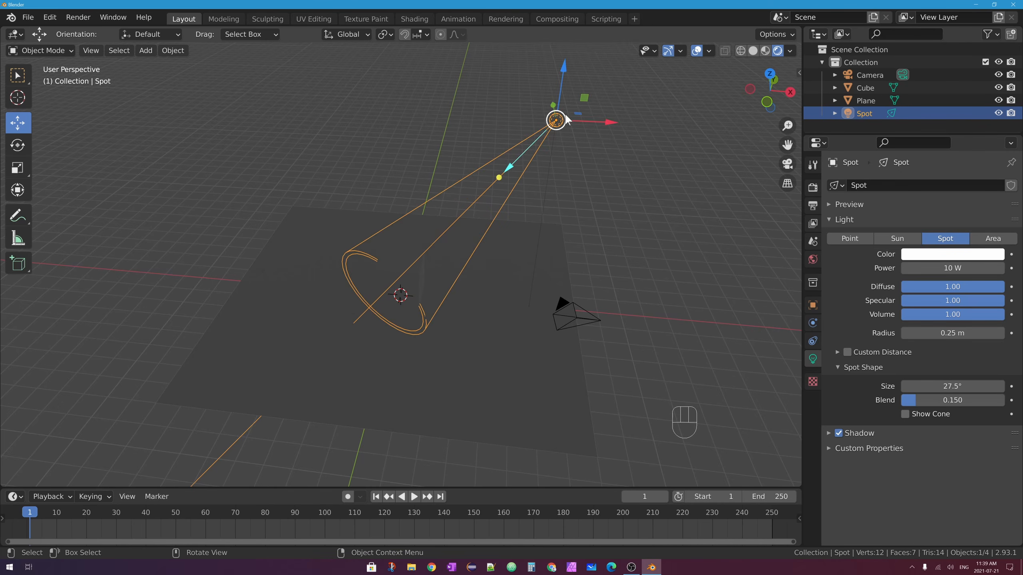
- Set the spot light's power to 1500 W, and increase it further to 2500 W
click(957, 269)
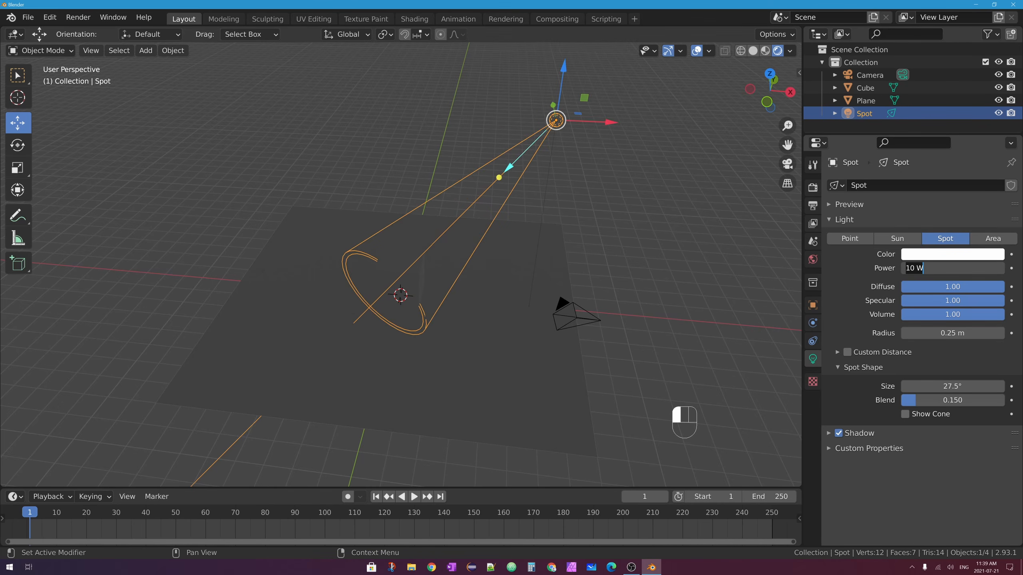
text(1500)
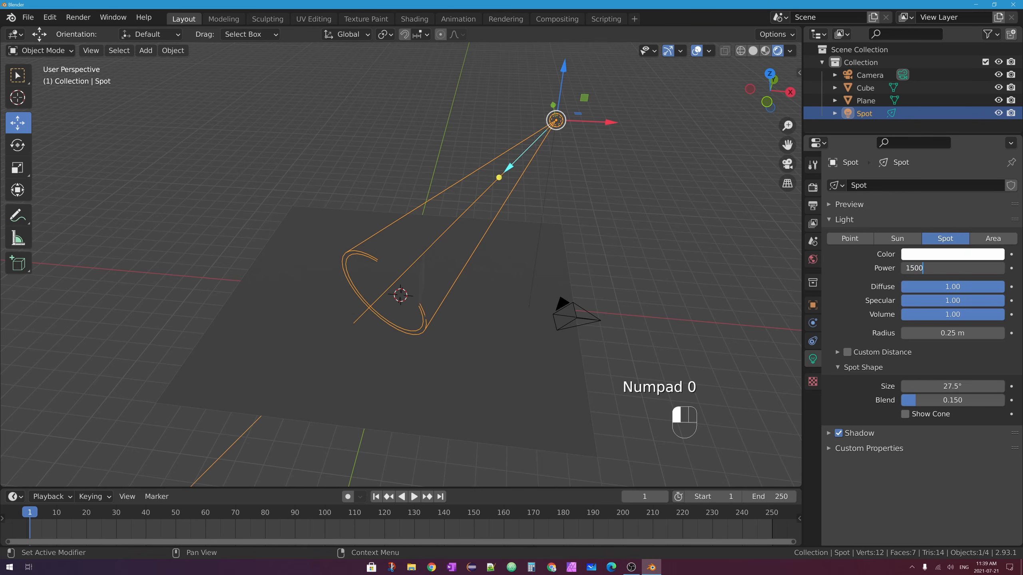
key(Return)
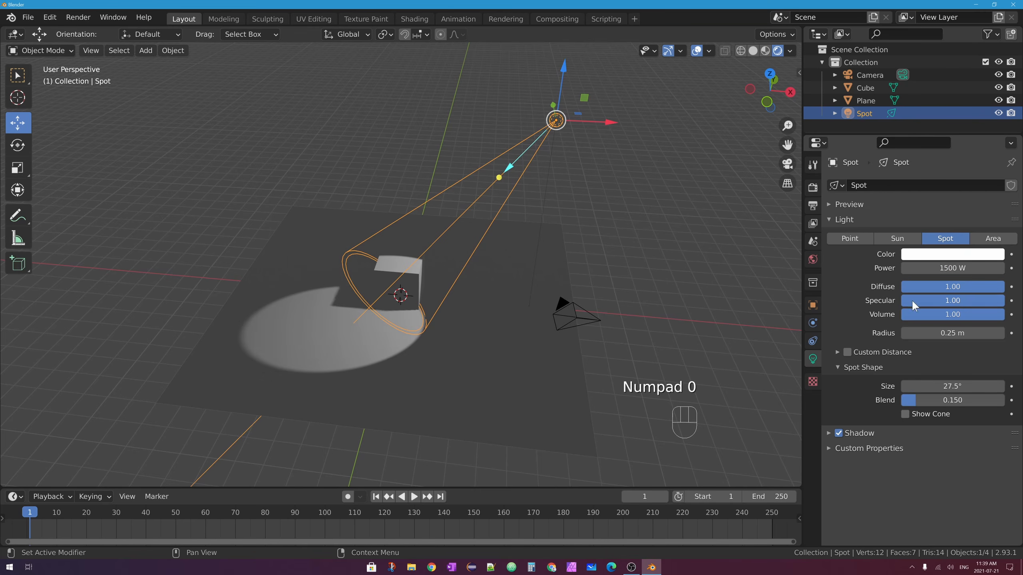
click(947, 268)
text(2500)
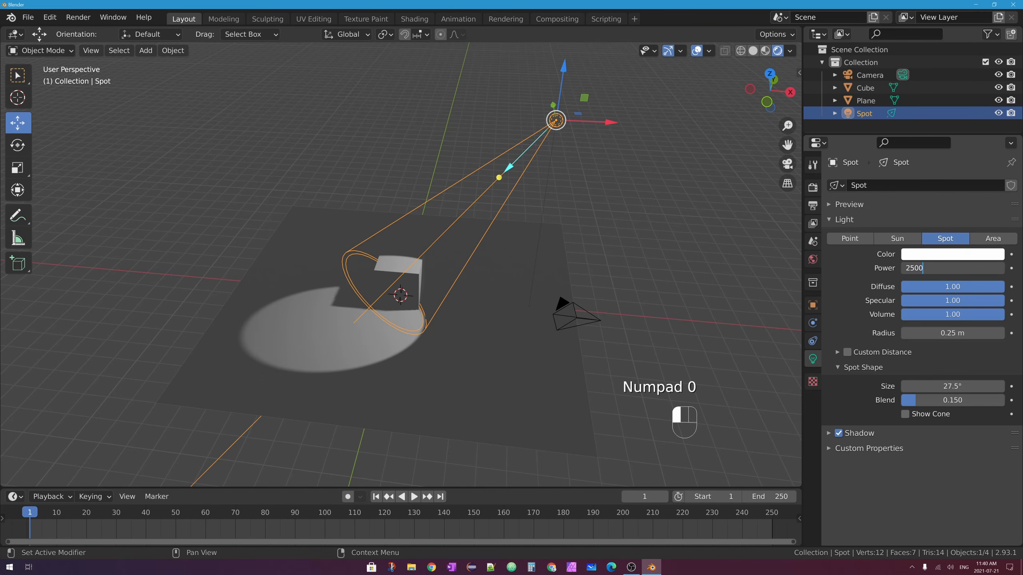
key(Return)
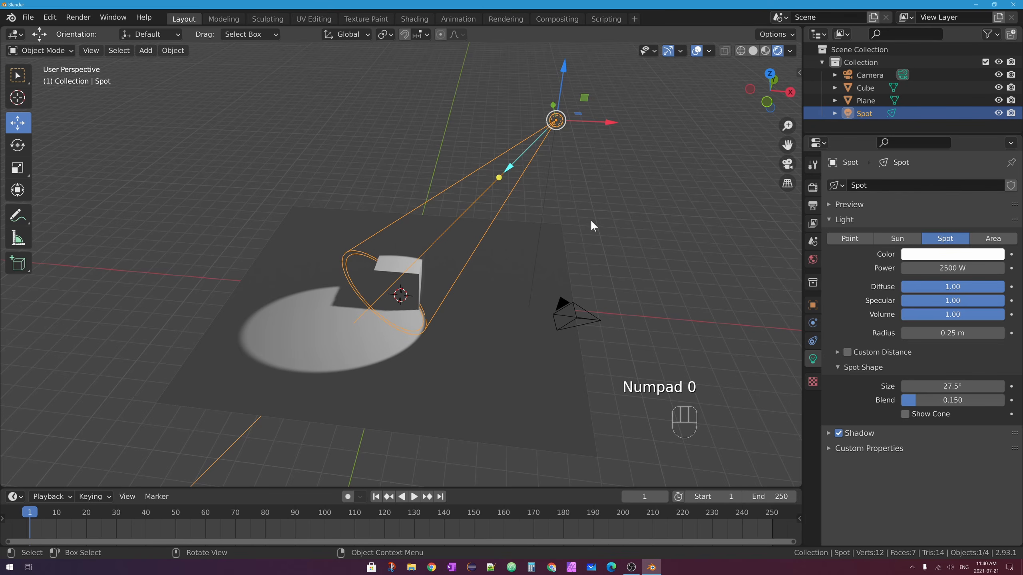
- Enable the spot light's visible cone and inspect the beam over the cube from several angles
middle_drag(592, 226, 448, 246)
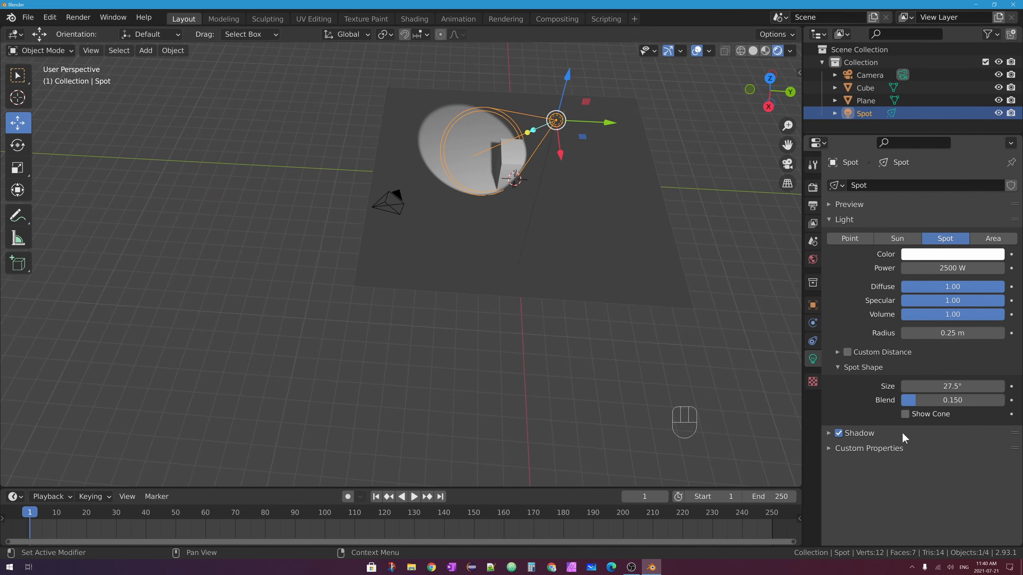
click(905, 414)
shift+middle_drag(564, 209, 518, 229)
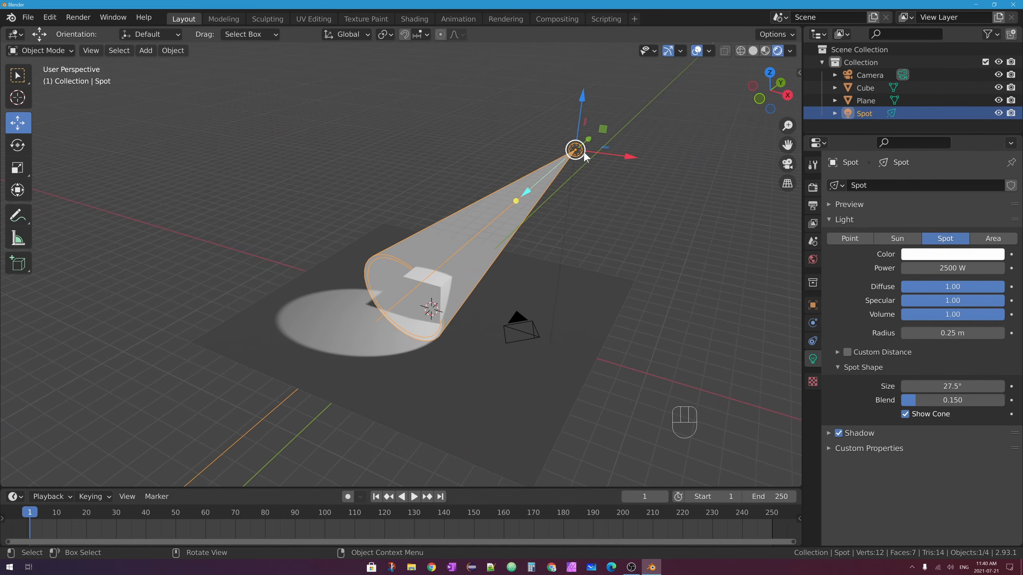
middle_drag(431, 290, 479, 267)
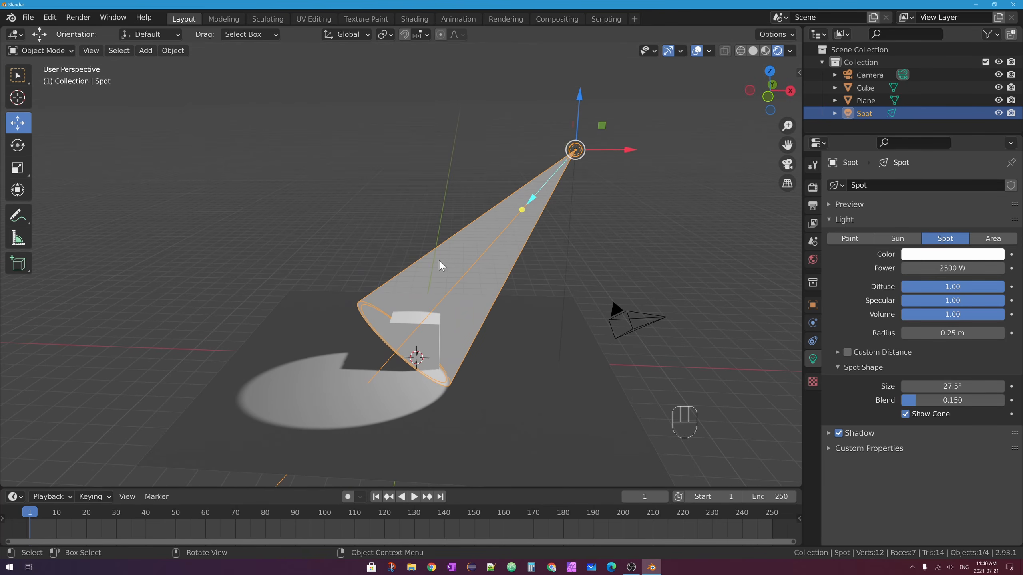
mouse_move(437, 319)
shift+middle_down()
mouse_move(451, 277)
mouse_move(437, 303)
shift+middle_up()
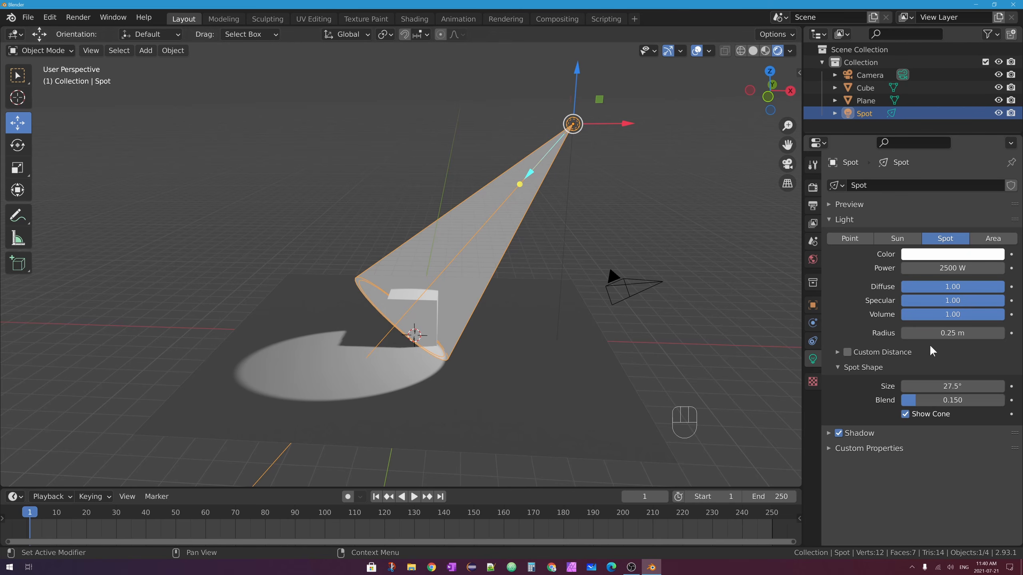
- Widen the spot cone to about 43.9°, soften its blend to about 0.624 and enlarge the light's radius to about 3.19 m
drag(958, 386, 933, 402)
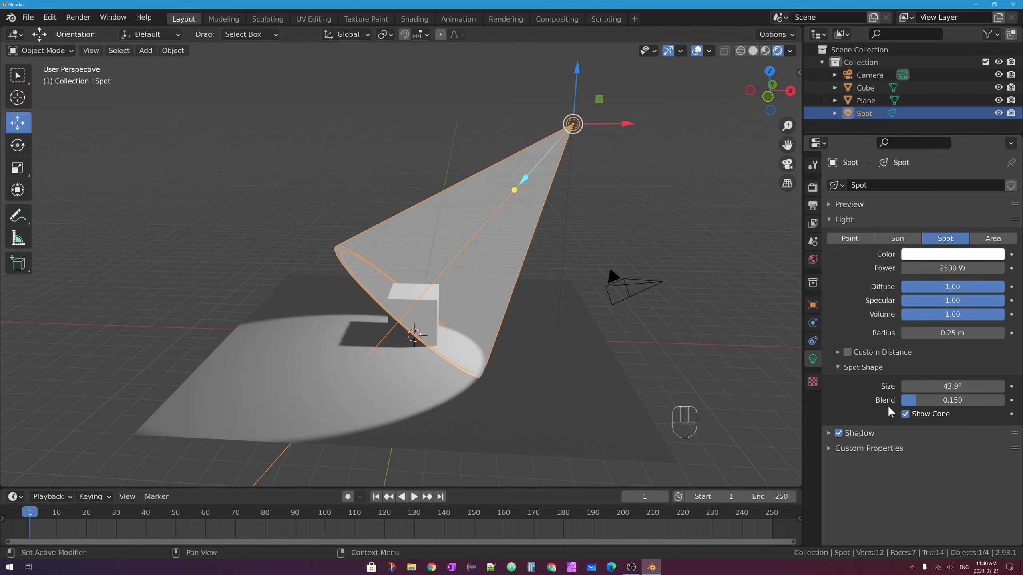
drag(923, 402, 965, 400)
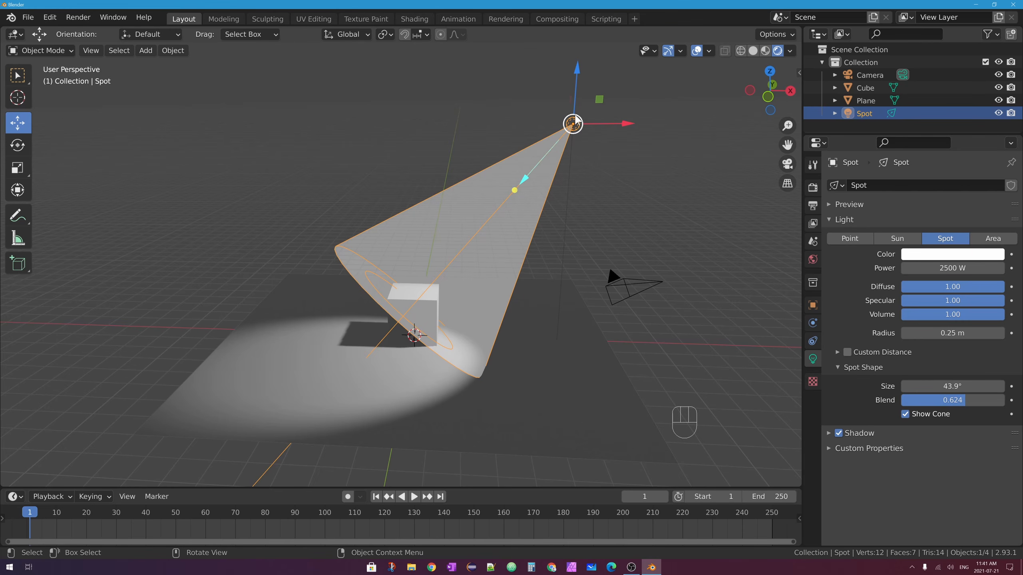
drag(917, 331, 975, 332)
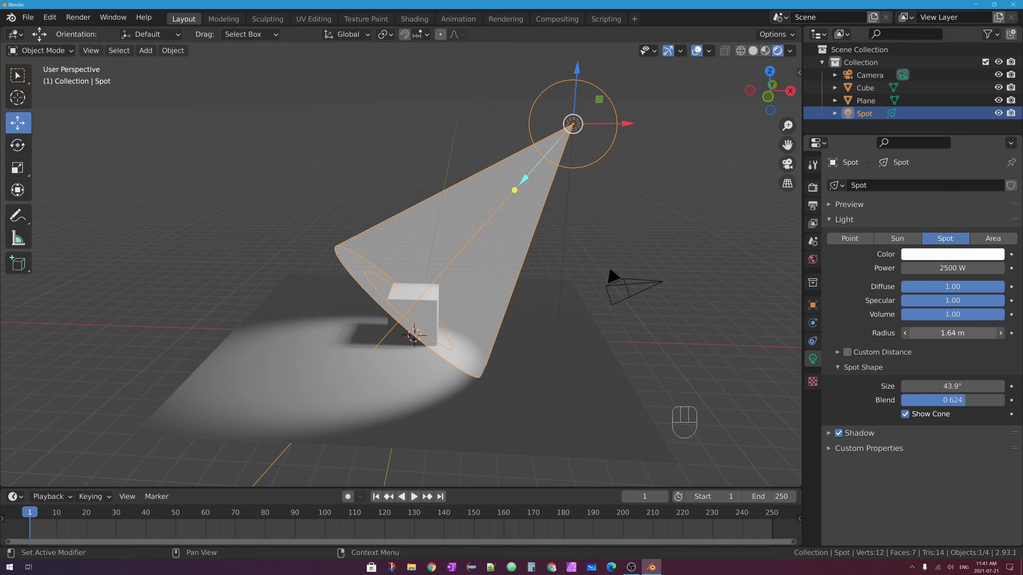
drag(953, 333, 1013, 332)
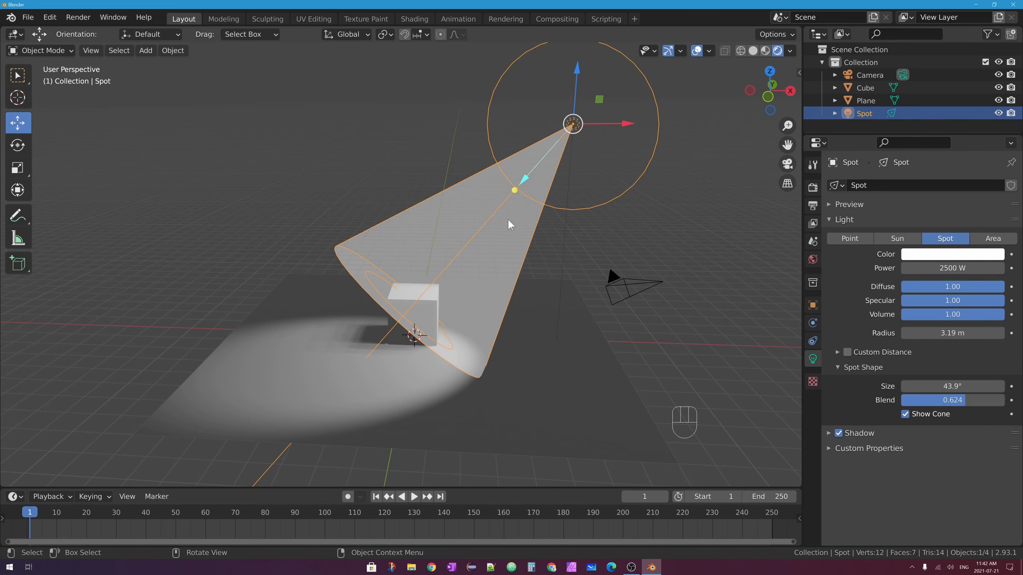
- Replace the spot light with a sun light and raise it along Z above the cube
key(x)
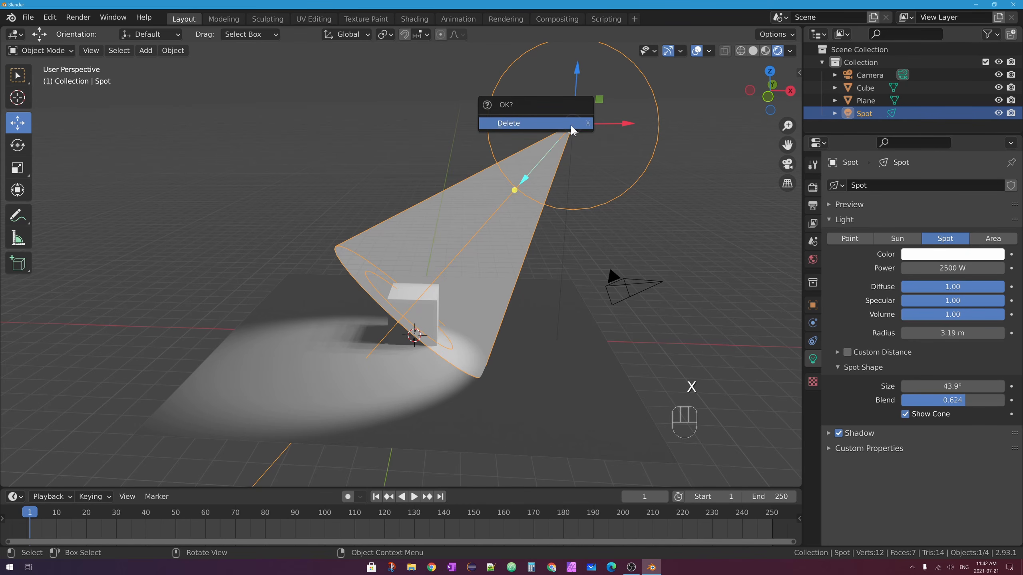
click(571, 129)
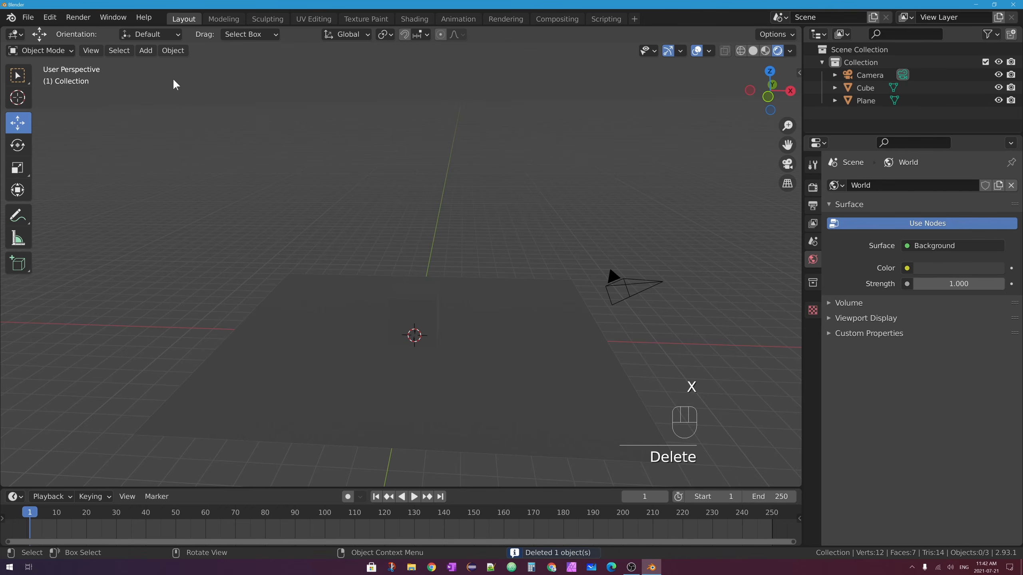
click(146, 50)
mouse_move(222, 223)
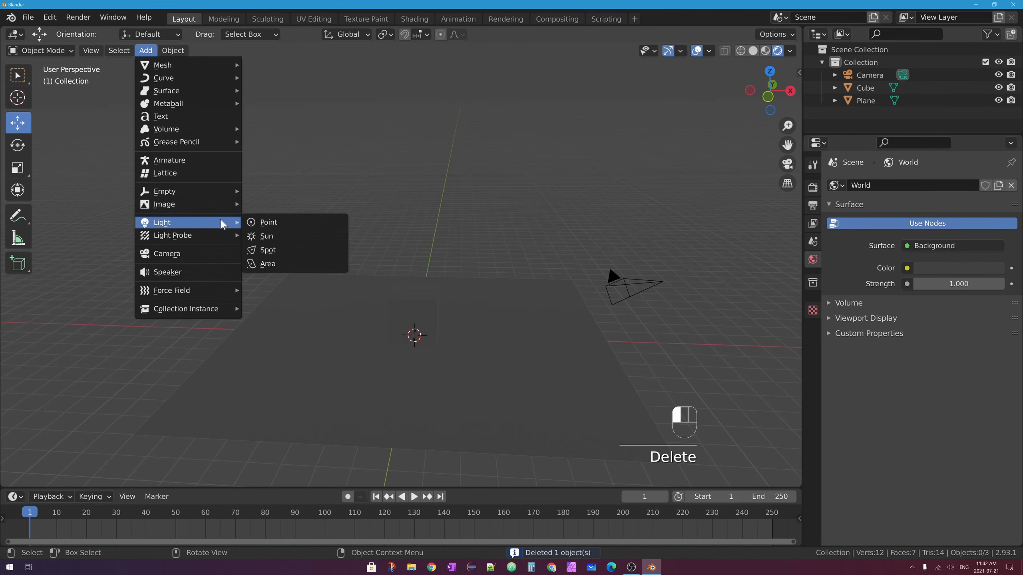
click(283, 236)
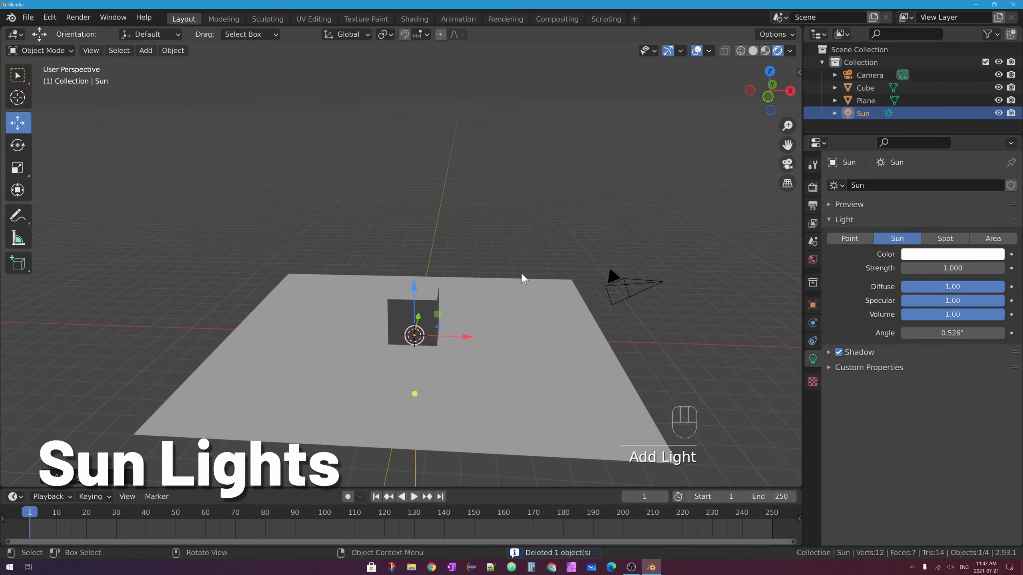
drag(415, 288, 416, 158)
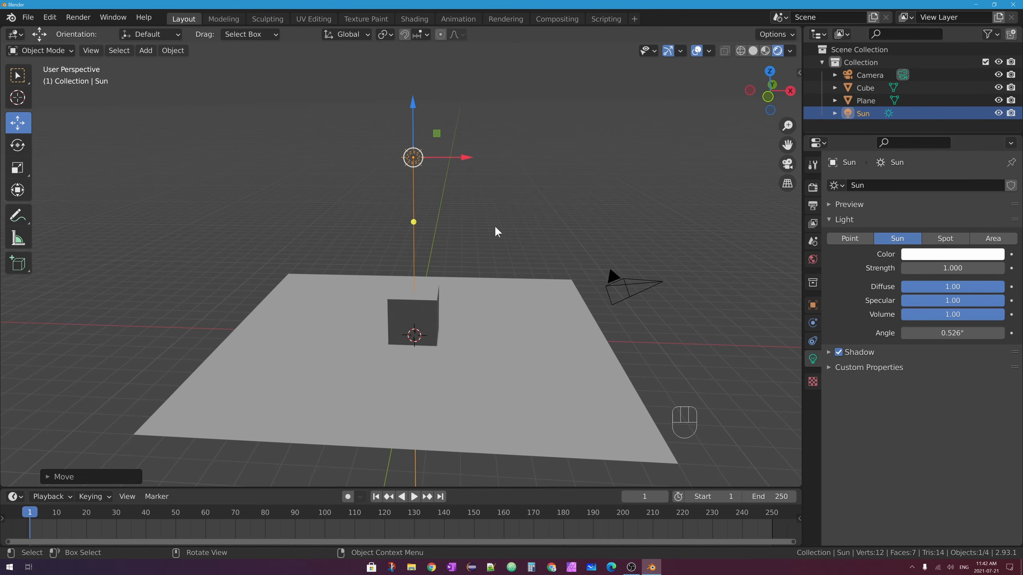
- Change the sun to an area light with 1000 W power for comparison, and switch it back to a sun
click(994, 239)
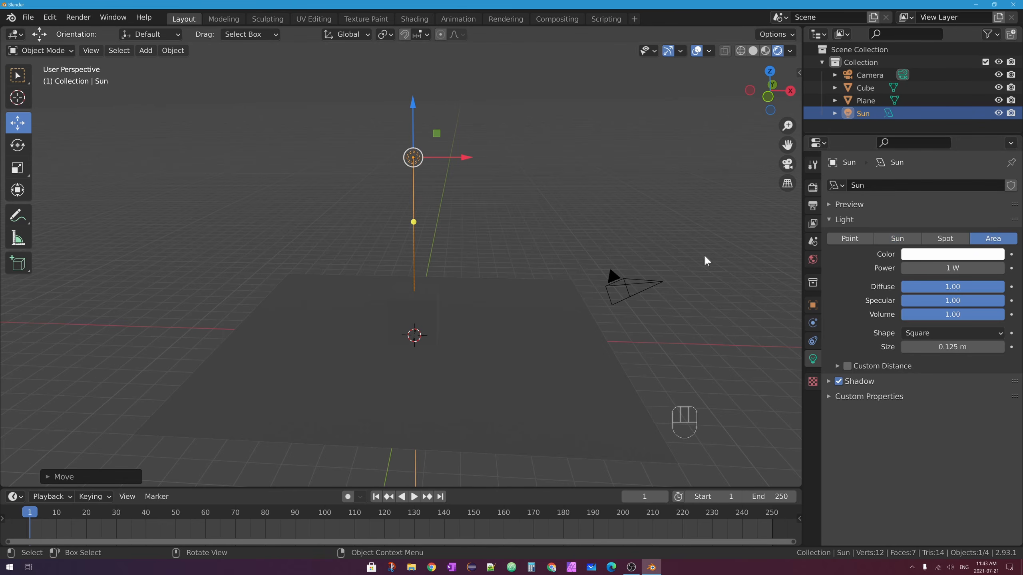
click(952, 268)
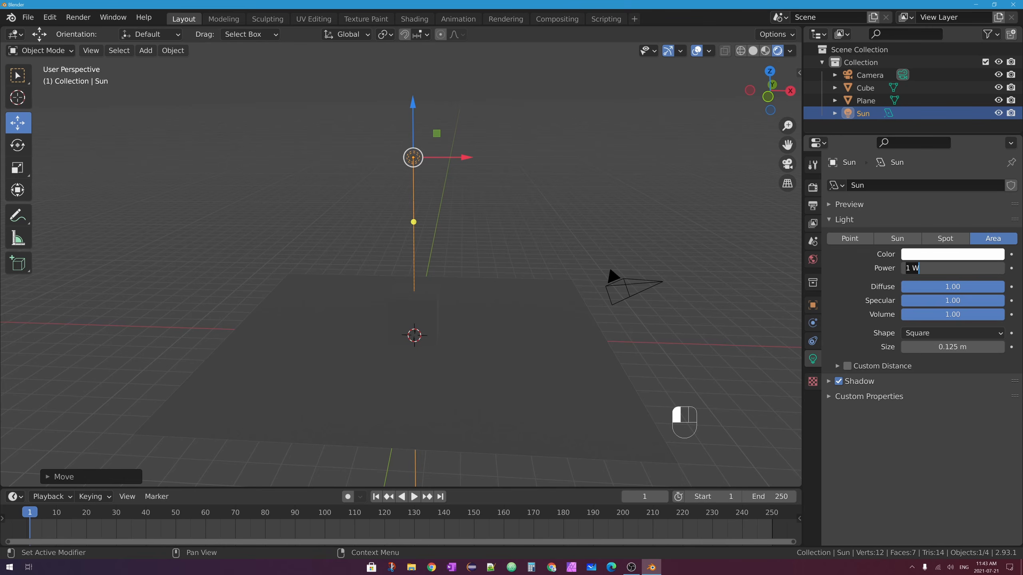
text(1000)
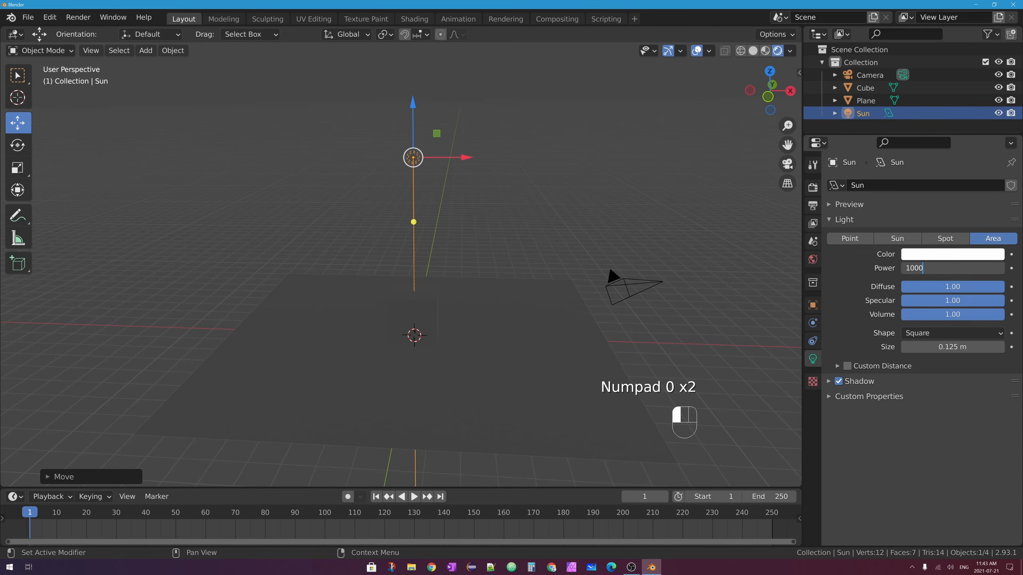
key(Return)
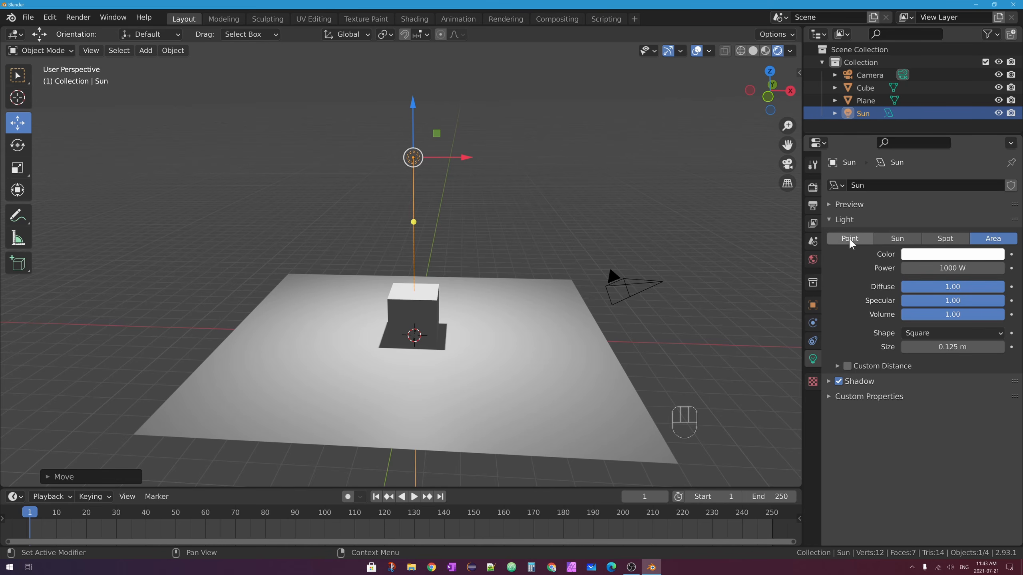
click(898, 241)
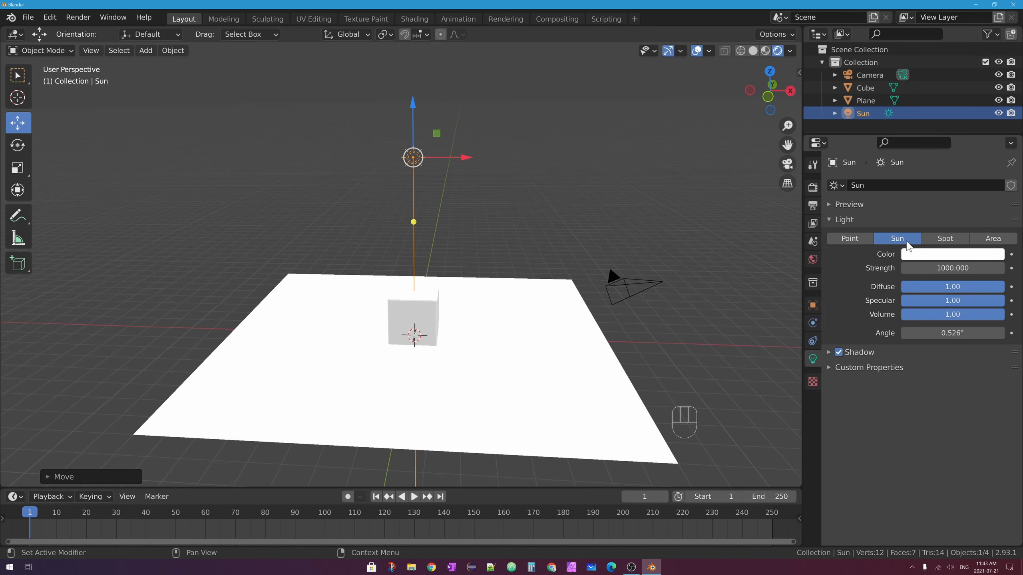
- Set the sun light's strength to 2, and increase it further to 5
middle_drag(635, 251, 495, 251)
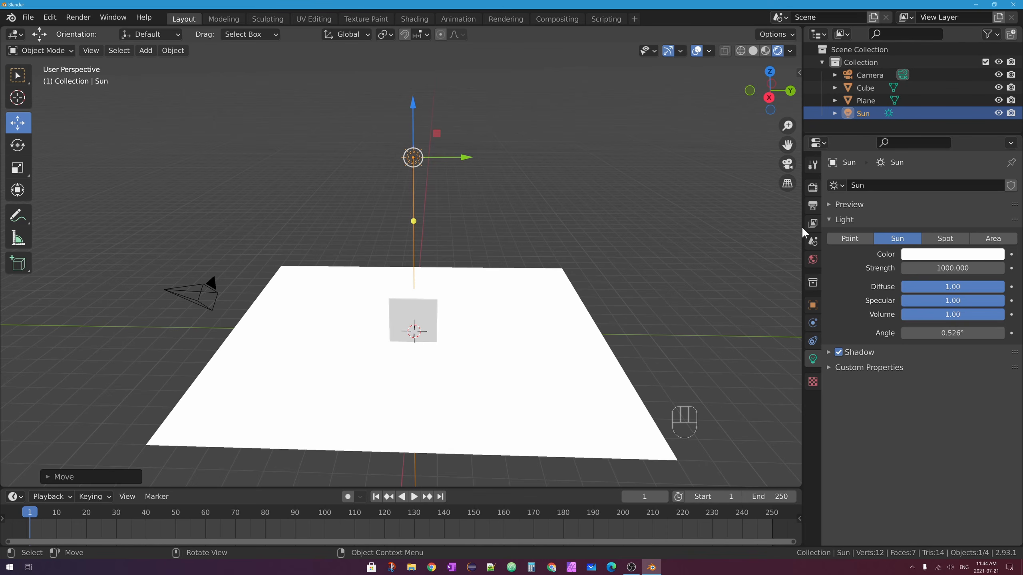
click(942, 269)
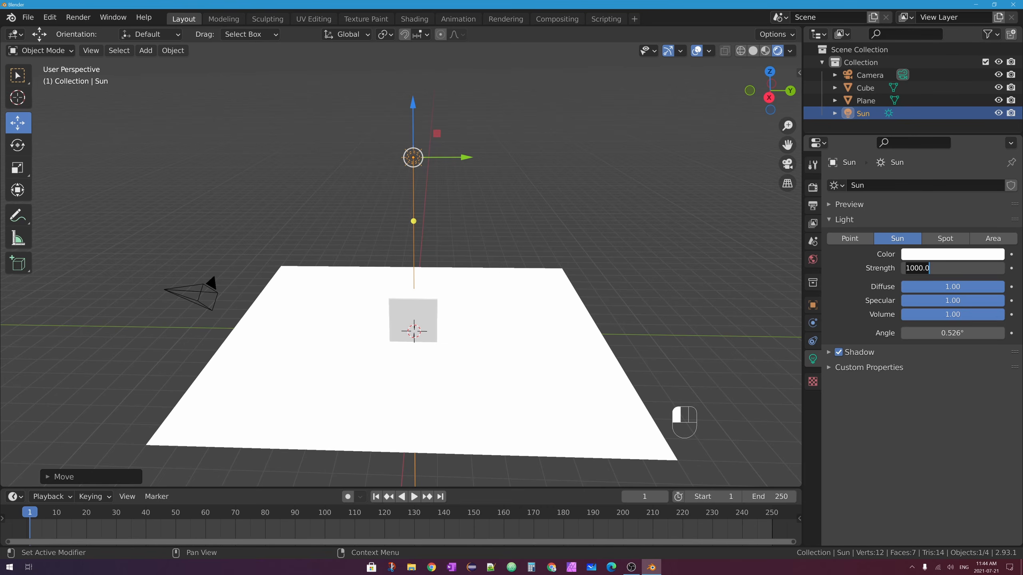
text(2)
key(Return)
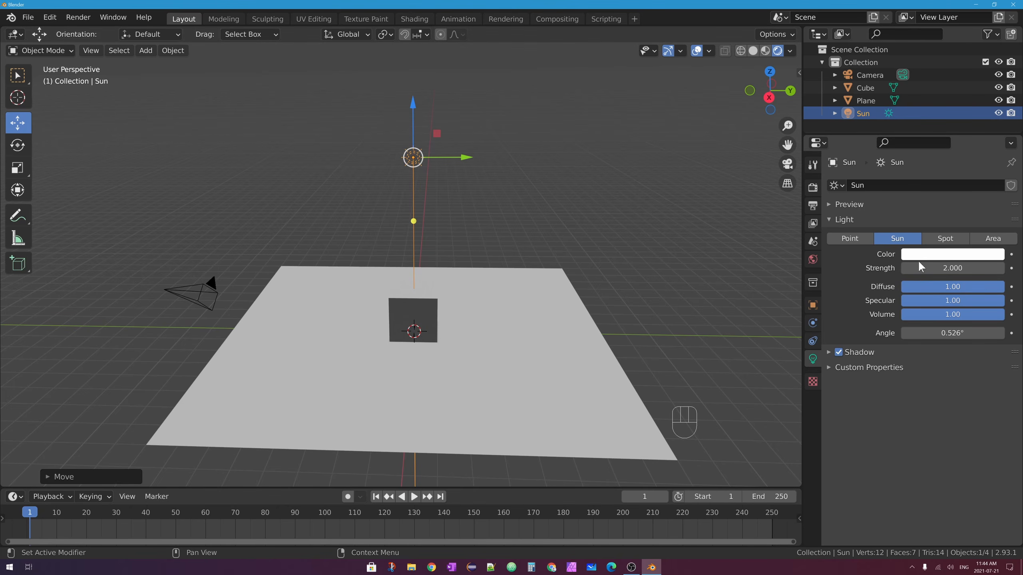
click(942, 268)
text(5)
key(Return)
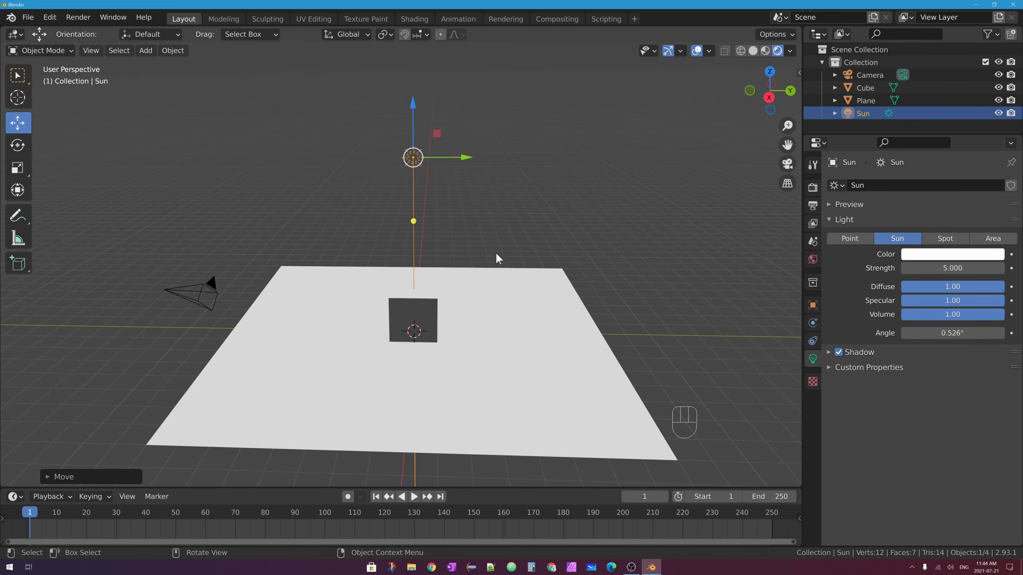
- Rotate the sun light to a slant and adjust its direction with the target point so the cube casts a side shadow
scroll(489, 253, down, 5)
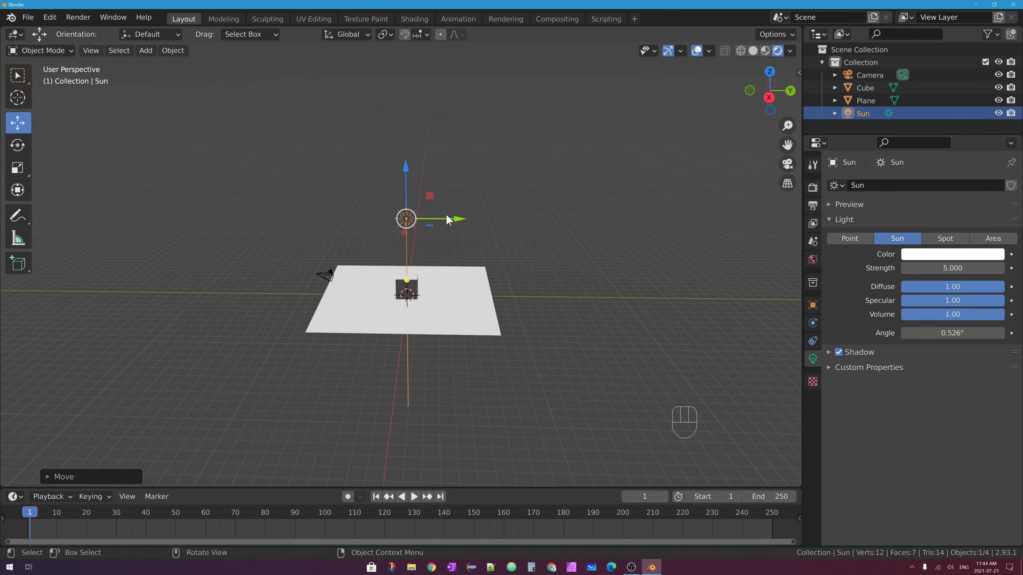
key(r)
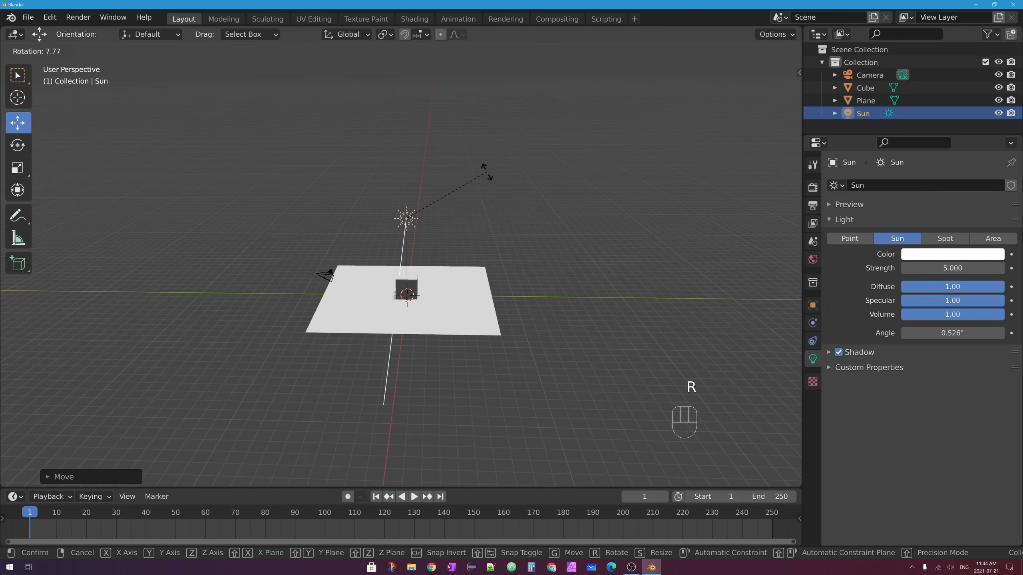
click(398, 263)
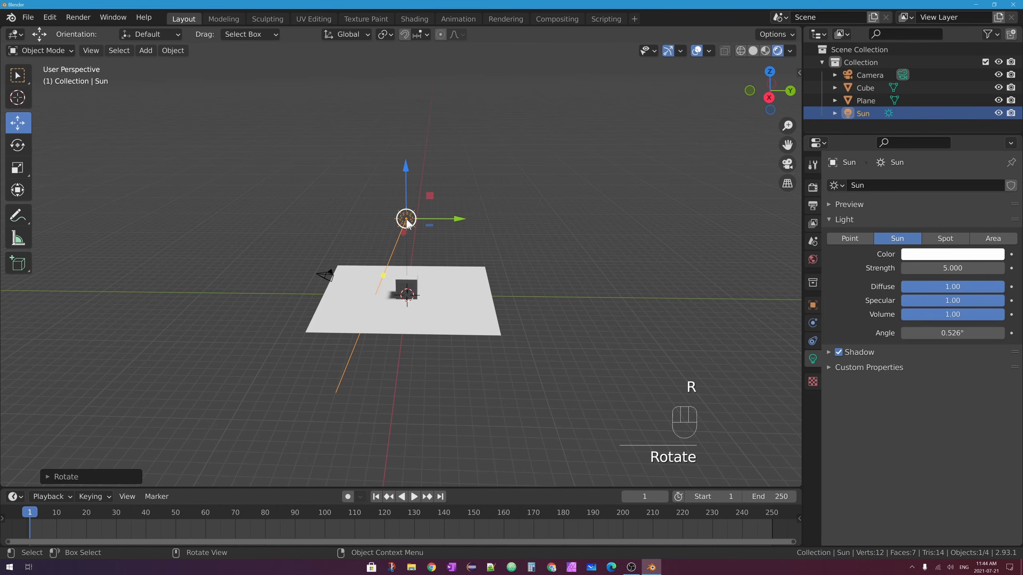
mouse_move(382, 275)
mouse_down()
mouse_move(442, 276)
mouse_move(374, 270)
mouse_up()
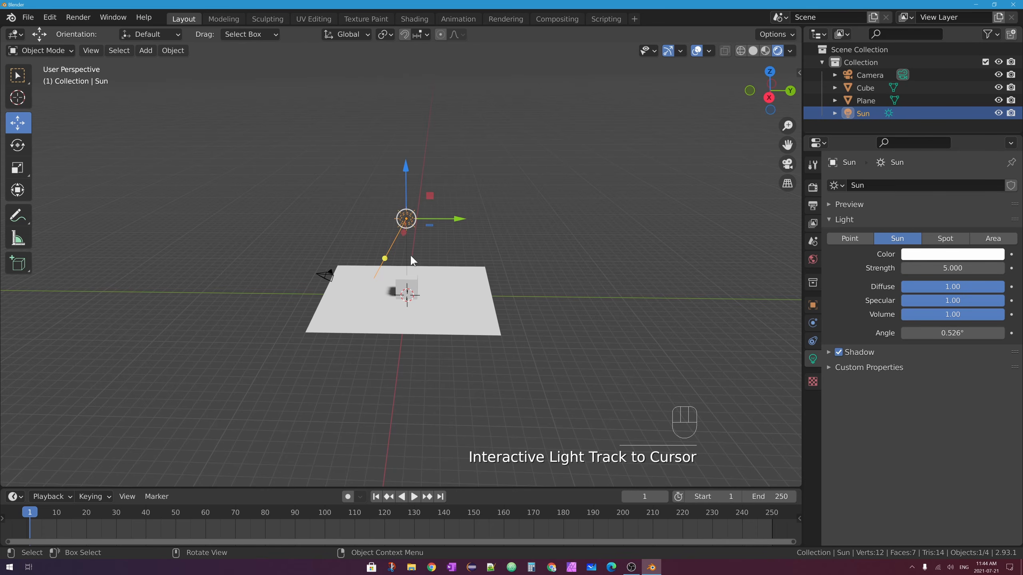
- Move the sun light far up and away from the plane, and reposition it low beyond the plane's near corner to compare the lighting
mouse_move(410, 254)
middle_down()
mouse_move(421, 234)
mouse_move(417, 250)
middle_up()
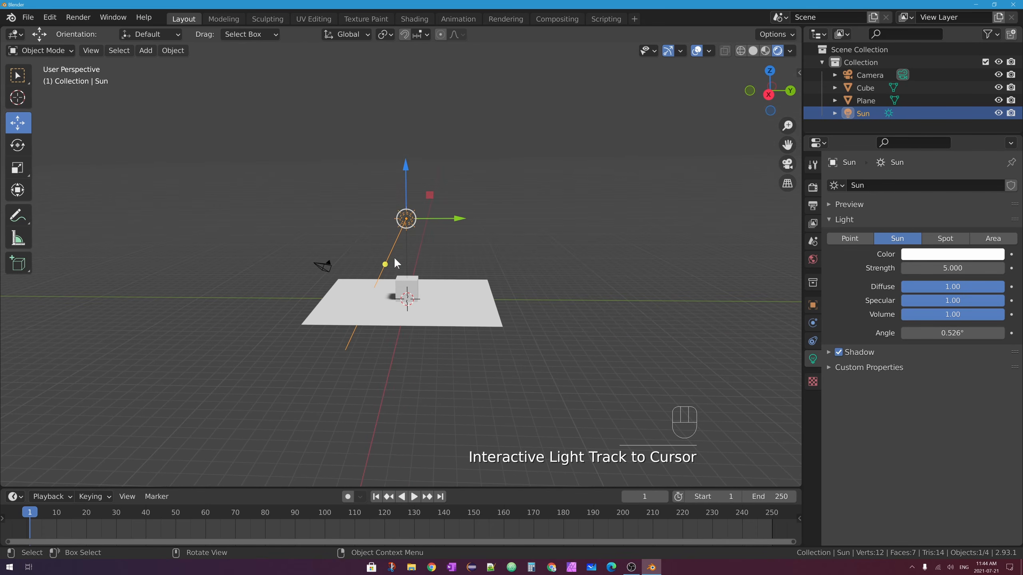
key(g)
click(657, 441)
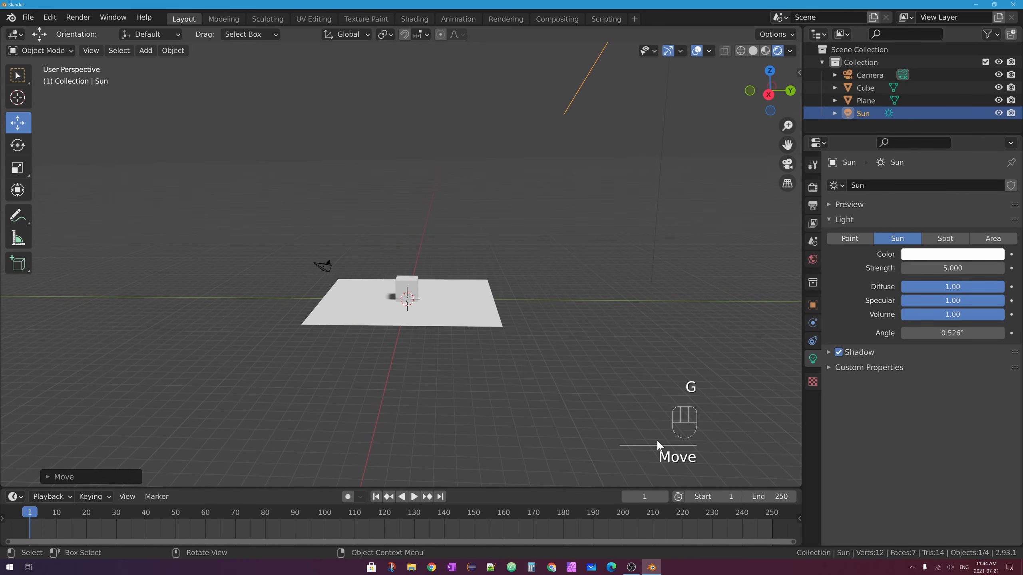
key(g)
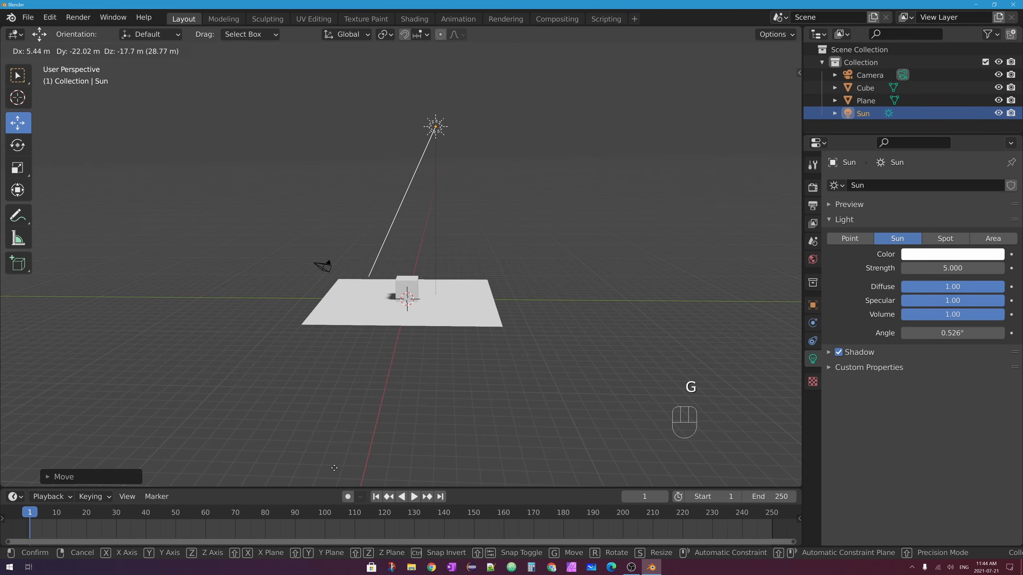
click(190, 276)
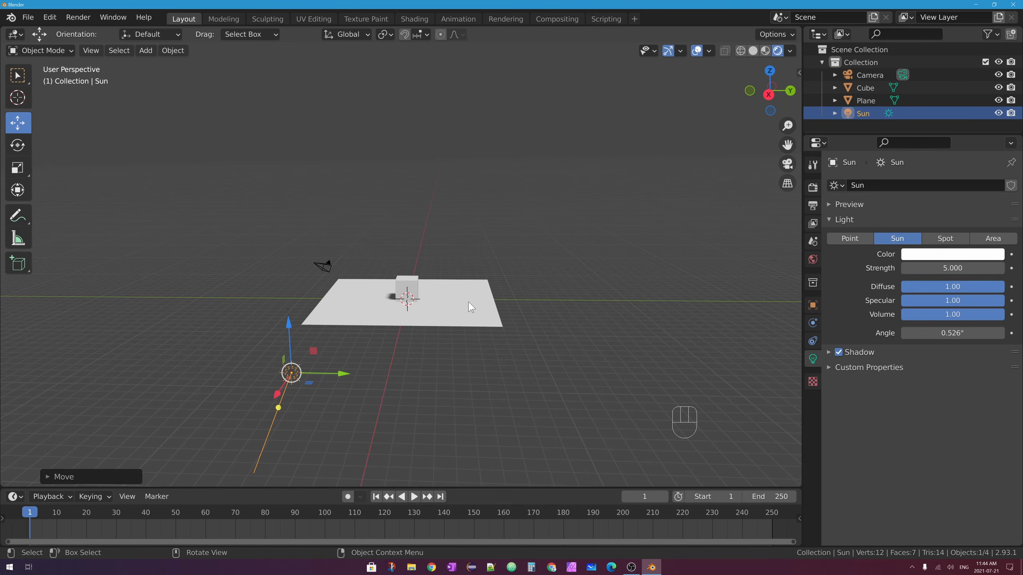
- Move the sun light from its low position to high above the plane's far side, slanting toward the cube
middle_drag(470, 306, 160, 256)
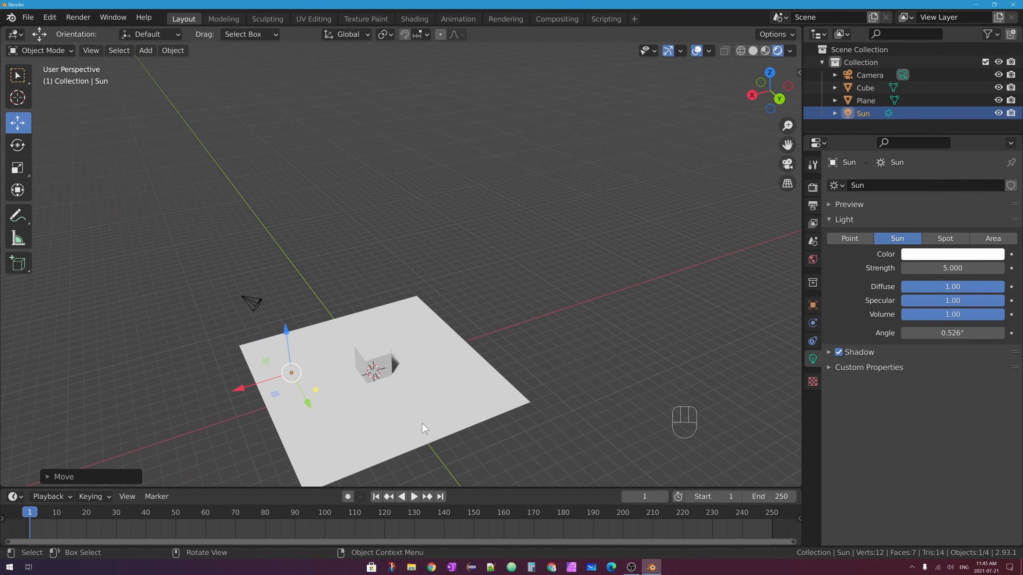
middle_drag(424, 428, 532, 393)
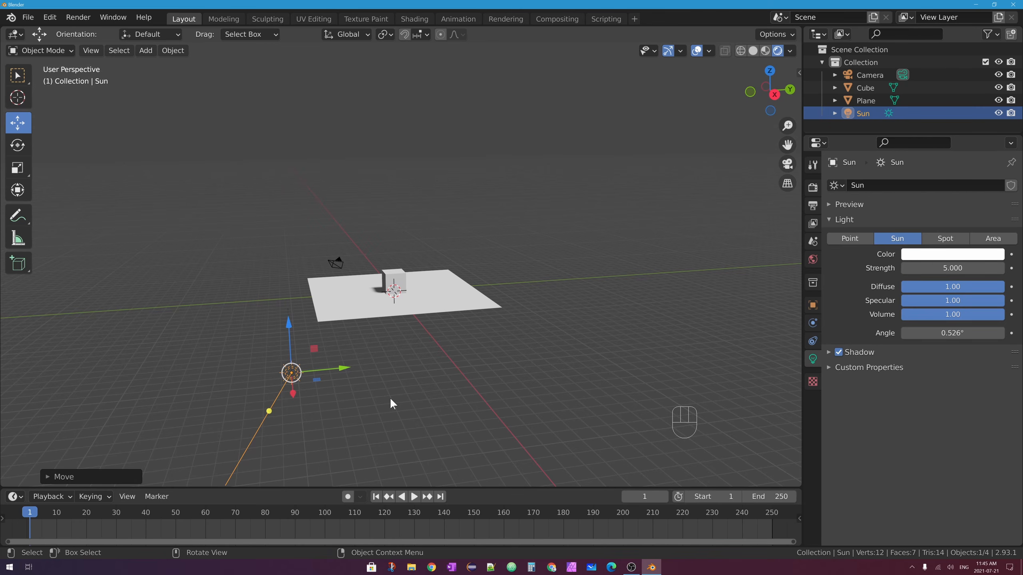
key(g)
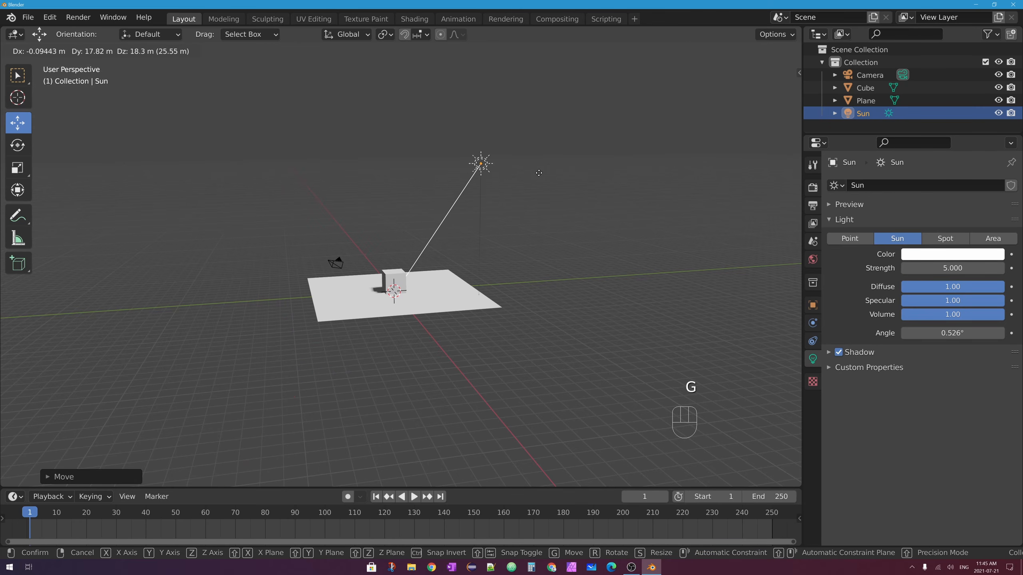
click(582, 103)
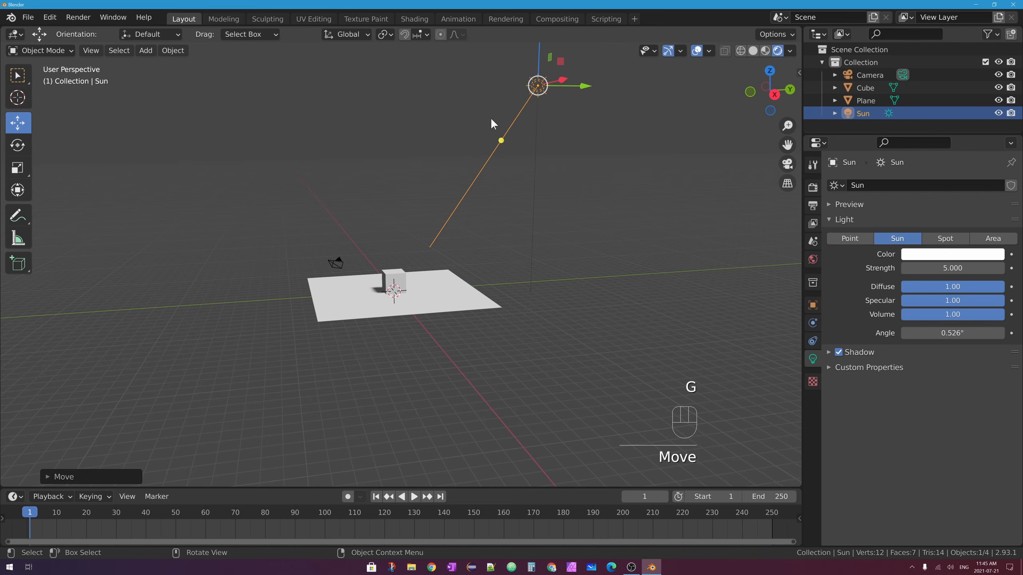
- Widen the sun light's angle to 45.2° to compare the cube's shadow softness, and reduce it to 5.23°
middle_drag(500, 190, 443, 185)
scroll(382, 287, up, 5)
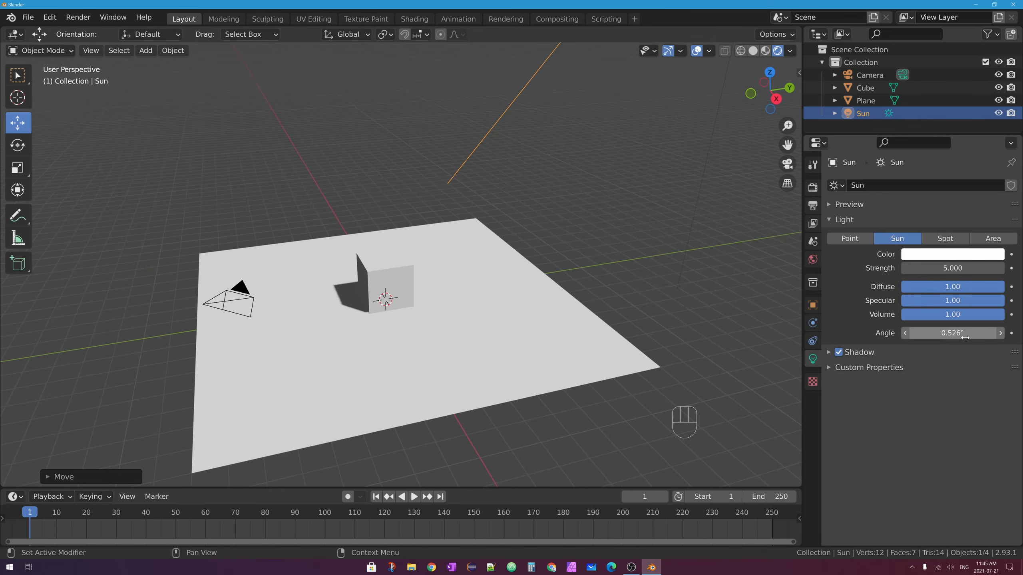
drag(946, 334, 991, 335)
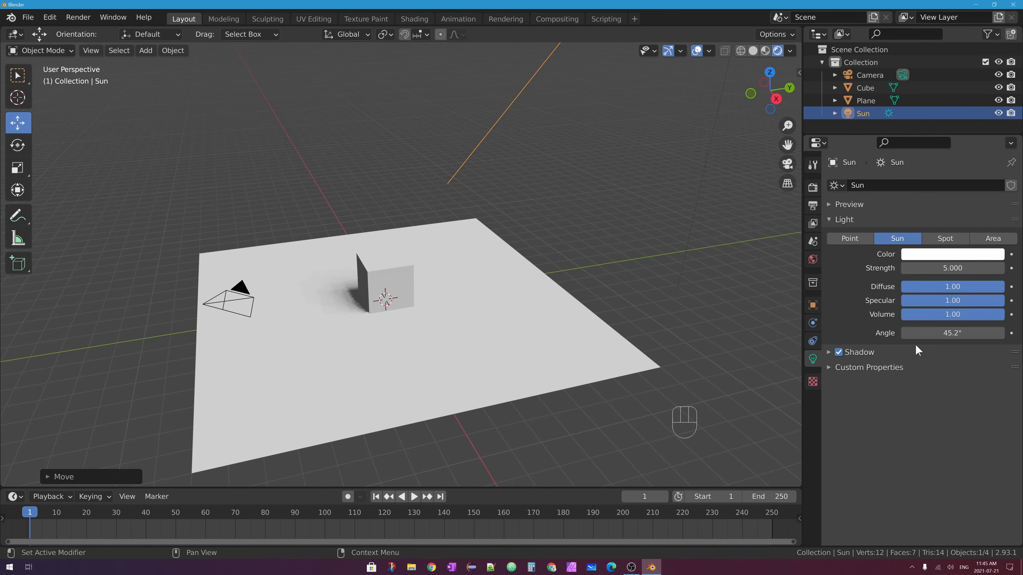
scroll(537, 104, down, 3)
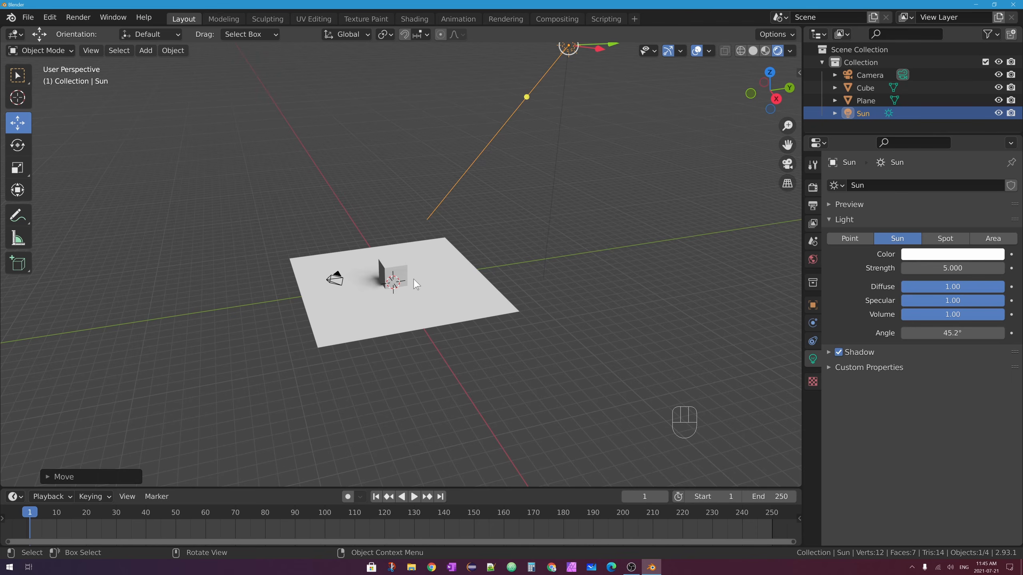
scroll(416, 284, up, 5)
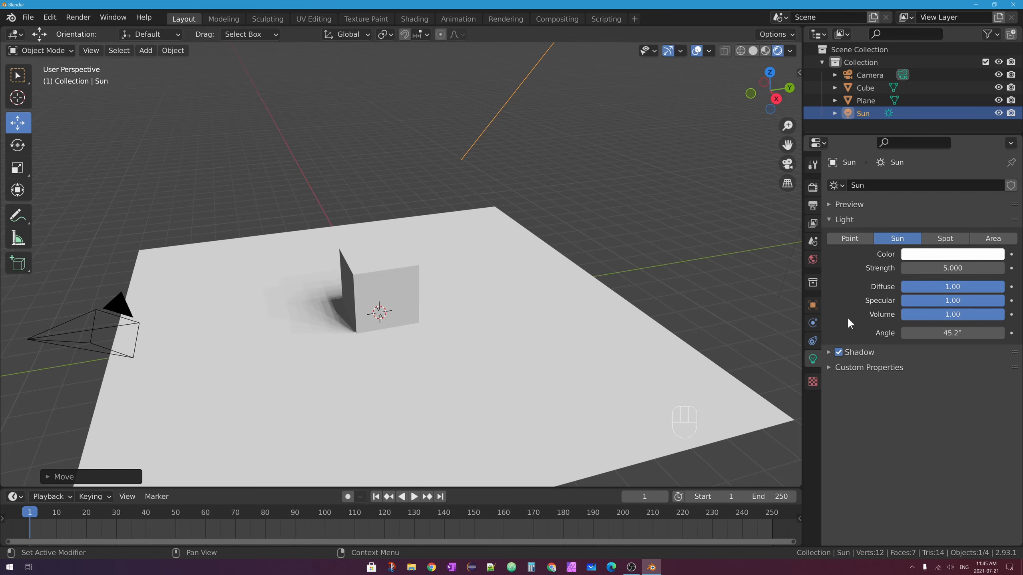
drag(983, 333, 924, 330)
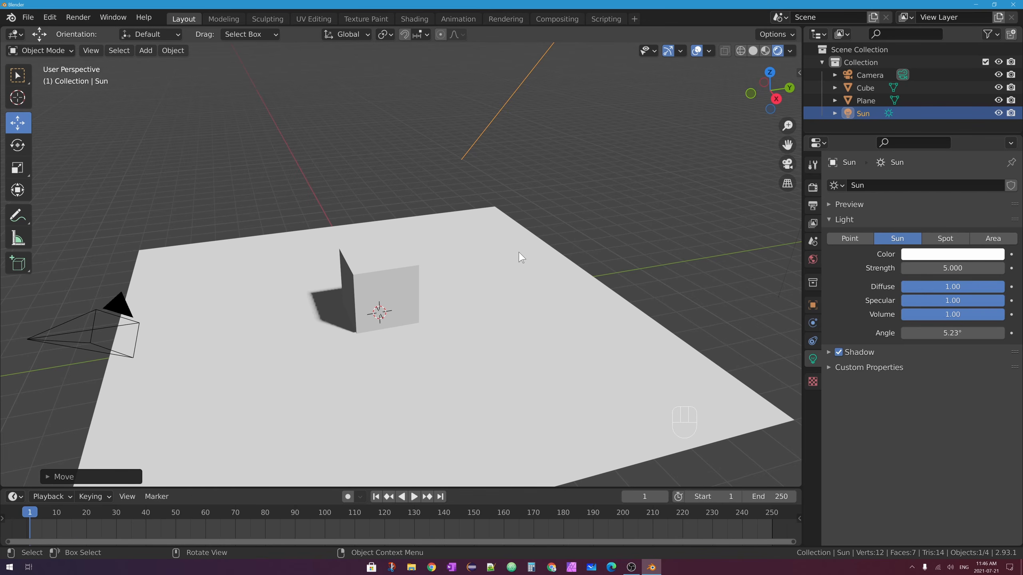
scroll(527, 226, down, 3)
scroll(522, 227, down, 2)
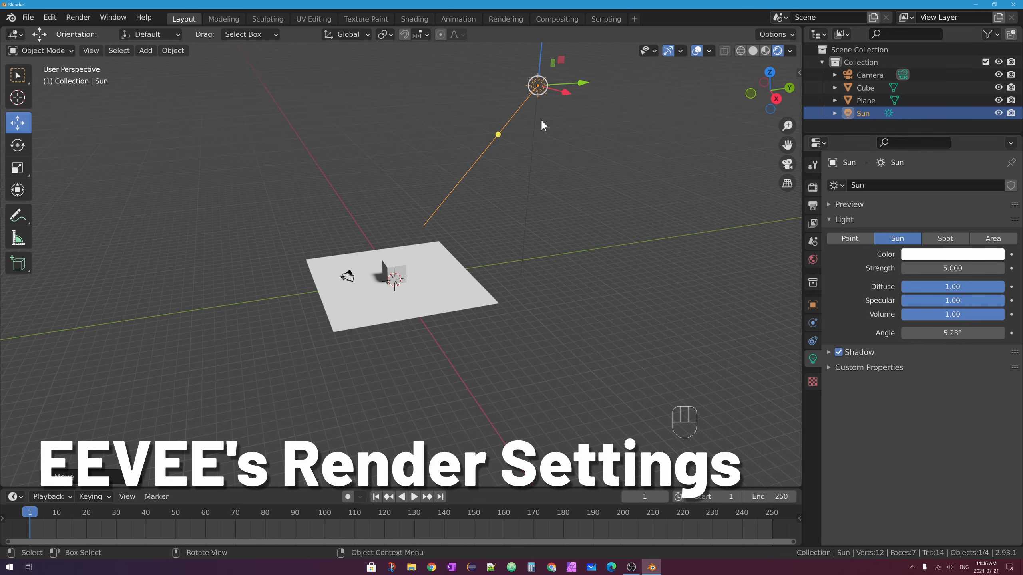
- Delete the sun light and add an area light to the scene in its place
key(x)
click(551, 107)
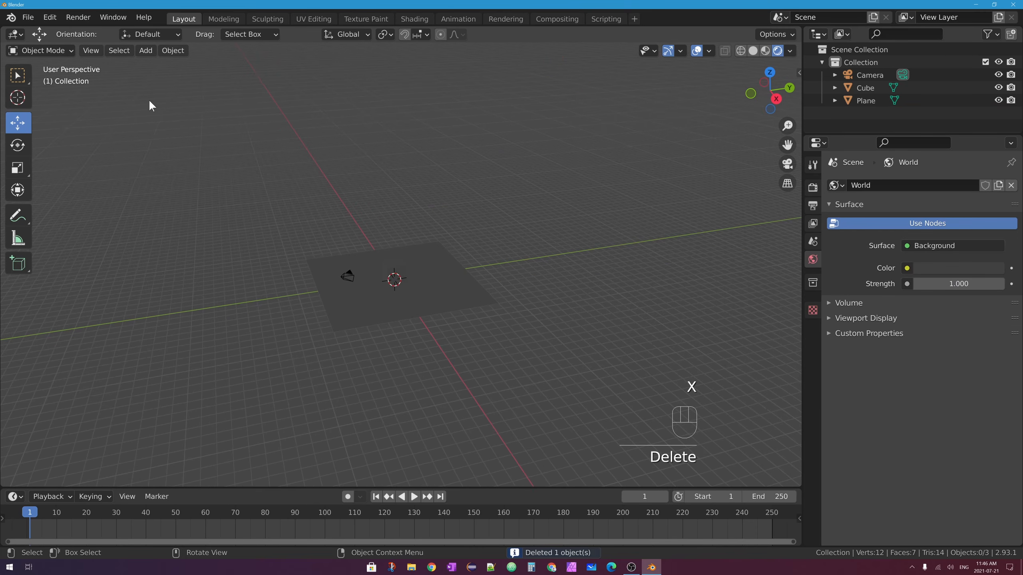
click(145, 51)
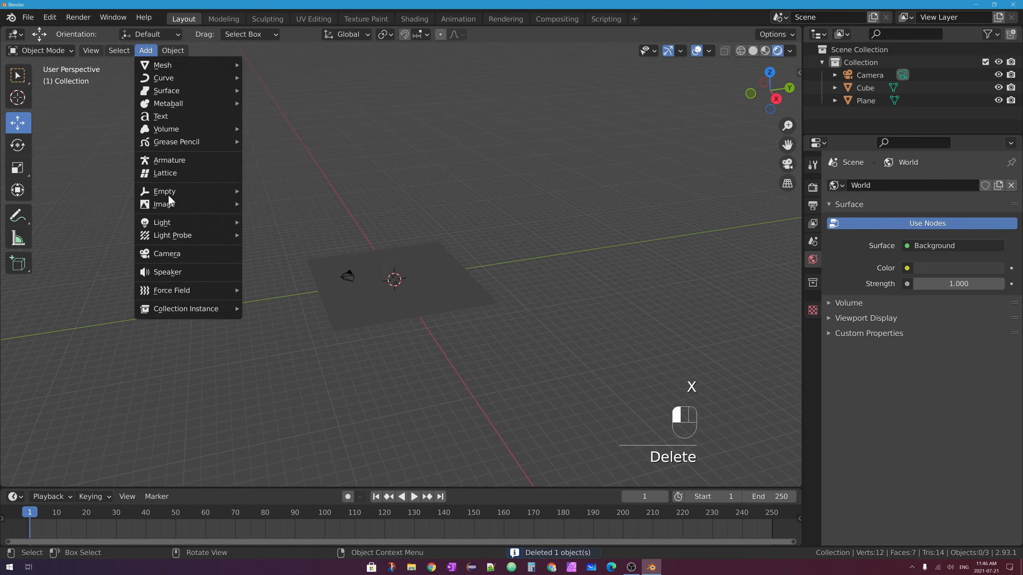
mouse_move(194, 224)
click(275, 265)
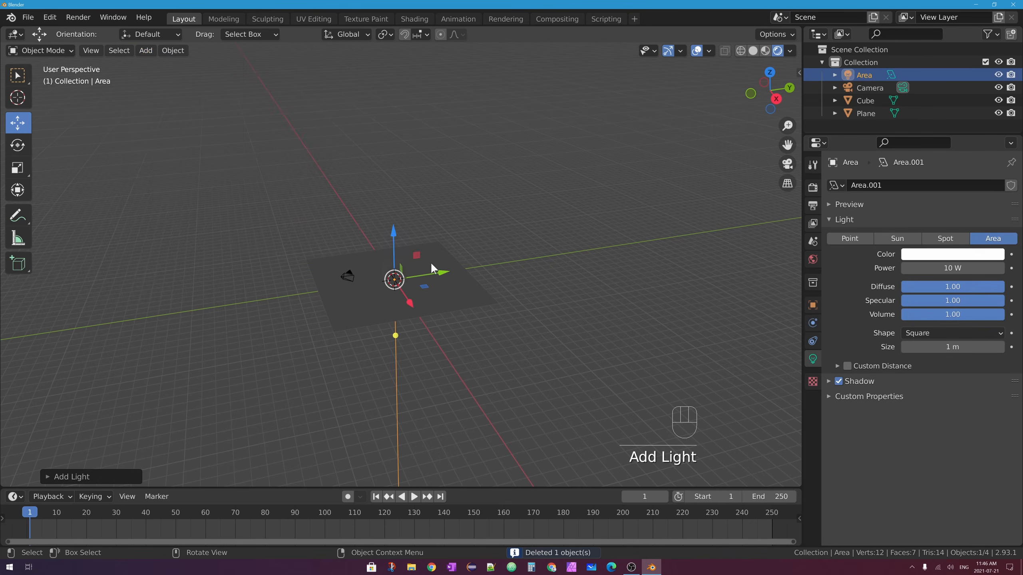
- Raise the area light above the plane beside the cube and enlarge it to about 4.96 m
key(g)
click(432, 223)
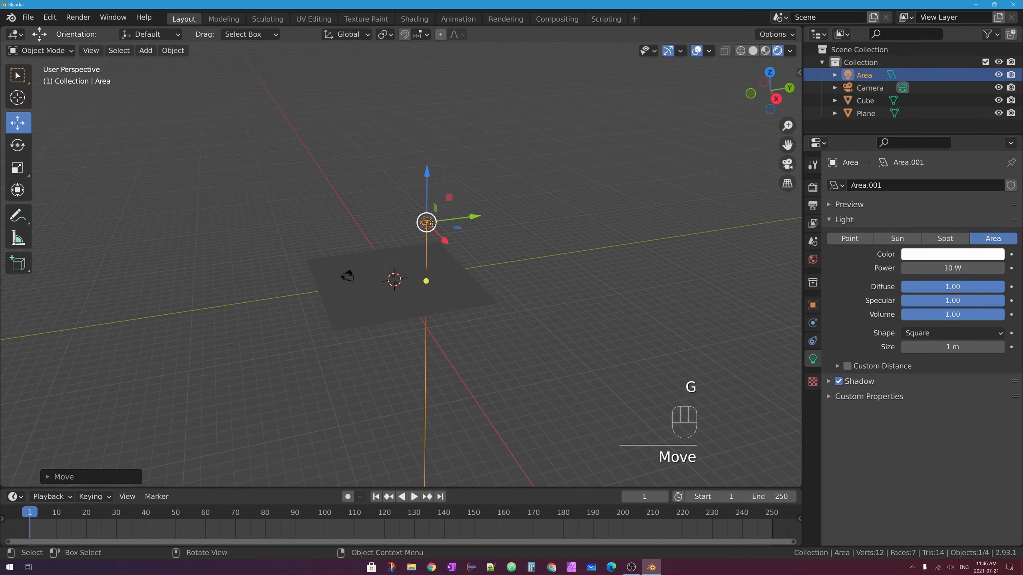
scroll(432, 221, up, 5)
drag(505, 130, 647, 170)
- Tilt the area light toward the cube and shift it along the X axis to line up with the cube
middle_drag(647, 169, 590, 138)
key(r)
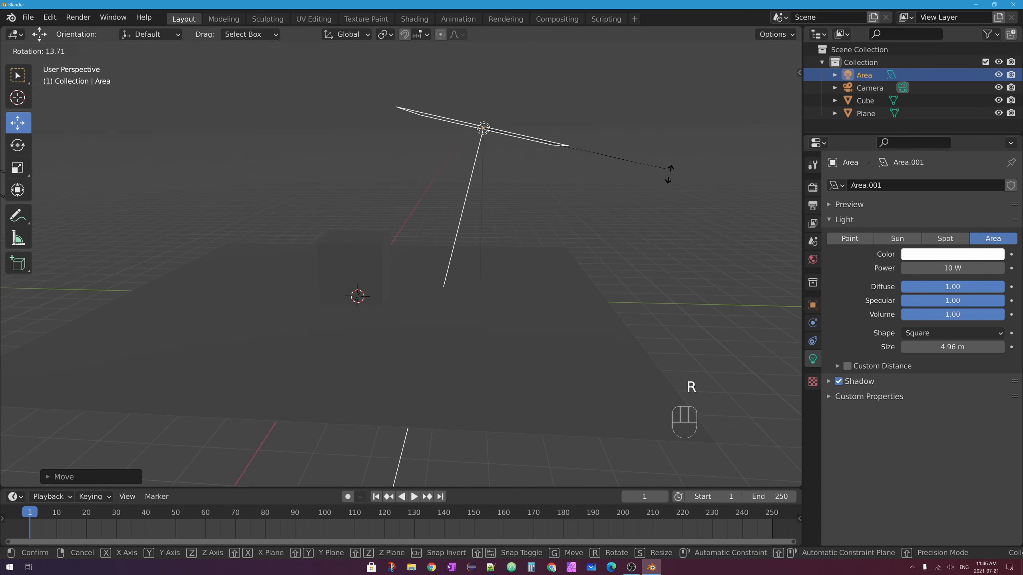
click(646, 238)
middle_drag(646, 237, 511, 208)
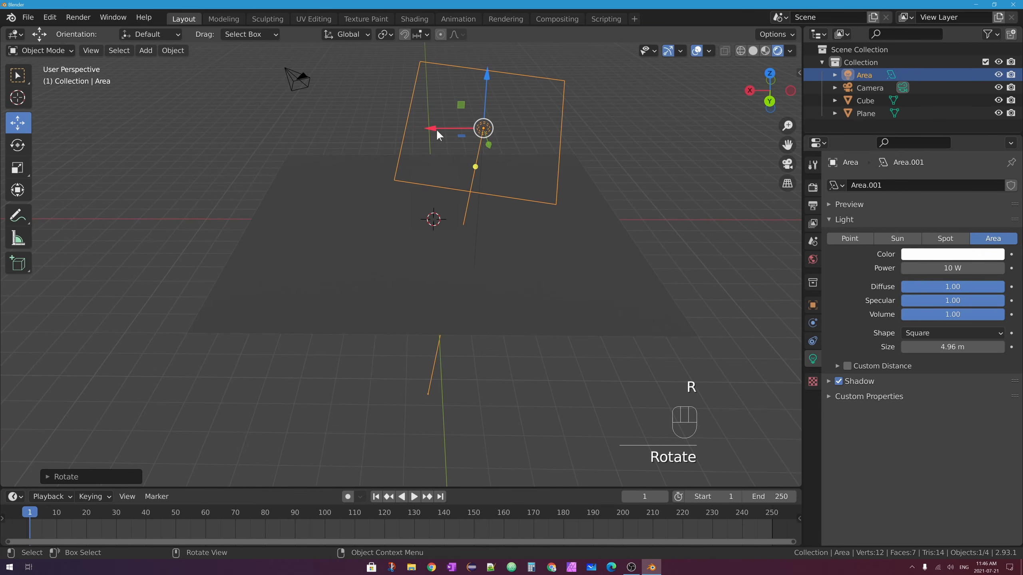
drag(438, 135, 403, 135)
- Set the area light's power to 1500 W and view the cube's shadow from the side
click(922, 268)
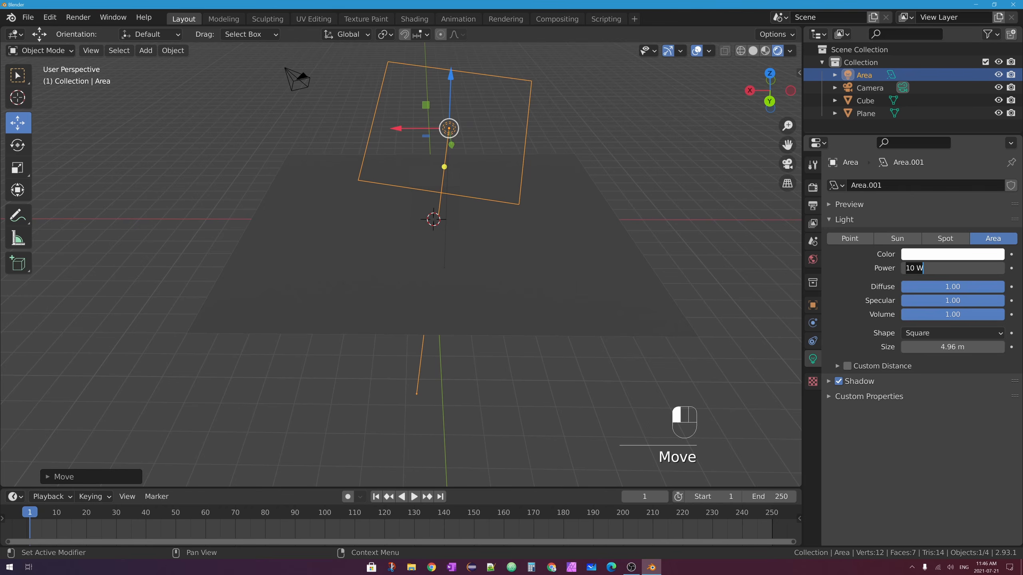
text(1500)
key(Return)
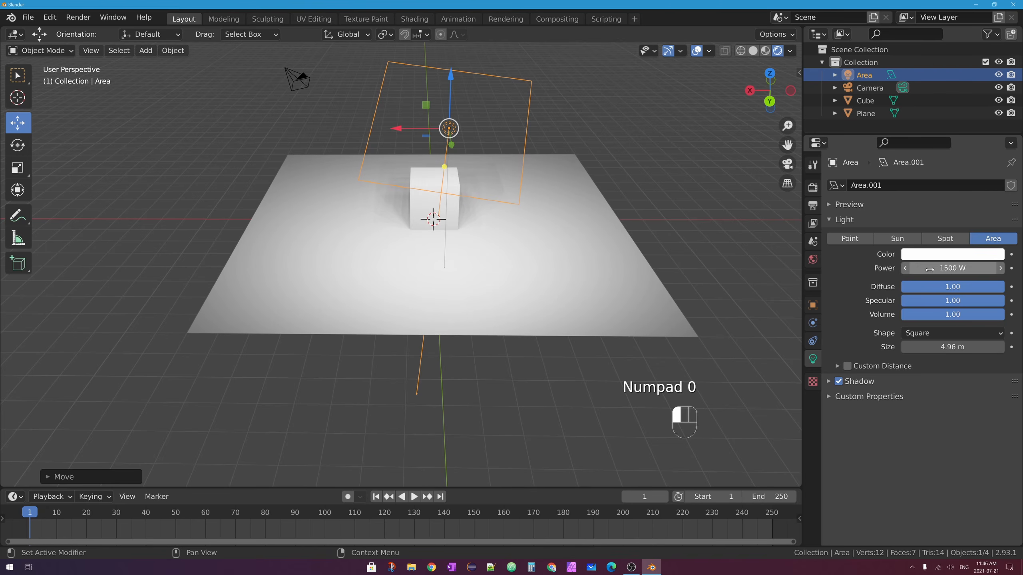
middle_drag(705, 210, 617, 179)
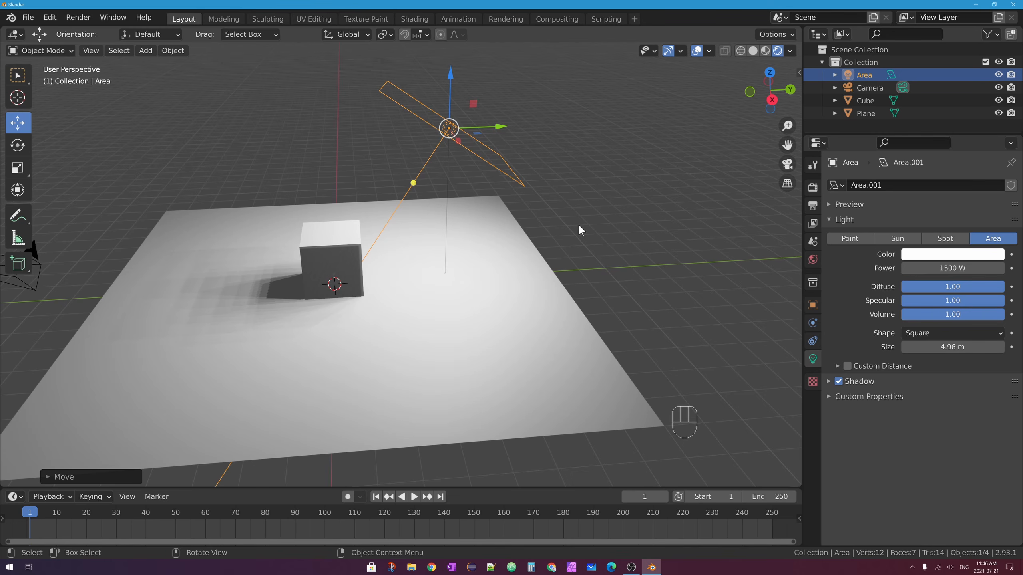
shift+middle_drag(358, 278, 440, 262)
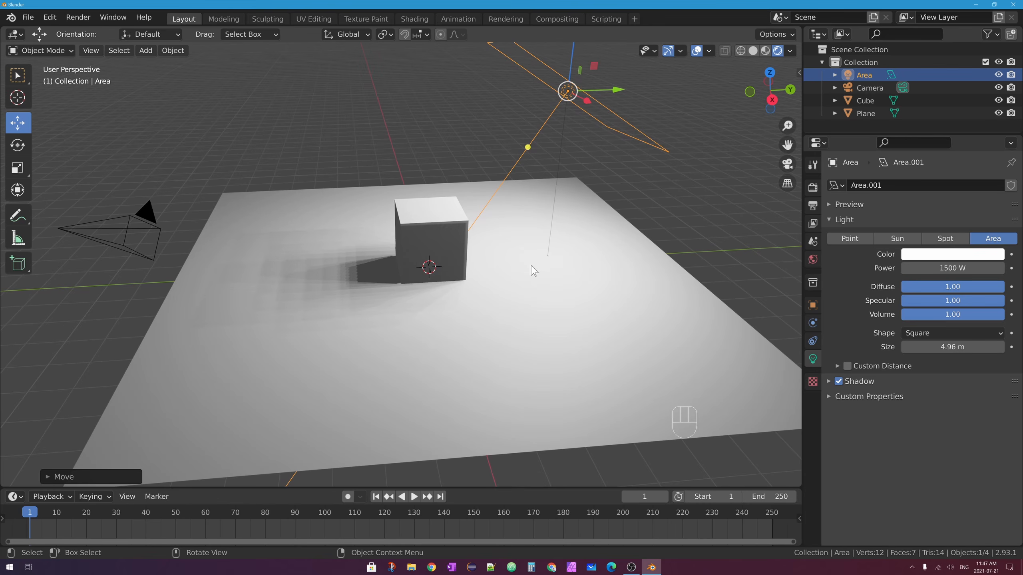
- In the Eevee render settings, set the viewport samples to 500 and view the cube's shadow quality
click(813, 188)
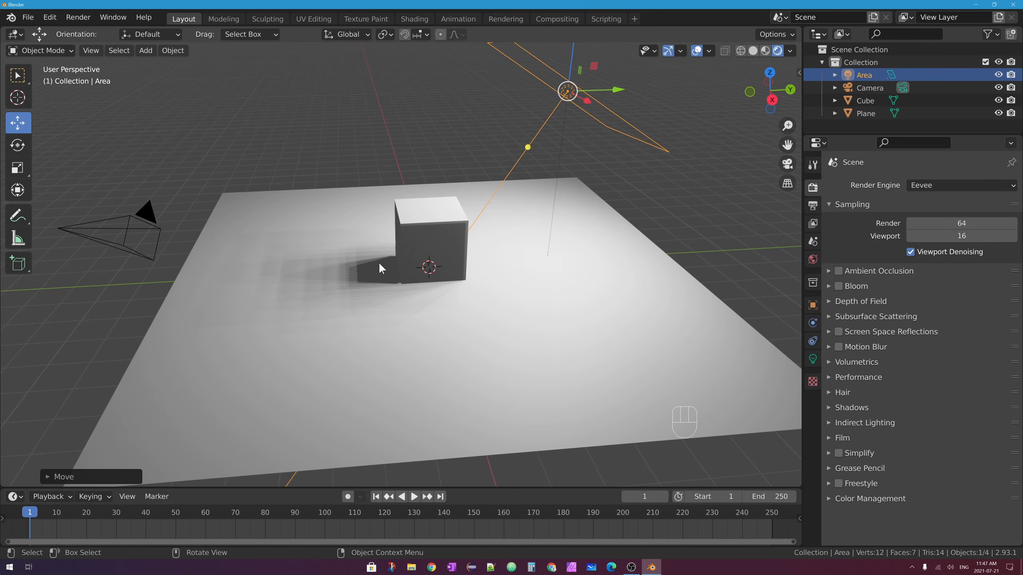
middle_drag(379, 262, 331, 256)
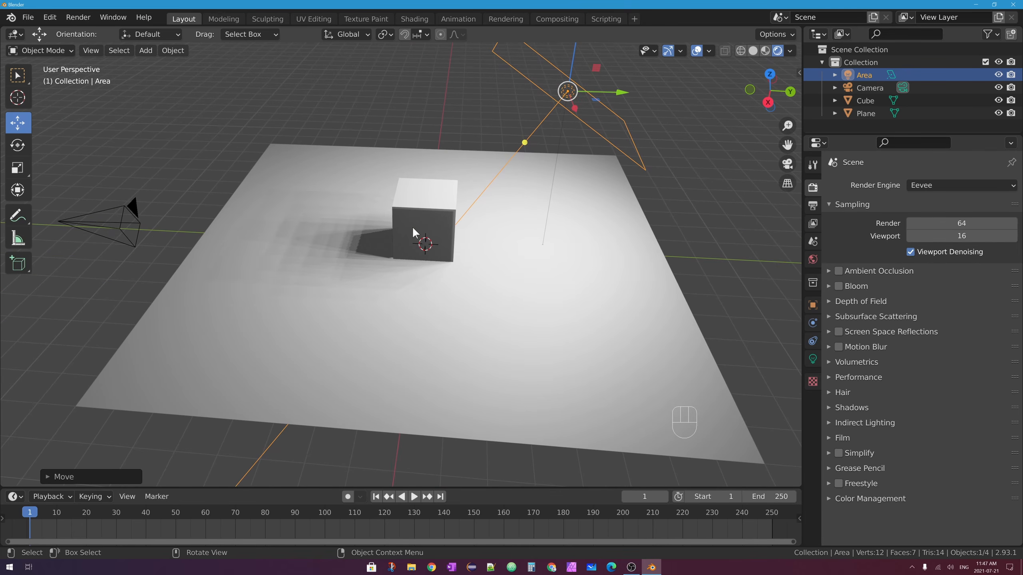
middle_drag(415, 232, 304, 275)
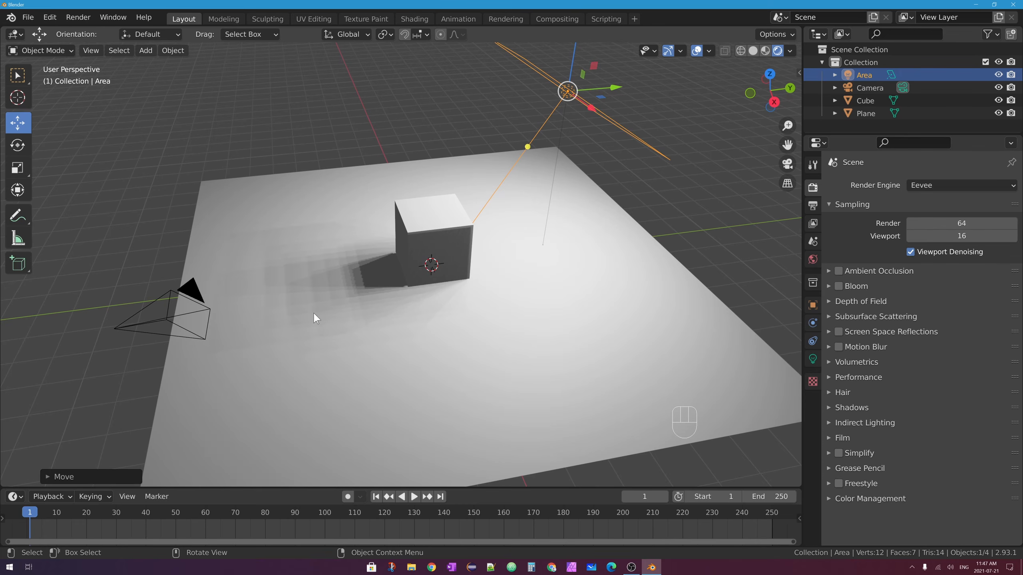
click(944, 234)
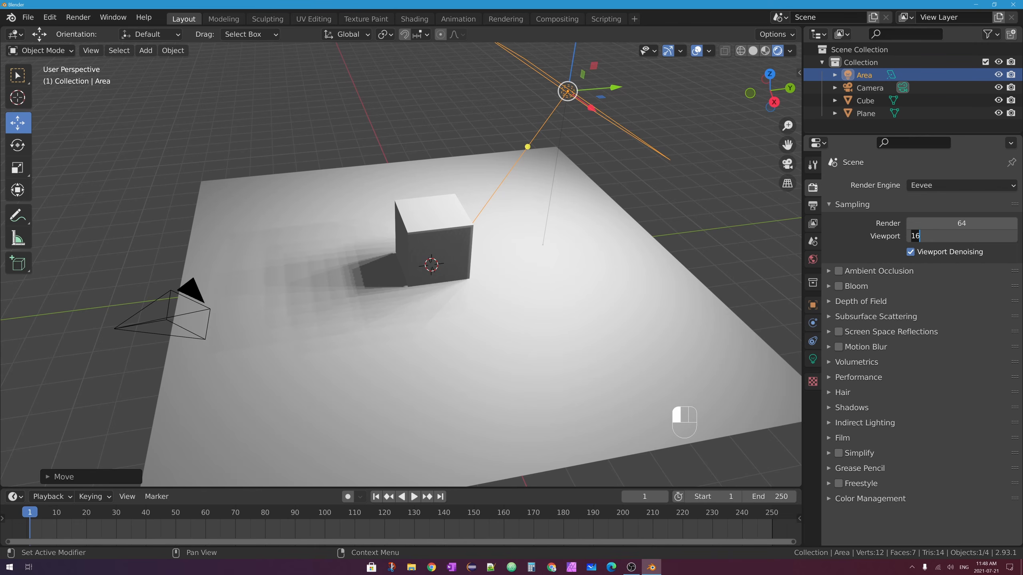
text(500)
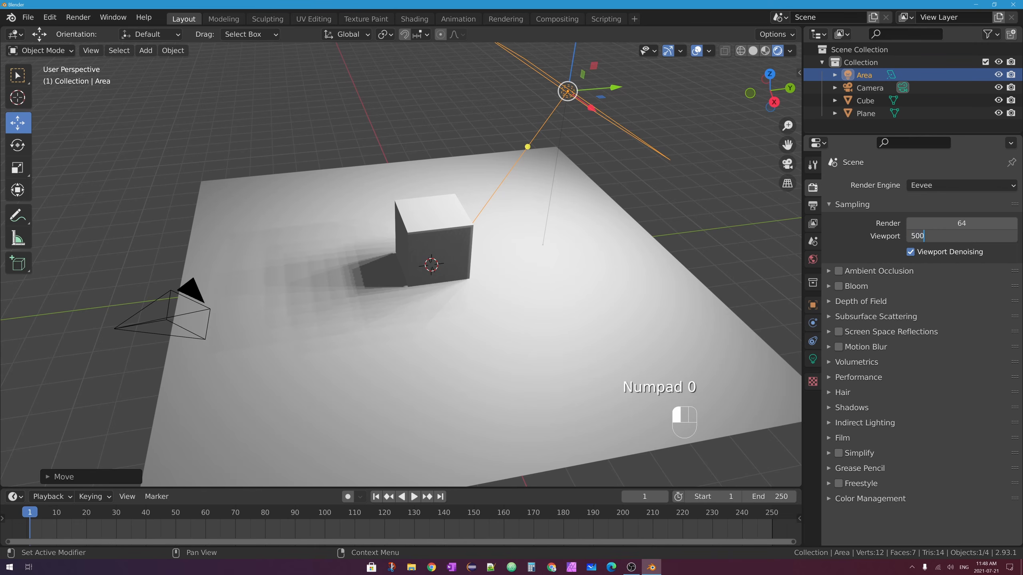
key(Return)
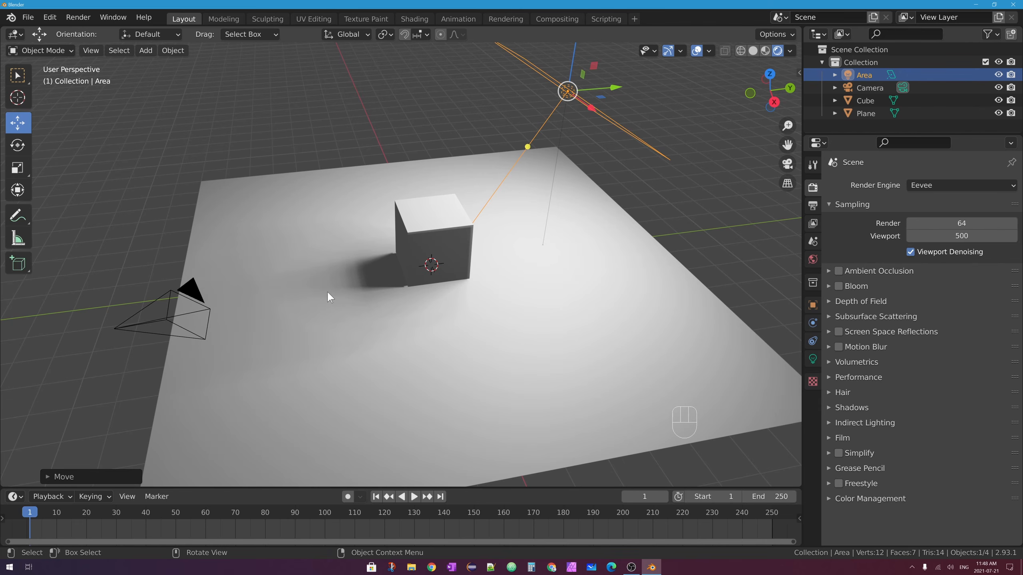
middle_drag(568, 344, 558, 328)
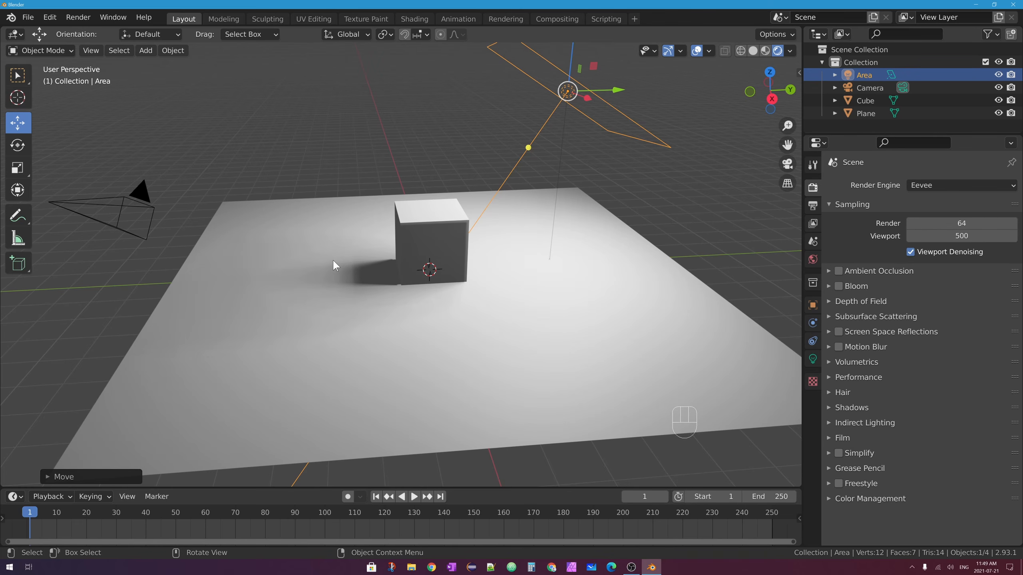
- Set the viewport samples to 32 and the render samples to 500
click(959, 236)
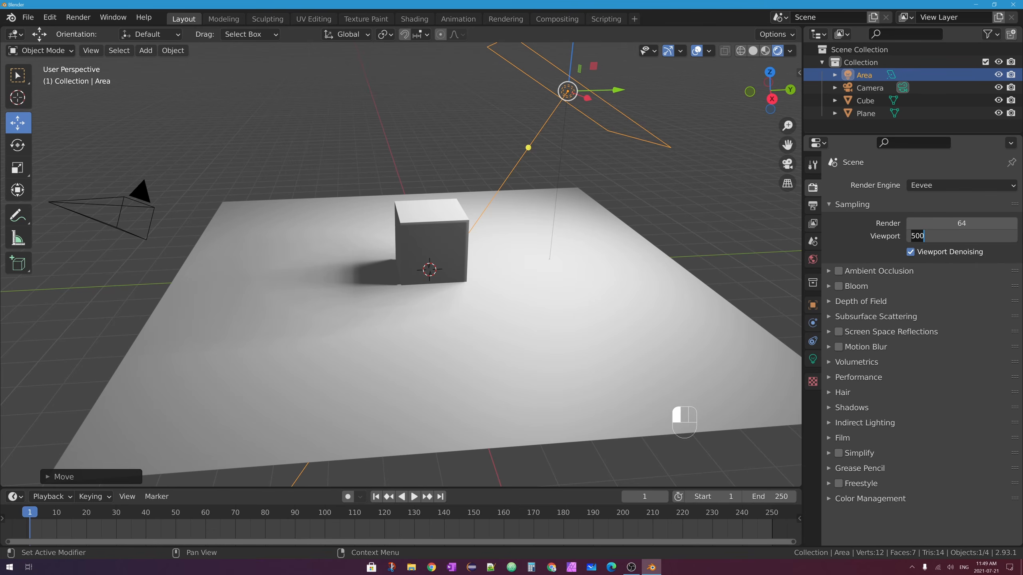
text(32)
key(Return)
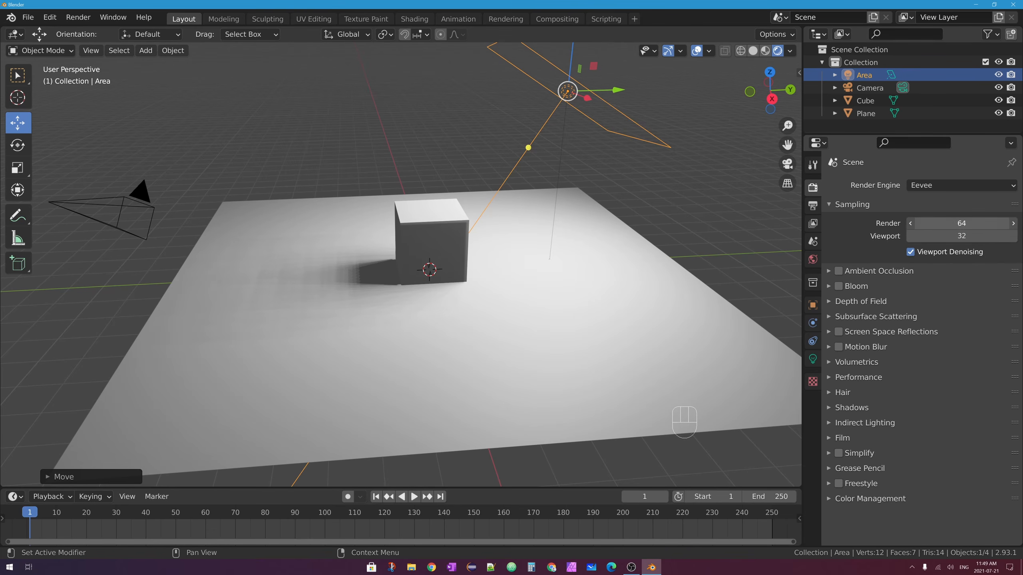
click(953, 224)
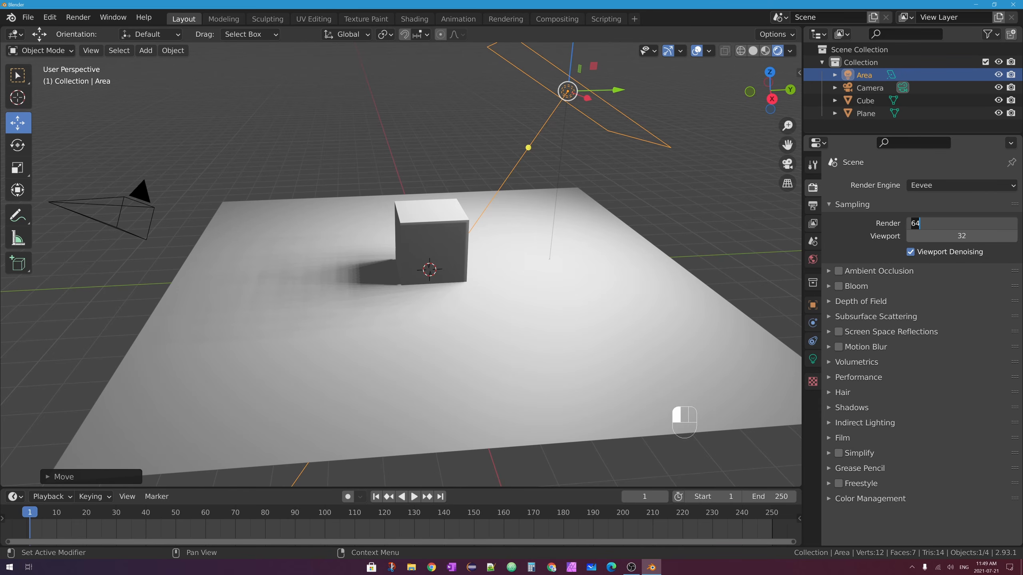
text(500)
key(Return)
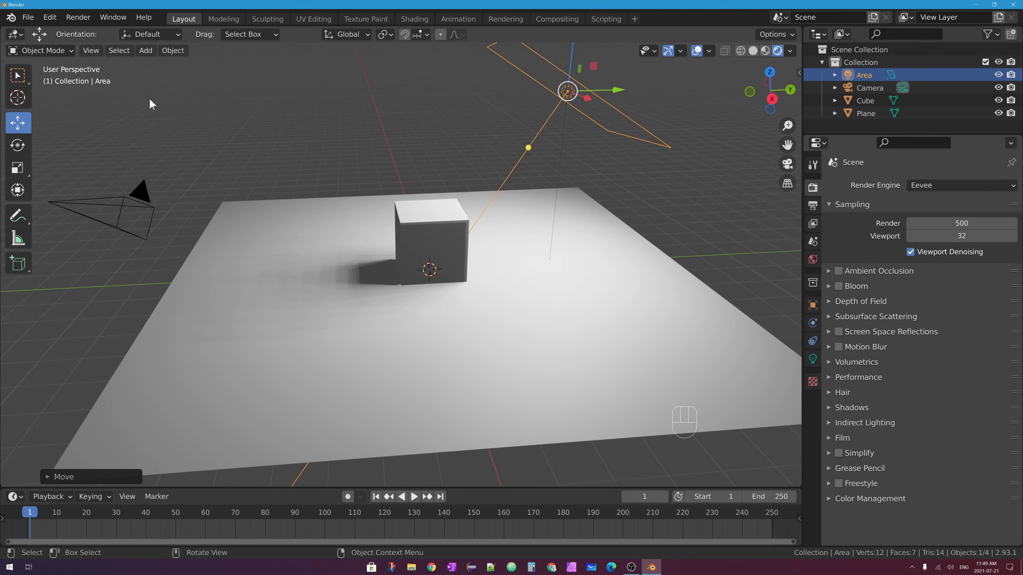
- Render the image through the camera to check the cube's shadow, and close the render result
click(78, 17)
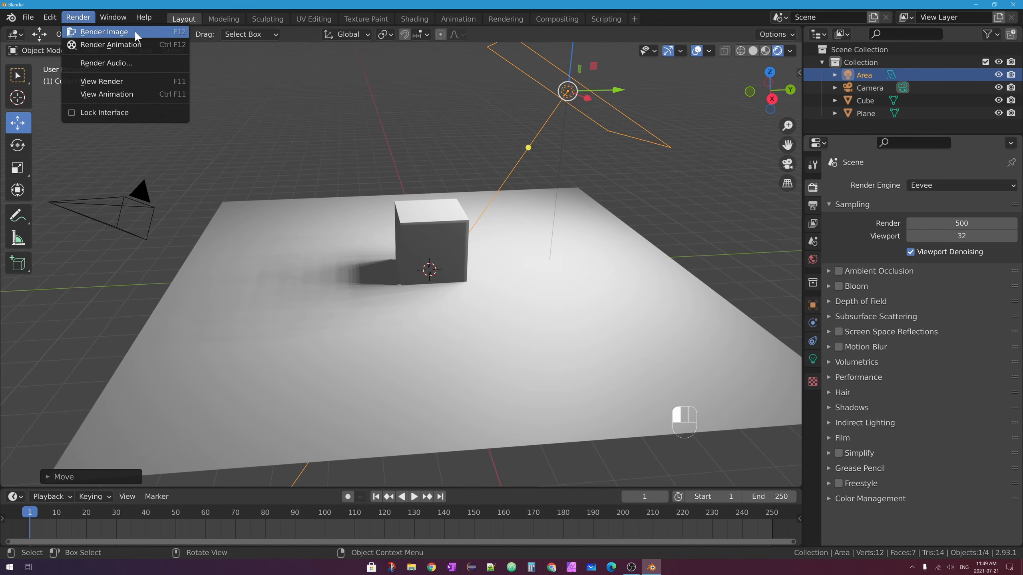
click(169, 32)
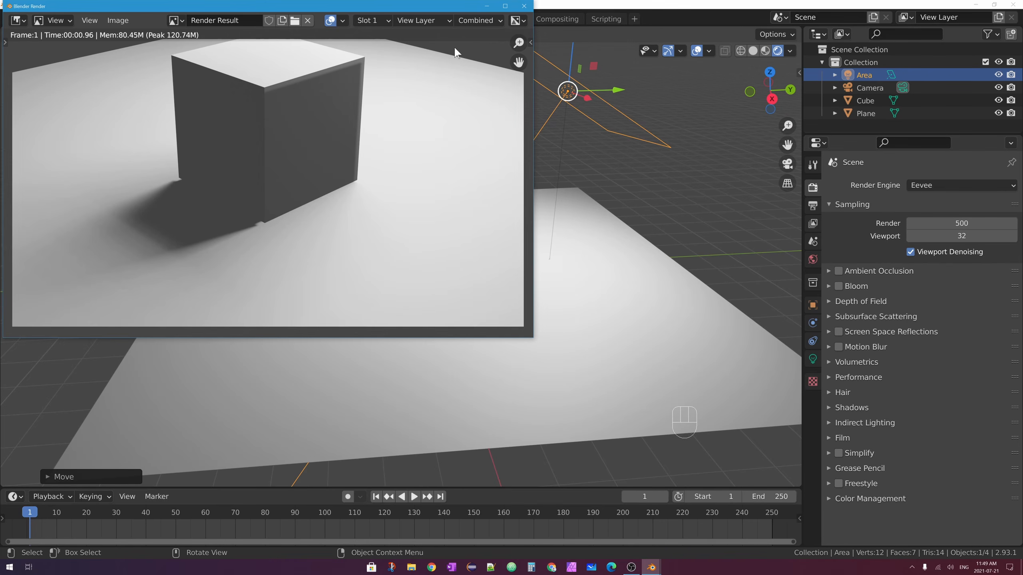
click(522, 7)
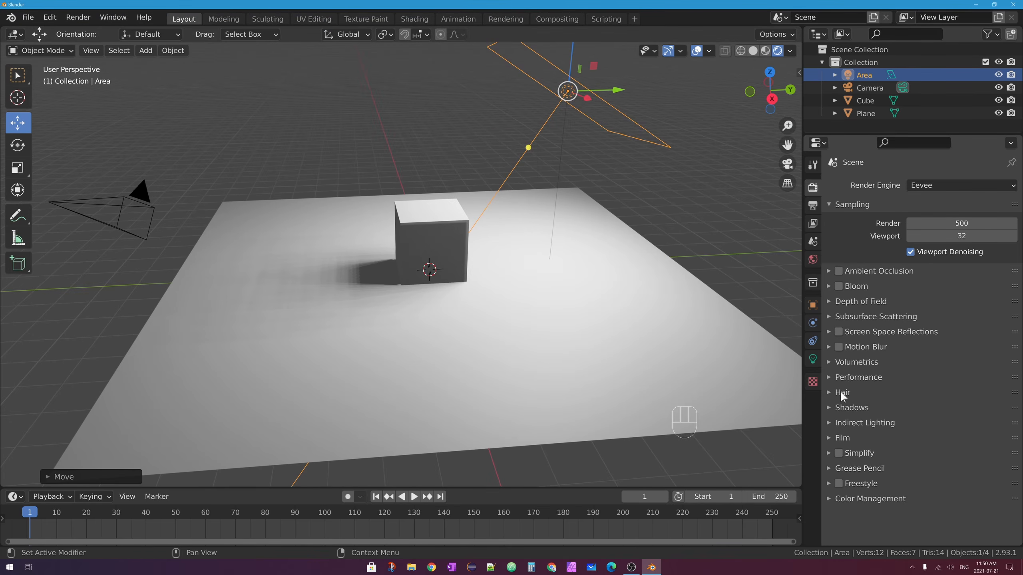
- In the Eevee shadow settings, set the cube shadow size to 2048 px
click(828, 408)
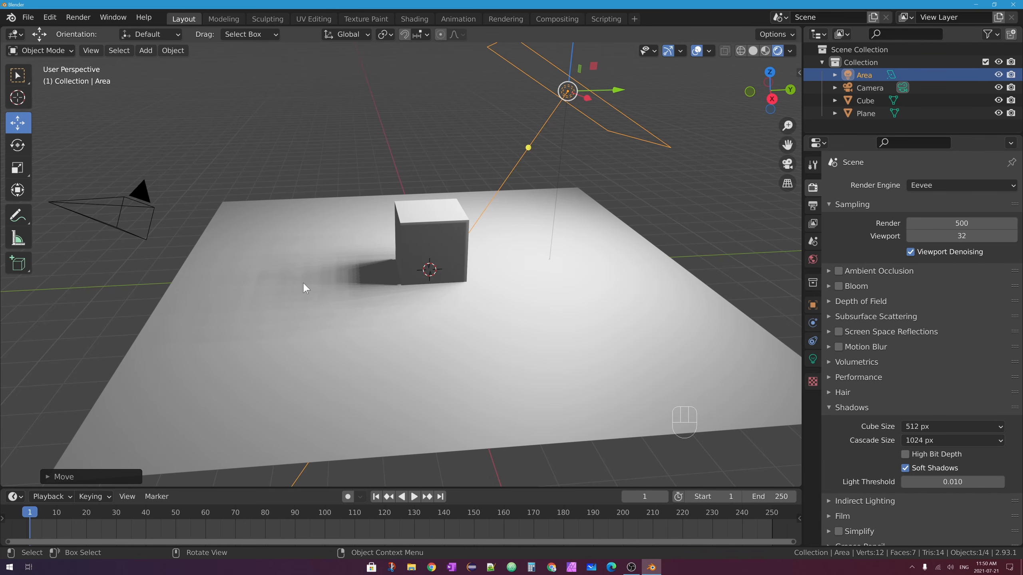
scroll(302, 286, up, 6)
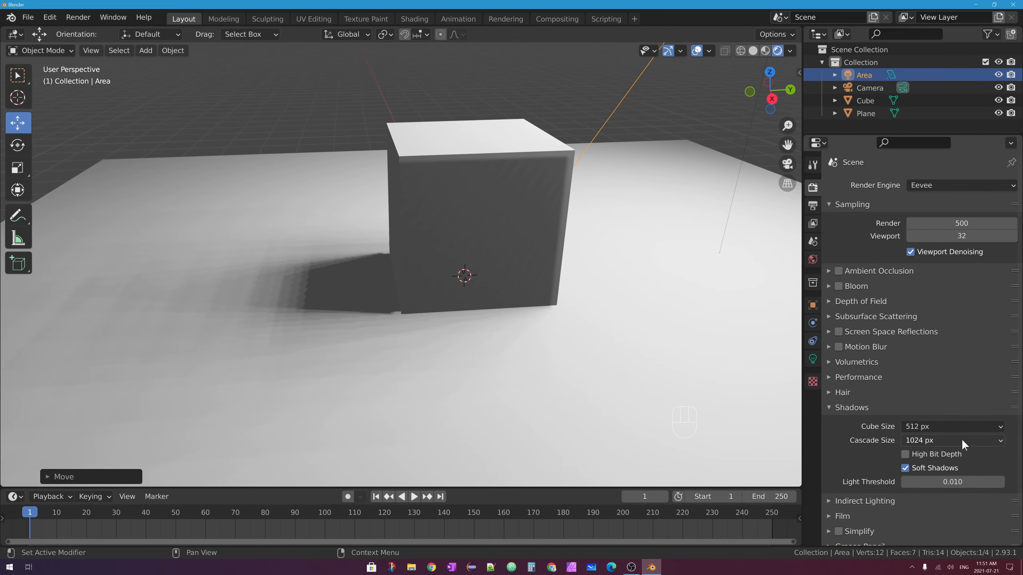
click(933, 426)
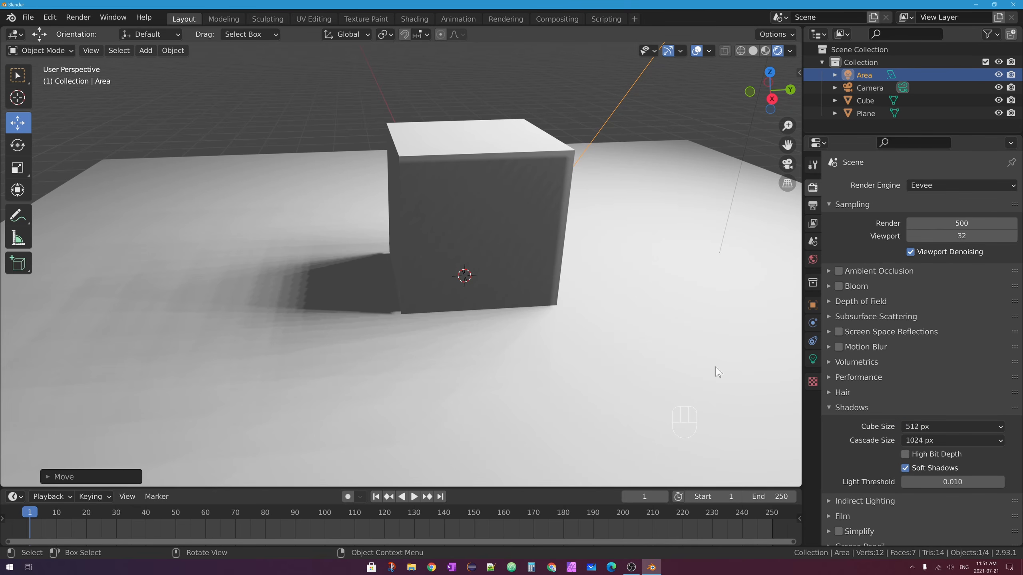
click(933, 426)
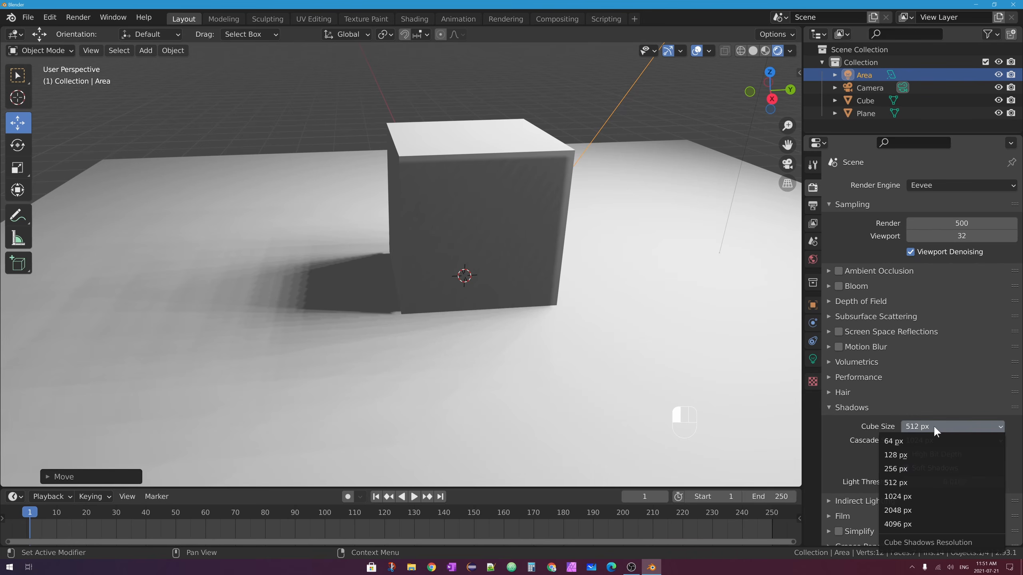
click(923, 511)
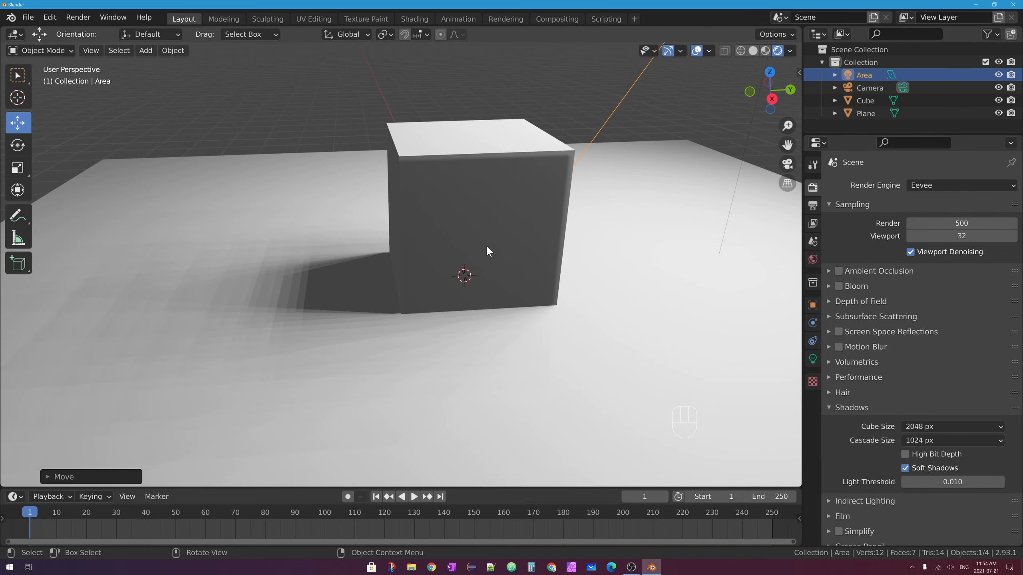
- Change the area light into a Sun light with a strength of 6 and view the cube's shadow up close
scroll(517, 197, down, 6)
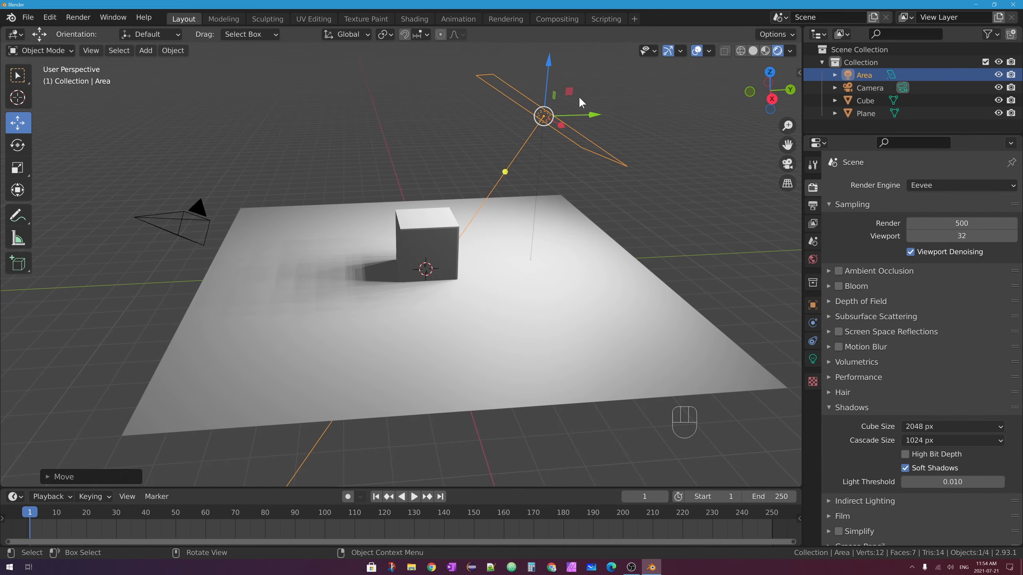
click(813, 359)
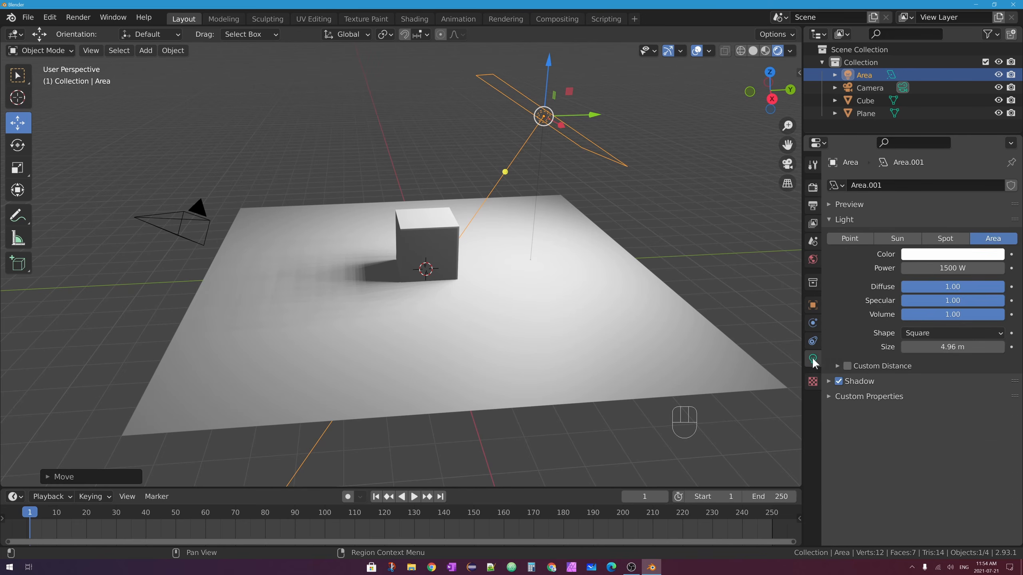
click(897, 238)
click(905, 268)
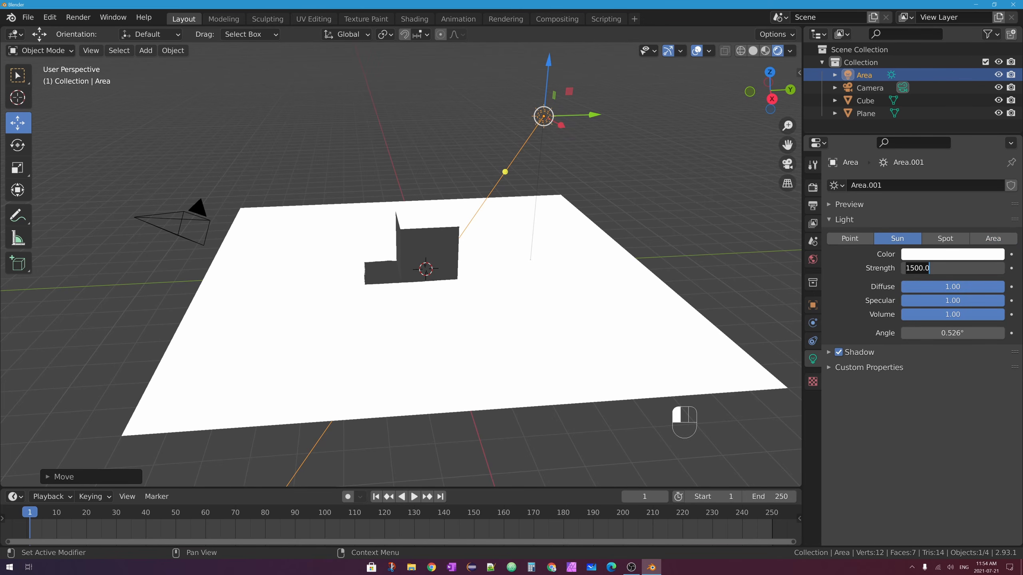
text(6)
key(Return)
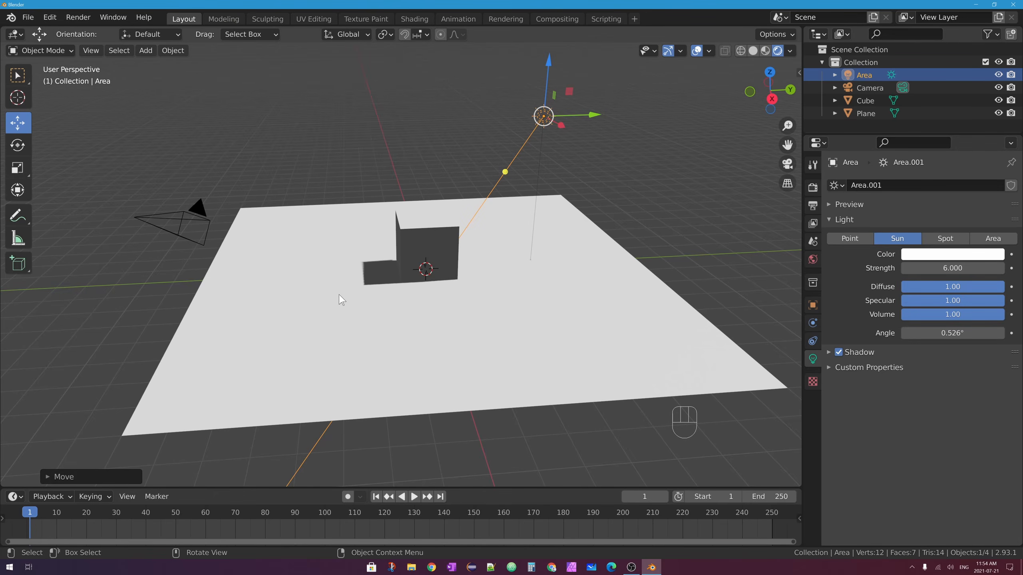
scroll(342, 290, up, 3)
scroll(334, 284, up, 3)
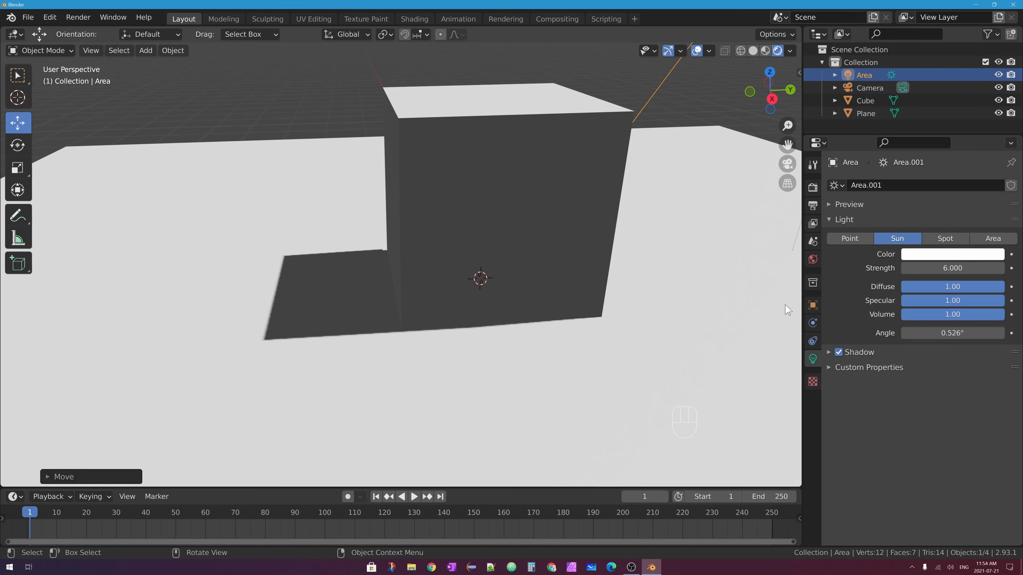
- In the Eevee shadow settings, set the cascade size to 4096 px and enable High Bit Depth
click(813, 187)
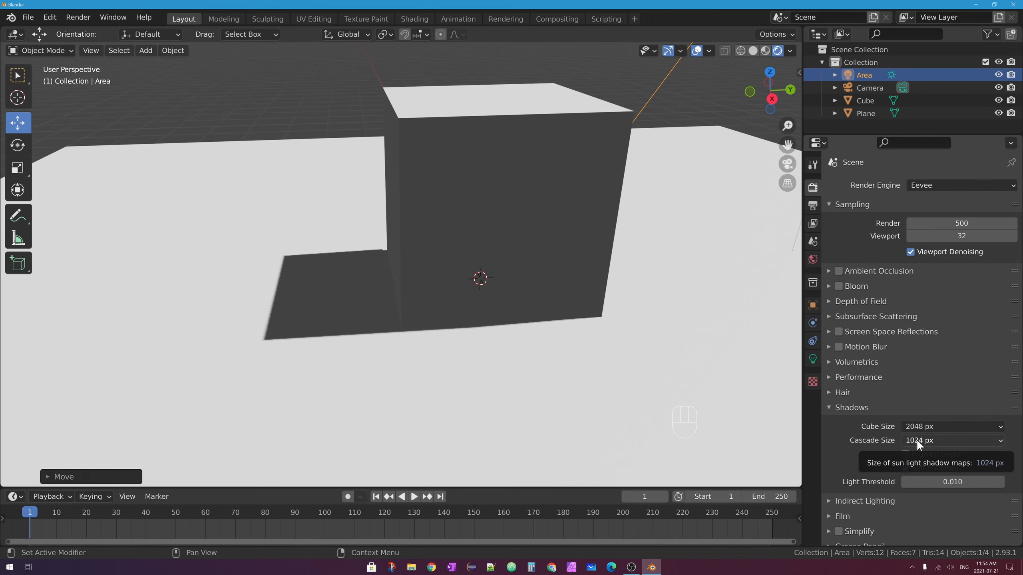
click(927, 440)
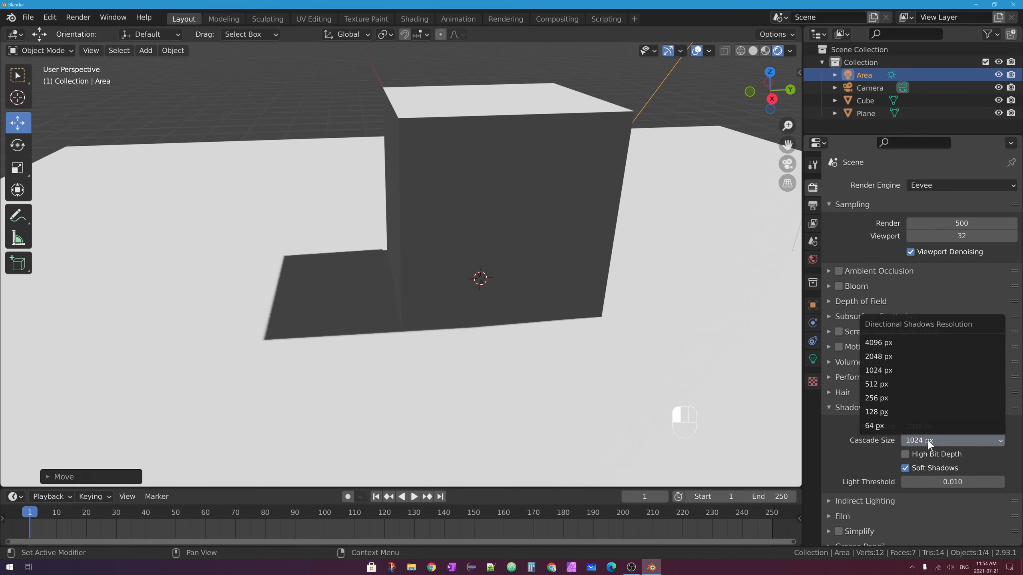
click(890, 342)
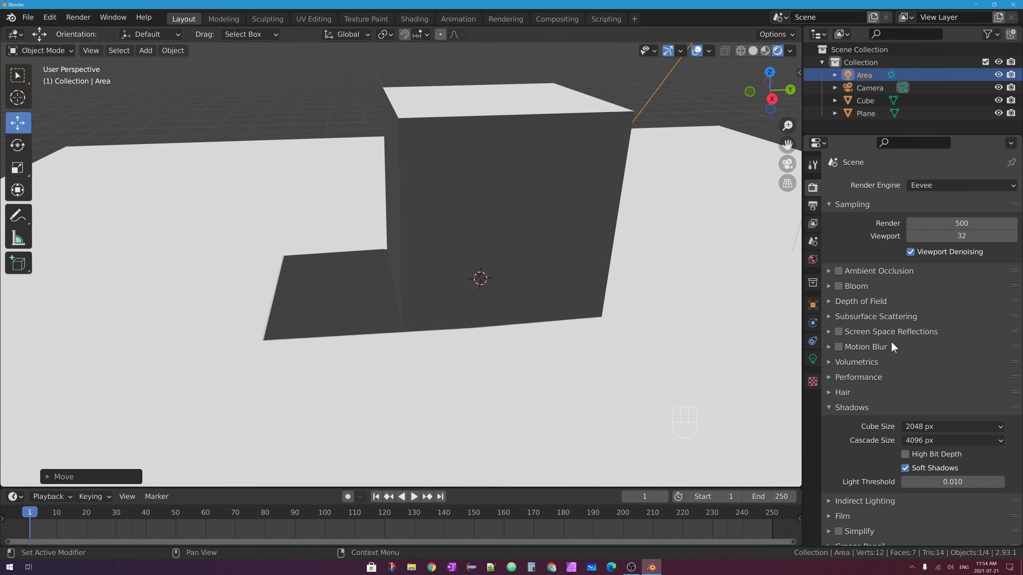
click(912, 455)
- Increase the sun light's angle to about 58.3°
scroll(681, 206, down, 3)
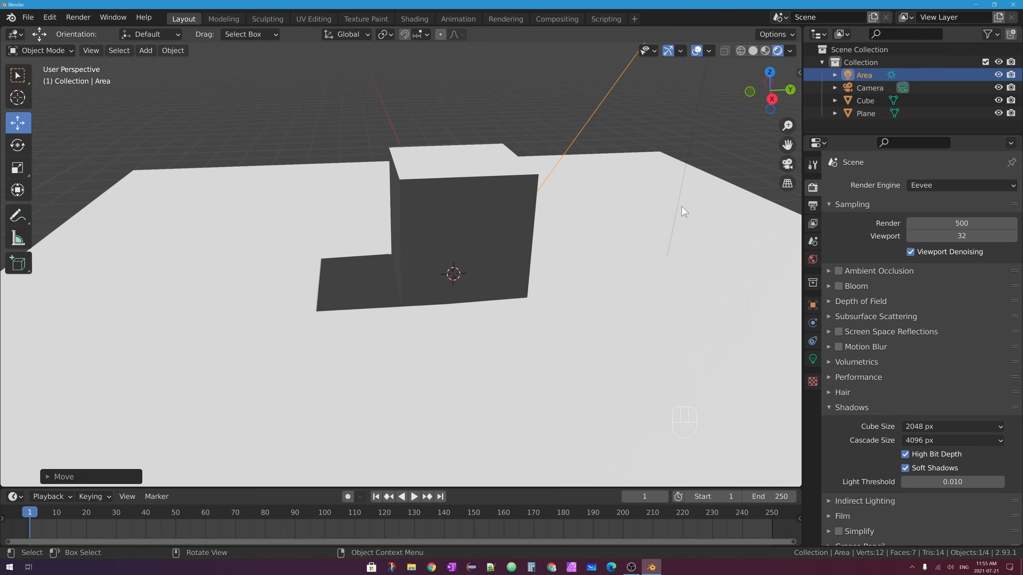
scroll(621, 119, down, 5)
scroll(535, 141, up, 4)
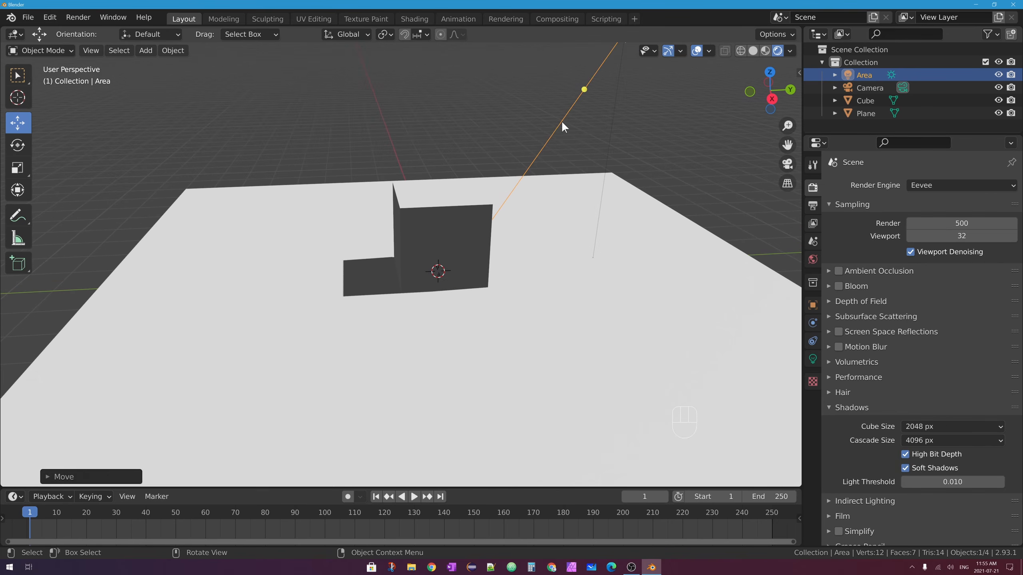
scroll(623, 136, down, 1)
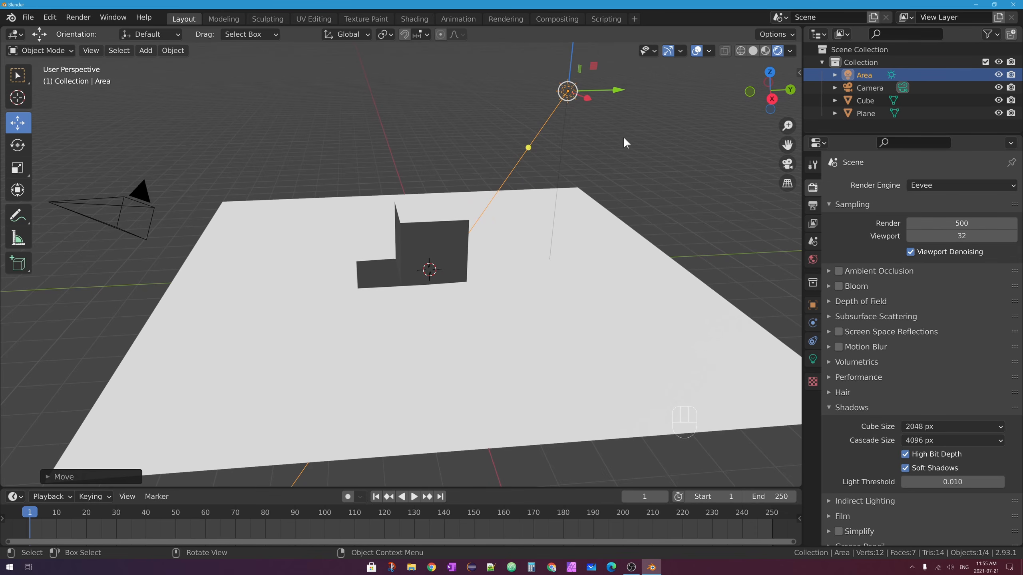
click(813, 357)
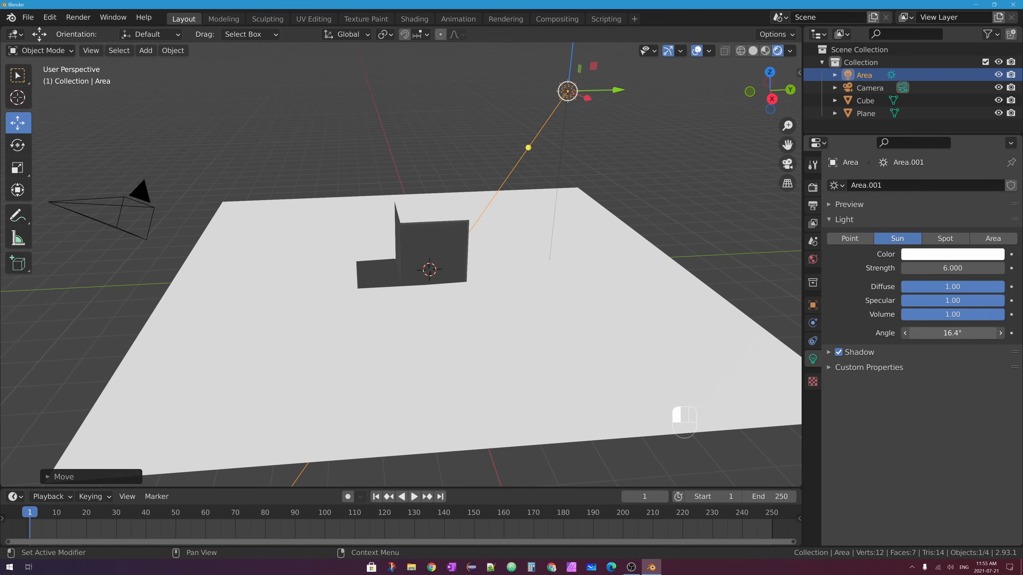
drag(953, 333, 981, 333)
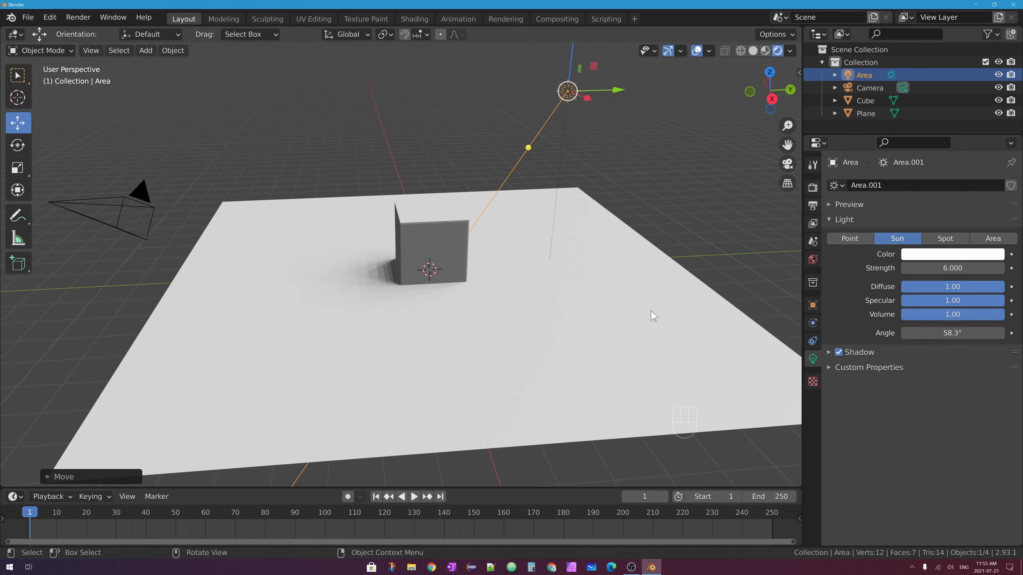
- Turn off Soft Shadows in the Eevee render settings and view the cube's shadow up close
click(812, 187)
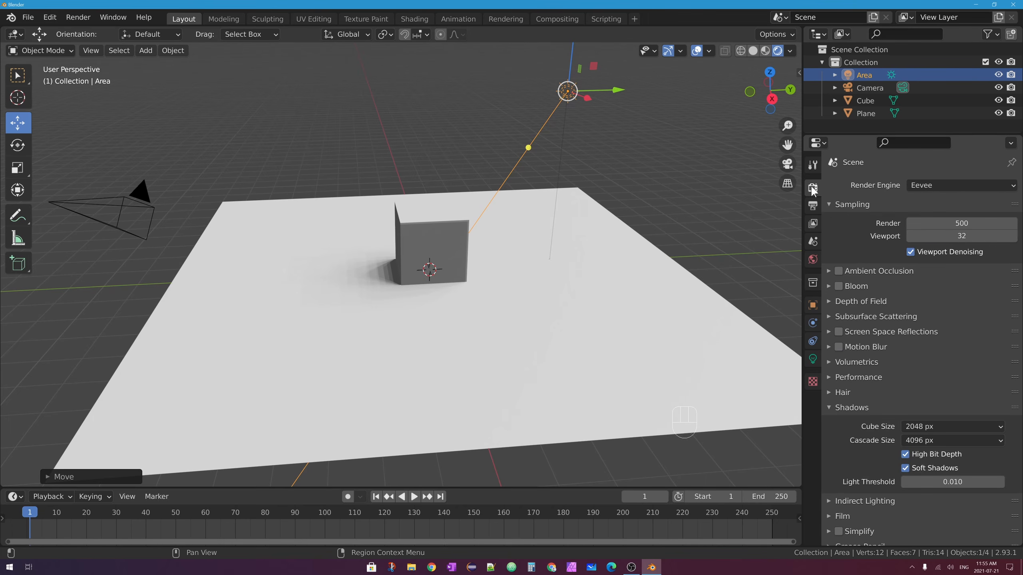
click(906, 469)
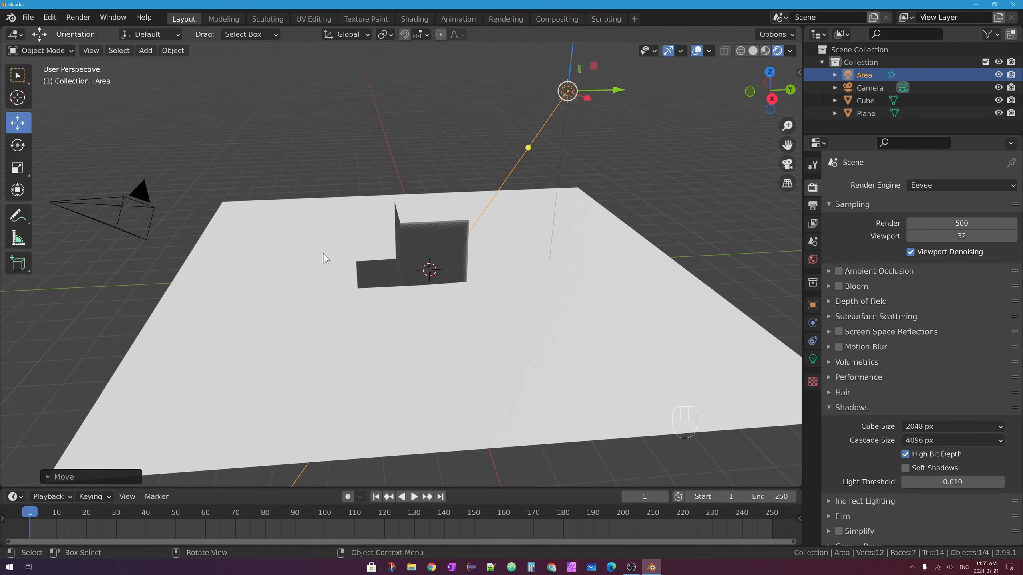
scroll(342, 255, up, 3)
scroll(343, 256, up, 3)
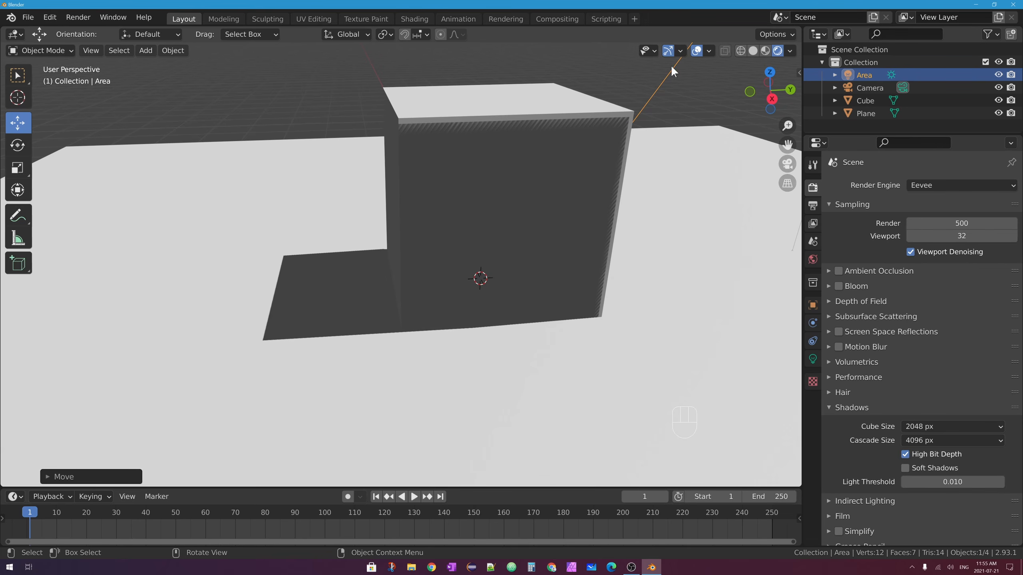
scroll(661, 81, down, 8)
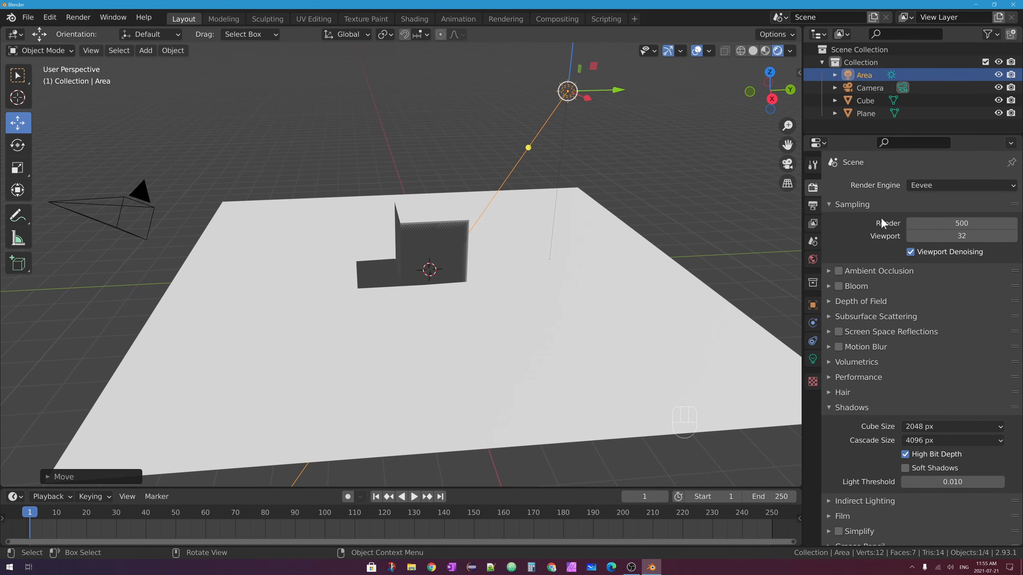
- Try different shadow bias values on the sun light and bring the bias down to 0.001
click(813, 358)
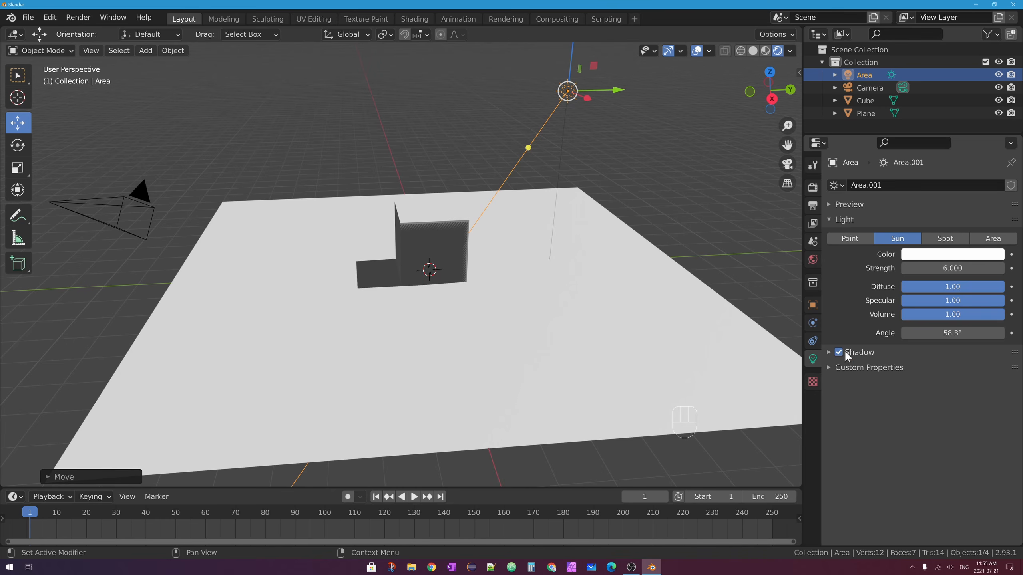
click(828, 352)
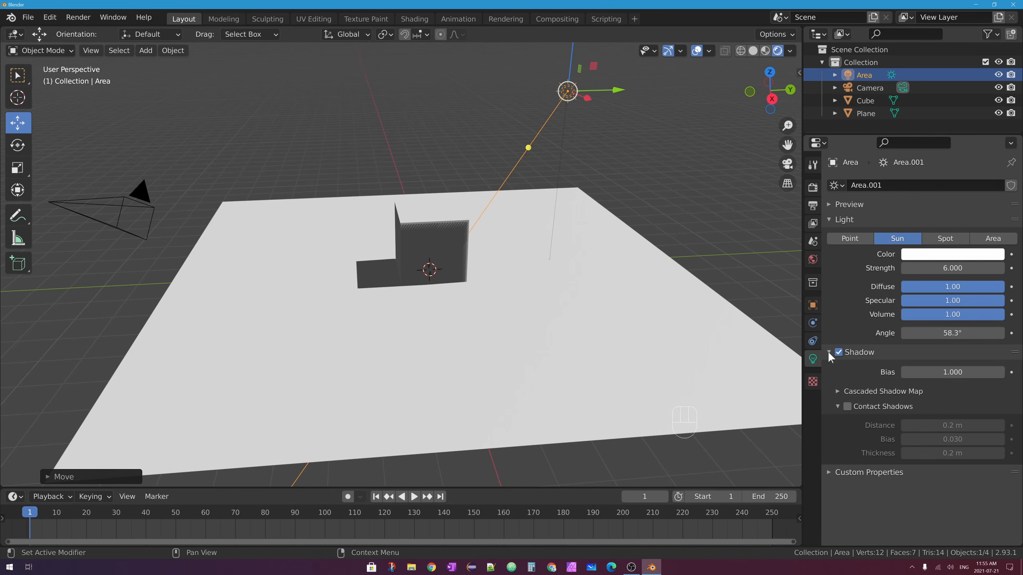
mouse_move(952, 372)
mouse_down()
mouse_move(912, 373)
mouse_move(999, 373)
mouse_up()
drag(962, 374, 922, 373)
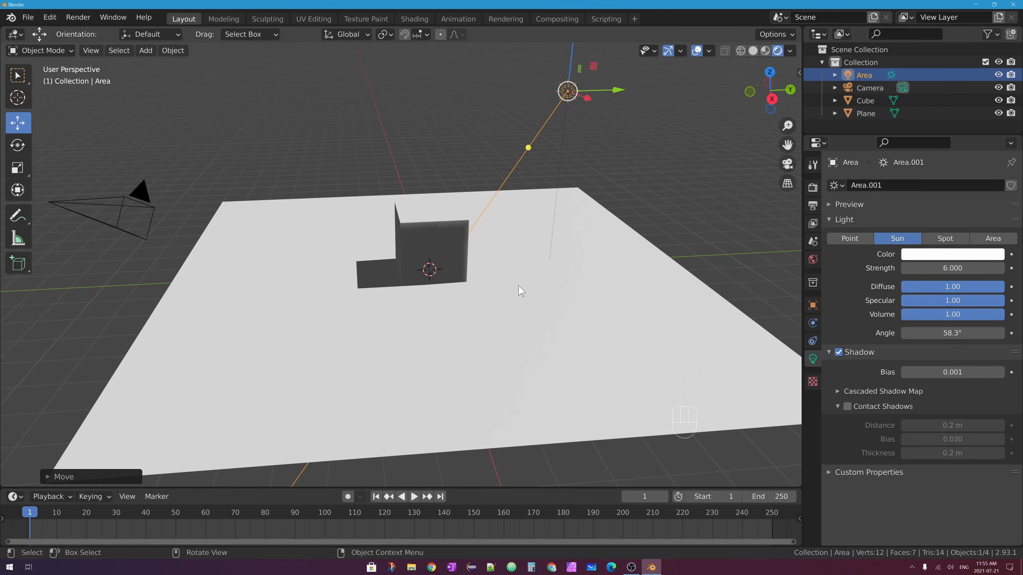
- Turn Soft Shadows back on in the Eevee render settings
scroll(430, 213, up, 5)
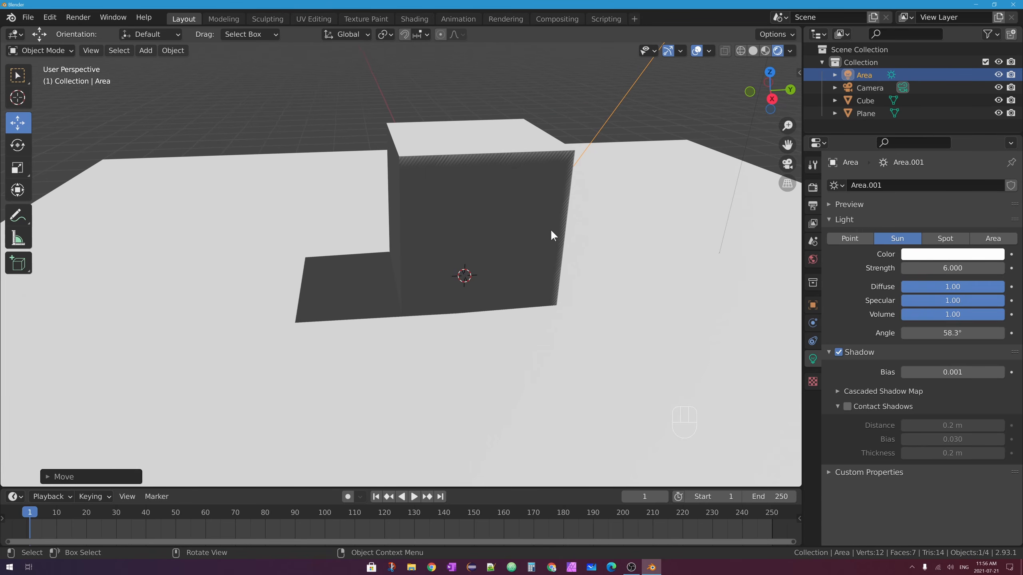
click(813, 187)
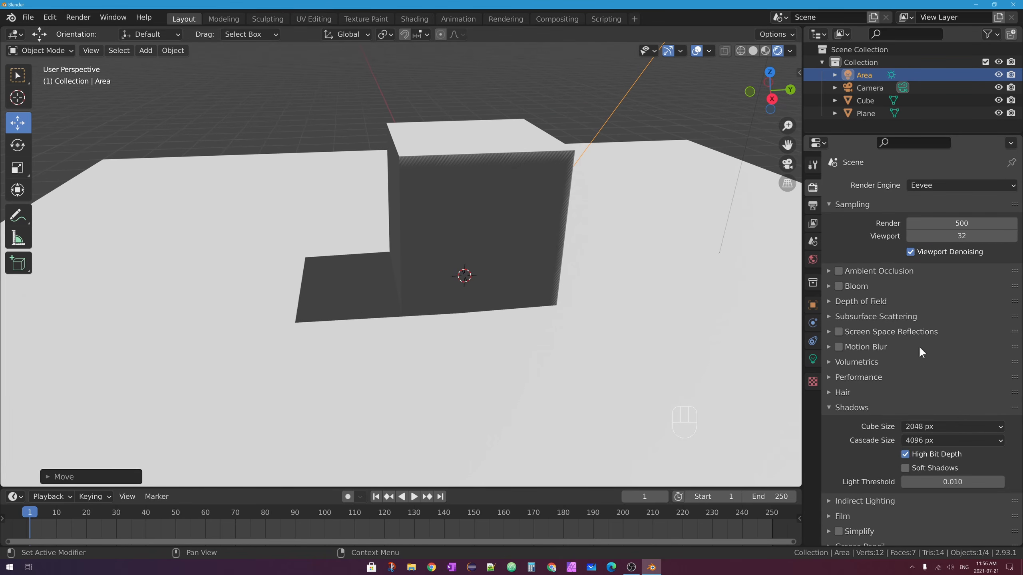
click(906, 467)
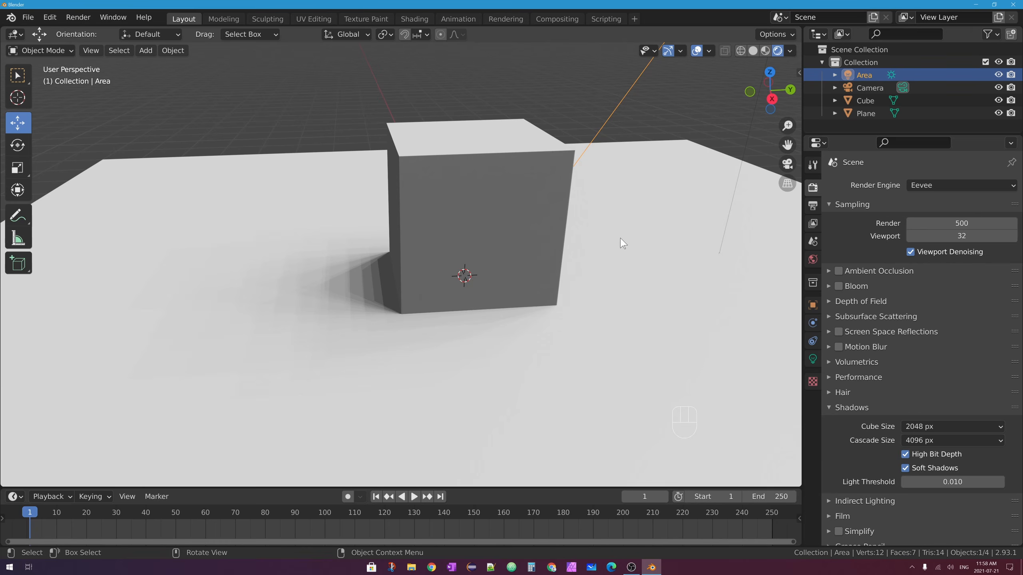
- Change the sun light back into an Area light and set its power to 1500 W
scroll(621, 250, down, 6)
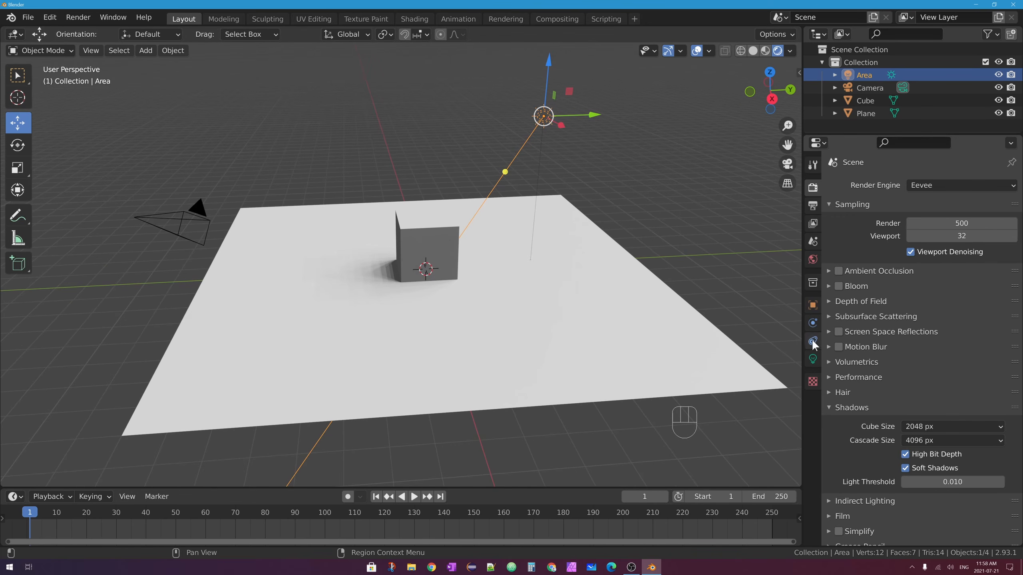
click(813, 359)
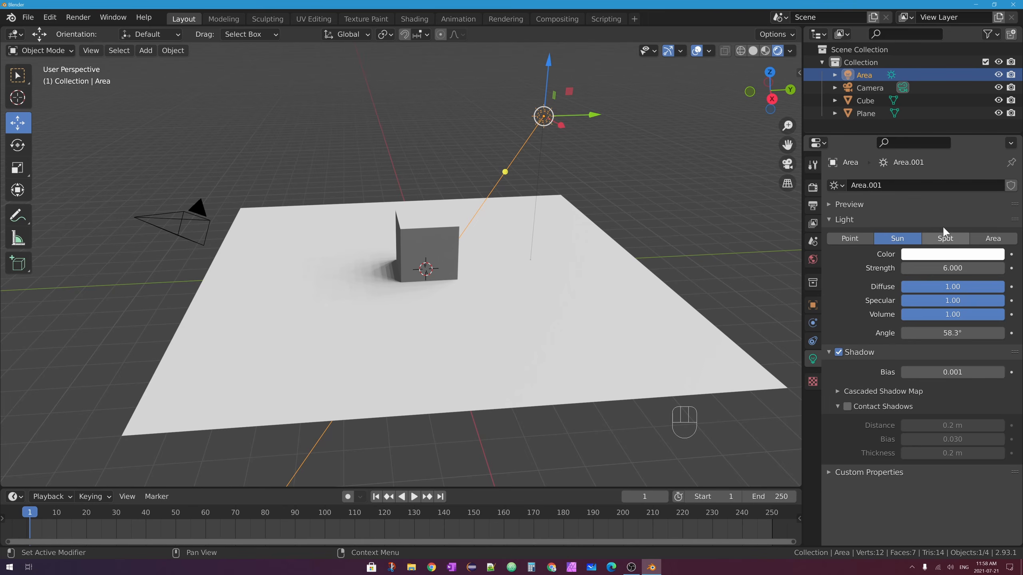
click(989, 242)
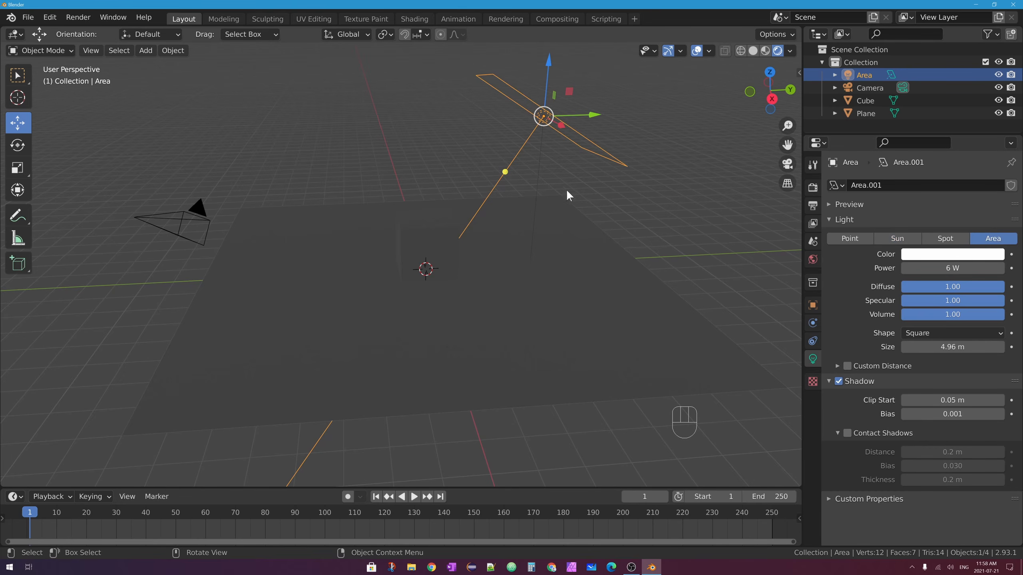
middle_drag(567, 197, 572, 177)
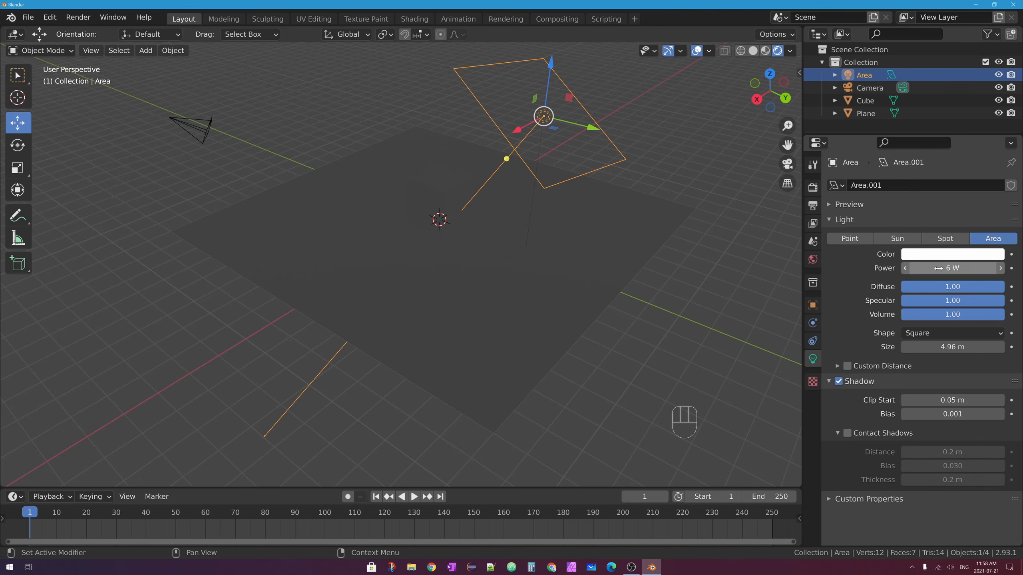
click(916, 268)
text(15)
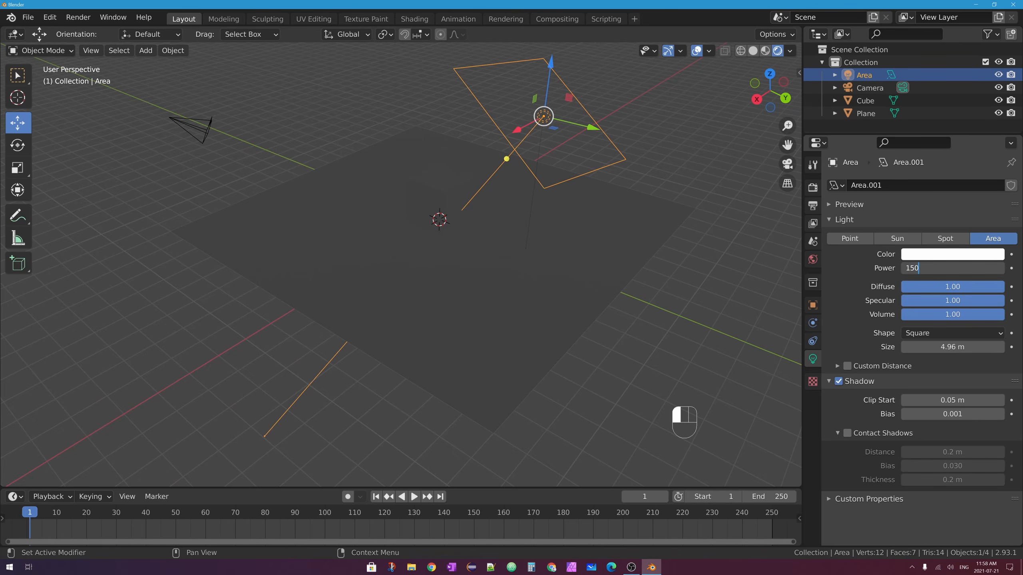
text(0)
key(Return)
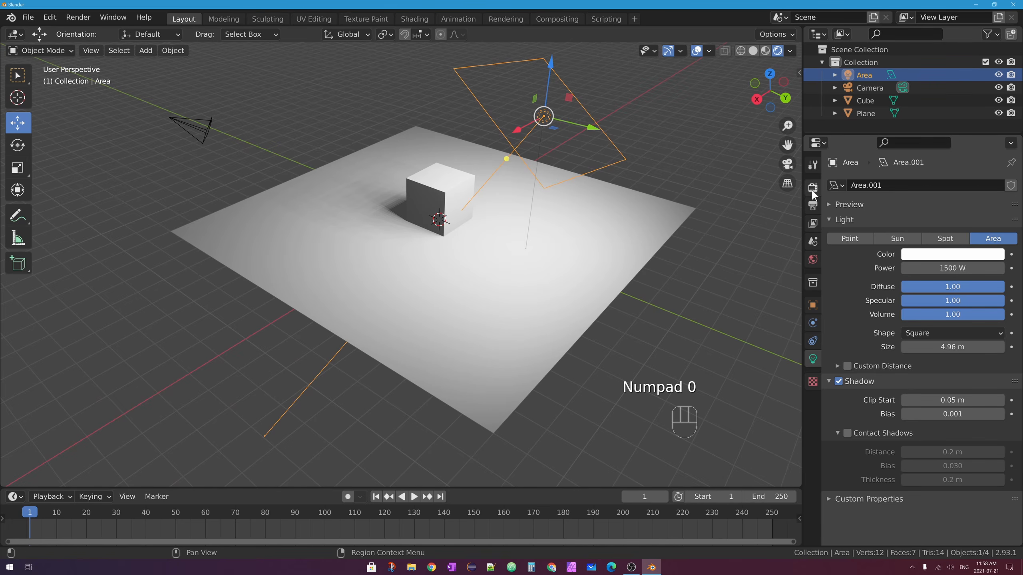
- Set the Eevee viewport sampling to 128 samples
click(812, 191)
click(946, 236)
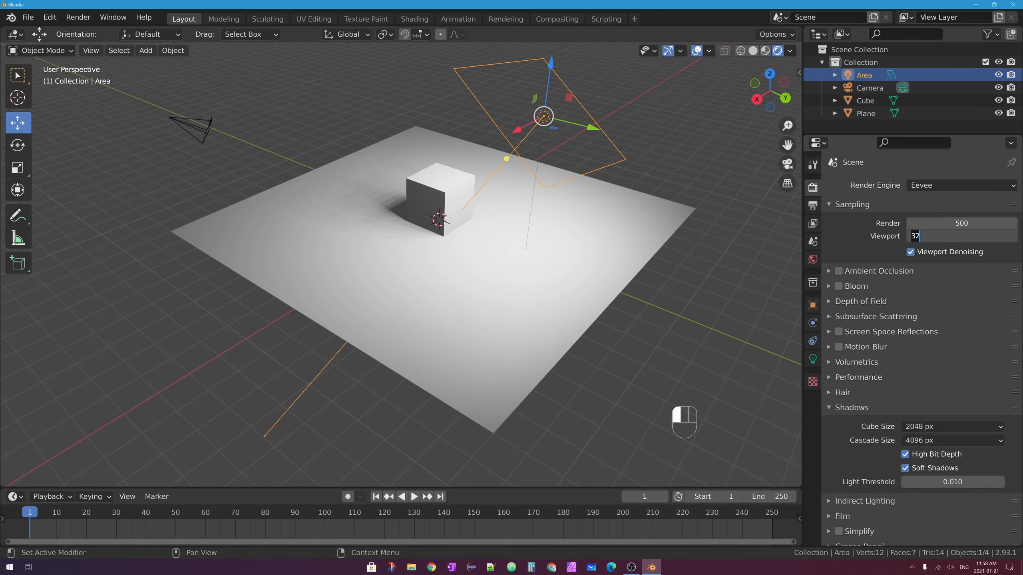
text(128)
key(Return)
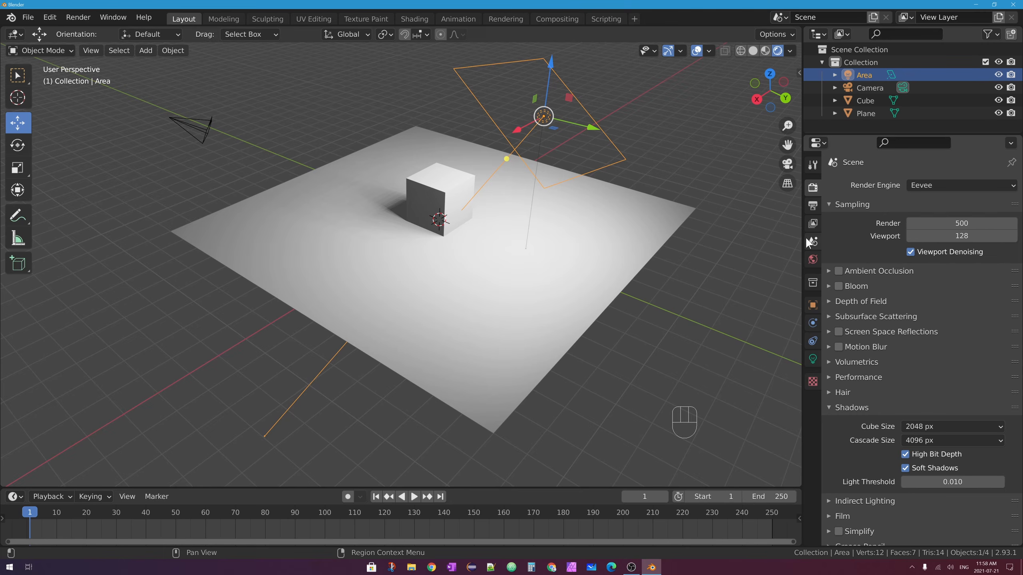
scroll(387, 202, up, 3)
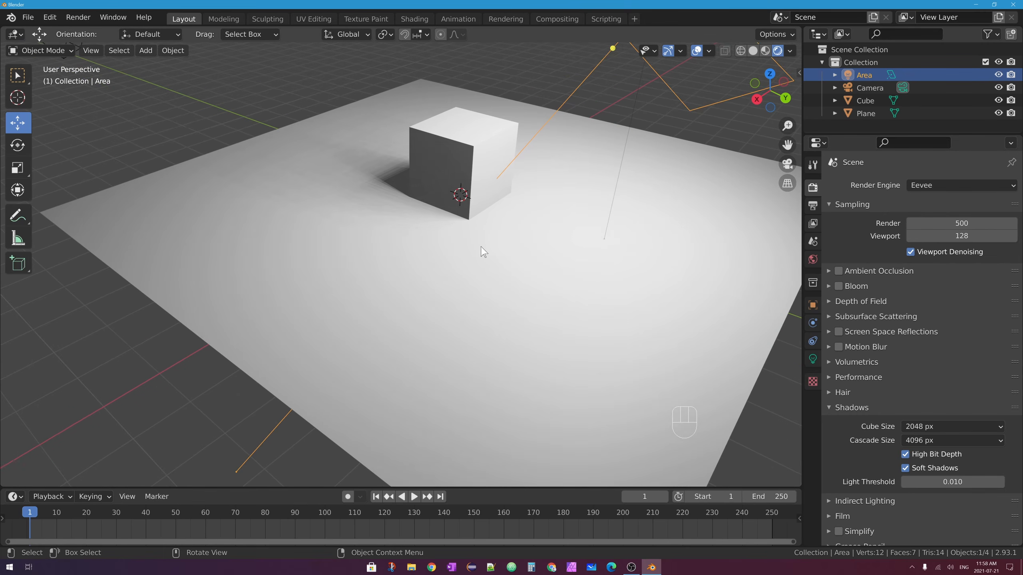
- Set the Eevee shadow Cube Size to 1024 px and inspect the cube's shadow up close
click(932, 427)
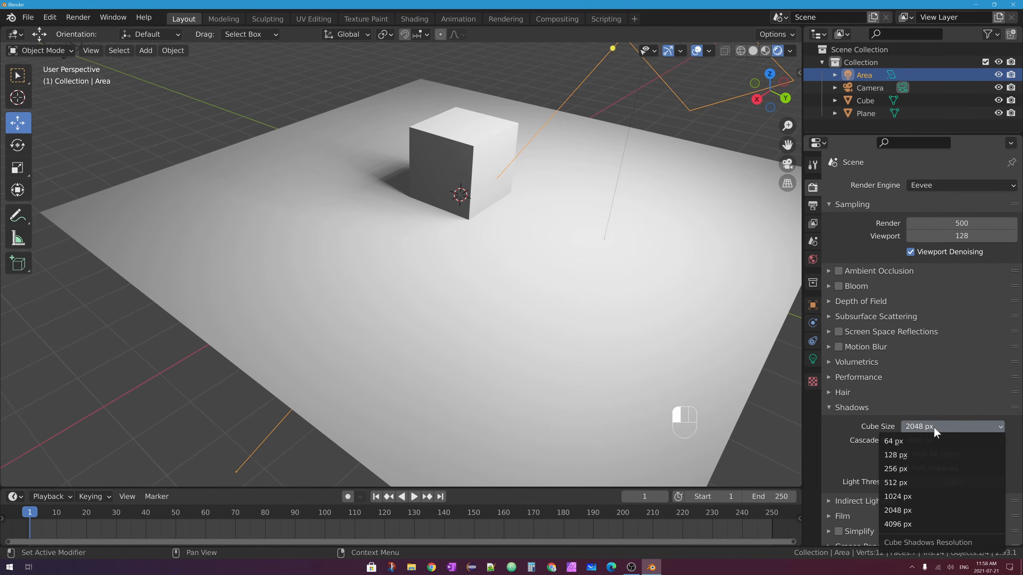
click(926, 496)
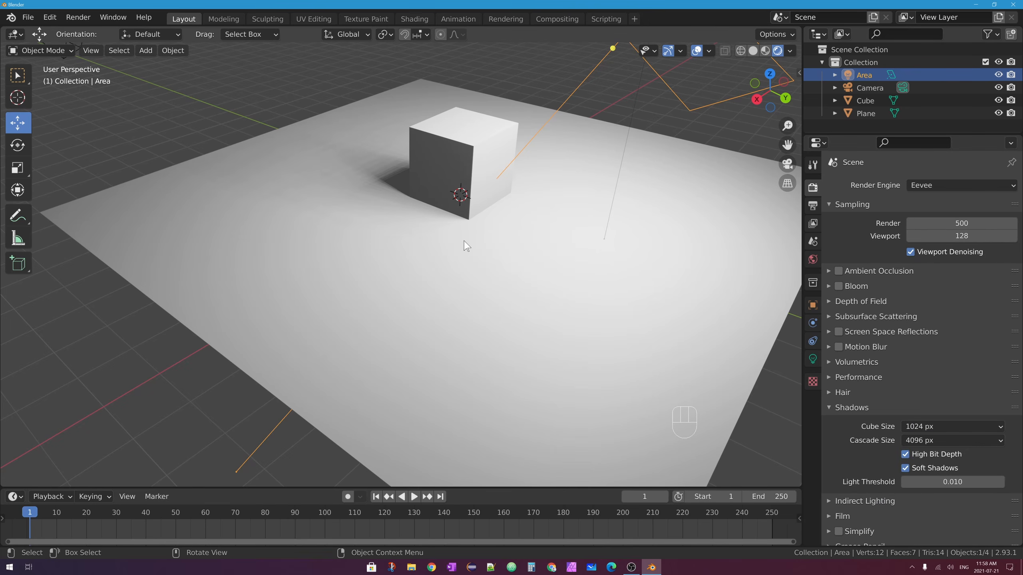
middle_drag(467, 243, 466, 283)
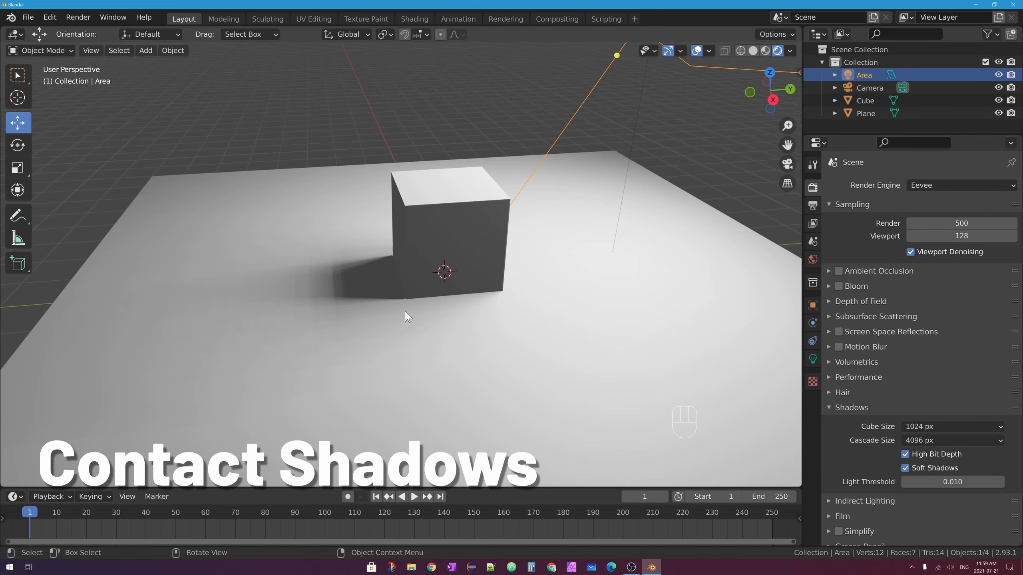
scroll(404, 305, up, 6)
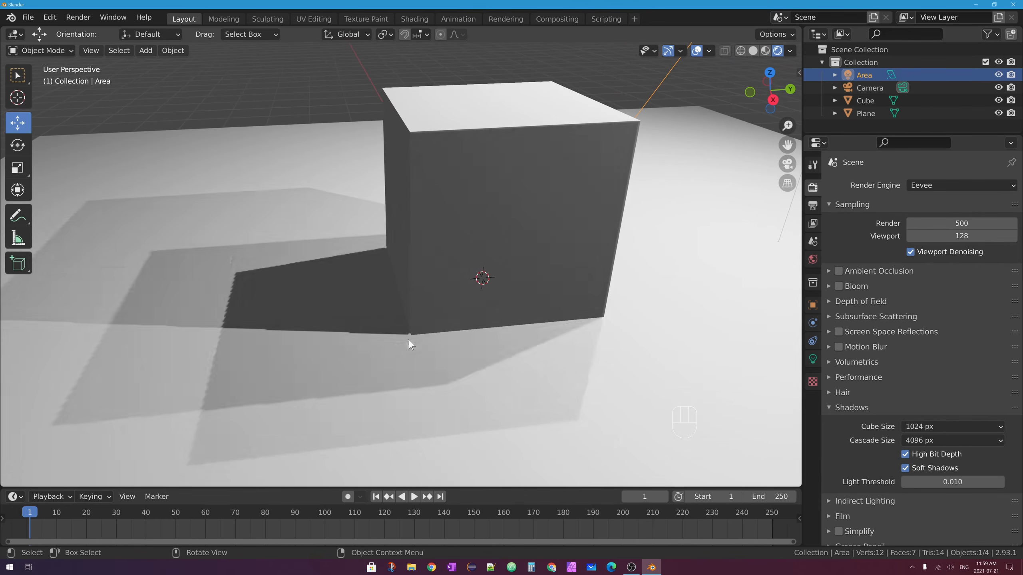
scroll(418, 382, up, 2)
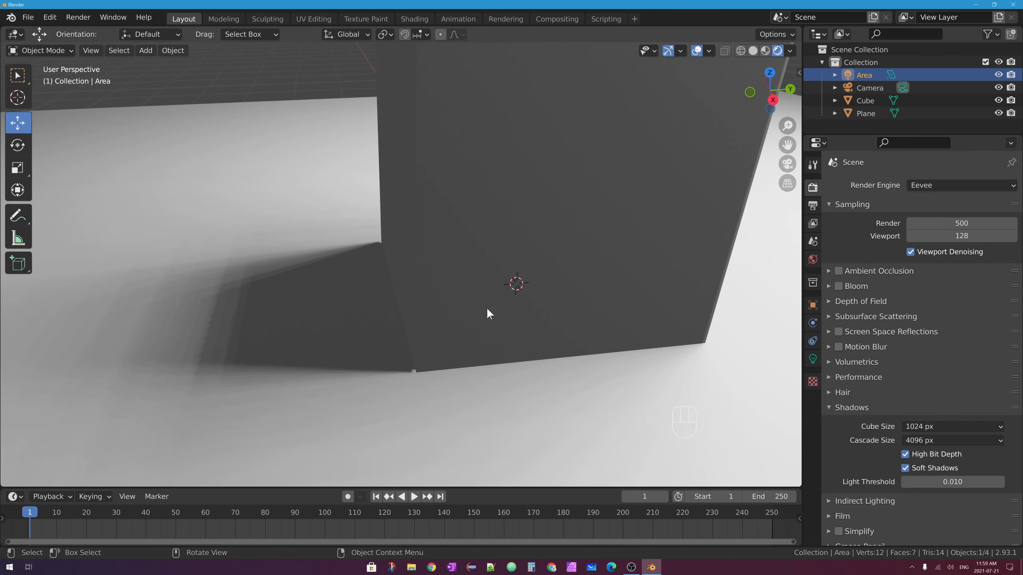
scroll(488, 314, down, 10)
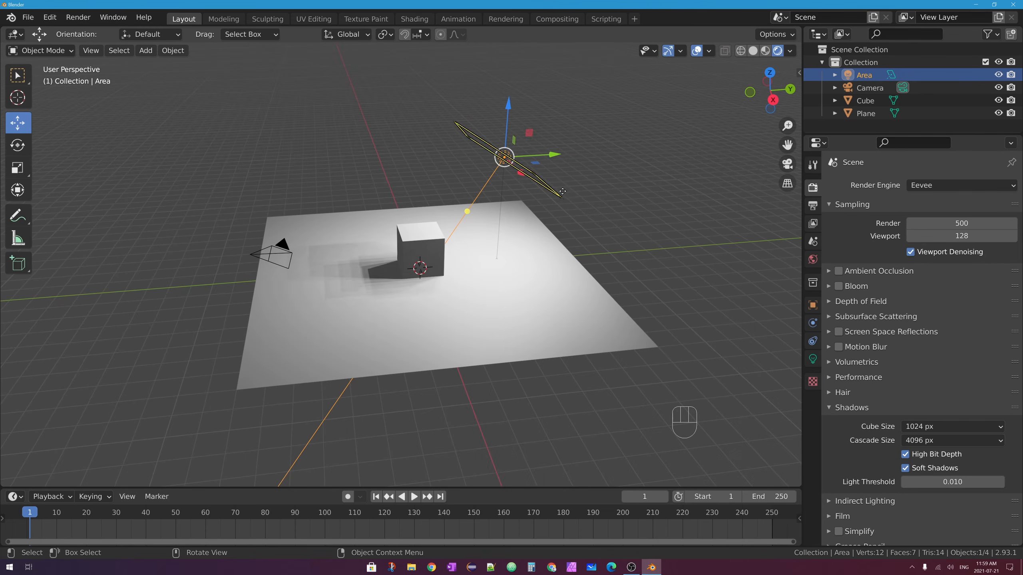
- Move the area light along the X axis away from the cube and shrink its size to 3.7 m
middle_drag(562, 191, 453, 161)
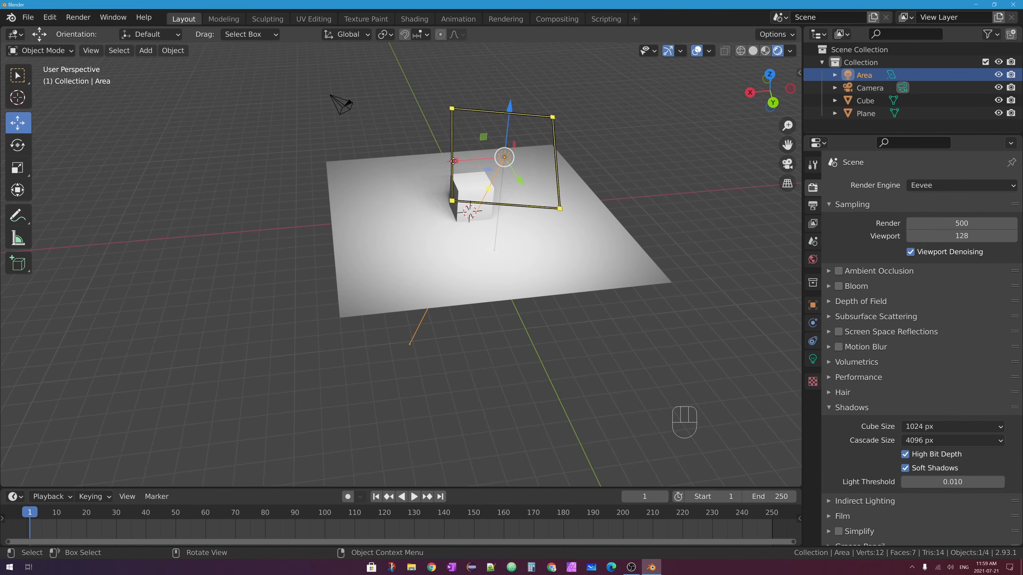
drag(454, 161, 500, 152)
scroll(410, 212, up, 1)
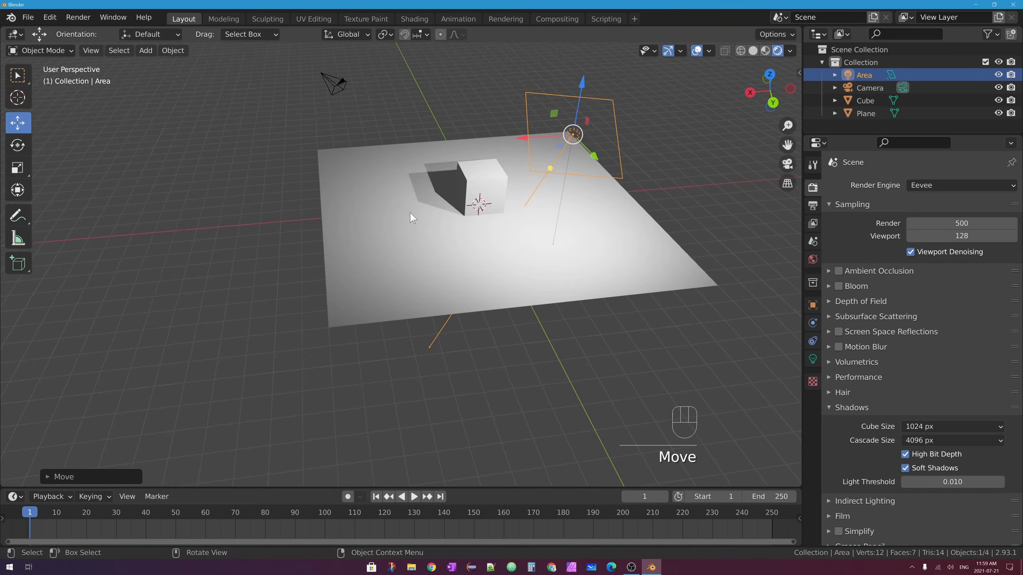
- Select the cube, look over its soft shadow and frame the view on the cube
scroll(410, 212, up, 2)
click(505, 141)
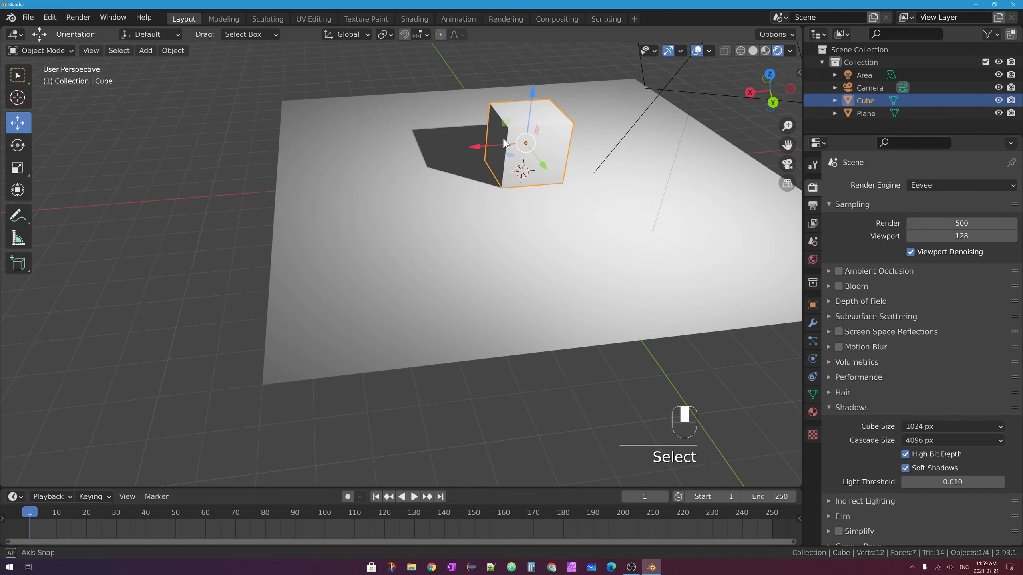
middle_drag(503, 139, 321, 266)
scroll(379, 220, up, 4)
scroll(411, 198, down, 2)
scroll(411, 199, up, 2)
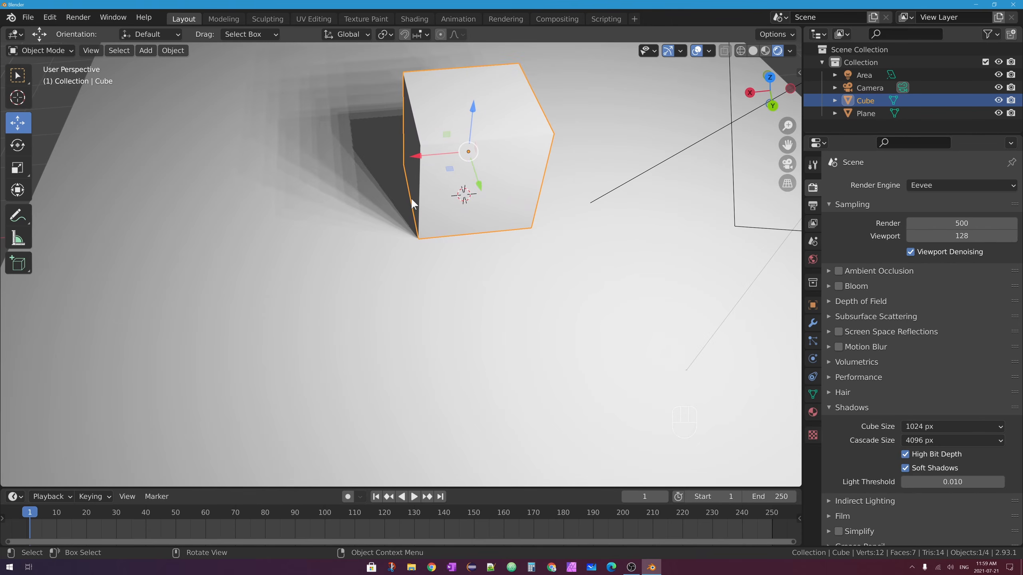
scroll(411, 198, down, 1)
scroll(408, 180, up, 2)
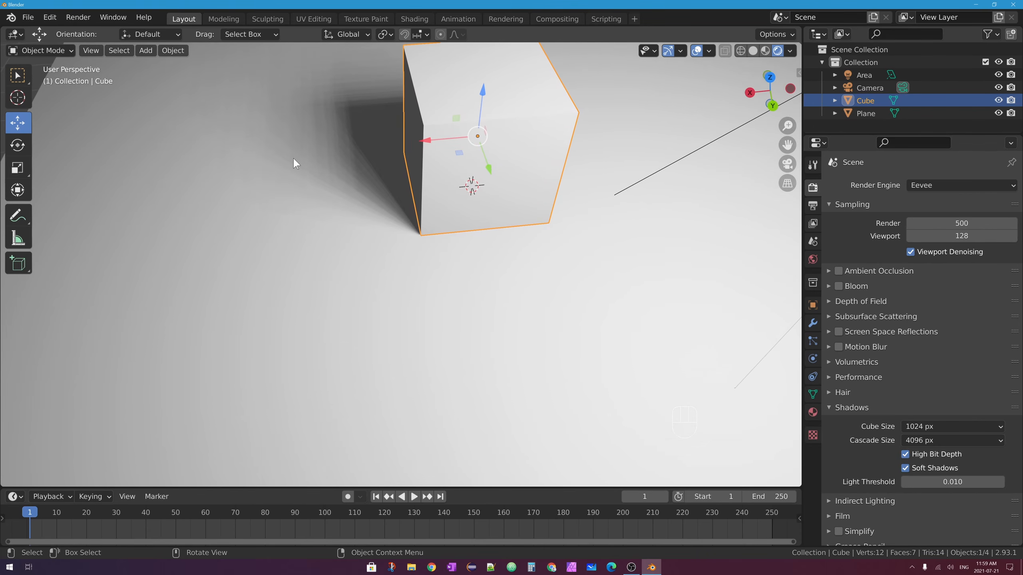
scroll(455, 114, down, 2)
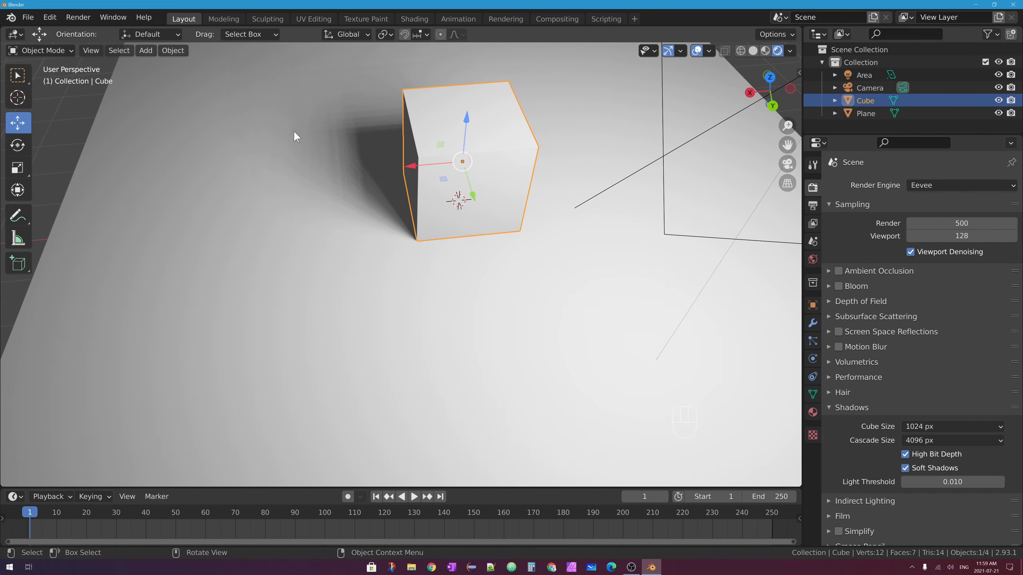
click(91, 50)
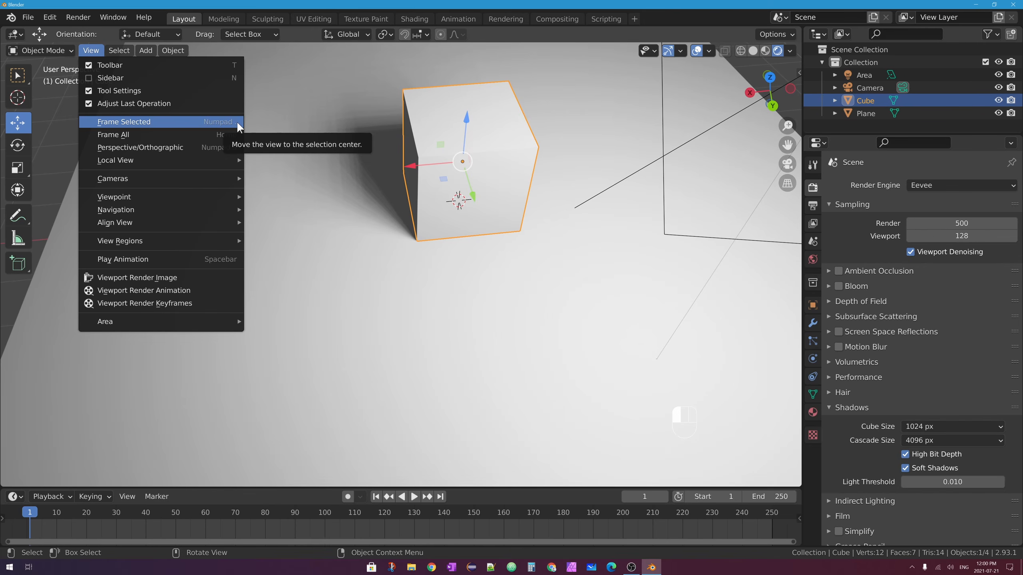
click(152, 122)
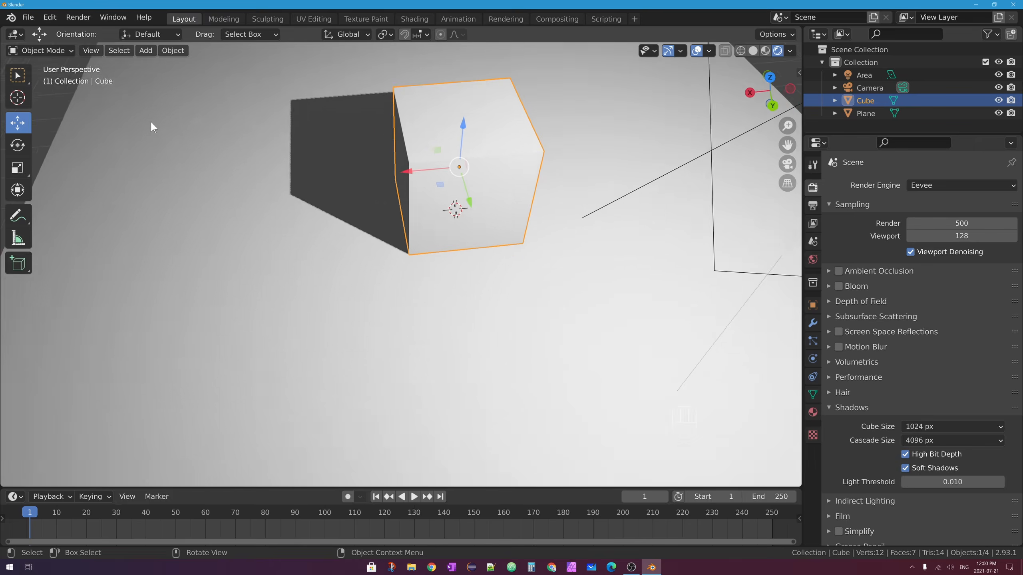
- Examine the cube's bottom corner up close where the shadow meets the plane
scroll(306, 170, down, 10)
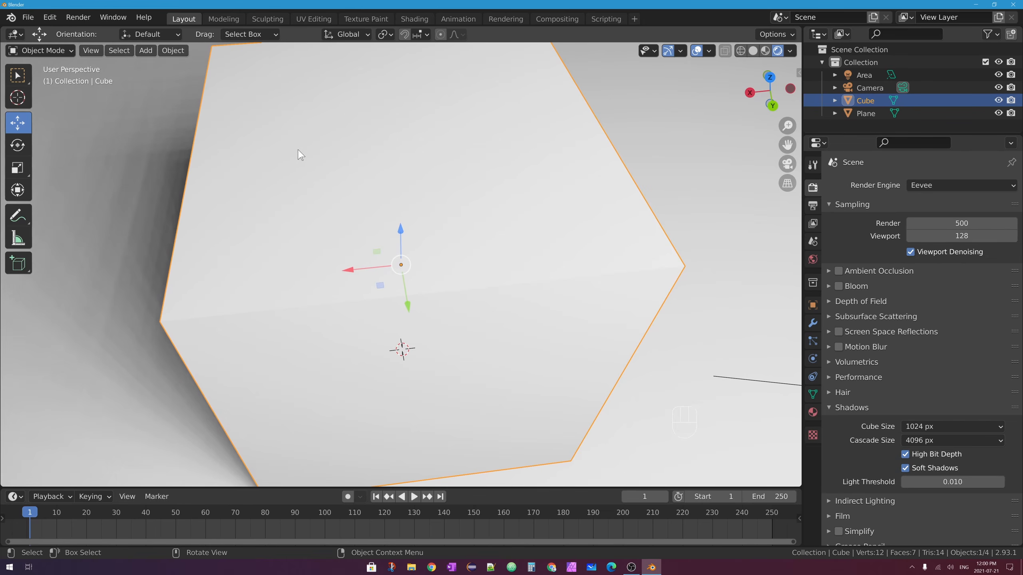
scroll(315, 192, up, 8)
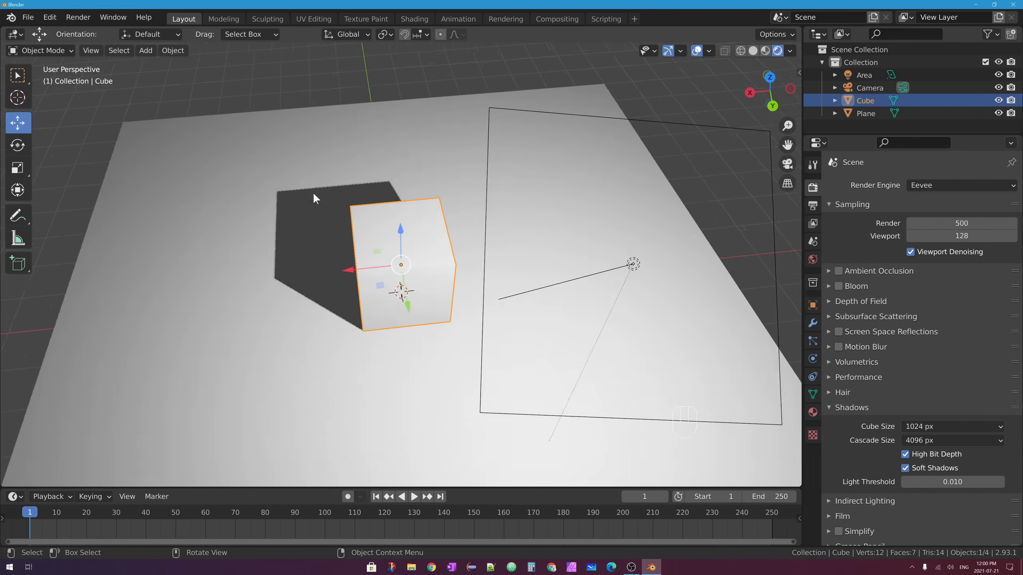
middle_drag(290, 312, 334, 300)
shift+middle_drag(334, 300, 391, 159)
shift+middle_drag(474, 337, 393, 232)
shift+middle_drag(393, 275, 401, 227)
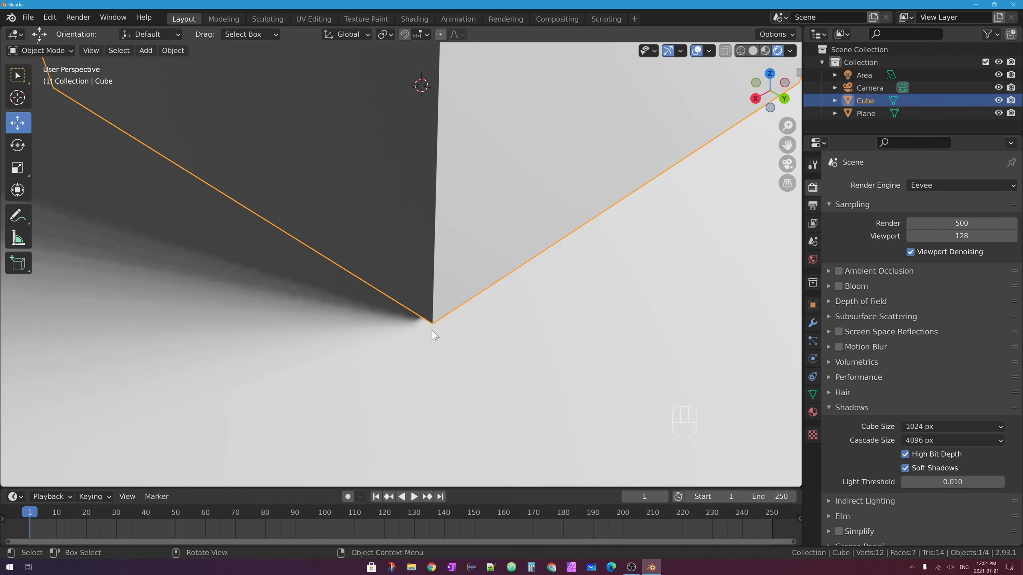
scroll(433, 322, down, 1)
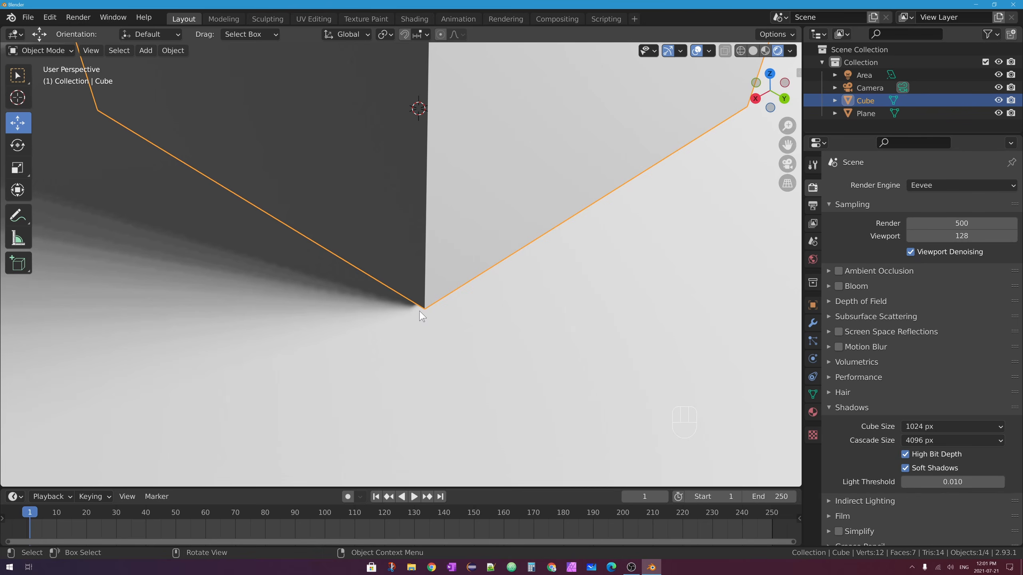
scroll(421, 319, down, 8)
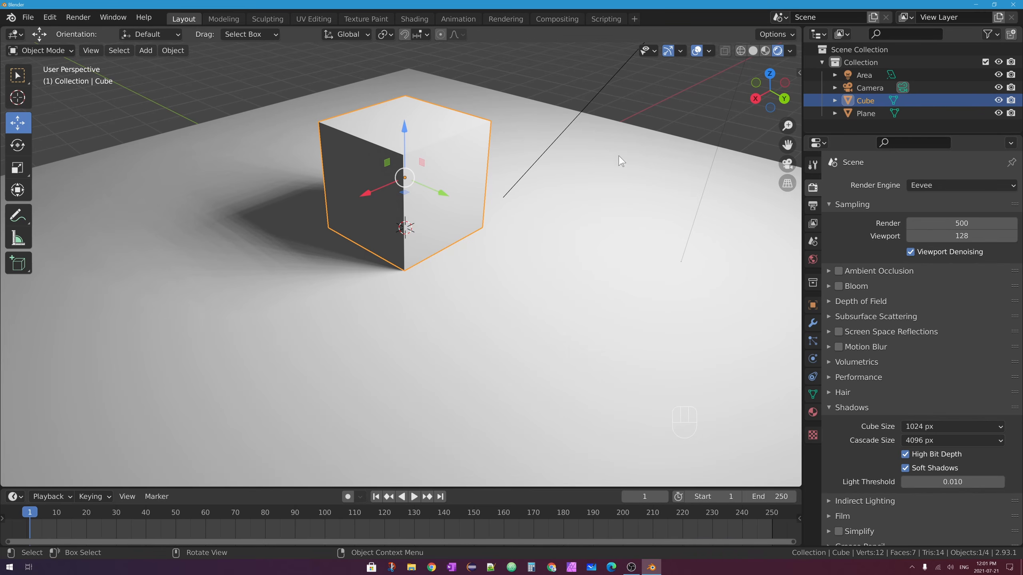
- Select the area light and enable Contact Shadows in its light settings
scroll(616, 163, down, 4)
click(550, 116)
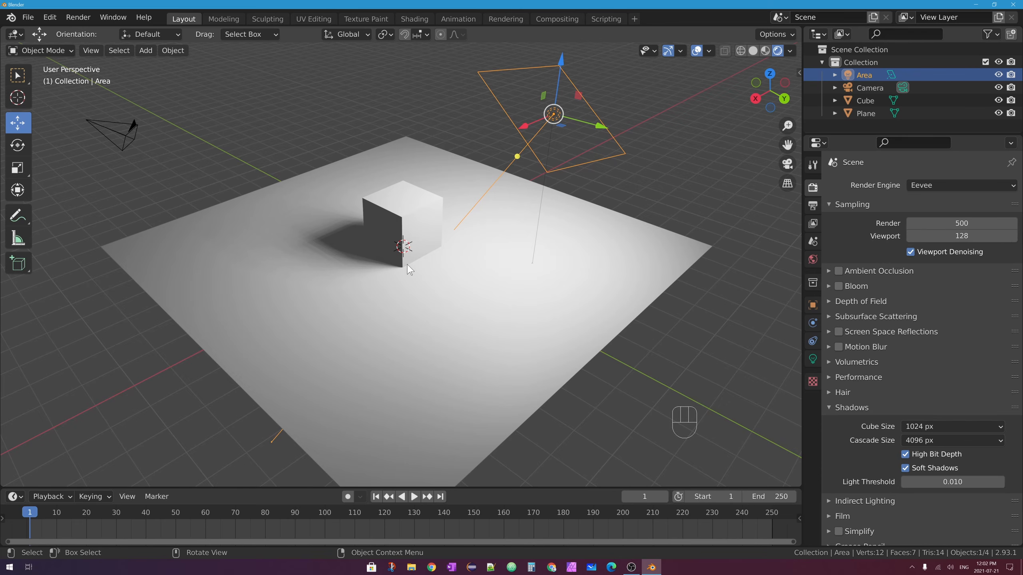
click(813, 359)
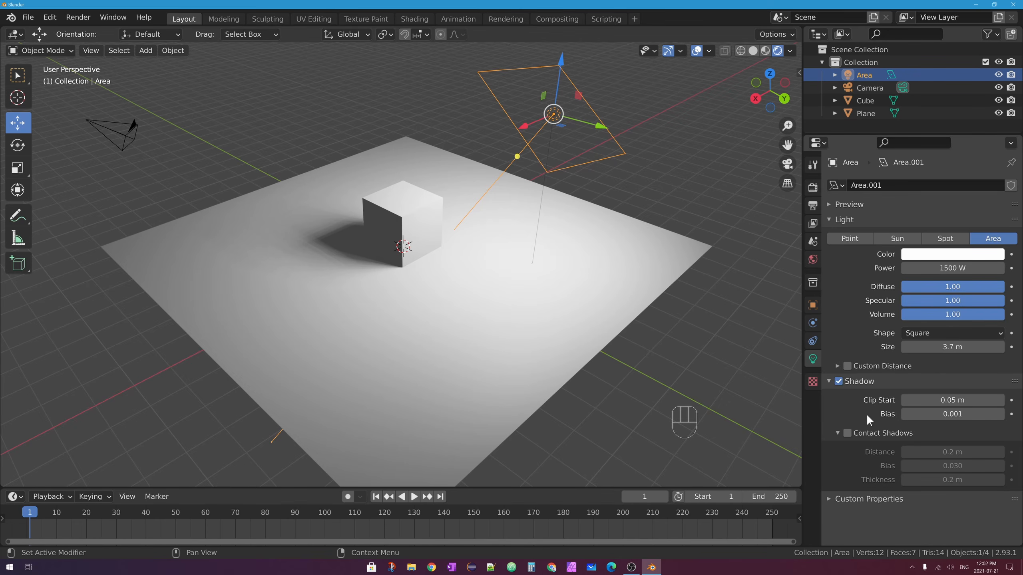
click(829, 380)
click(827, 380)
click(846, 433)
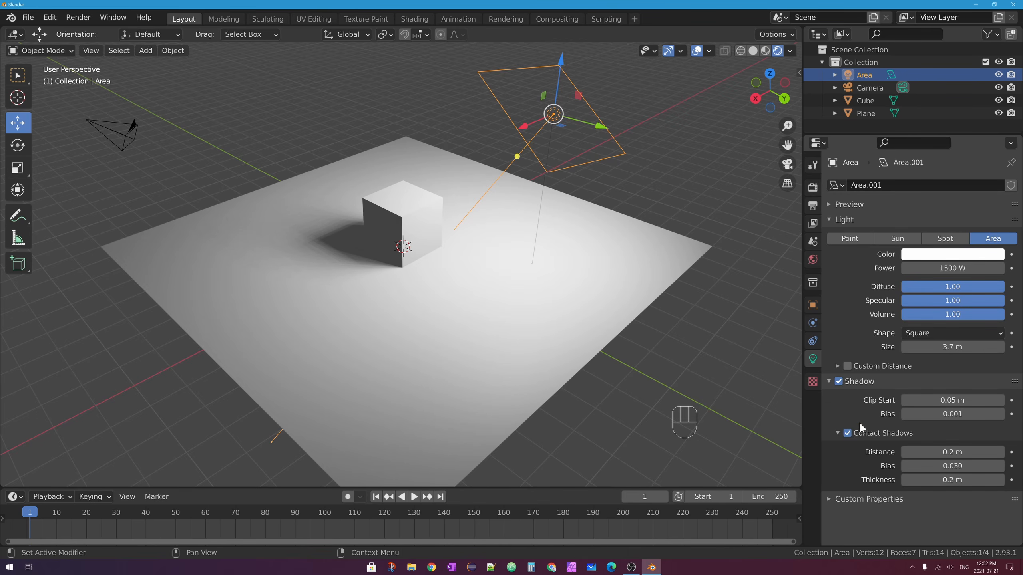
click(847, 432)
click(847, 432)
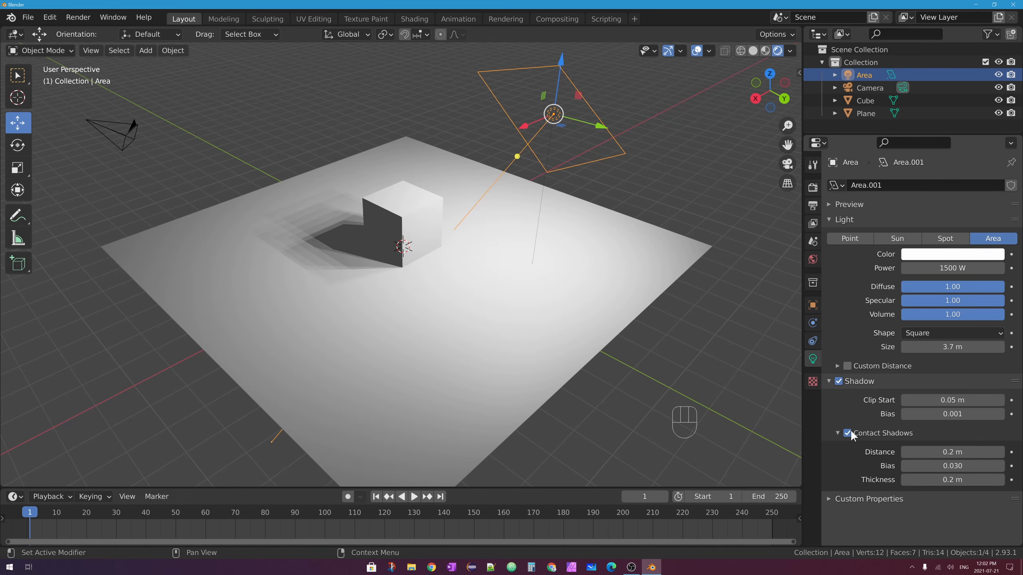
- Turn off the area light's Contact Shadows to compare the shadow at the cube's bottom corner
scroll(396, 273, up, 3)
scroll(396, 269, up, 6)
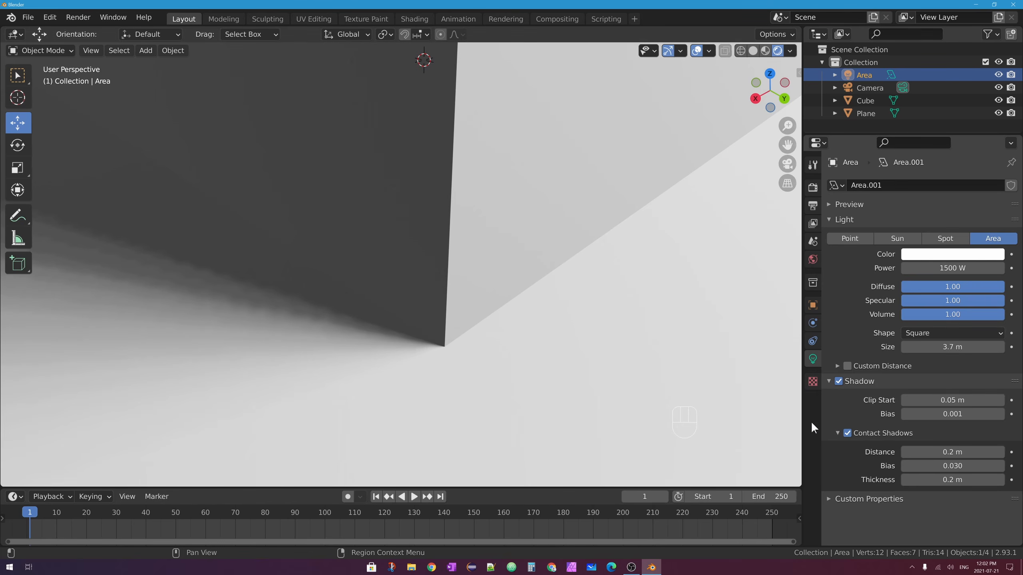
click(848, 433)
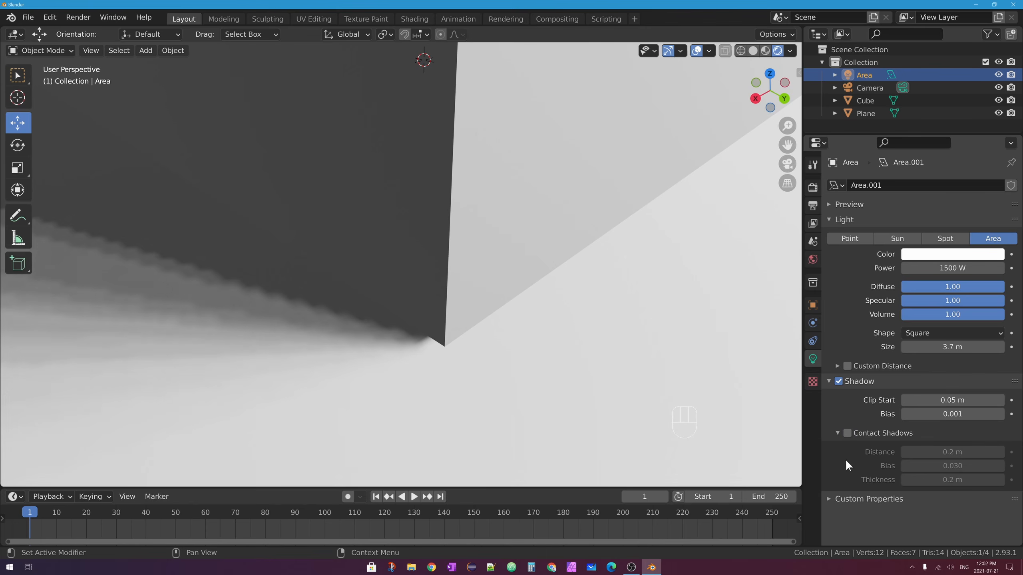
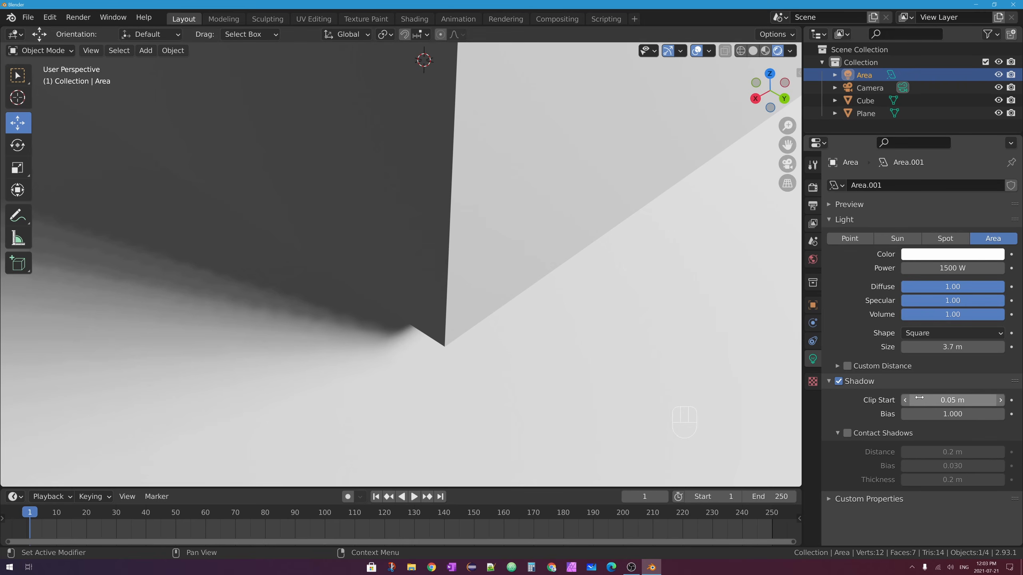
- Try a lower shadow bias on the area light, reset it to the default value and undo the last change
drag(947, 415, 912, 409)
right_click(910, 415)
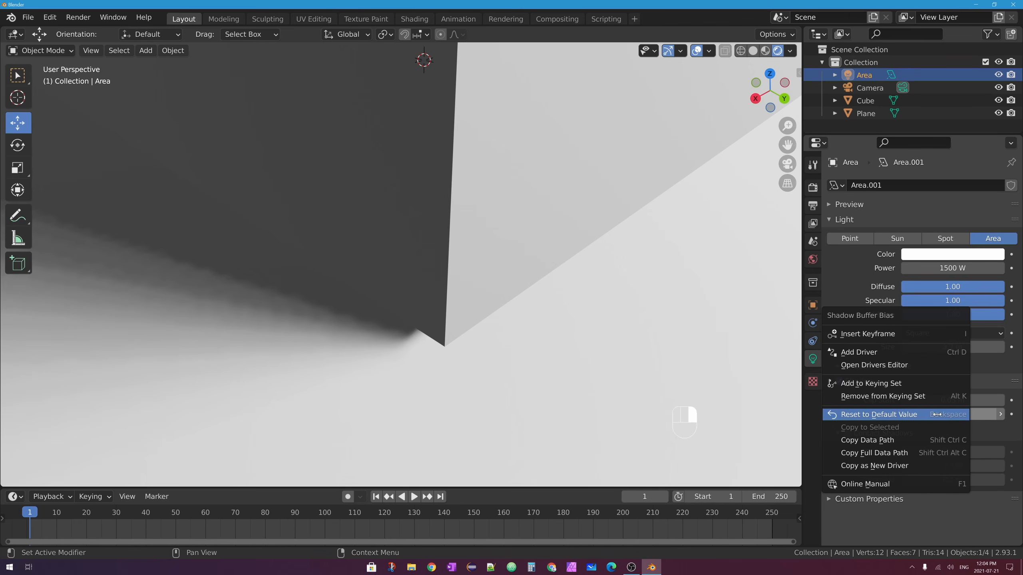
click(907, 418)
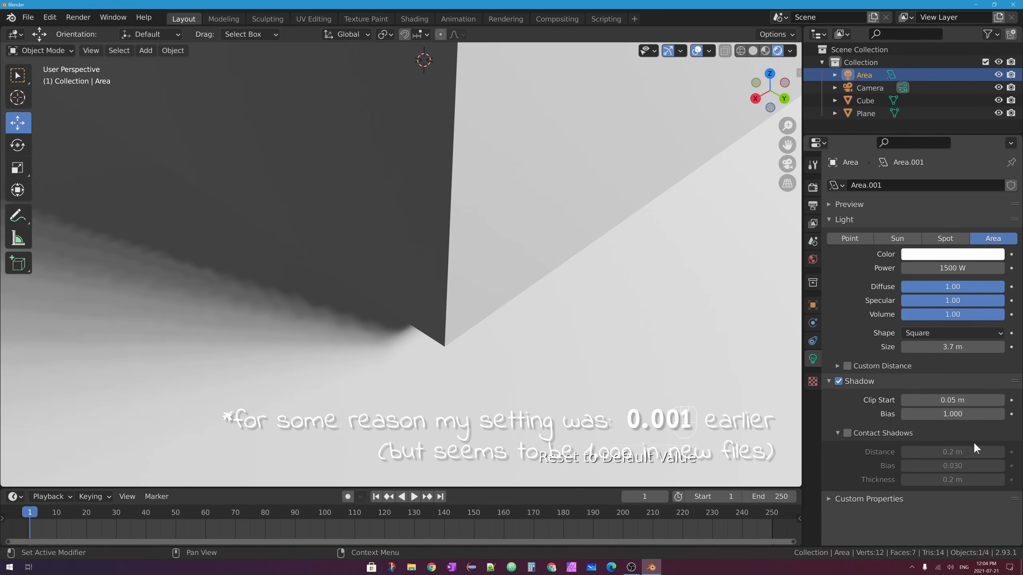
key(ctrl+z)
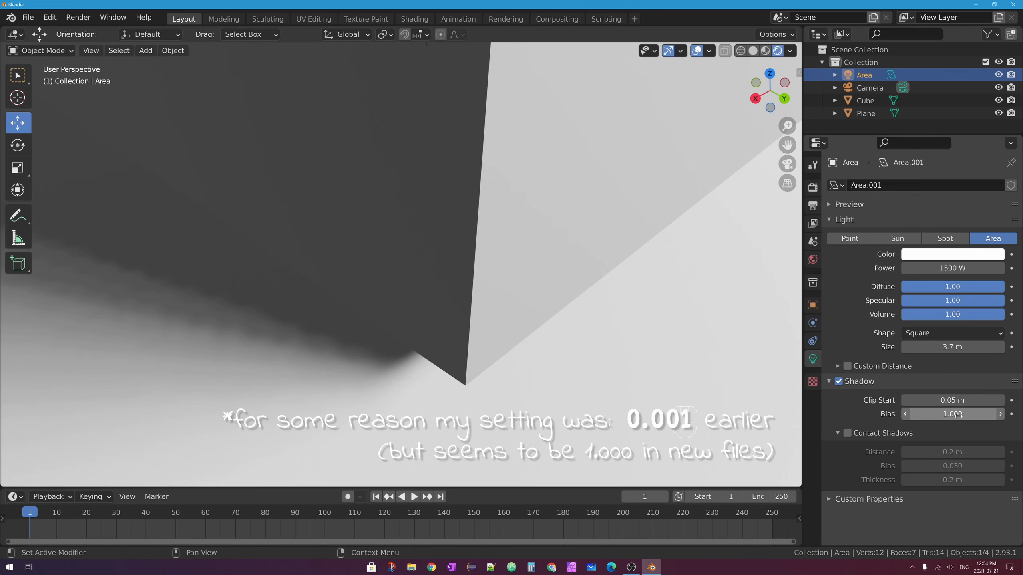
- Set the area light's shadow bias to 0.001 and turn Contact Shadows back on
drag(959, 414, 942, 414)
drag(953, 414, 927, 414)
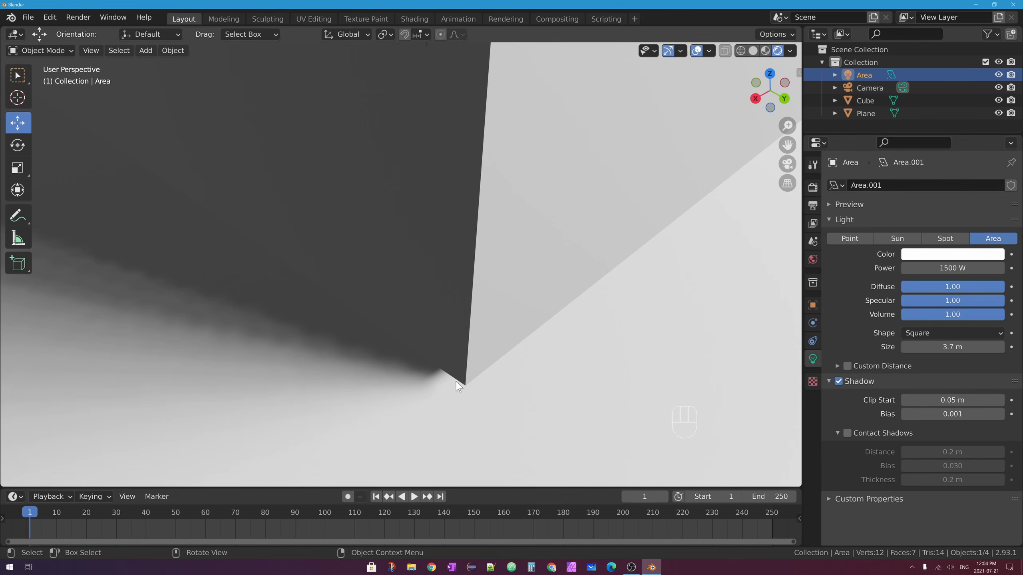
scroll(445, 362, down, 7)
scroll(454, 358, down, 2)
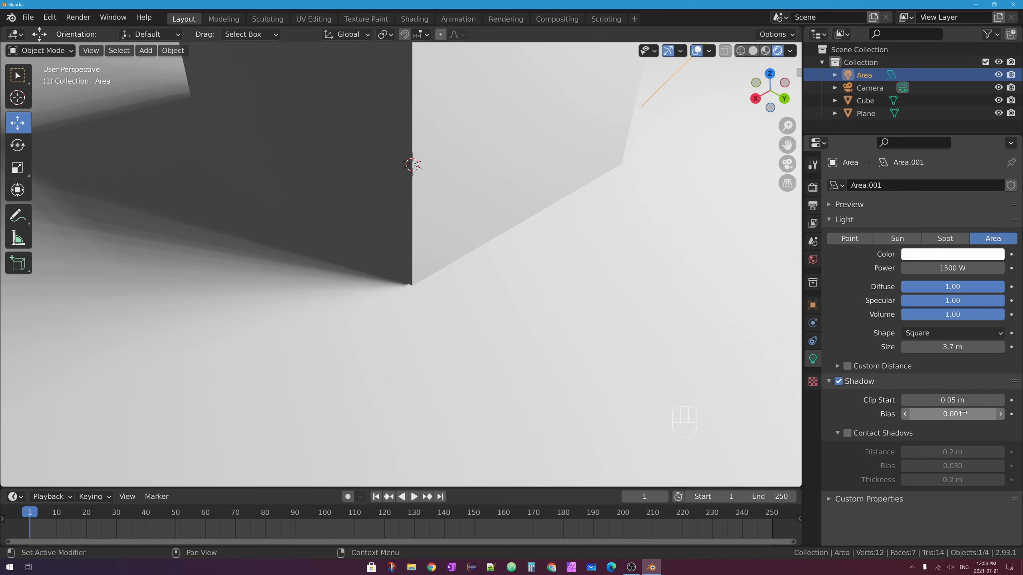
click(848, 433)
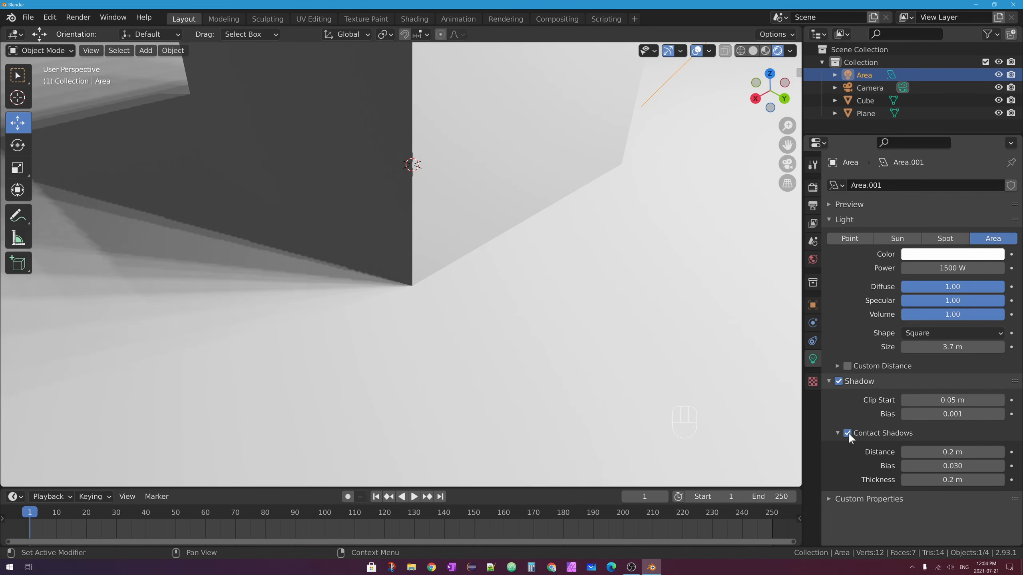
- Try contact shadow distances of 0.83 m and 0.42 m on the area light, then set the distance to 0.06 m
scroll(397, 310, up, 9)
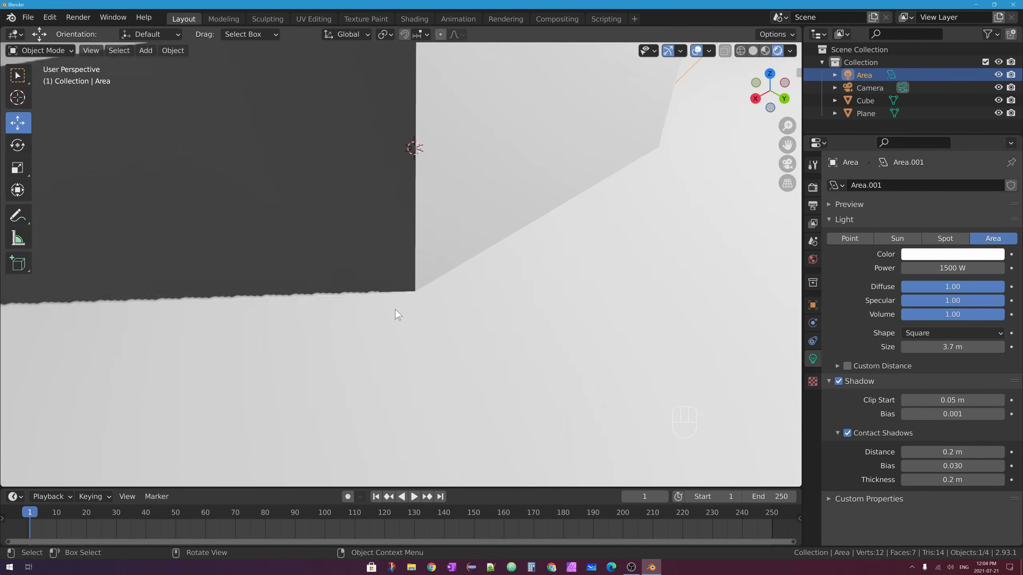
scroll(421, 336, down, 4)
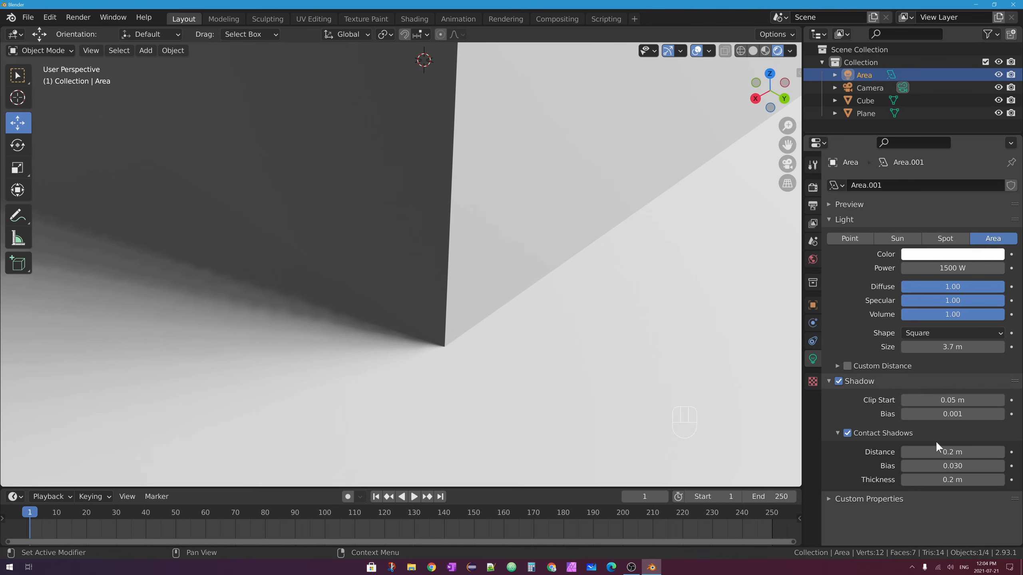
key(shift)
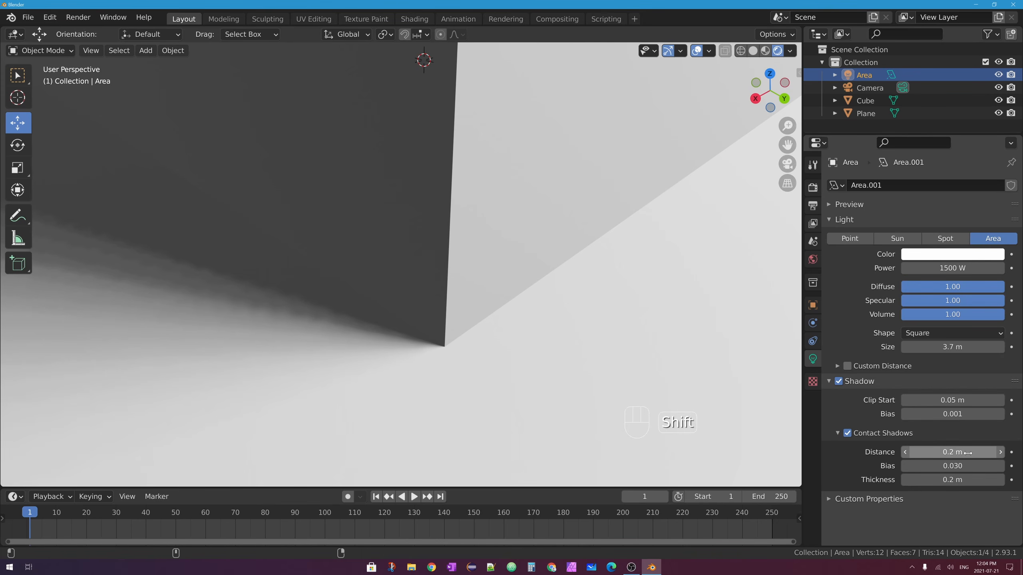
shift+drag(970, 452, 1003, 452)
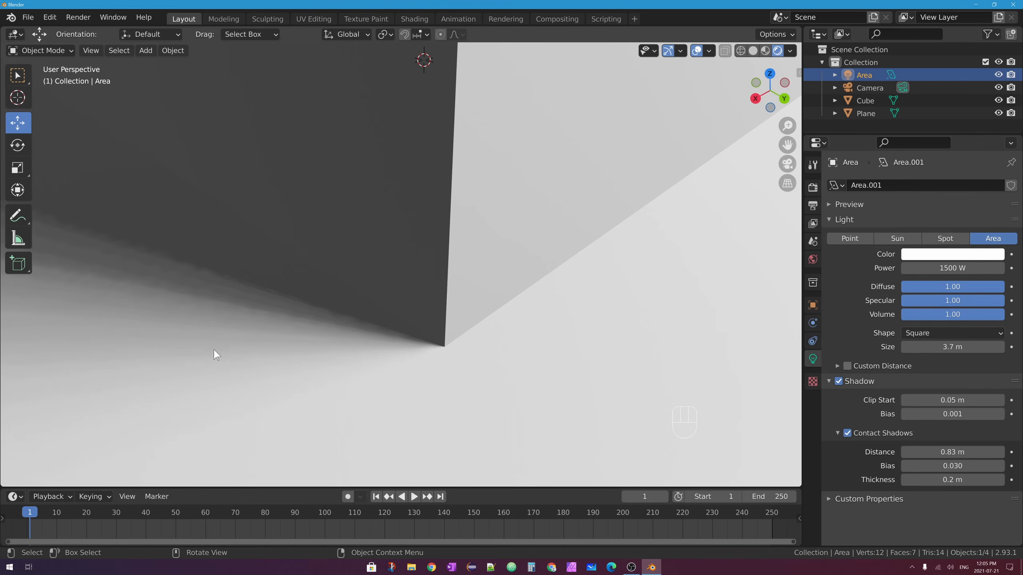
mouse_move(953, 452)
shift+mouse_down()
mouse_move(982, 452)
mouse_move(938, 452)
shift+mouse_up()
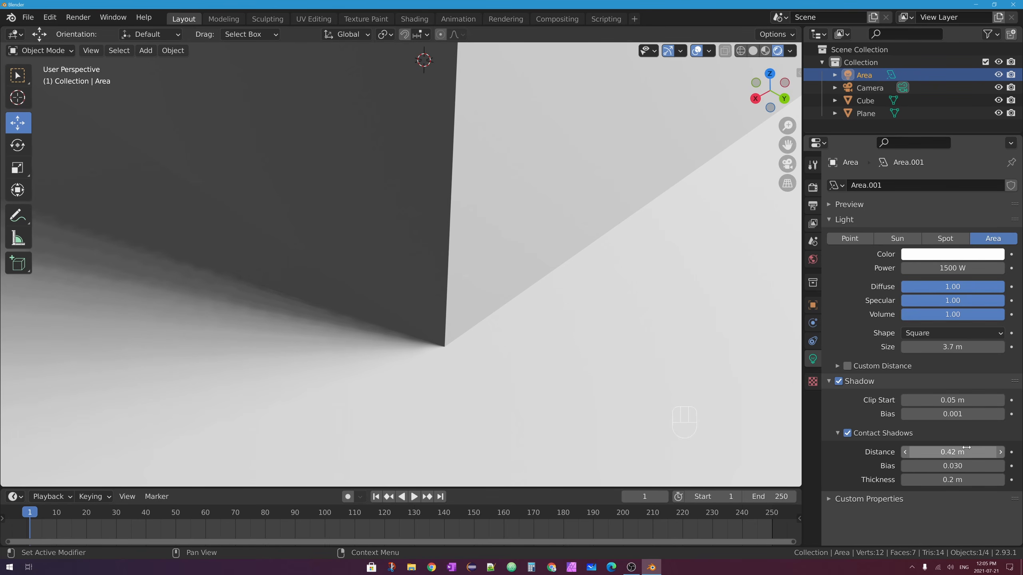
shift+drag(951, 452, 929, 452)
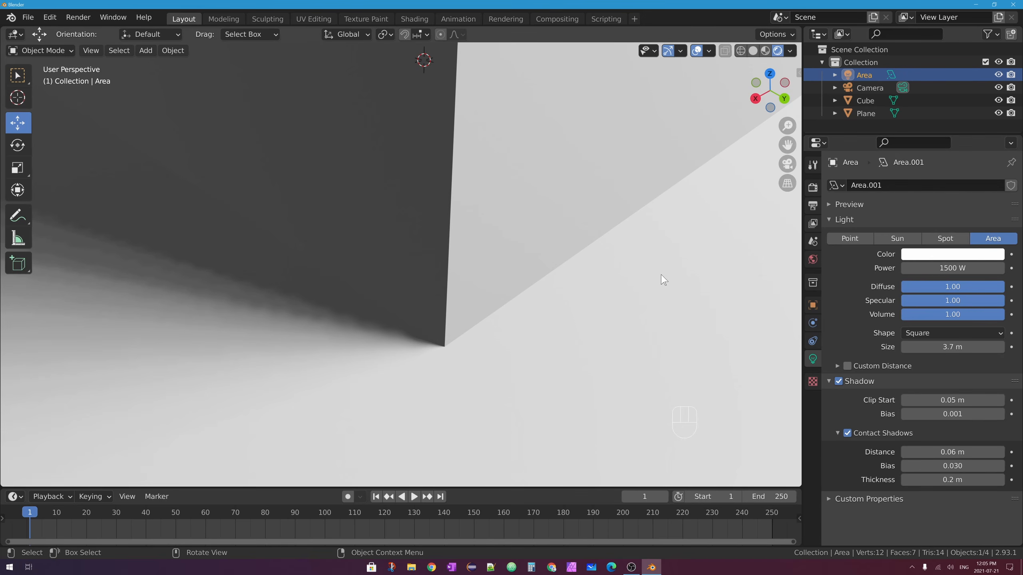
- Select the cube and scale it horizontally to a factor of about 0.02, keeping its height, to make a thin pole
scroll(660, 276, down, 4)
scroll(519, 205, down, 8)
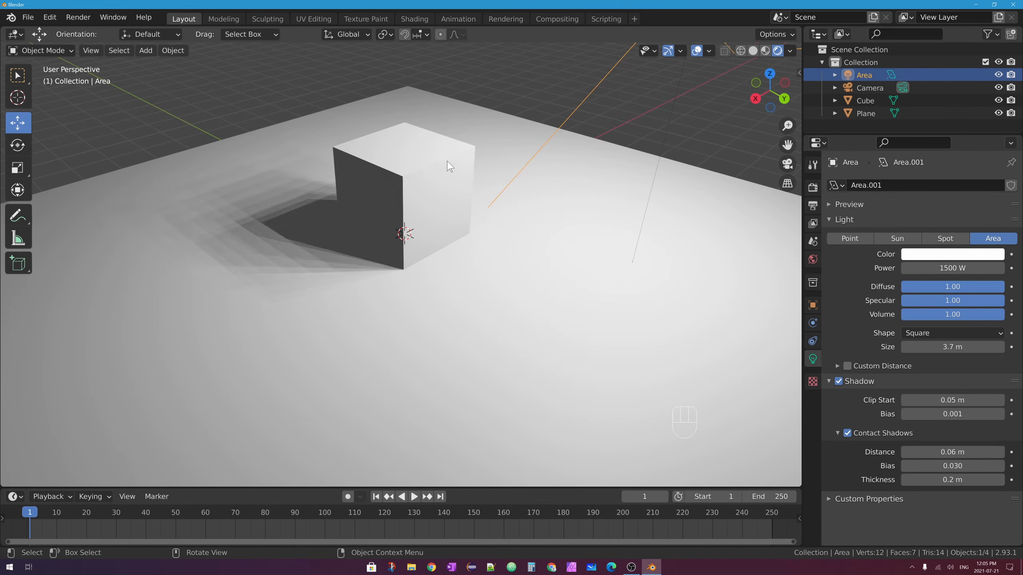
click(420, 166)
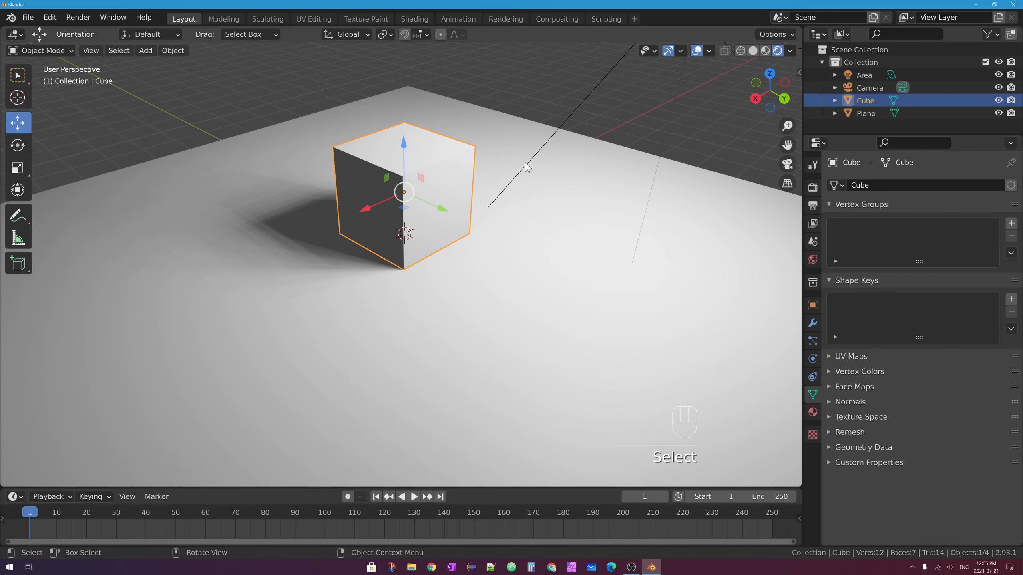
key(s)
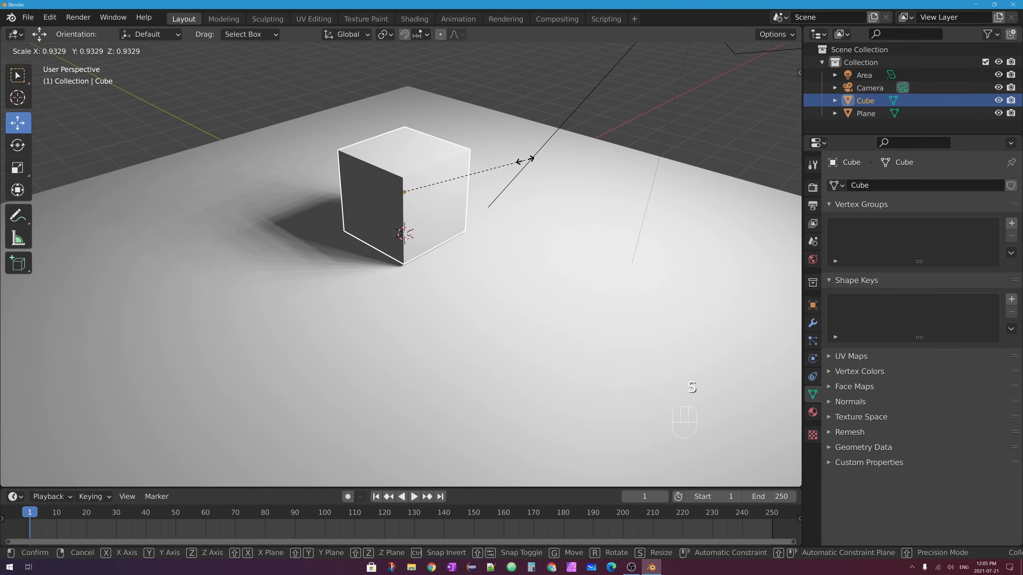
key(shift)
key(shift+z)
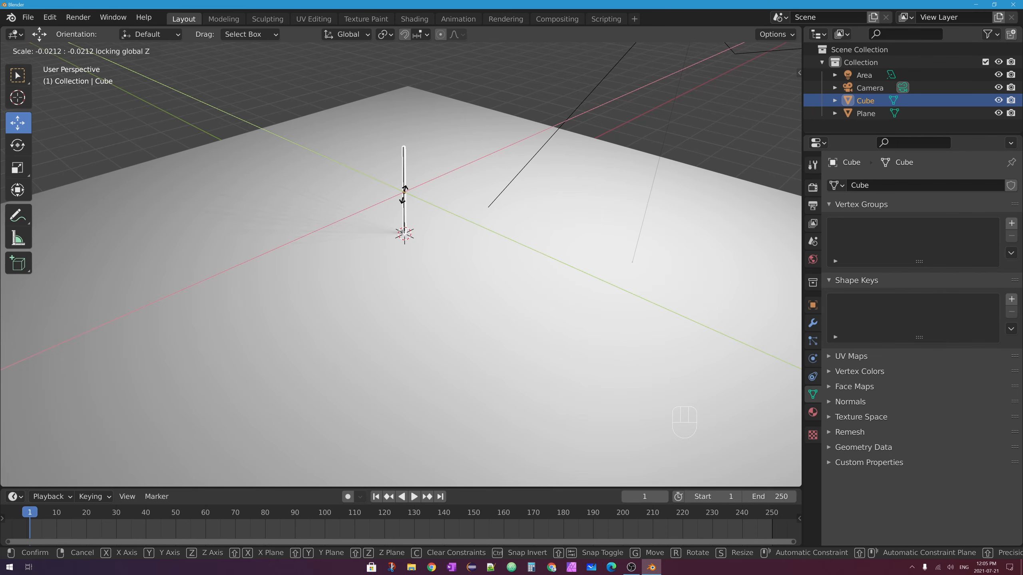
click(406, 198)
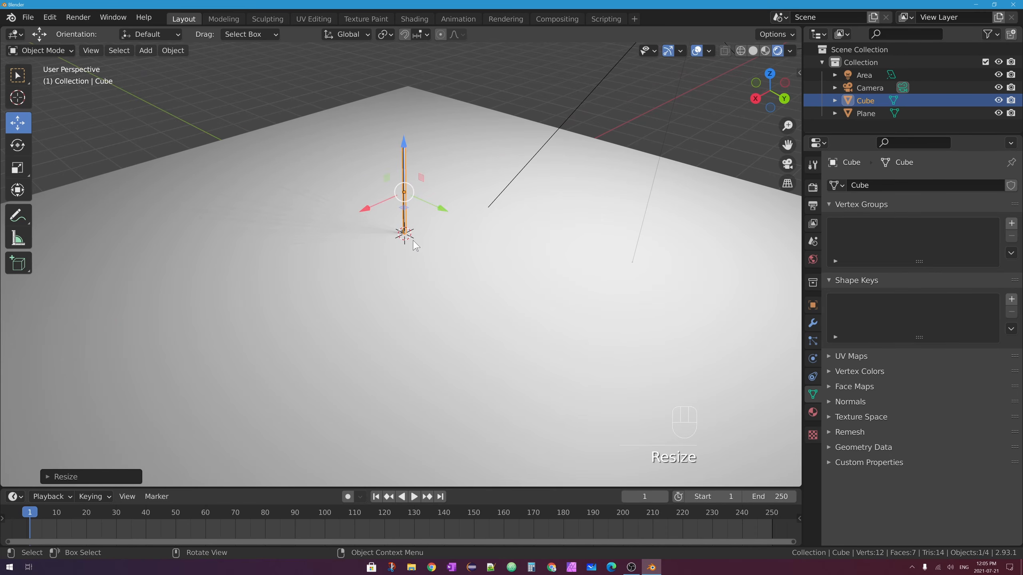
scroll(402, 227, up, 4)
scroll(401, 223, up, 6)
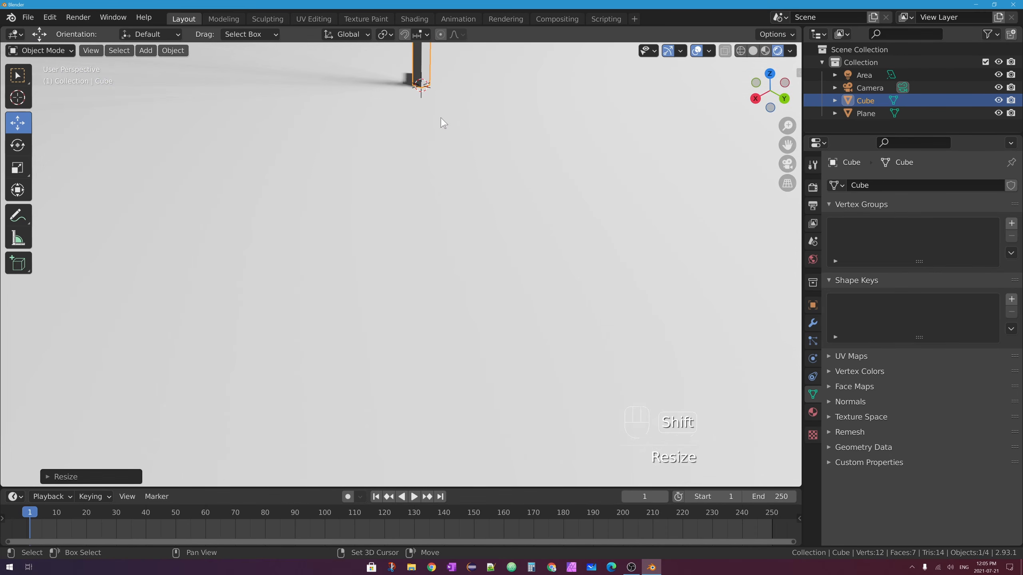
shift+middle_drag(433, 144, 441, 301)
scroll(425, 257, up, 3)
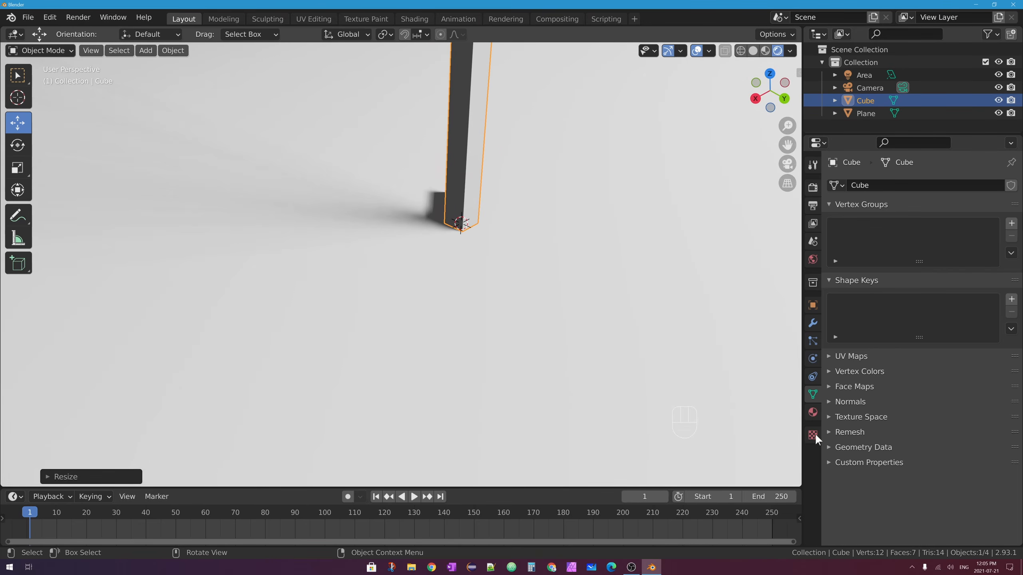
- Select the area light and turn its Contact Shadows off and back on to compare the shadow at the pole's base
scroll(486, 176, down, 10)
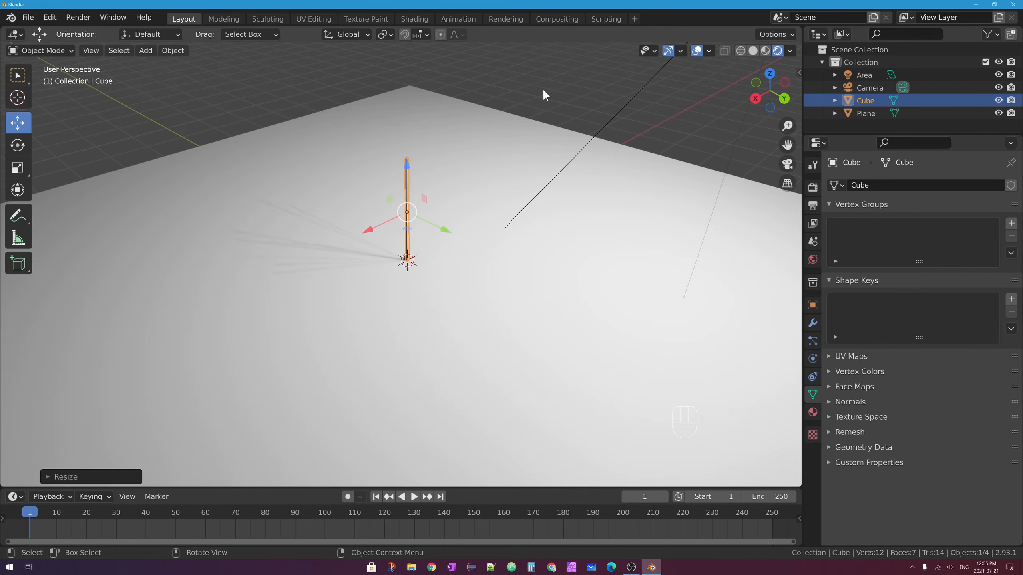
click(716, 77)
scroll(417, 245, up, 10)
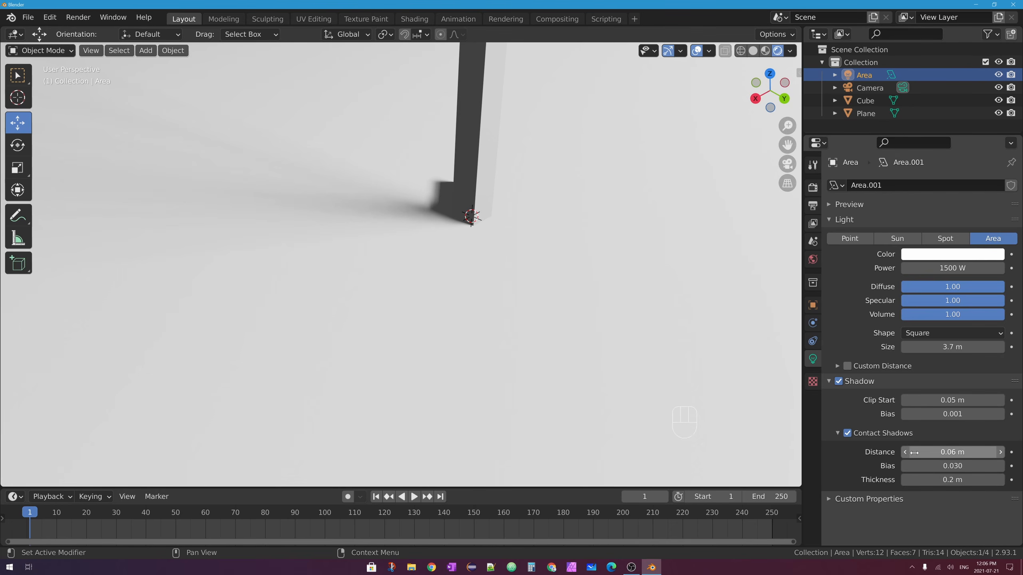
click(847, 432)
click(847, 432)
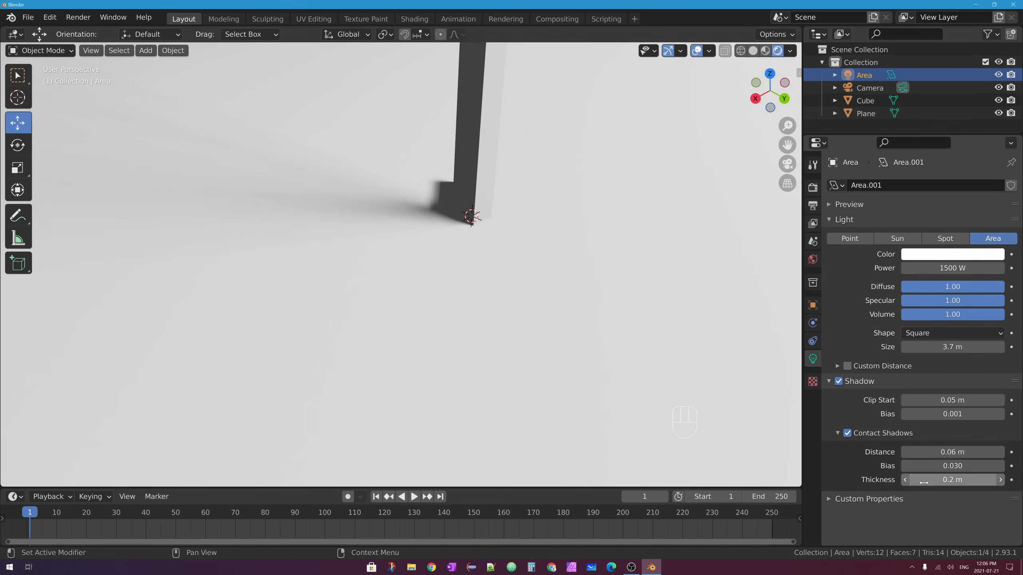
- Set the area light's contact shadow distance to 0.04 m and its thickness to 0.042 m
mouse_move(952, 452)
shift+mouse_down()
mouse_move(931, 452)
mouse_move(944, 452)
shift+mouse_up()
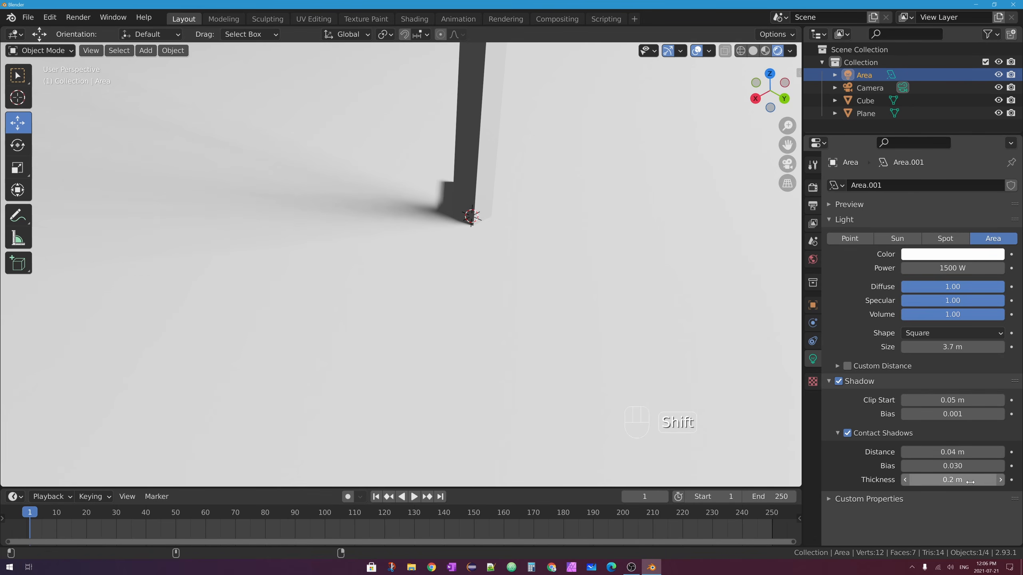
mouse_move(952, 479)
shift+mouse_down()
mouse_move(931, 479)
mouse_move(969, 481)
shift+mouse_up()
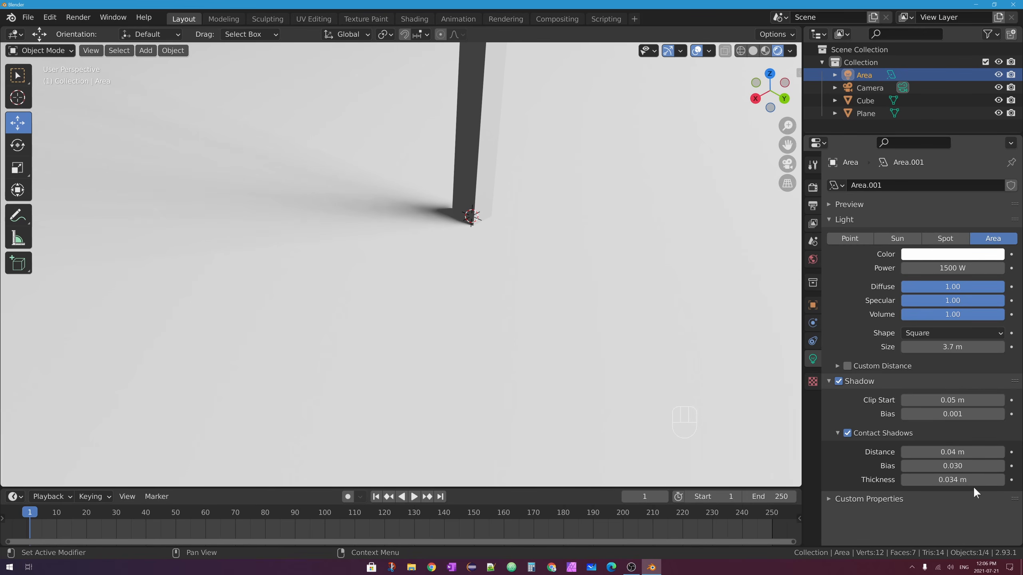
shift+drag(975, 481, 987, 481)
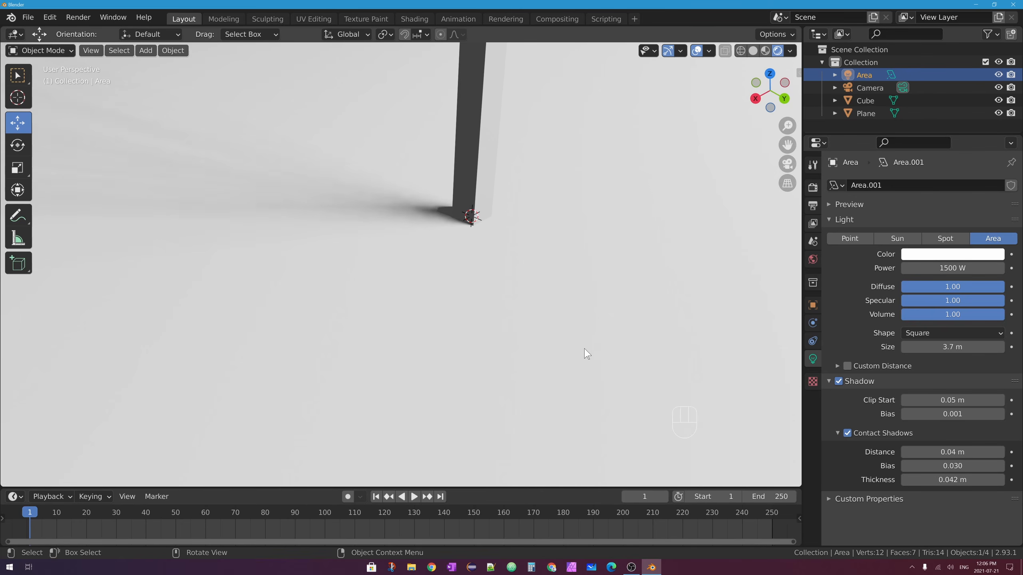
- Hide the viewport overlays and gizmos to leave an unobstructed view of the pole and its shadow
scroll(586, 340, down, 2)
scroll(586, 340, down, 6)
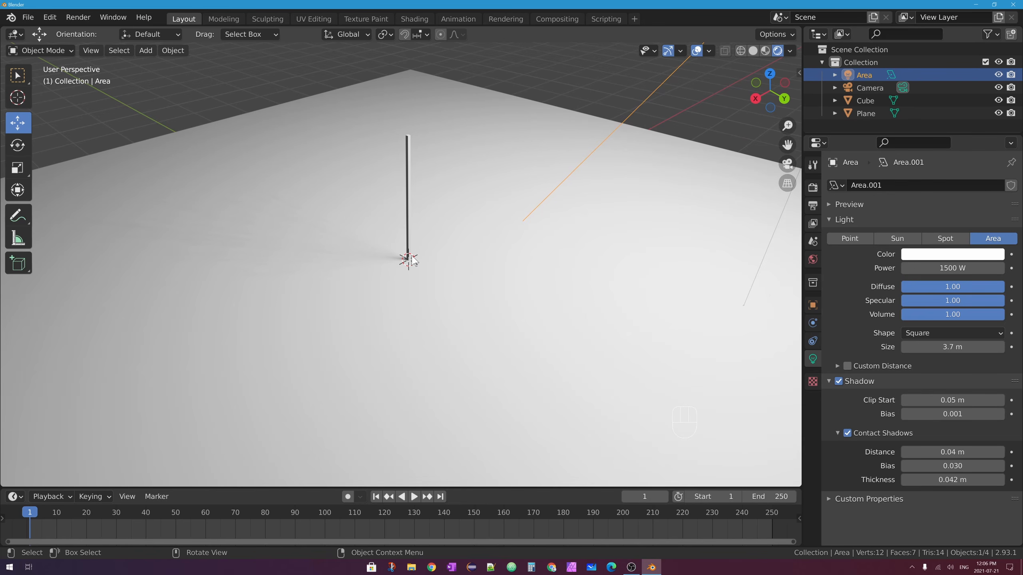
click(698, 51)
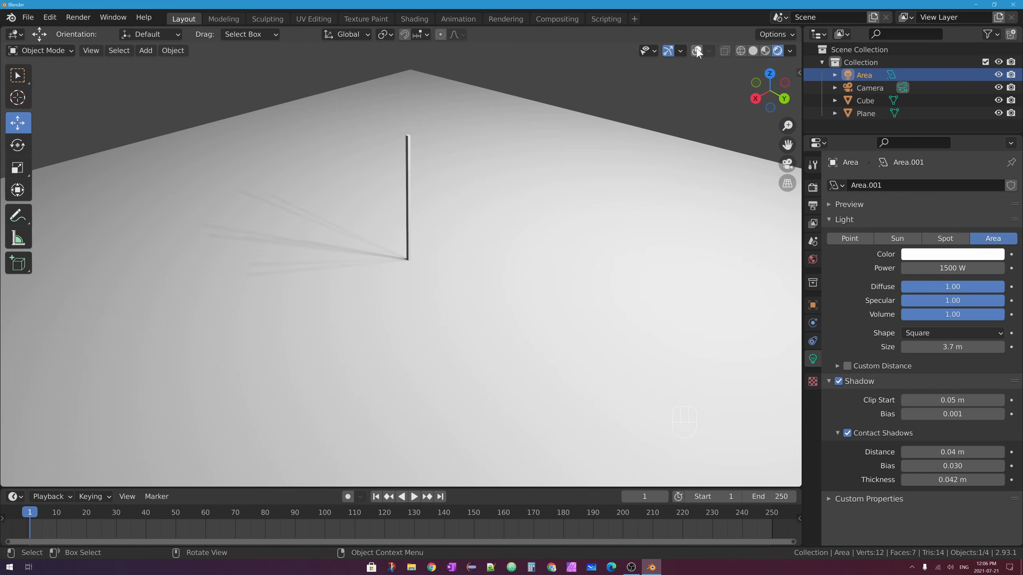
click(667, 51)
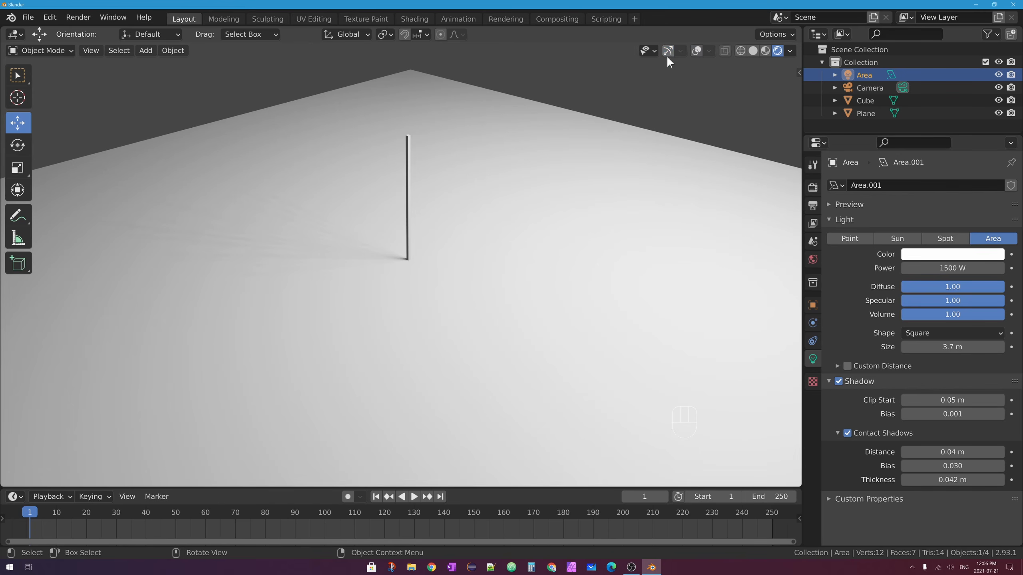
click(698, 52)
click(698, 51)
- Examine the pole's soft shadow up close, from the contact point at its base to the far end on the plane
scroll(430, 253, up, 3)
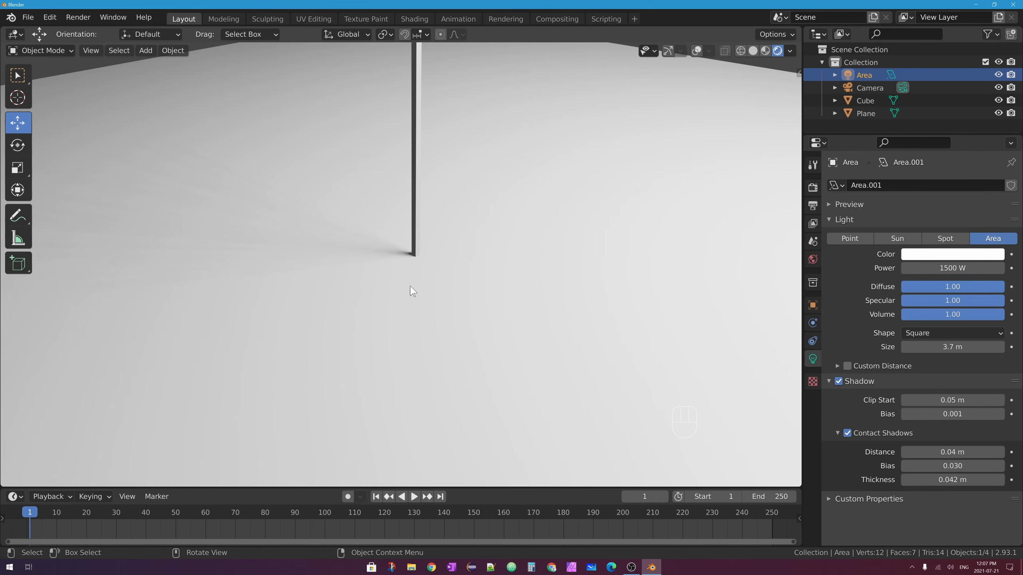
scroll(421, 254, up, 4)
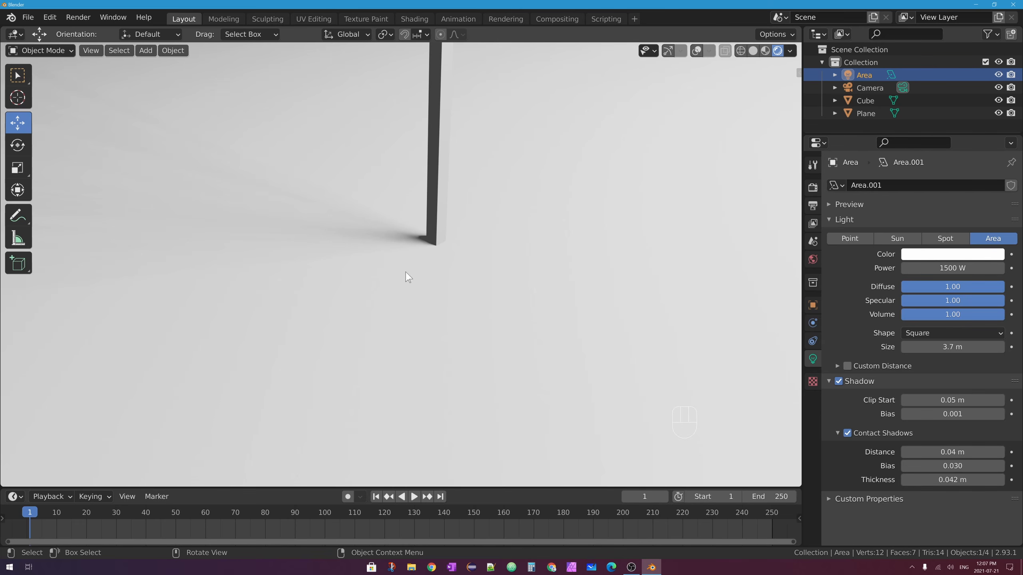
shift+middle_drag(389, 241, 27, 385)
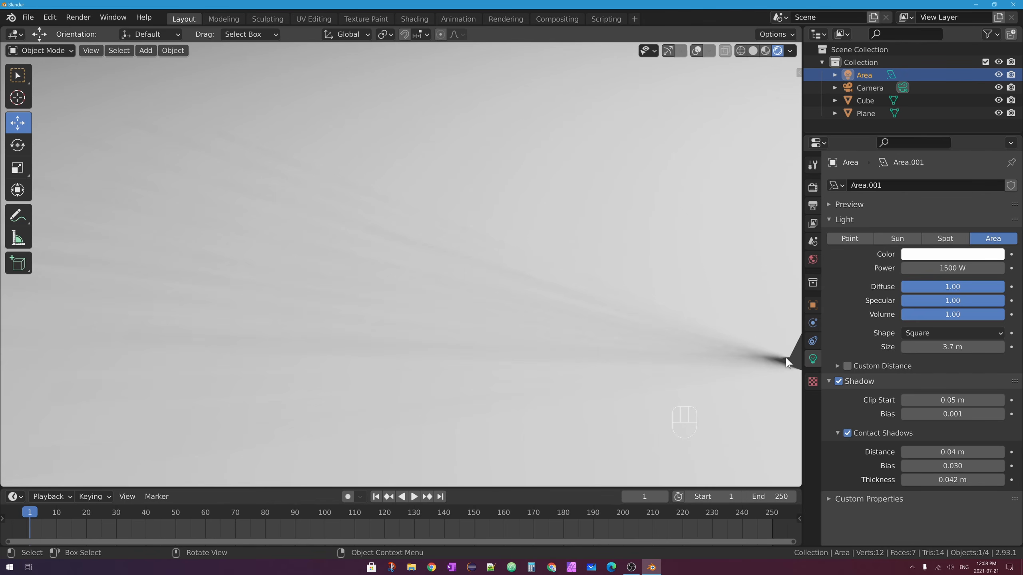
mouse_move(763, 357)
shift+middle_down()
mouse_move(707, 336)
mouse_move(724, 336)
mouse_move(702, 325)
mouse_move(712, 323)
shift+middle_up()
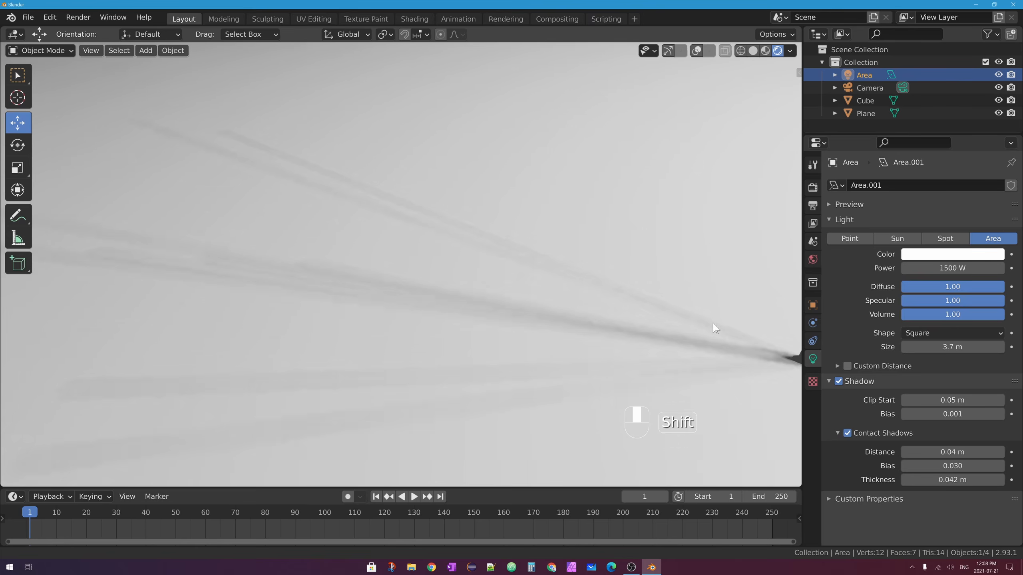
ctrl+middle_drag(689, 267, 684, 313)
shift+middle_drag(557, 250, 731, 275)
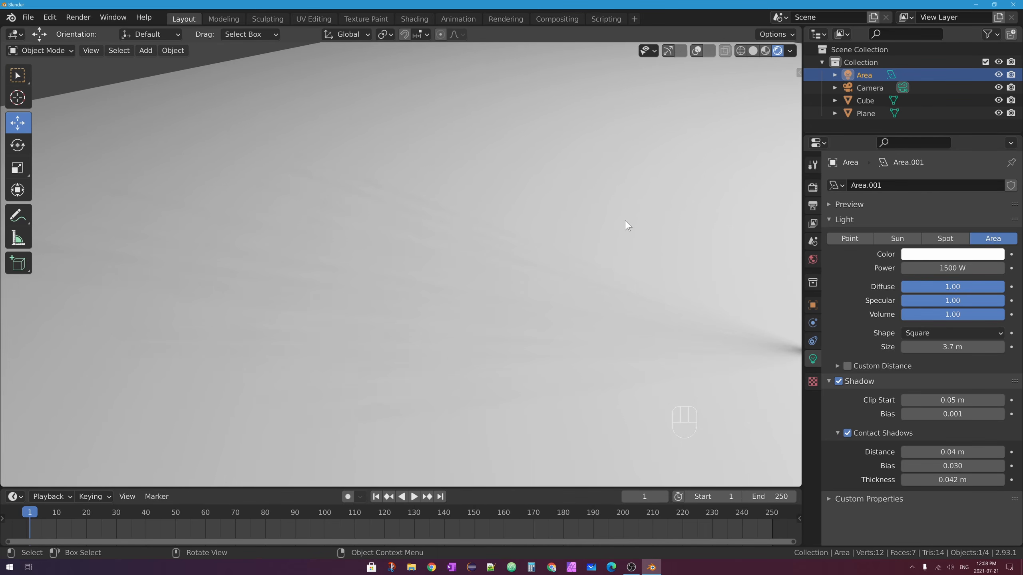
shift+middle_drag(563, 302, 446, 300)
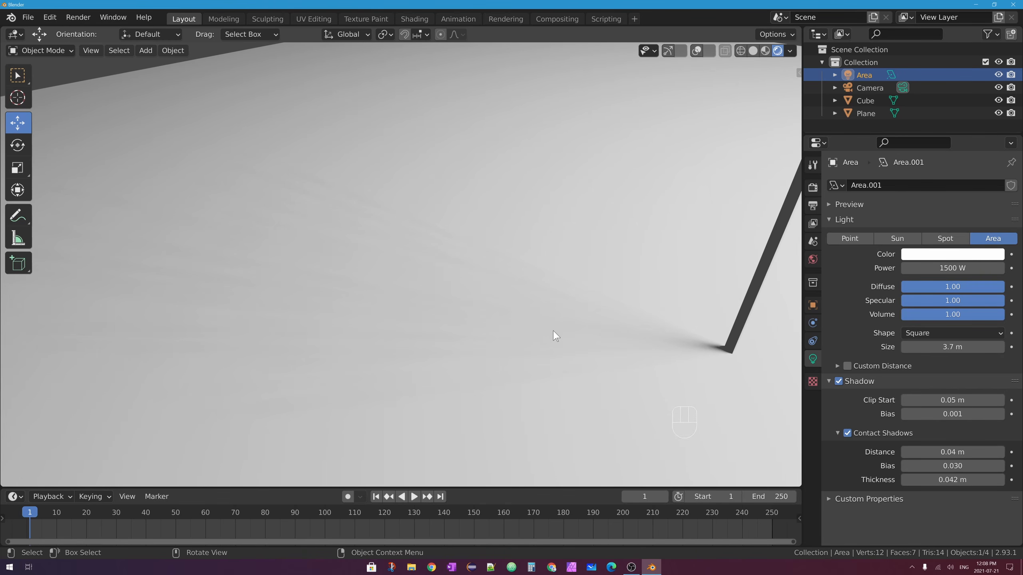
middle_drag(732, 378, 699, 362)
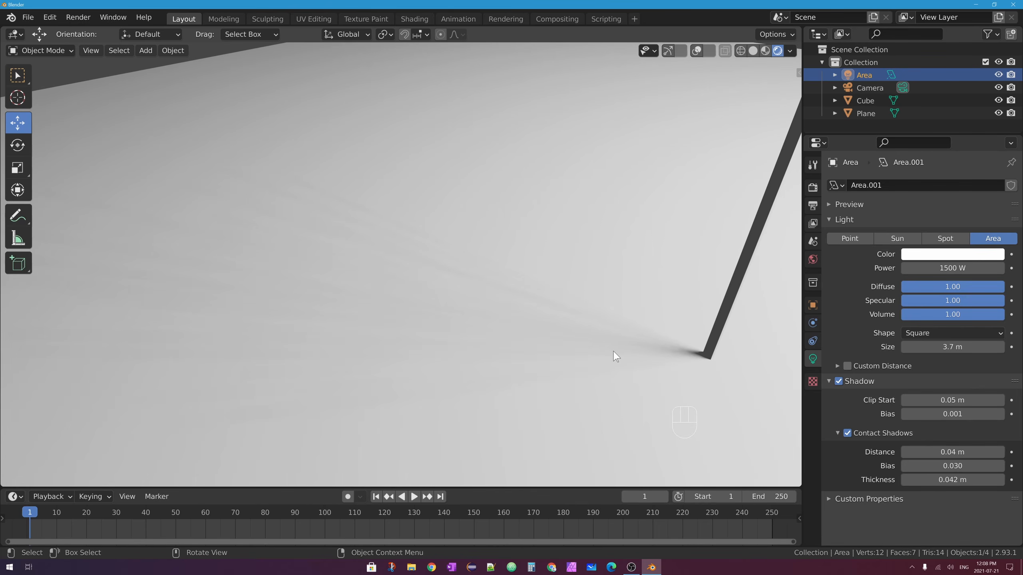
shift+middle_drag(657, 285, 551, 287)
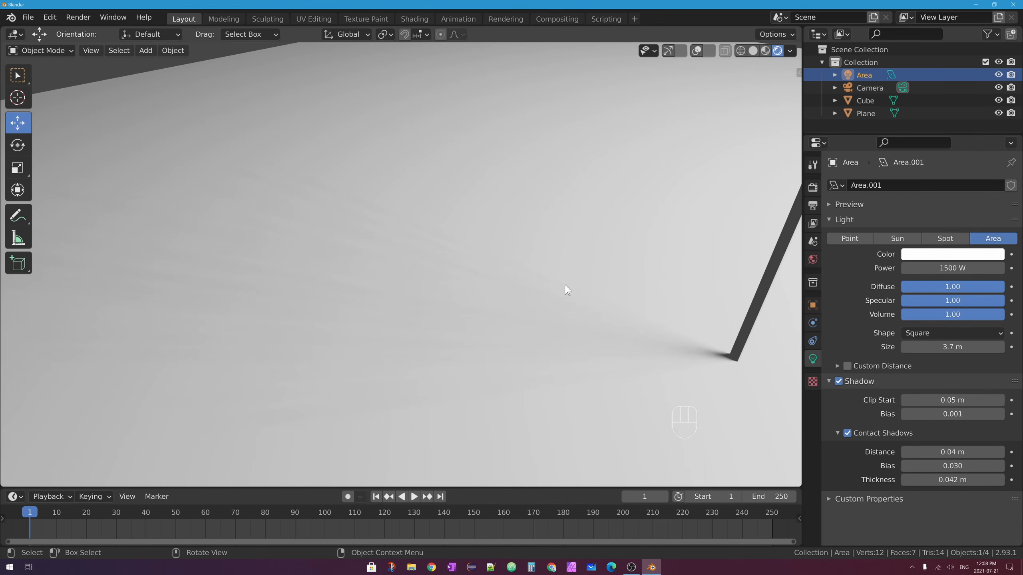
ctrl+middle_drag(646, 226, 657, 351)
shift+middle_drag(625, 314, 470, 301)
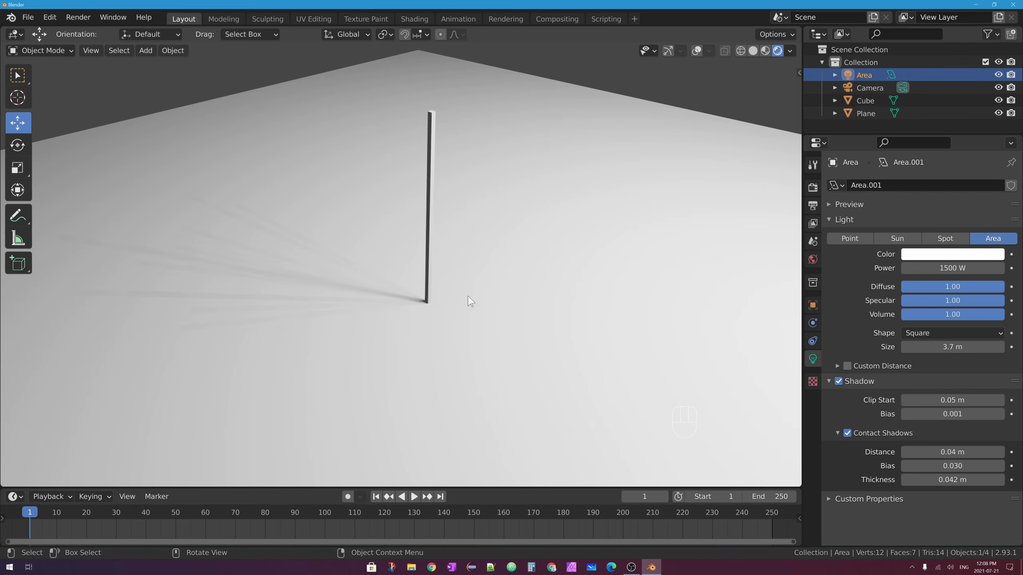
- Select the pole and show the viewport overlays and gizmos again
click(429, 196)
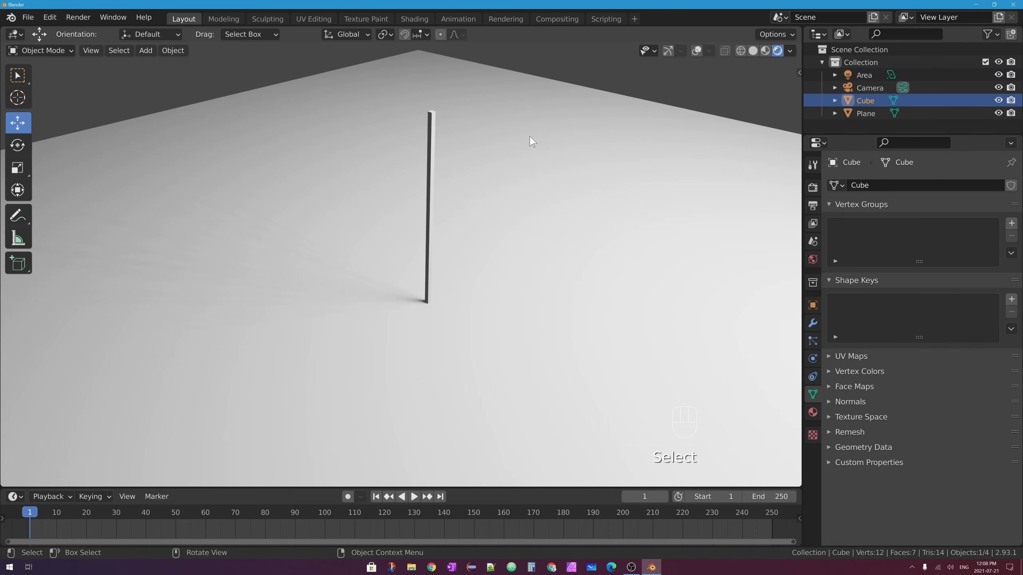
click(697, 49)
click(669, 50)
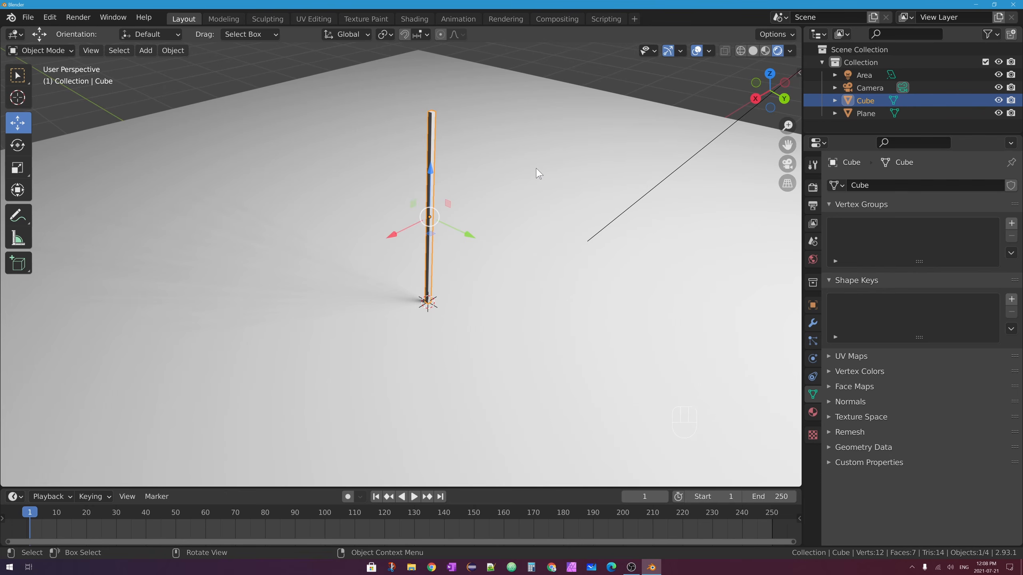
- Widen the pole into a block by scaling it in X and Y only, and enlarge the whole block uniformly until it covers much of the plane
key(s)
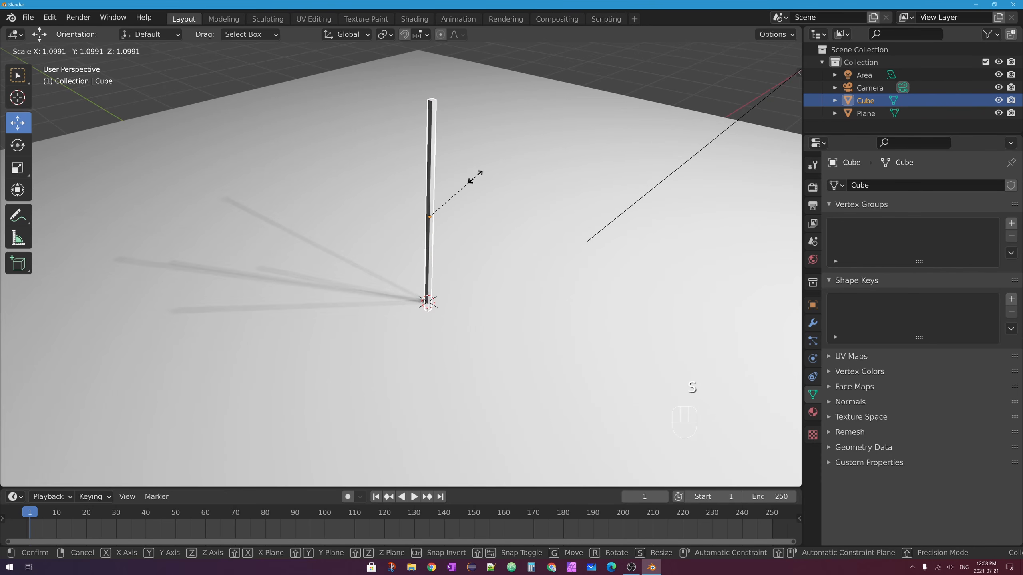
key(shift+z)
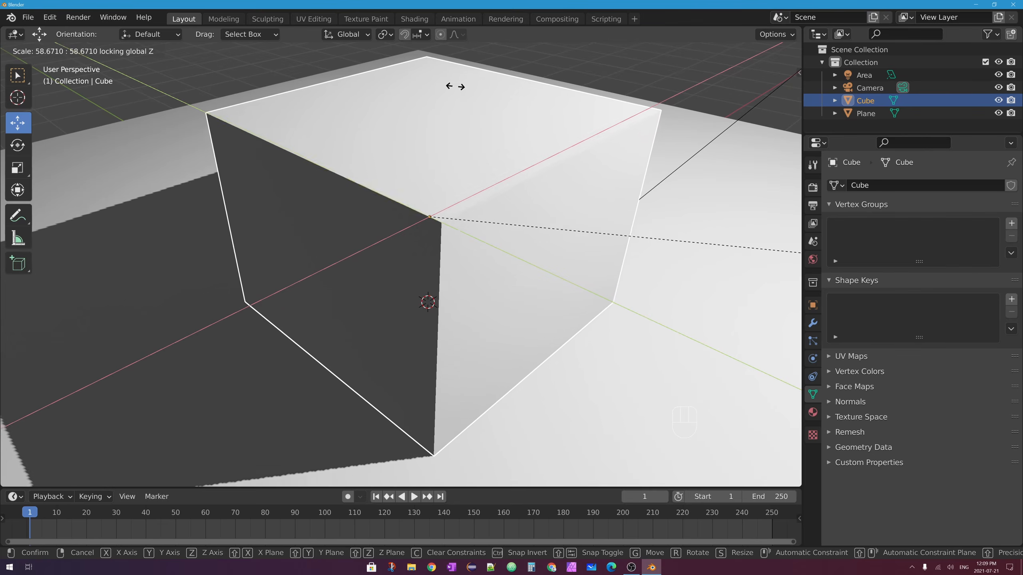
click(310, 62)
scroll(403, 156, down, 8)
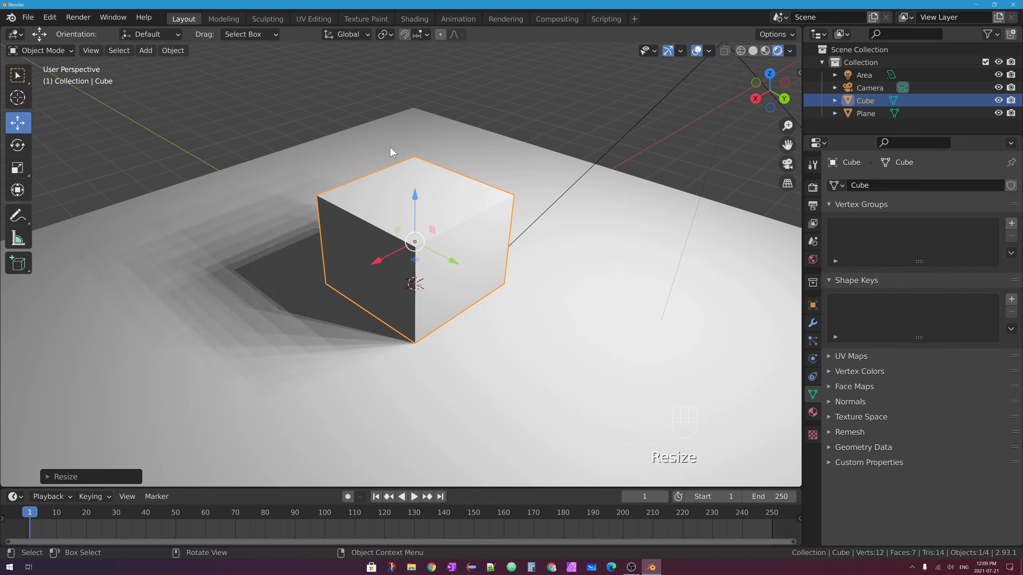
key(s)
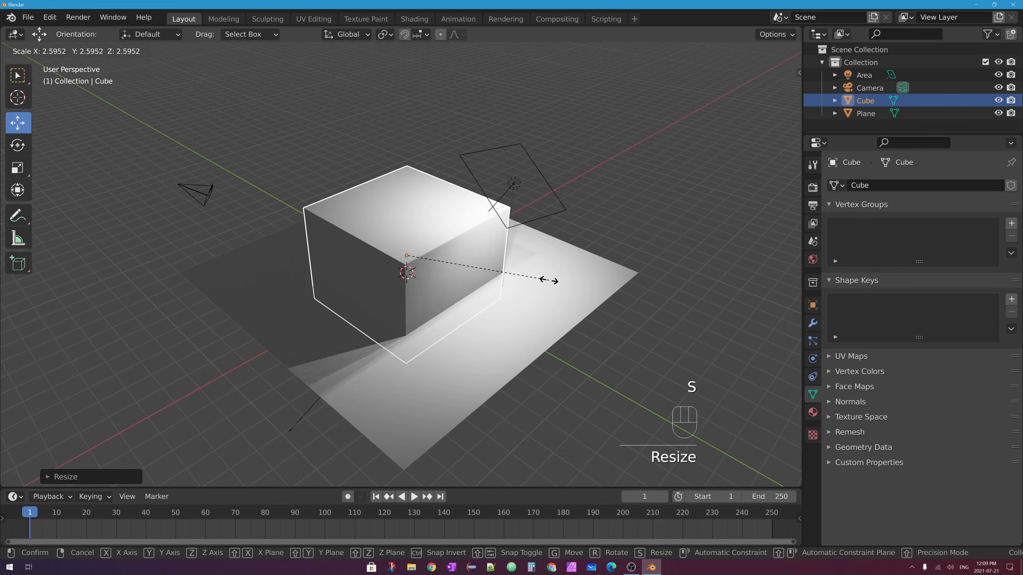
click(574, 297)
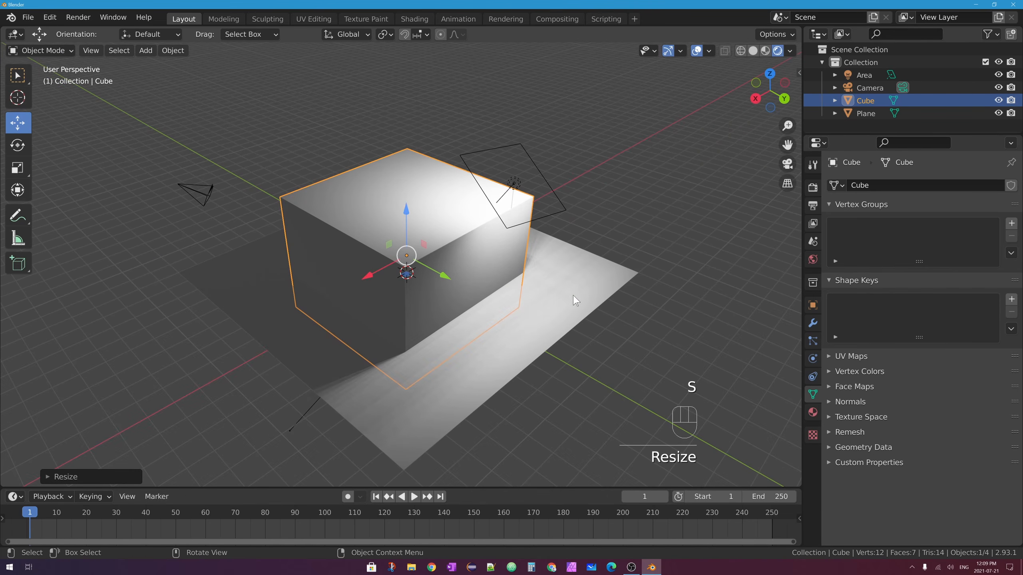
- Move the area light higher and farther away from the block, and shift it sideways in a second move
middle_drag(511, 315, 531, 173)
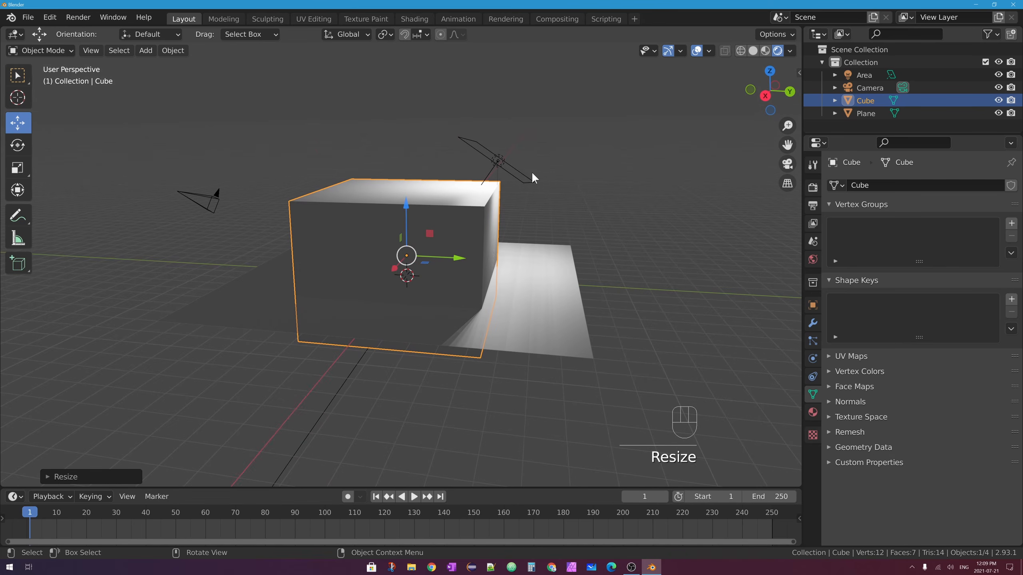
click(498, 161)
key(g)
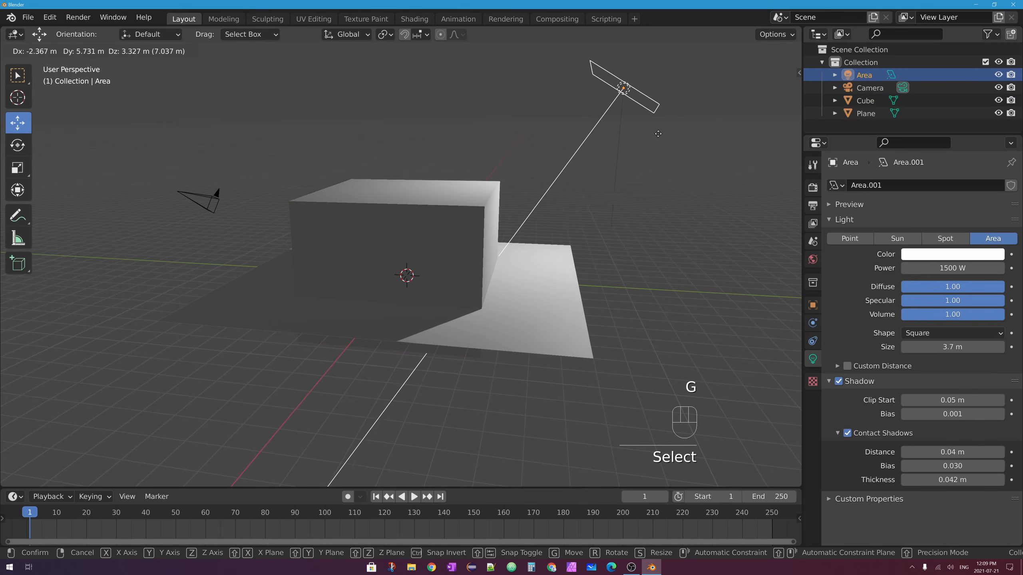
click(676, 130)
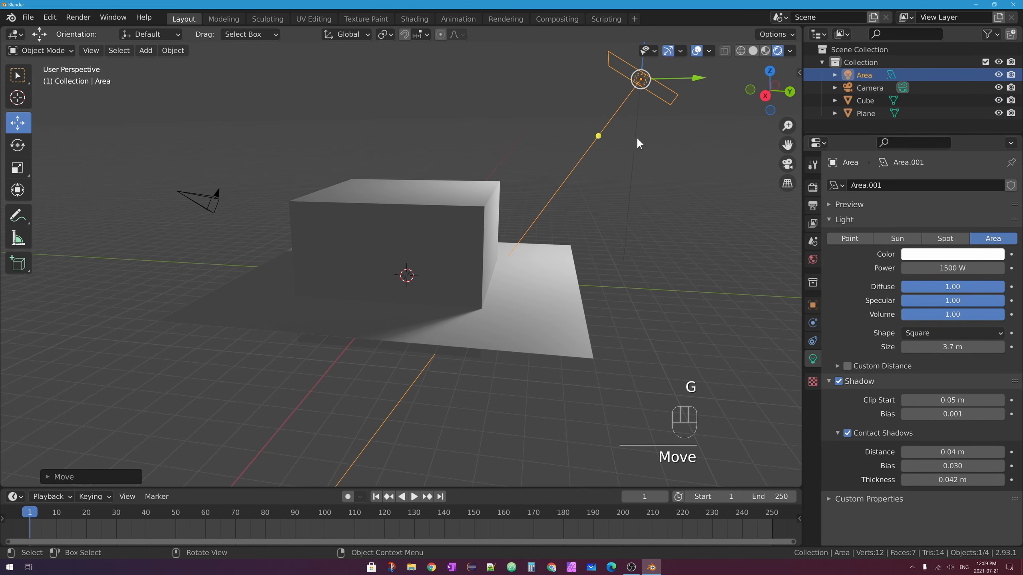
middle_drag(673, 105, 535, 157)
key(g)
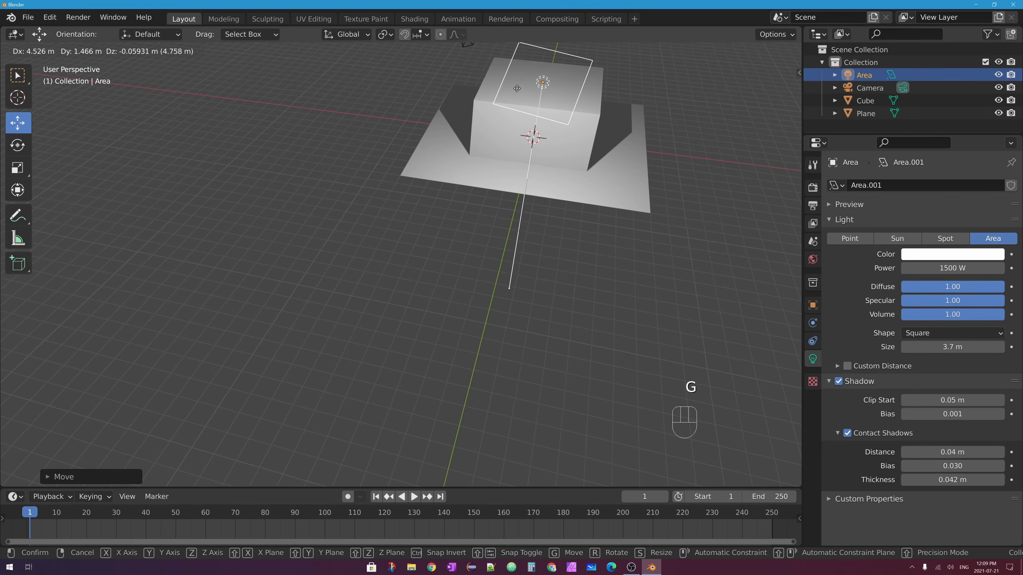
click(443, 162)
middle_drag(443, 162, 577, 133)
- Lower the plane along the global Z axis to the underside of the enlarged block
click(360, 245)
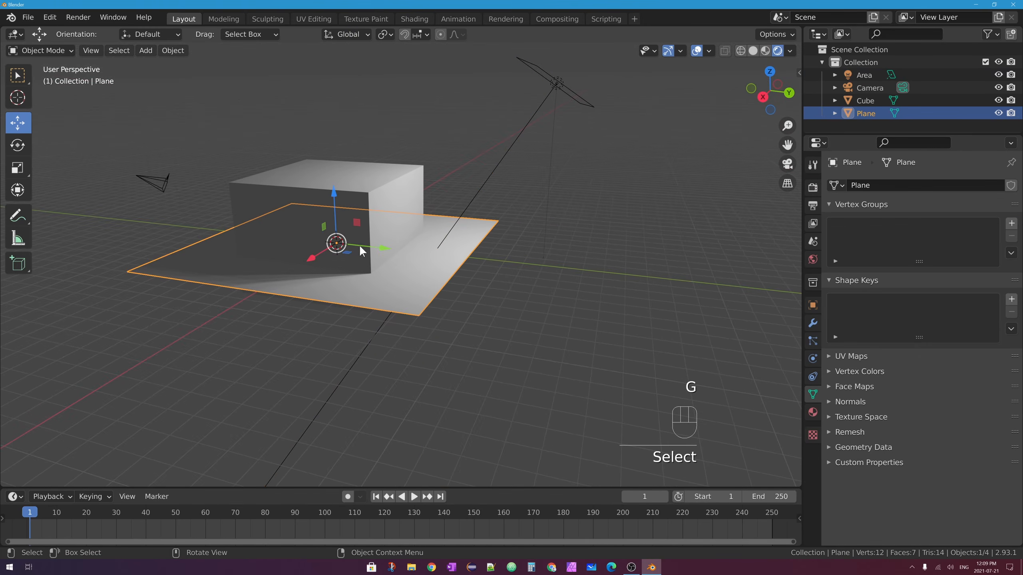
key(g)
key(z)
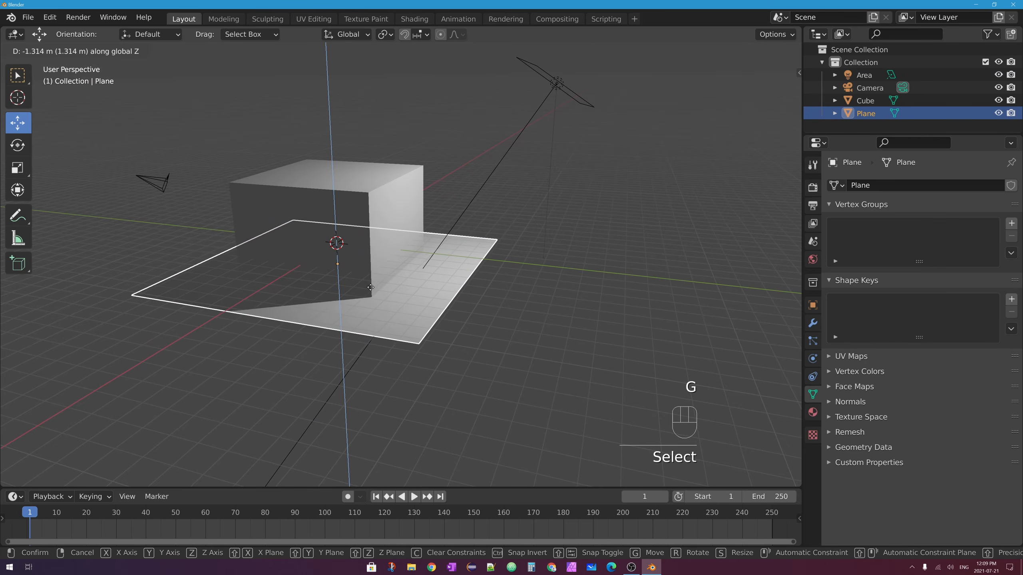
click(379, 308)
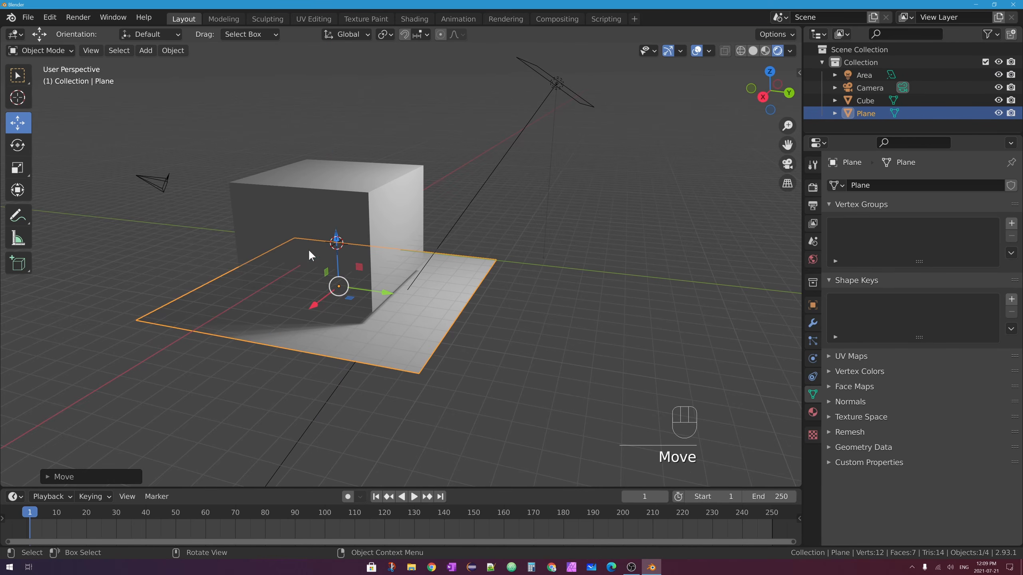
- Select the block and enter Edit Mode to work on its mesh
middle_drag(309, 249, 456, 235)
click(335, 235)
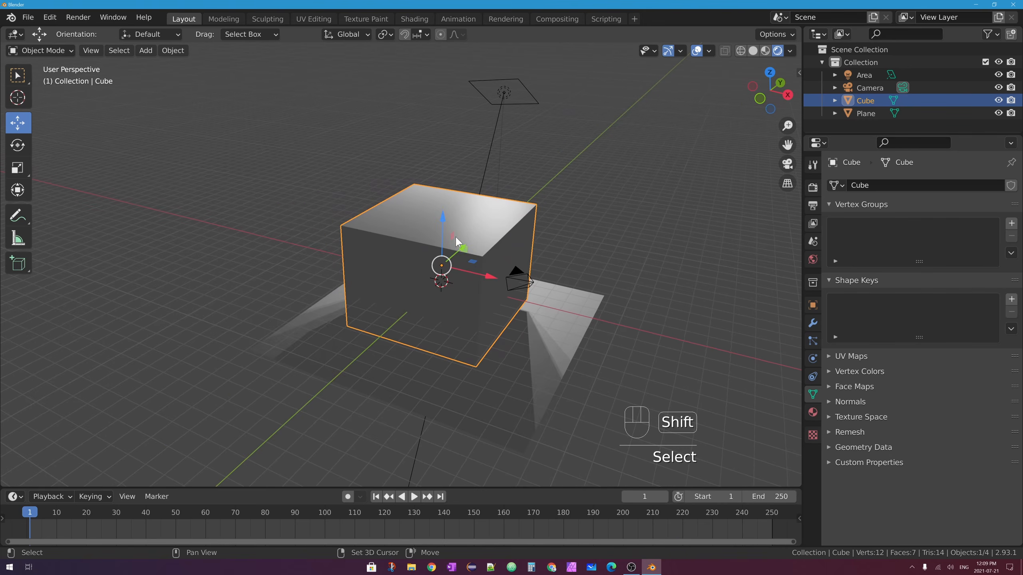
key(Tab)
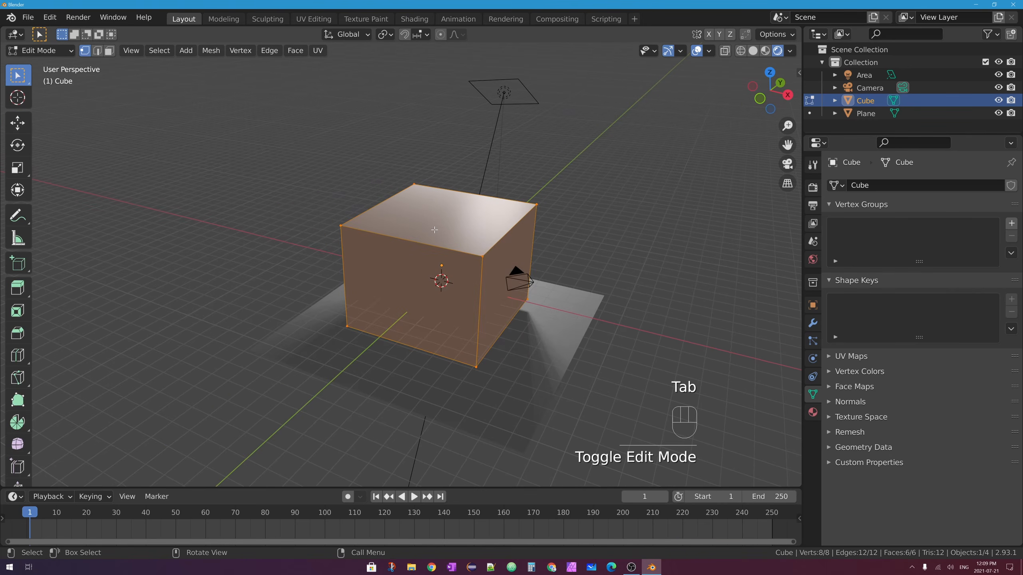
- Delete the cube's two adjacent side faces that face the view, opening the room's interior
click(109, 50)
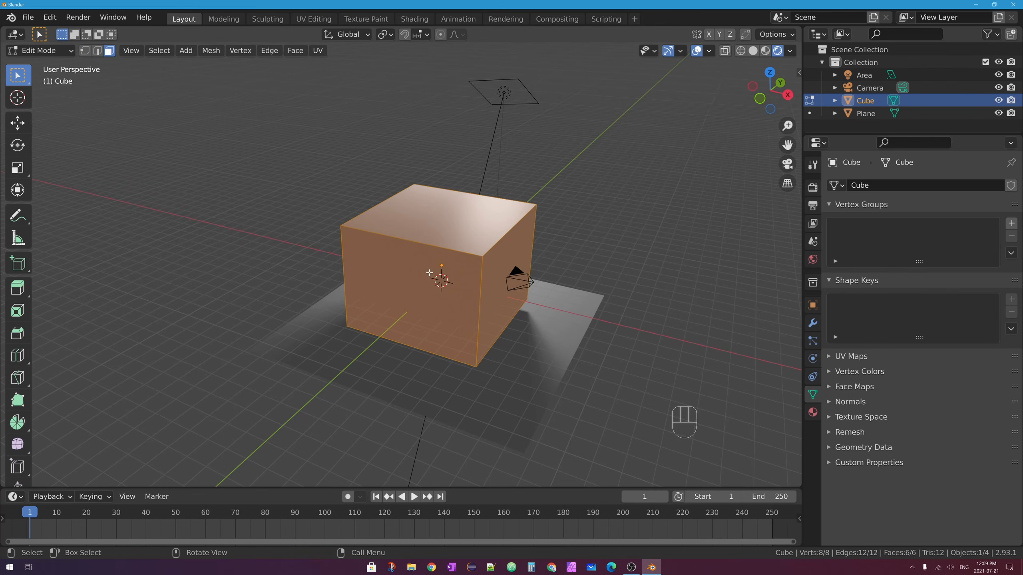
click(429, 273)
shift+click(511, 302)
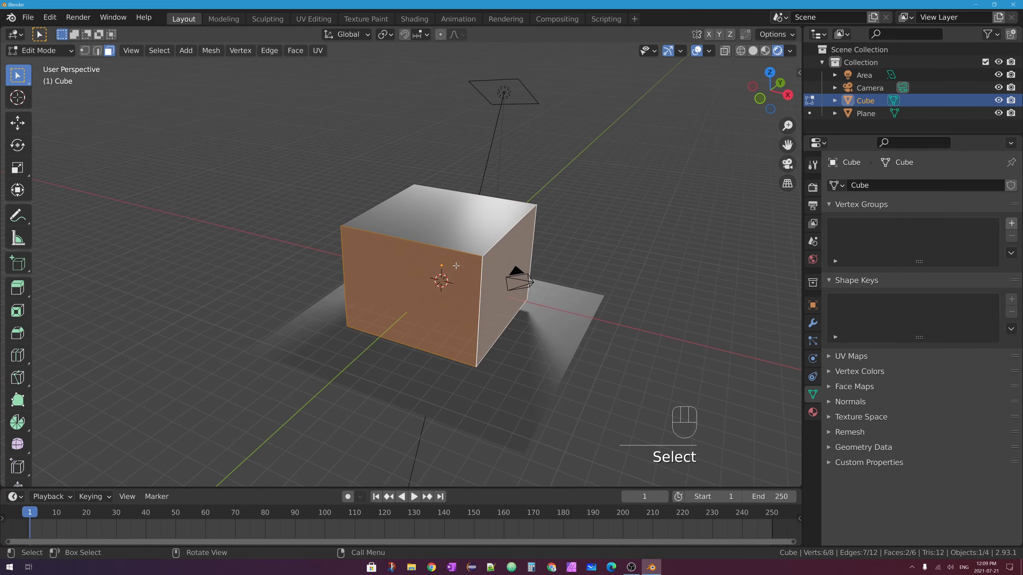
key(x)
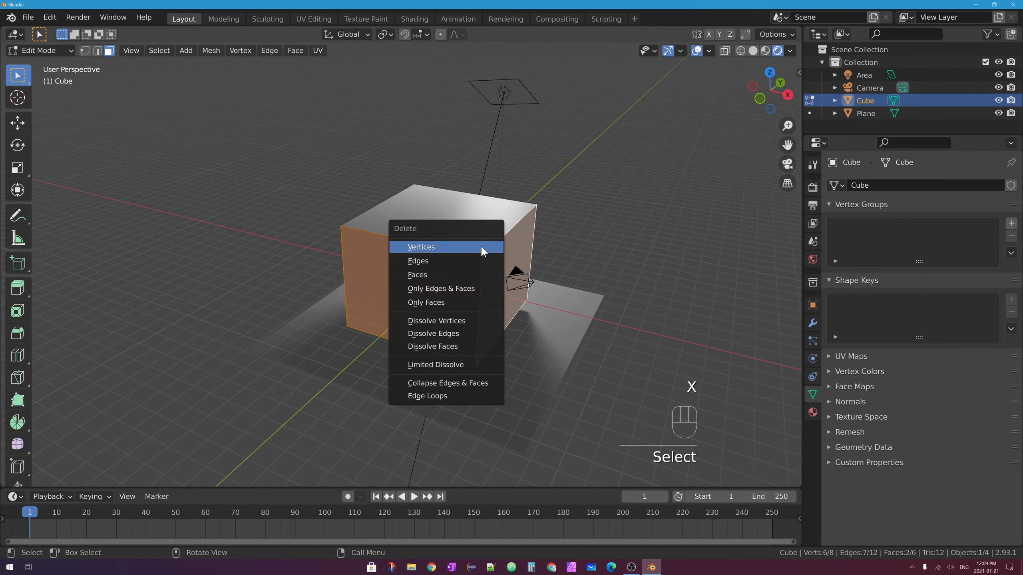
click(446, 276)
- Add a vertical loop cut through one remaining wall, the ceiling and the floor, and bevel it into a wide strip
middle_drag(488, 318, 467, 226)
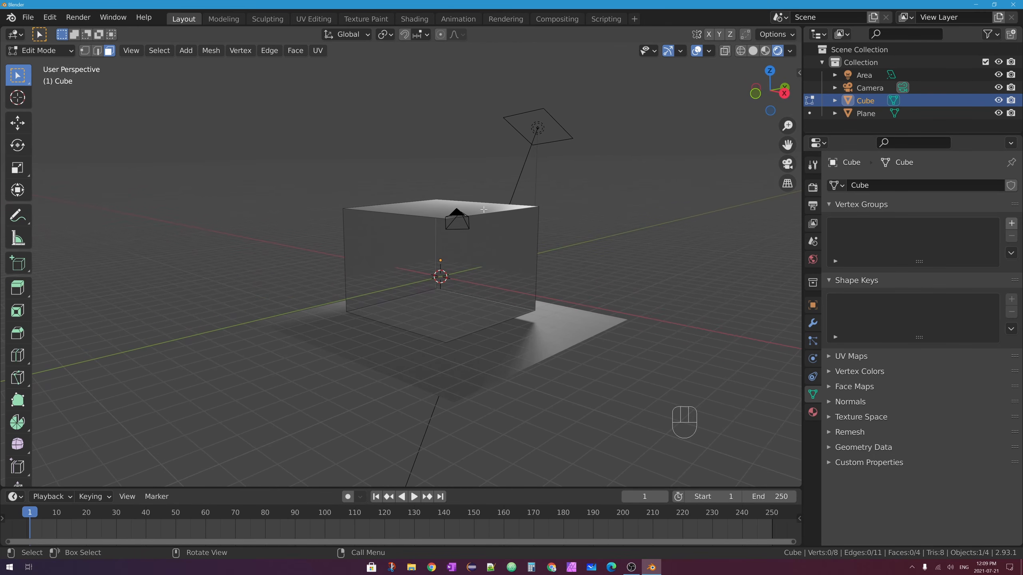
key(ctrl+r)
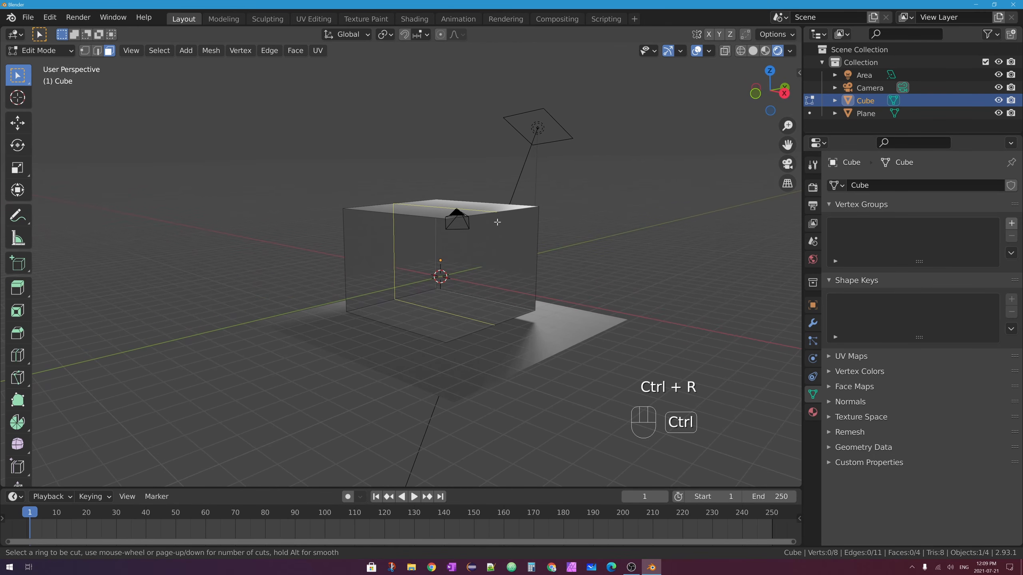
click(401, 211)
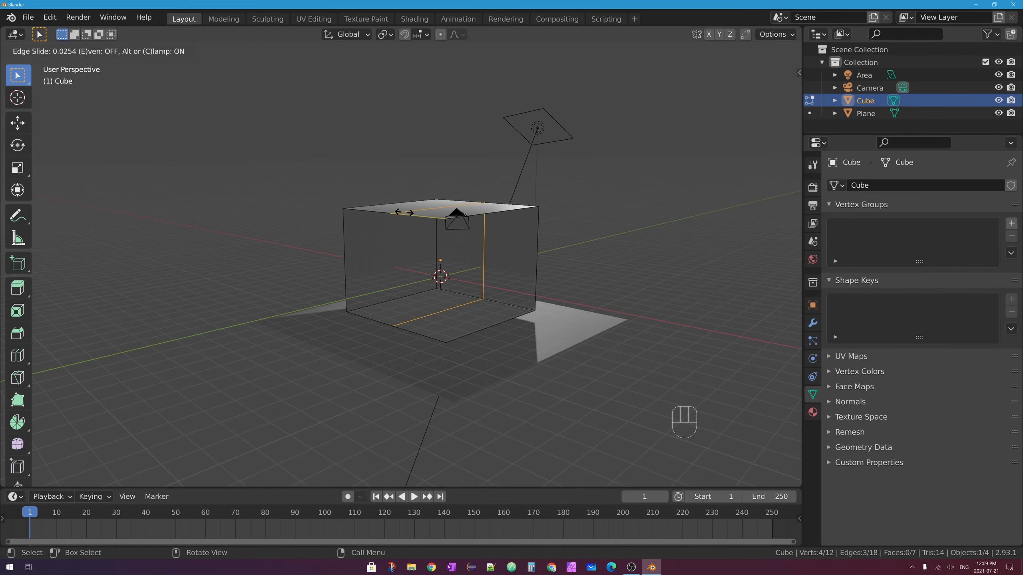
click(428, 254)
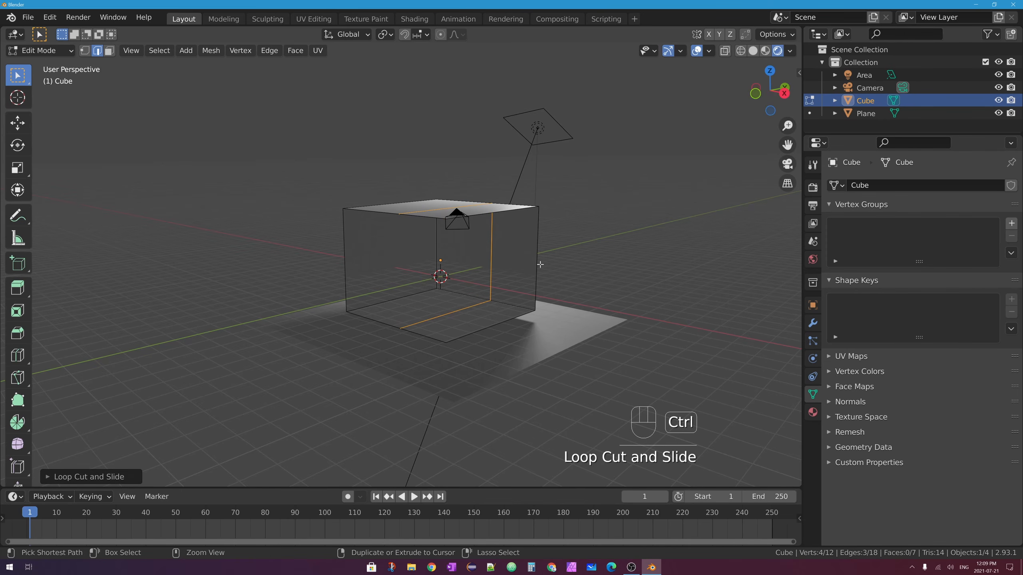
key(ctrl+b)
click(552, 269)
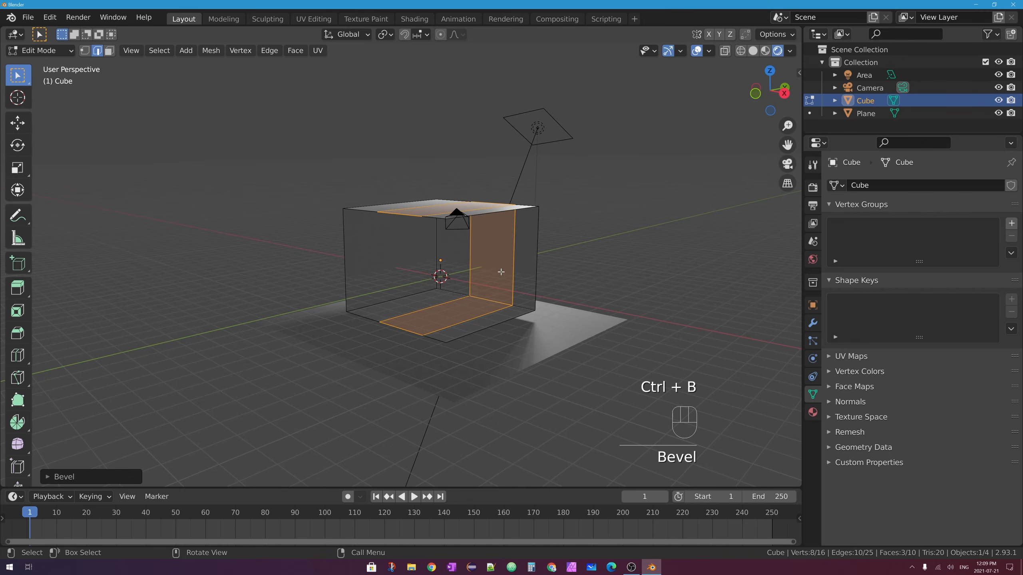
- Add a horizontal loop cut slightly above mid-height around both remaining walls and bevel it into a wide band
key(ctrl+r)
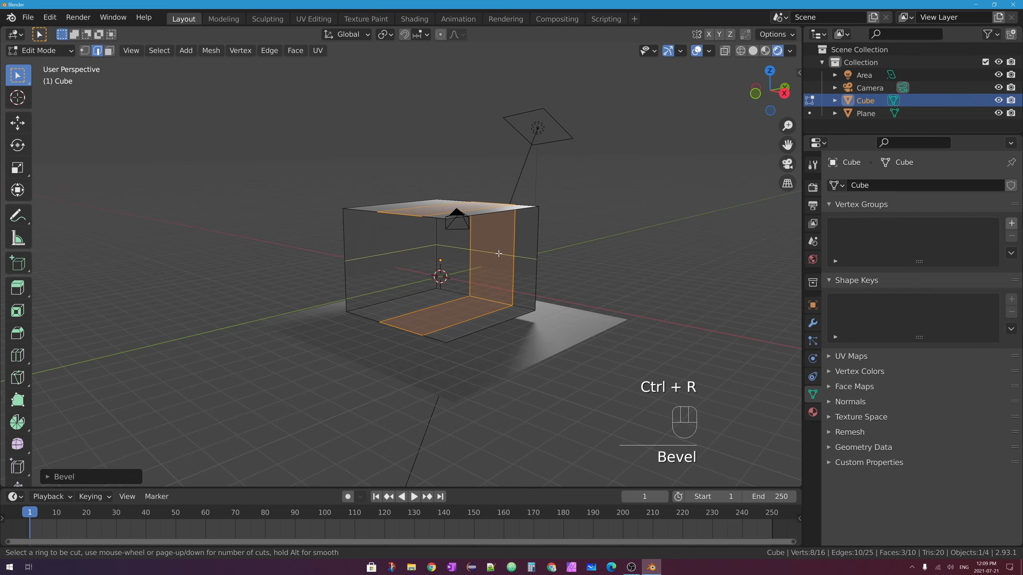
click(499, 254)
click(500, 262)
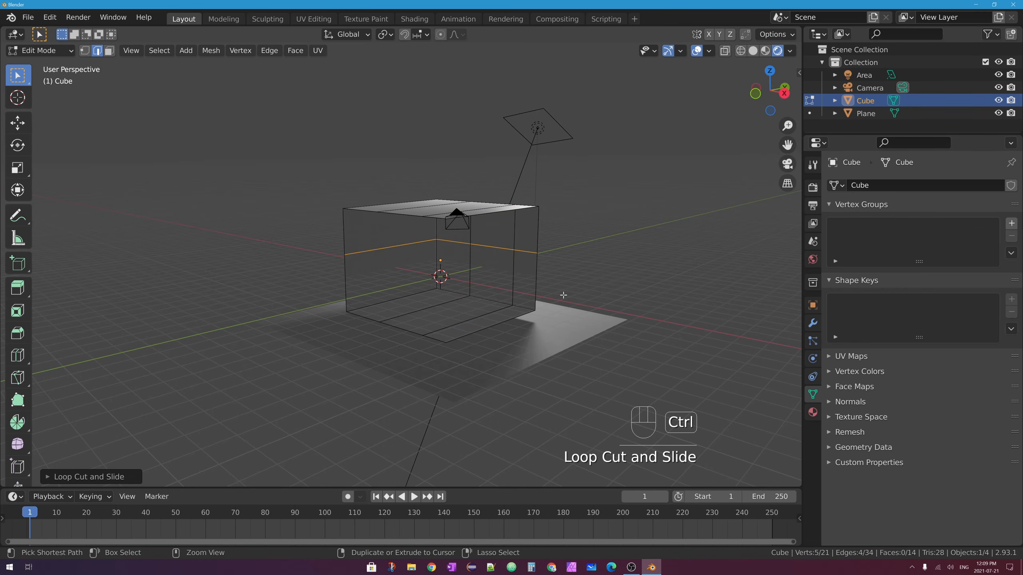
key(ctrl+b)
click(577, 295)
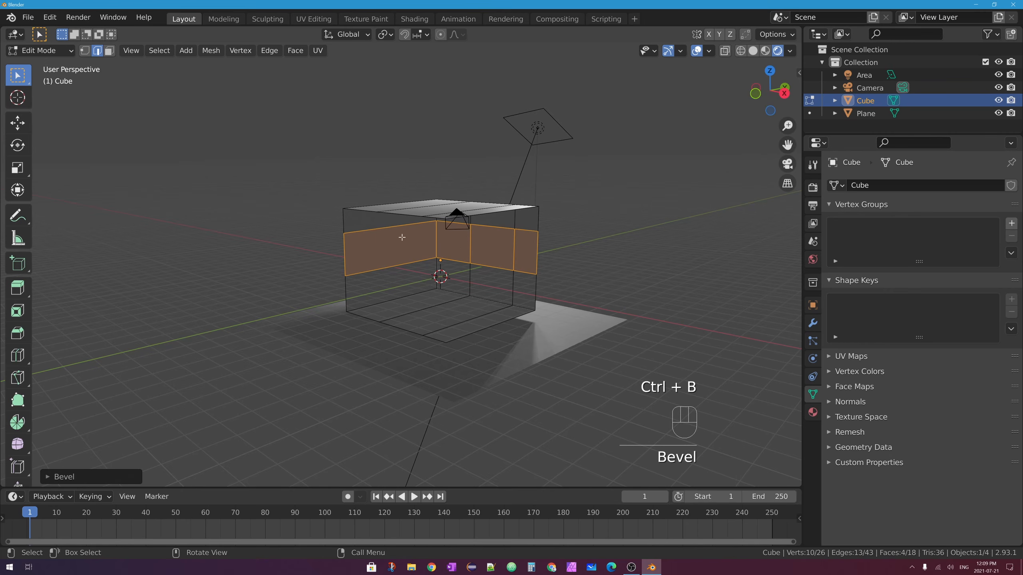
- Delete the wall face where the two strips cross to open a window, and return to Object Mode
key(3)
click(495, 250)
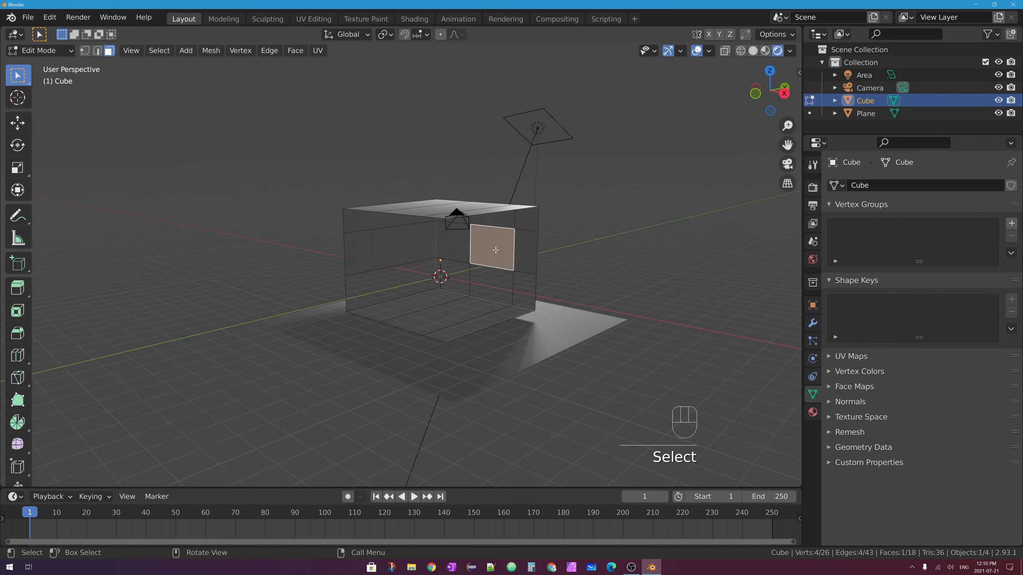
key(x)
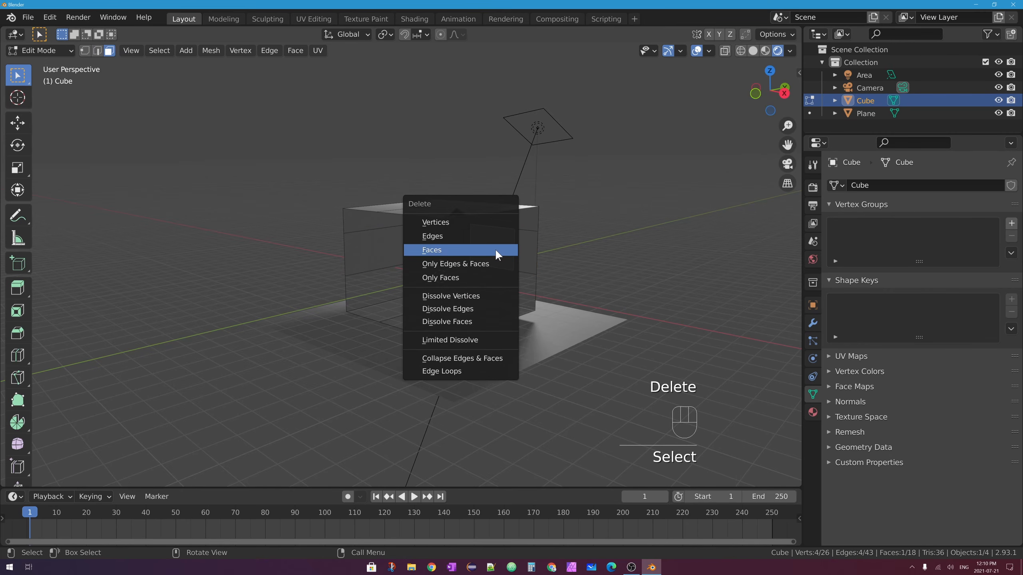
click(495, 249)
mouse_move(477, 253)
middle_down()
mouse_move(506, 229)
mouse_move(475, 251)
middle_up()
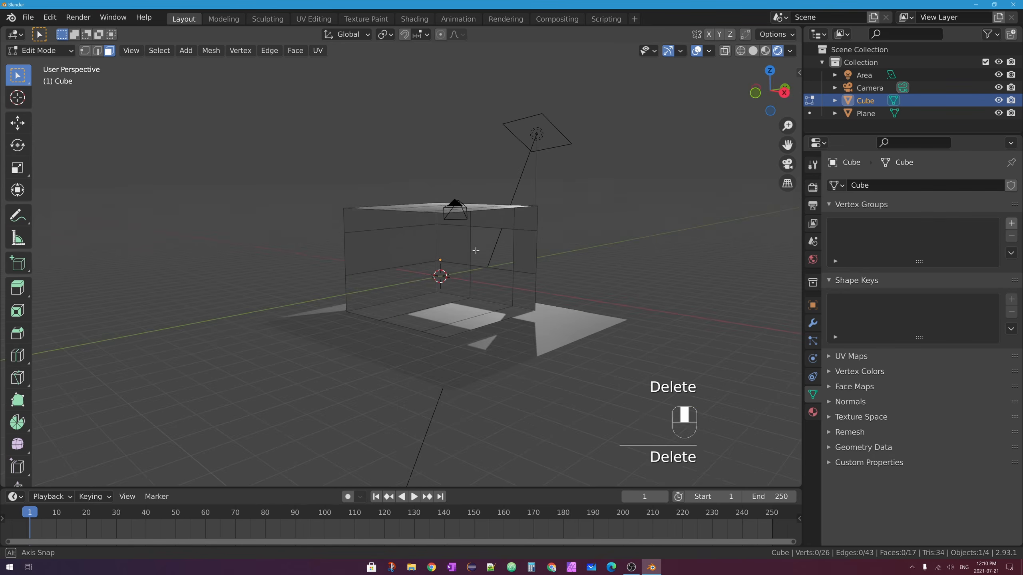
key(Tab)
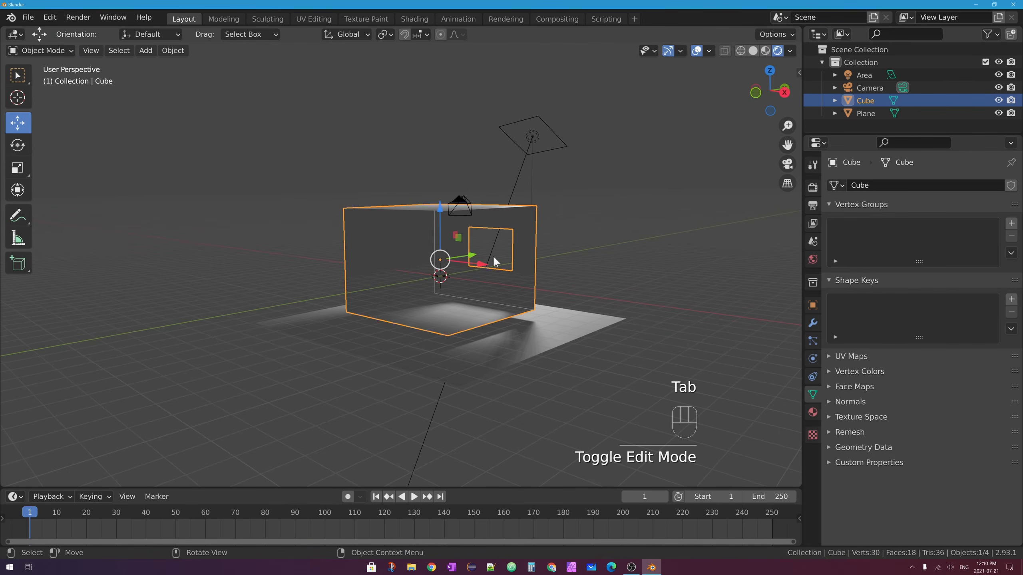
- Try raising the area light's contact shadow distance to 5.44 m
scroll(492, 255, up, 5)
scroll(562, 245, up, 2)
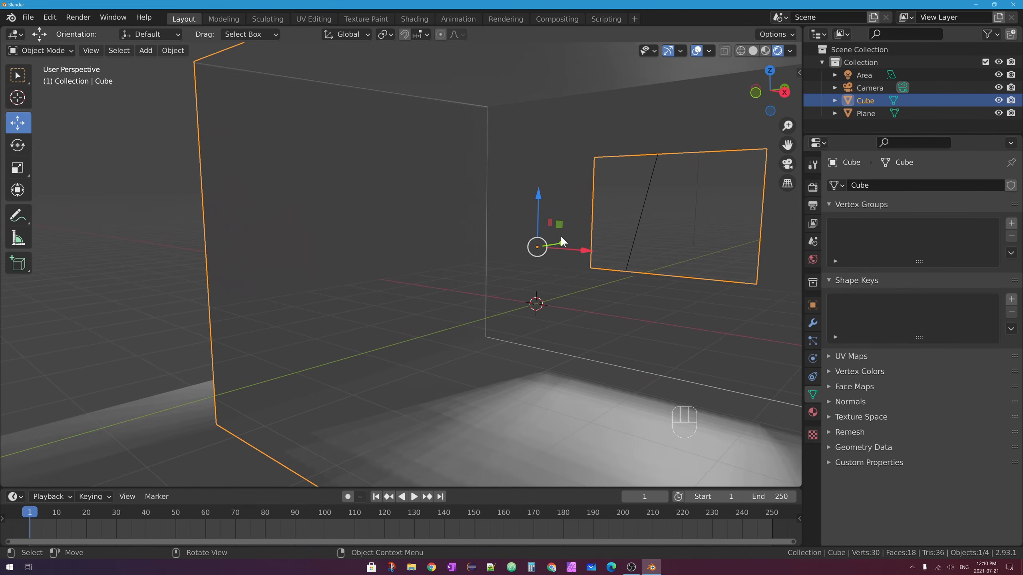
shift+middle_drag(562, 245, 194, 213)
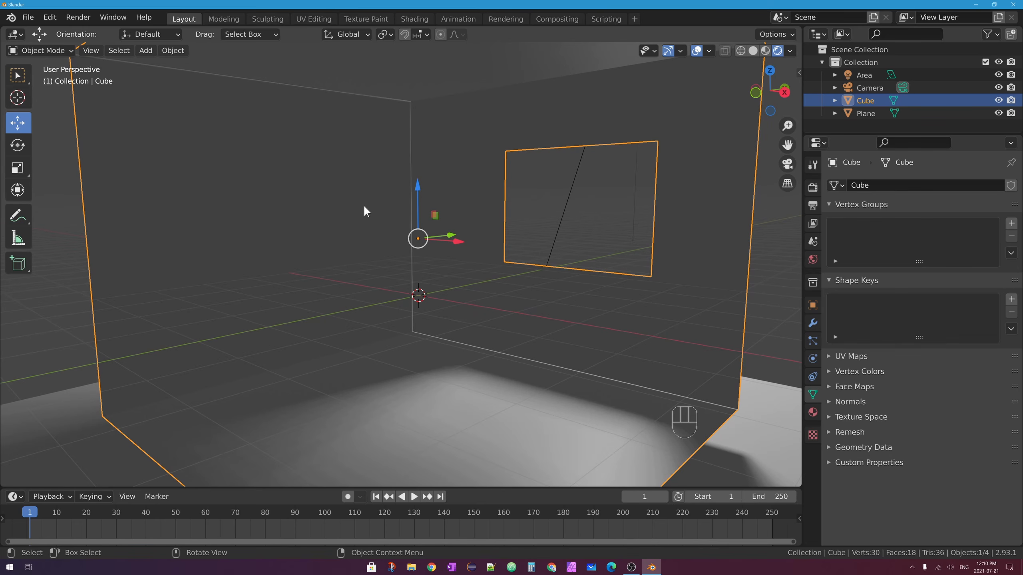
mouse_move(412, 197)
middle_down()
mouse_move(433, 205)
mouse_move(417, 205)
middle_up()
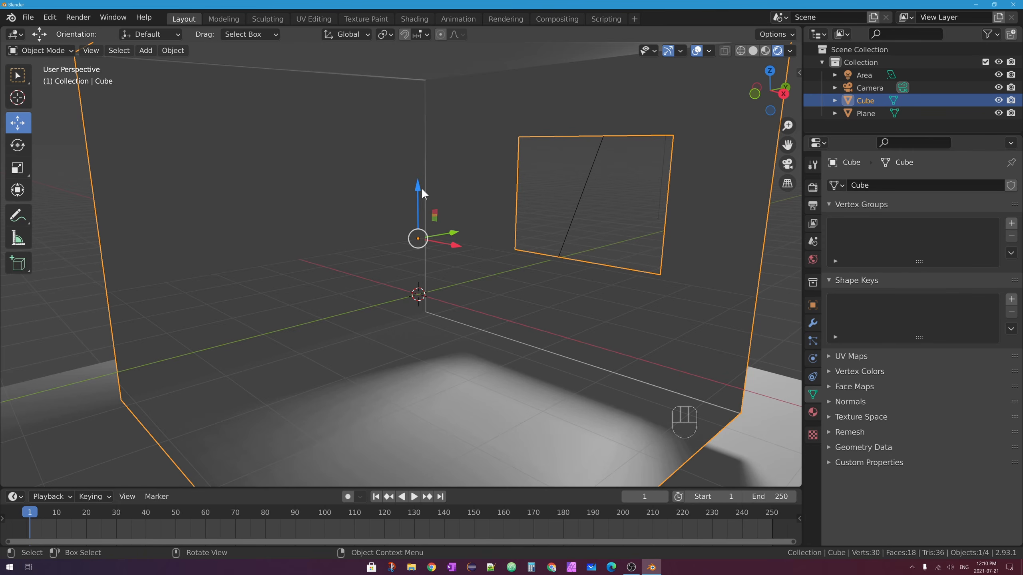
scroll(421, 187, down, 6)
click(566, 61)
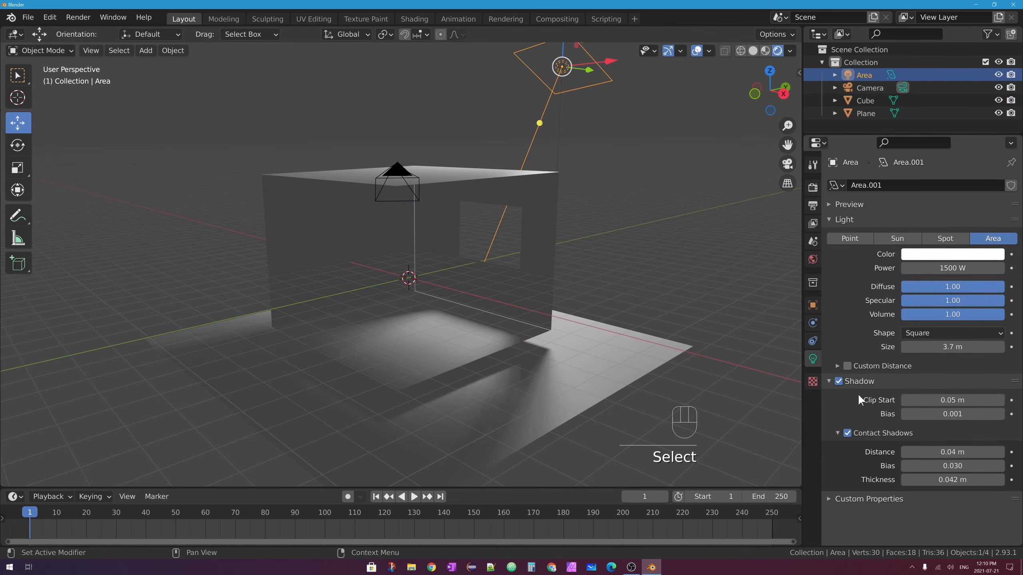
drag(932, 452, 990, 452)
- Check the shadows along the room's inner corners and undo the contact shadow distance change
scroll(453, 264, up, 10)
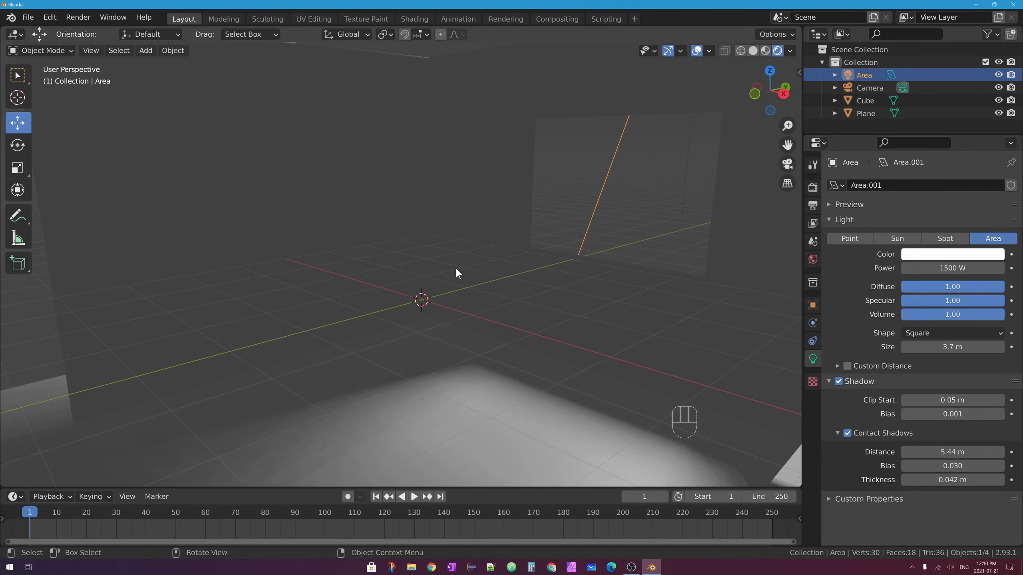
shift+middle_drag(381, 274, 800, 275)
shift+middle_drag(521, 299, 786, 363)
shift+middle_drag(540, 342, 292, 323)
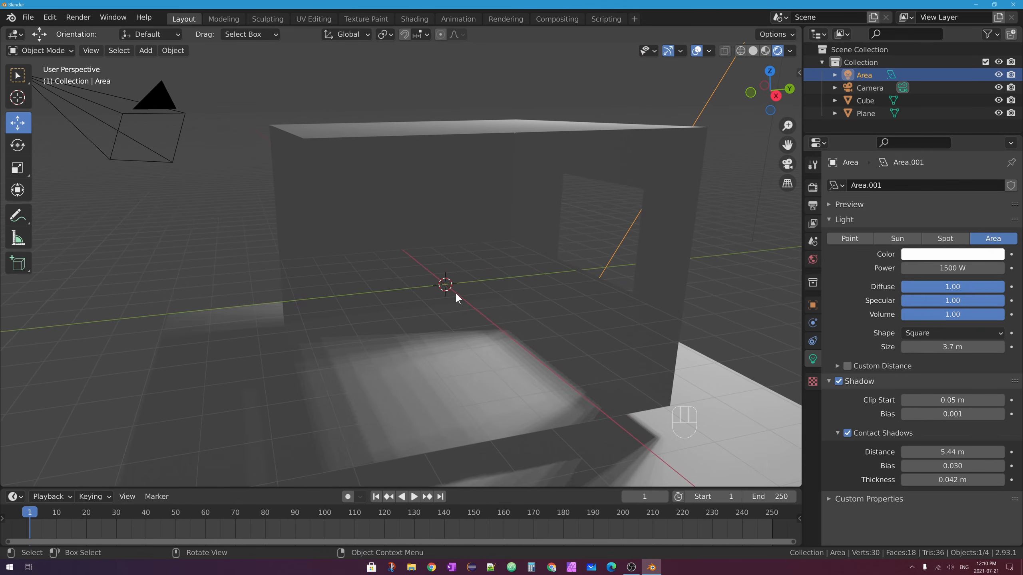
scroll(522, 248, up, 1)
shift+middle_drag(523, 249, 358, 233)
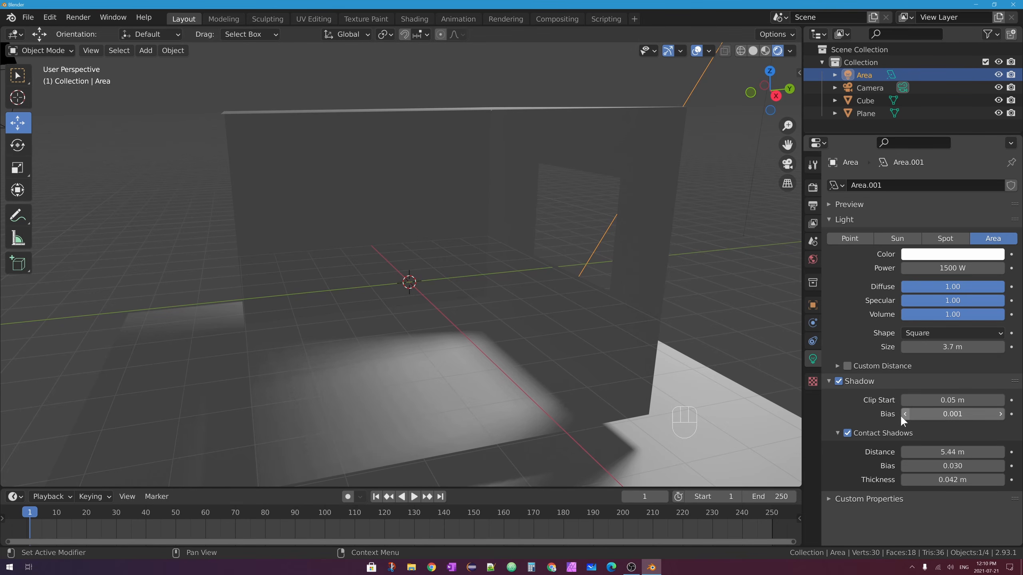
key(ctrl+z)
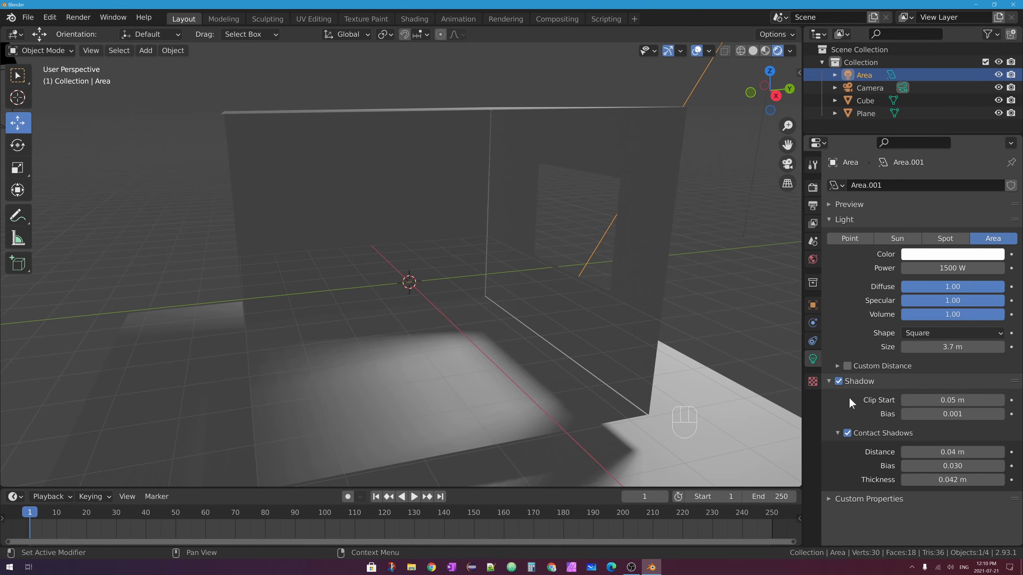
- Switch the viewport to Solid shading and select the room cube
click(766, 50)
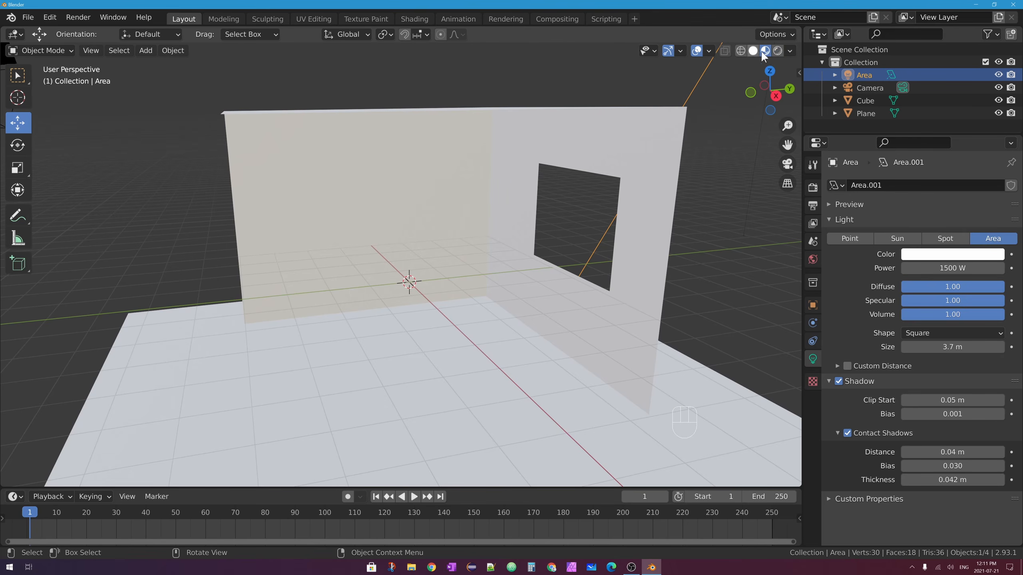
click(753, 50)
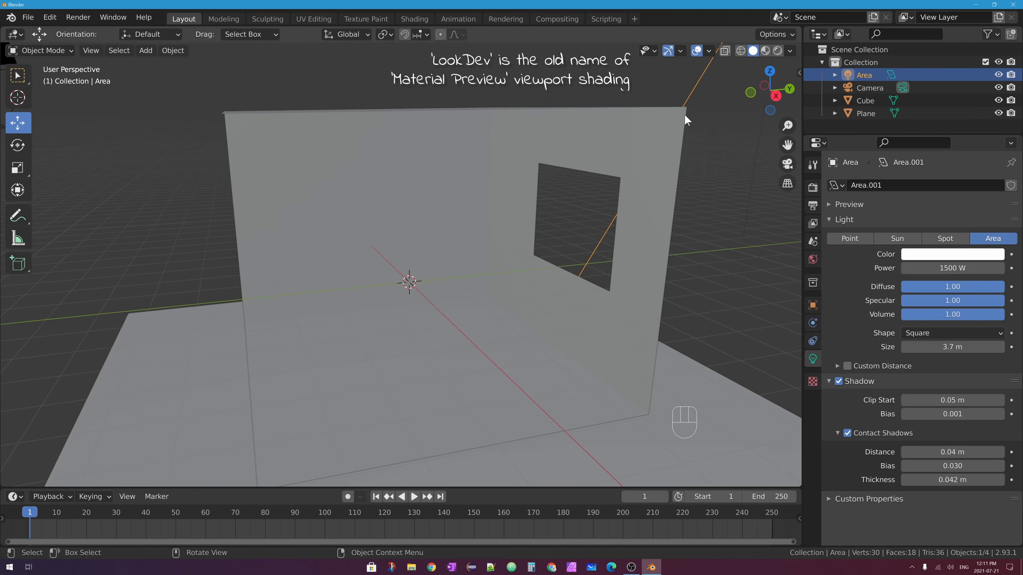
middle_drag(608, 104, 547, 151)
click(427, 127)
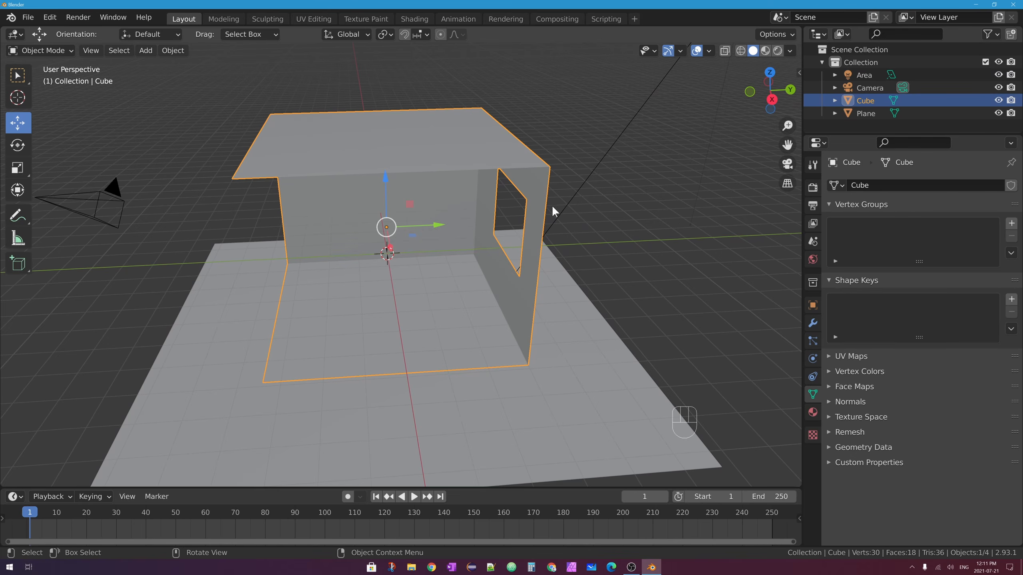
- Add a Solidify modifier to the room cube
scroll(552, 210, up, 2)
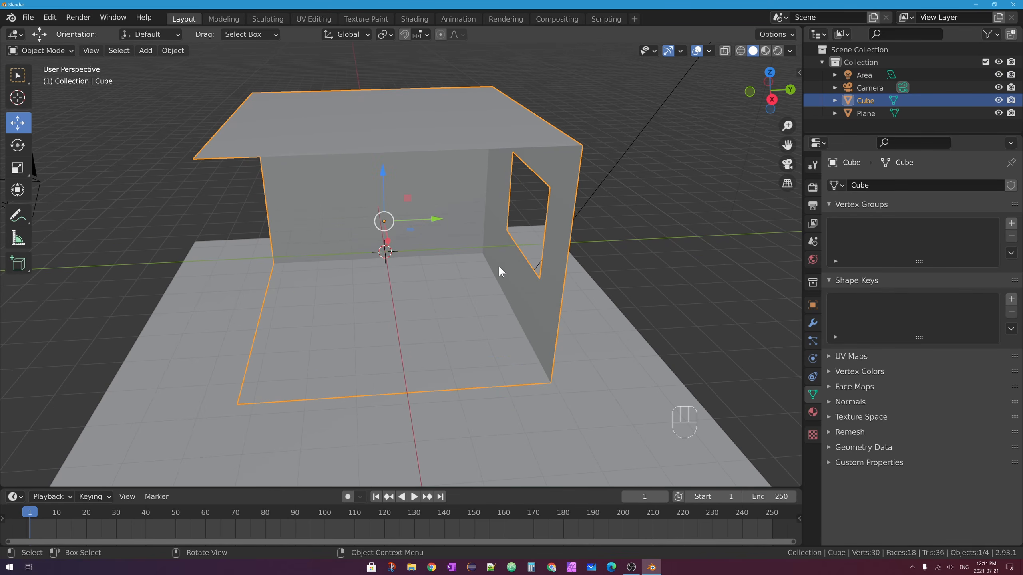
middle_drag(499, 266, 547, 190)
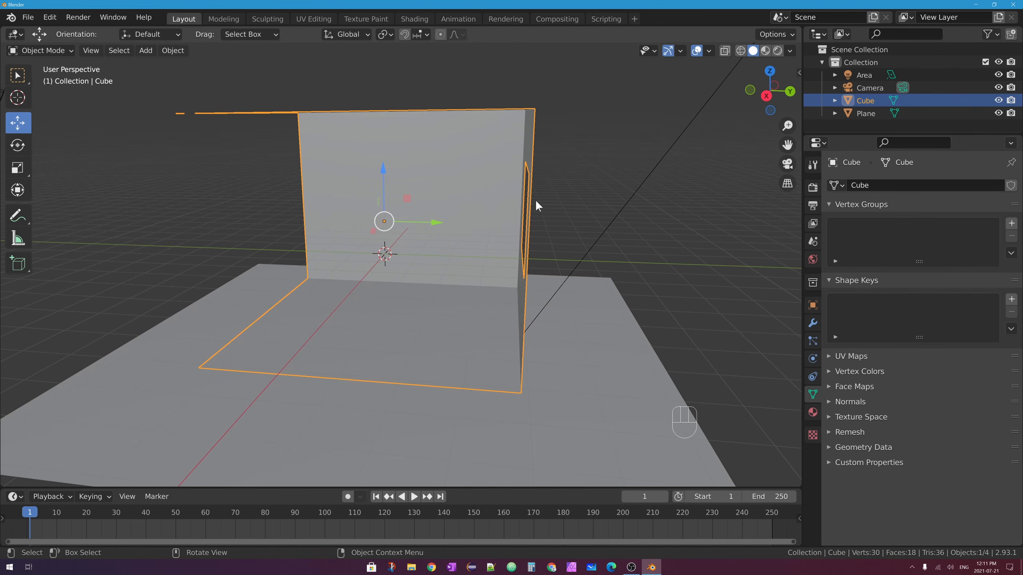
click(813, 323)
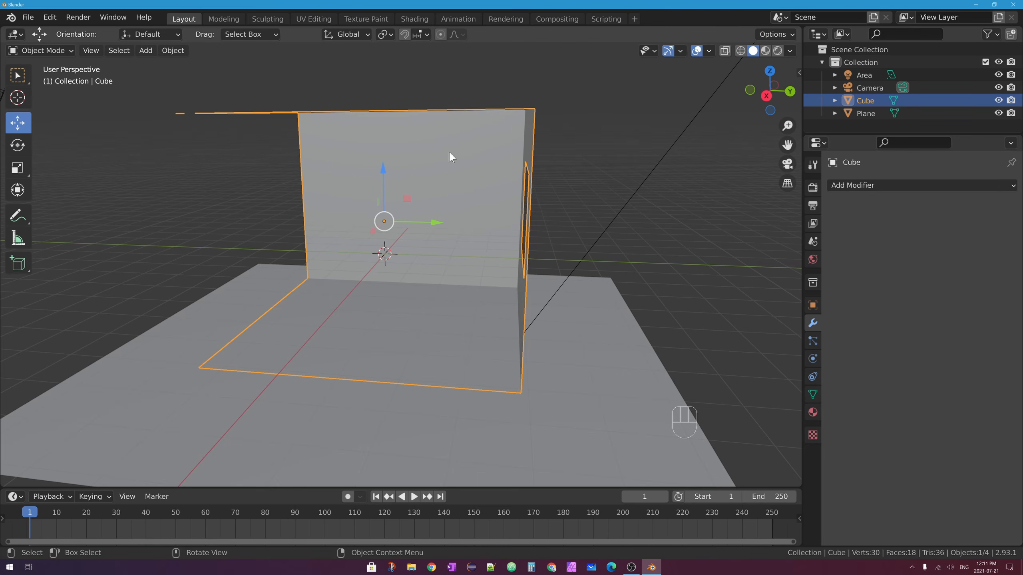
click(882, 185)
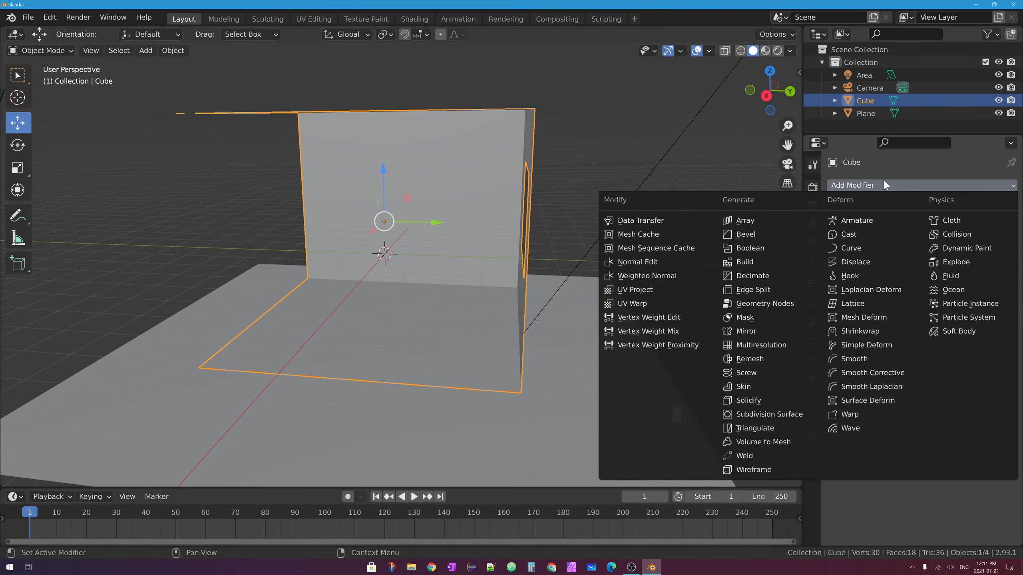
click(771, 399)
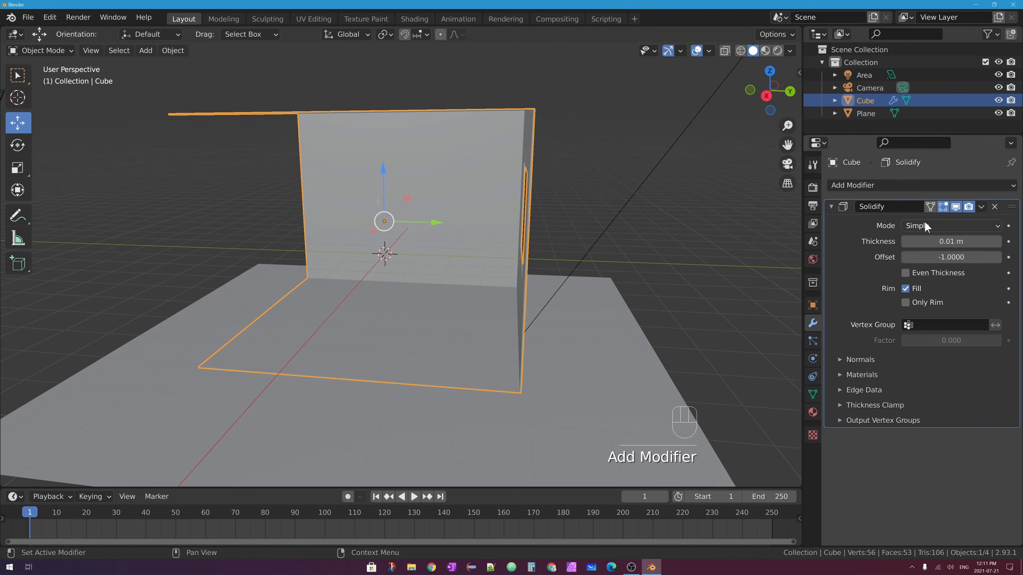
- Set the Solidify thickness of the room cube to 0.1 m
middle_drag(534, 134, 549, 181)
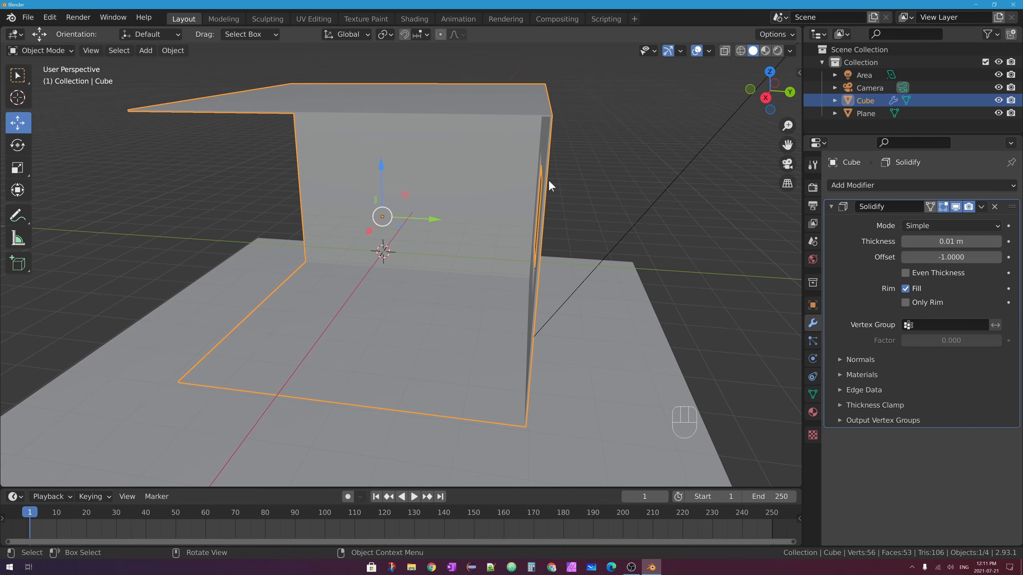
key(KP_Decimal)
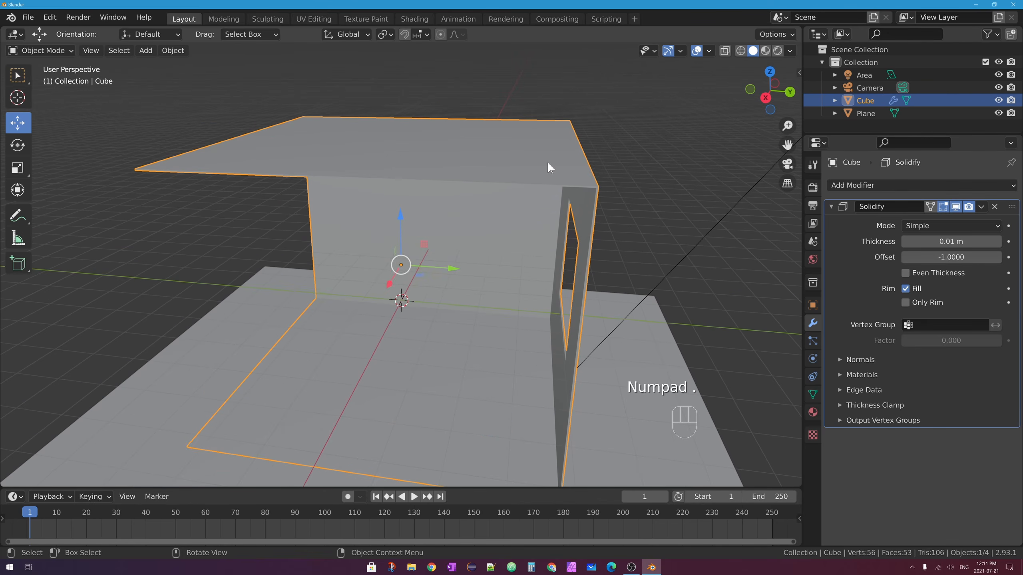
scroll(662, 222, up, 3)
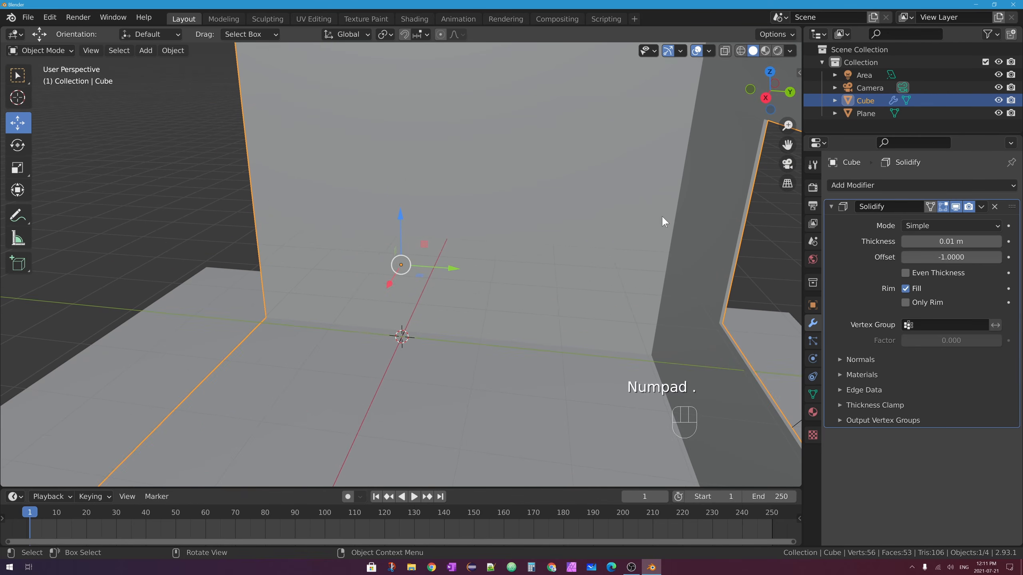
scroll(677, 217, down, 3)
shift+middle_drag(678, 217, 522, 197)
scroll(515, 189, up, 3)
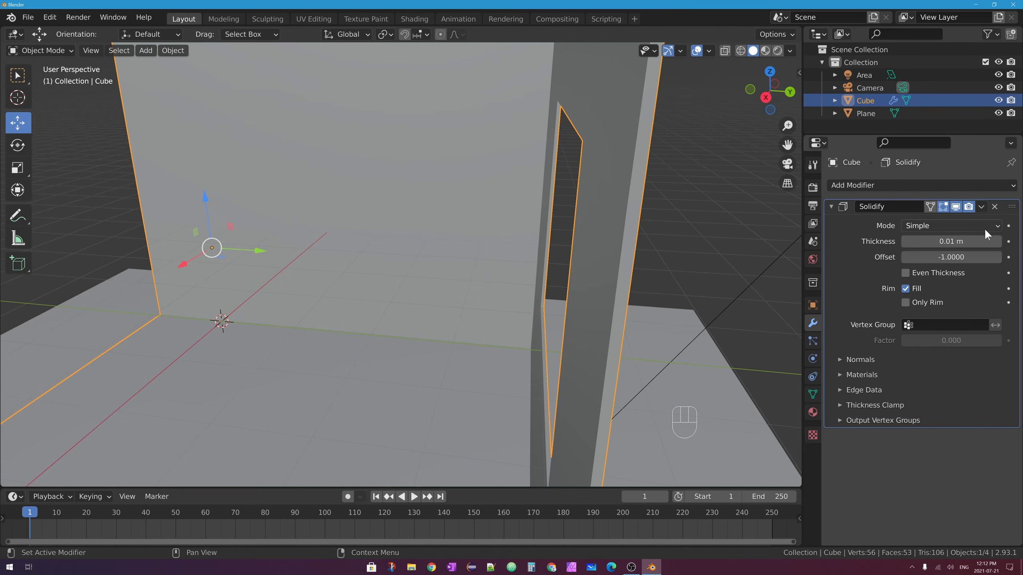
click(947, 240)
mouse_move(947, 239)
mouse_down()
mouse_move(968, 239)
mouse_move(951, 239)
mouse_up()
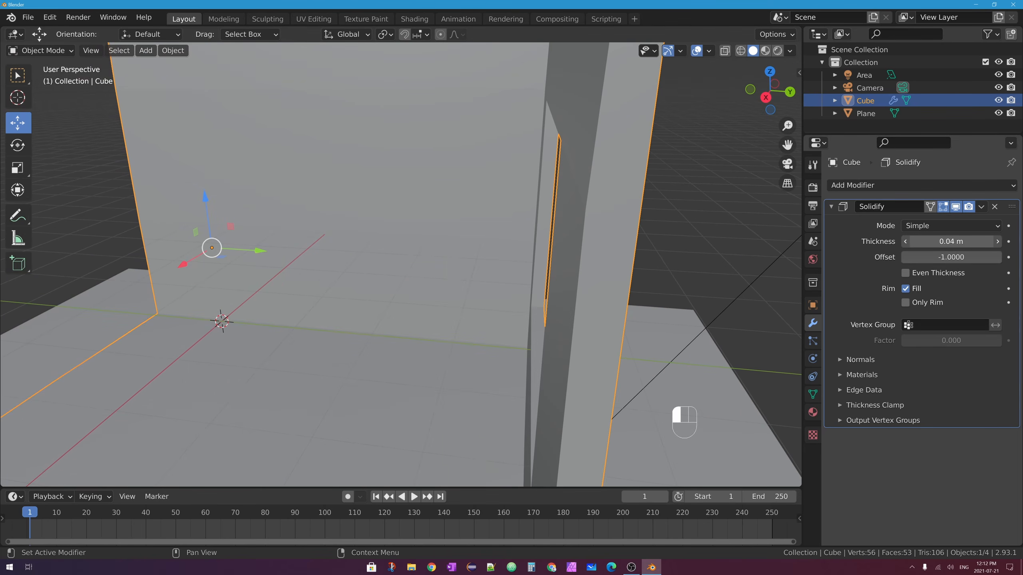
click(947, 240)
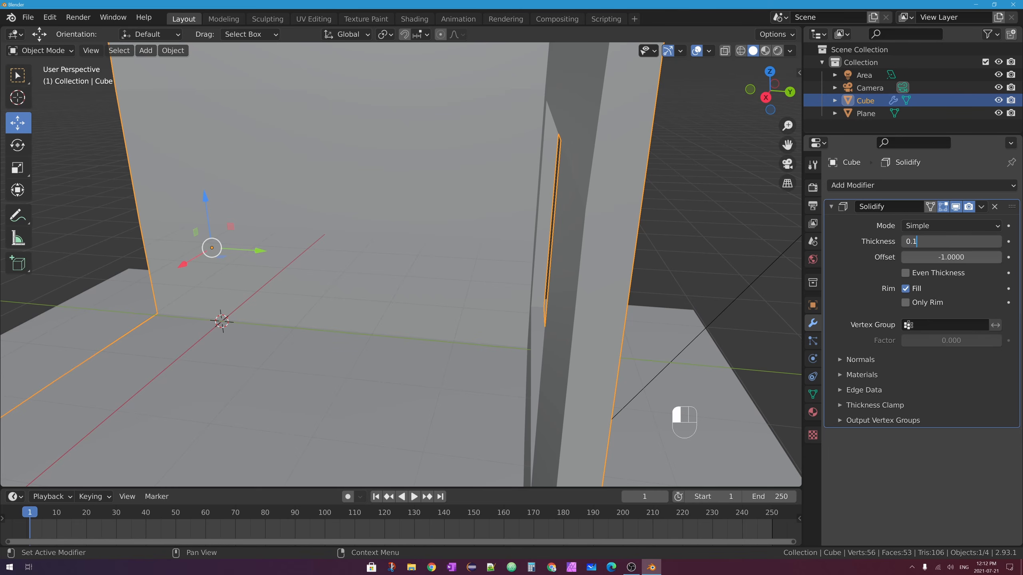
key(Return)
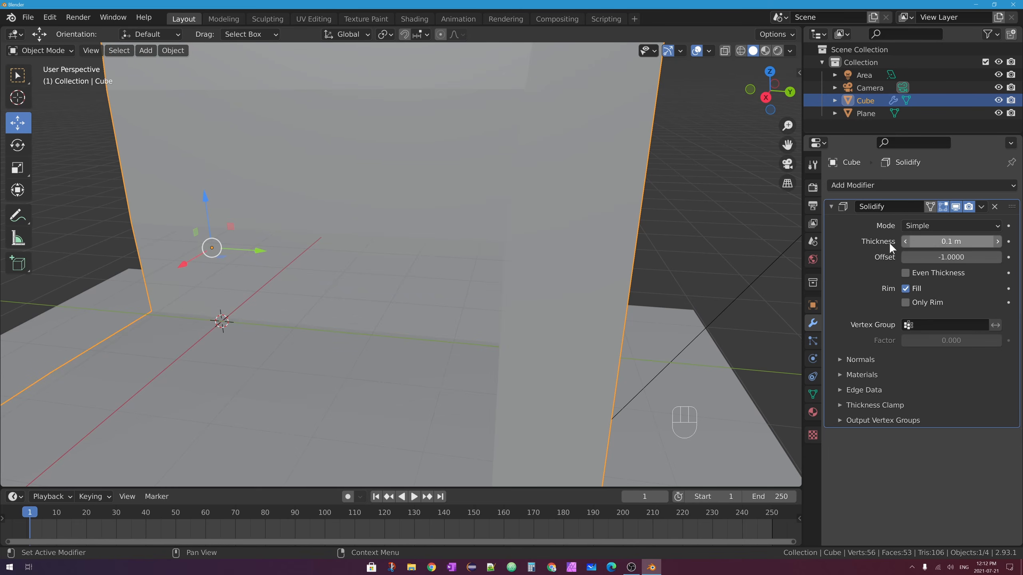
- Enable Even Thickness on the Solidify modifier so the room's corners get a uniform wall thickness
scroll(540, 206, down, 5)
middle_drag(540, 207, 497, 182)
middle_drag(500, 182, 488, 161)
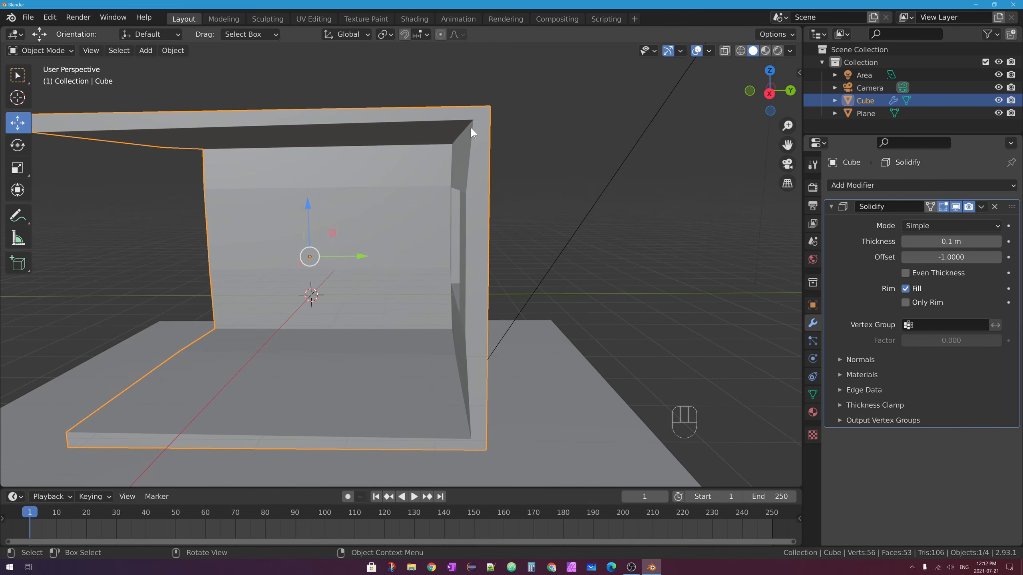
click(905, 273)
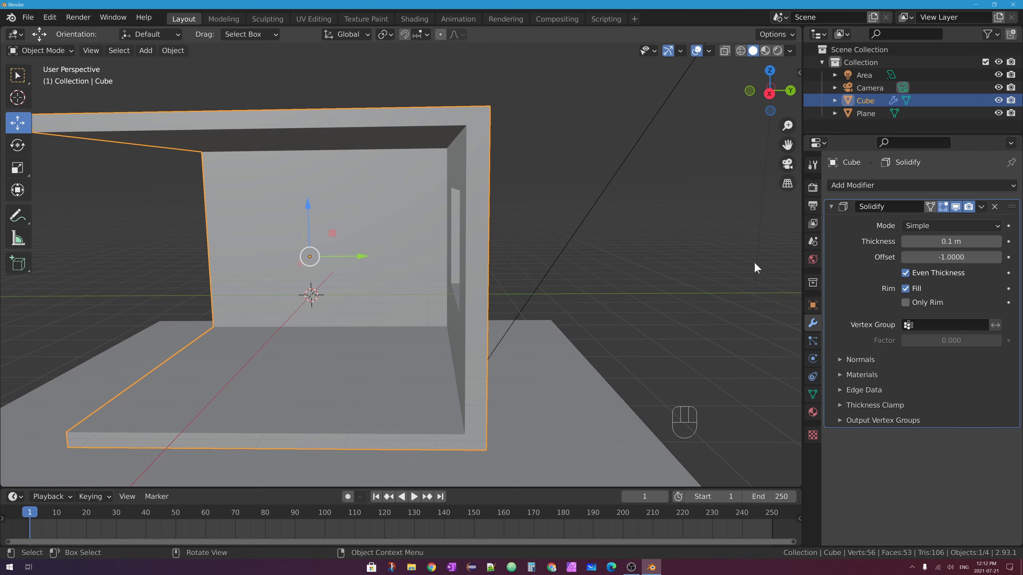
- Switch the viewport to Rendered shading and check the light inside the thickened room
click(778, 50)
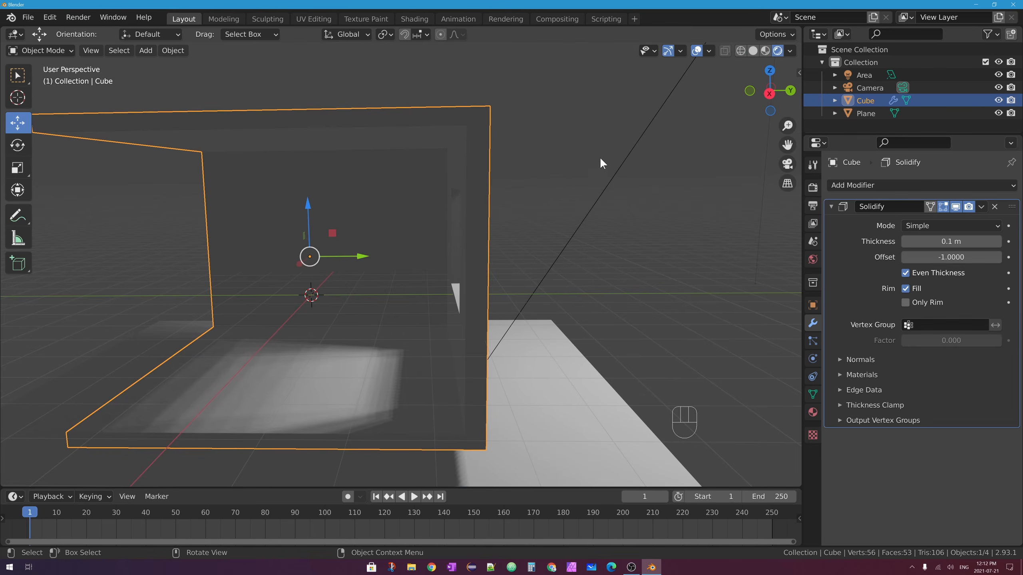
mouse_move(402, 151)
middle_down()
mouse_move(461, 162)
mouse_move(363, 188)
mouse_move(427, 174)
mouse_move(416, 180)
middle_up()
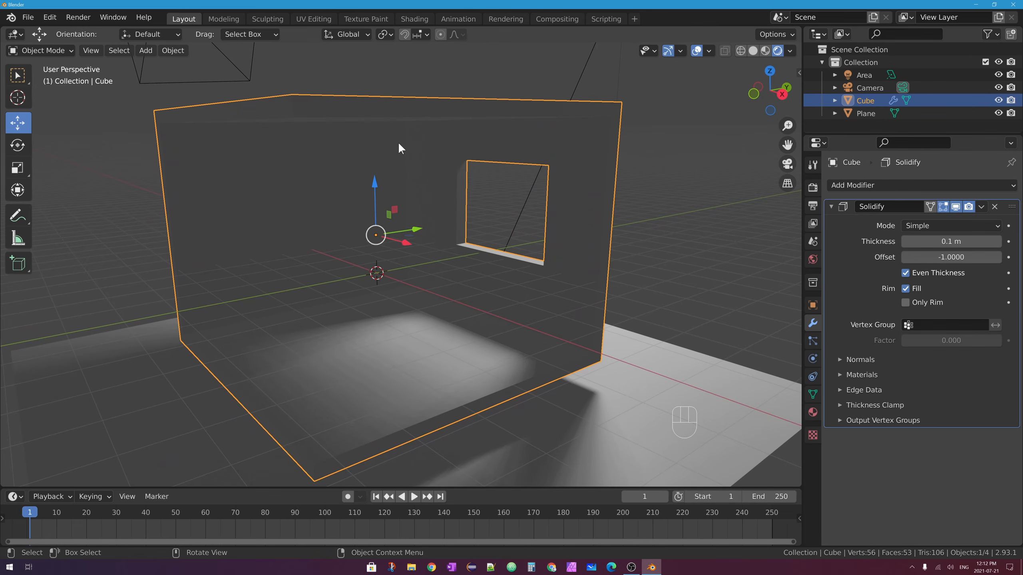
middle_drag(488, 203, 503, 201)
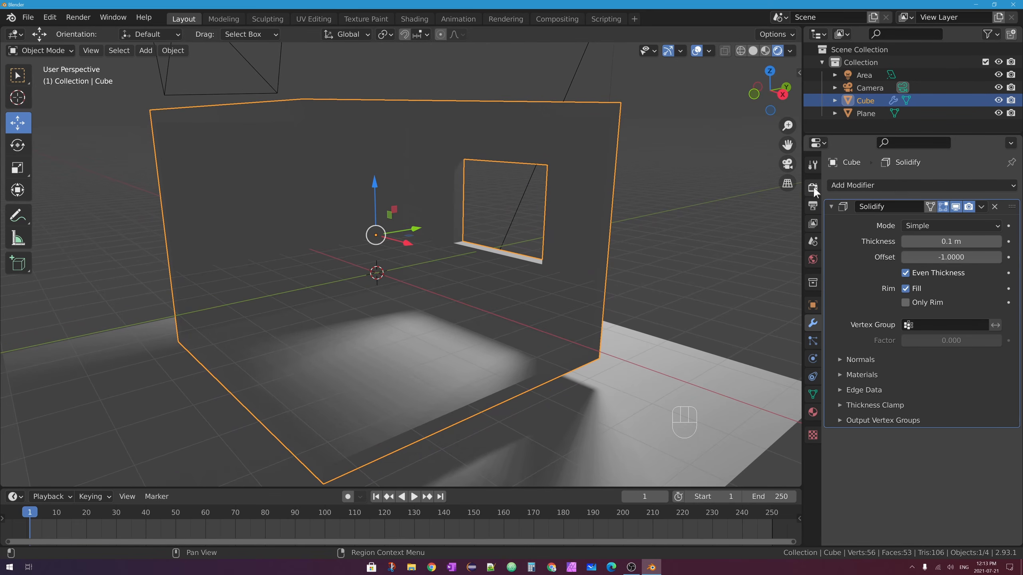
- Enable Ambient Occlusion in the Eevee render settings and compare the room's inner corners with it off and on
click(813, 187)
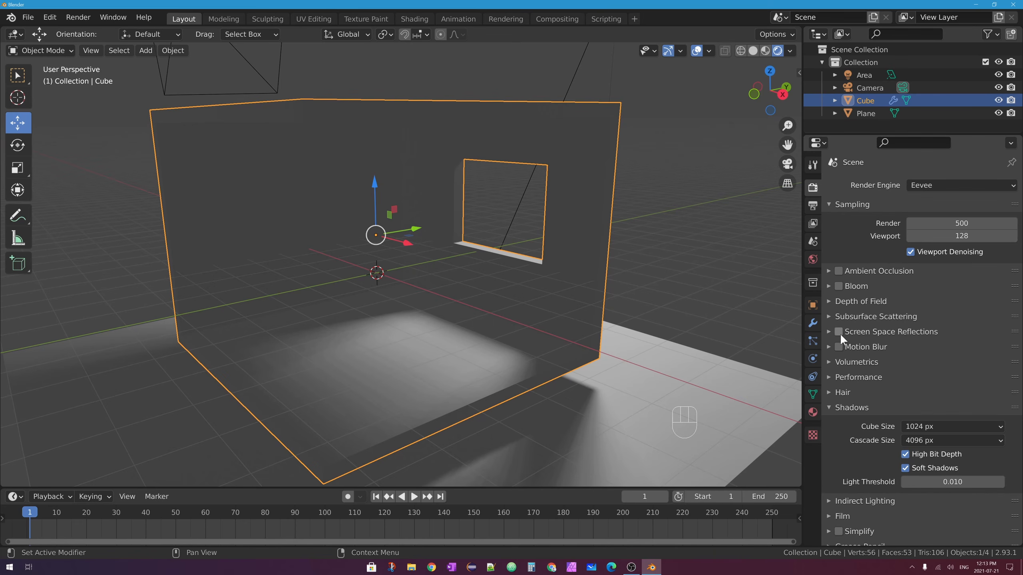
click(838, 270)
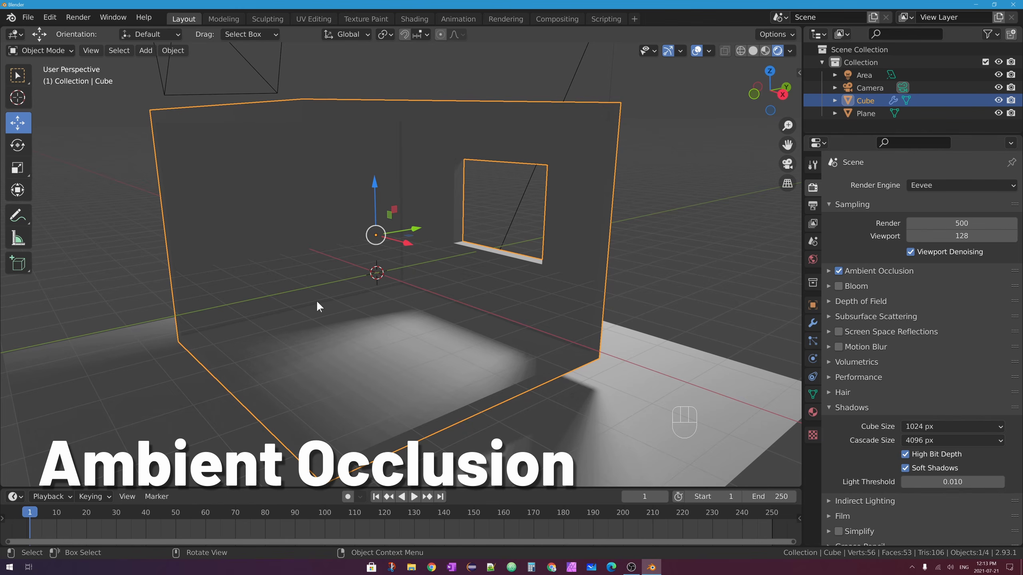
shift+middle_drag(342, 284, 439, 273)
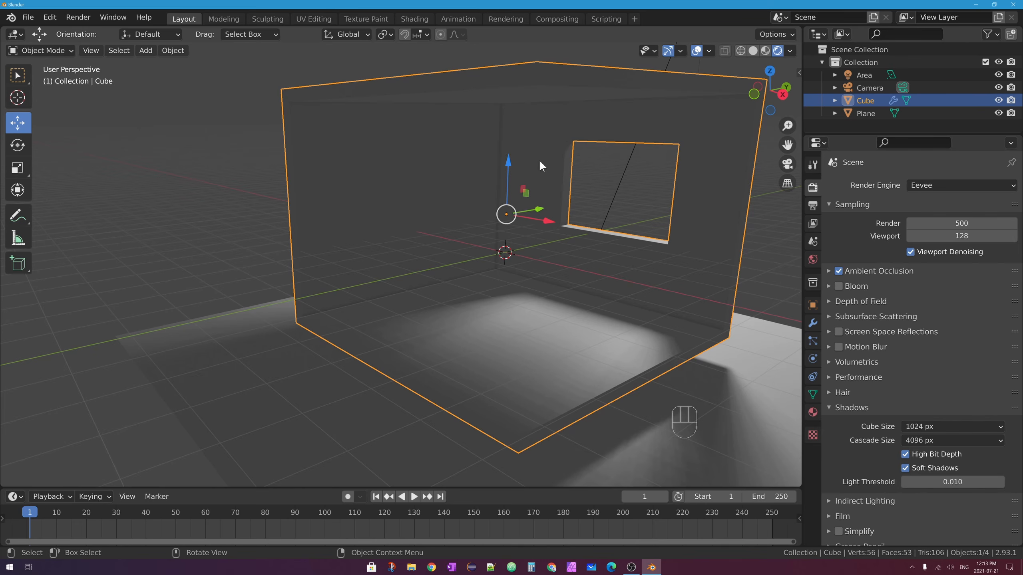
middle_drag(526, 212, 390, 310)
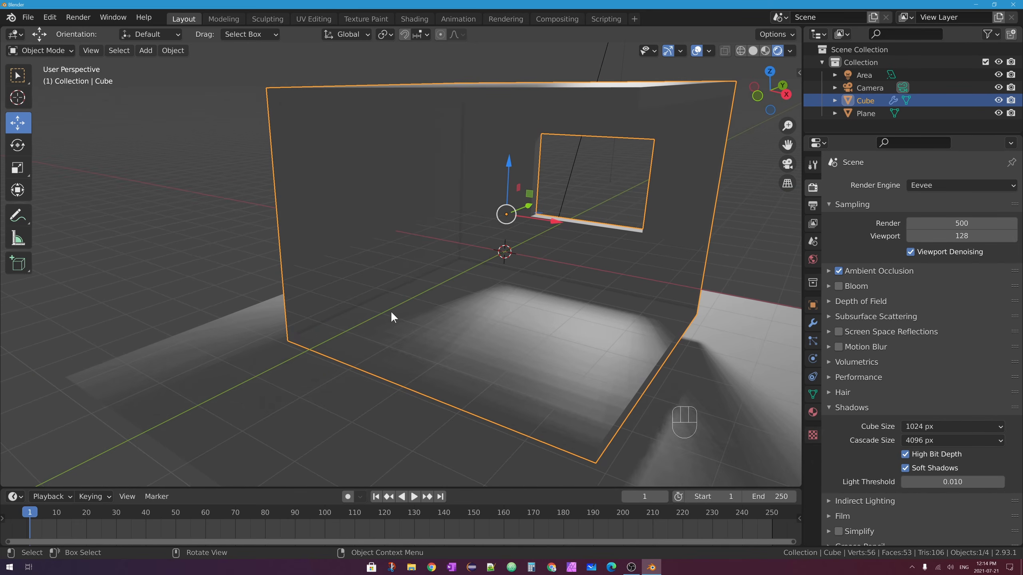
middle_drag(466, 135, 357, 327)
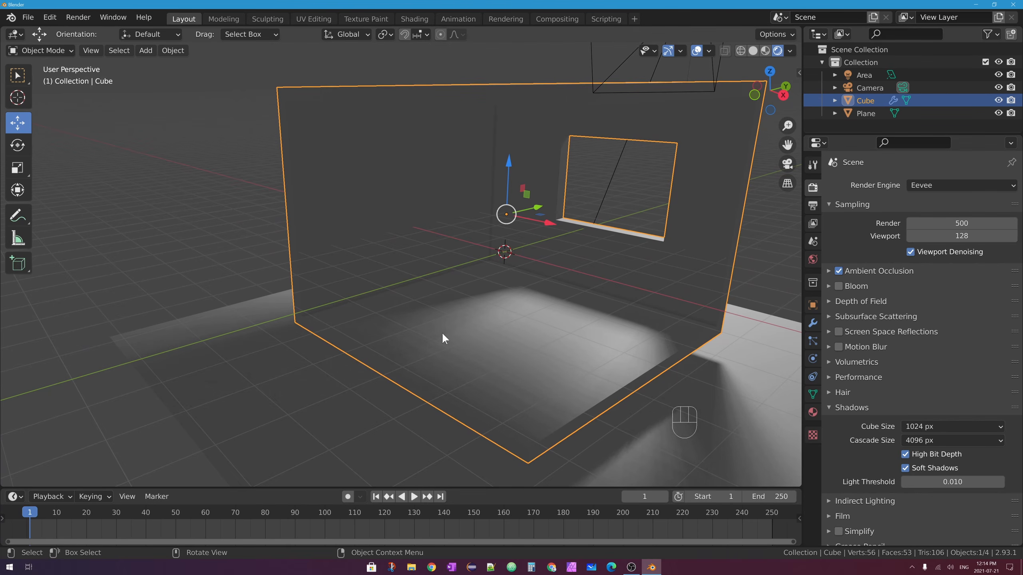
scroll(301, 316, up, 7)
shift+middle_drag(346, 335, 454, 286)
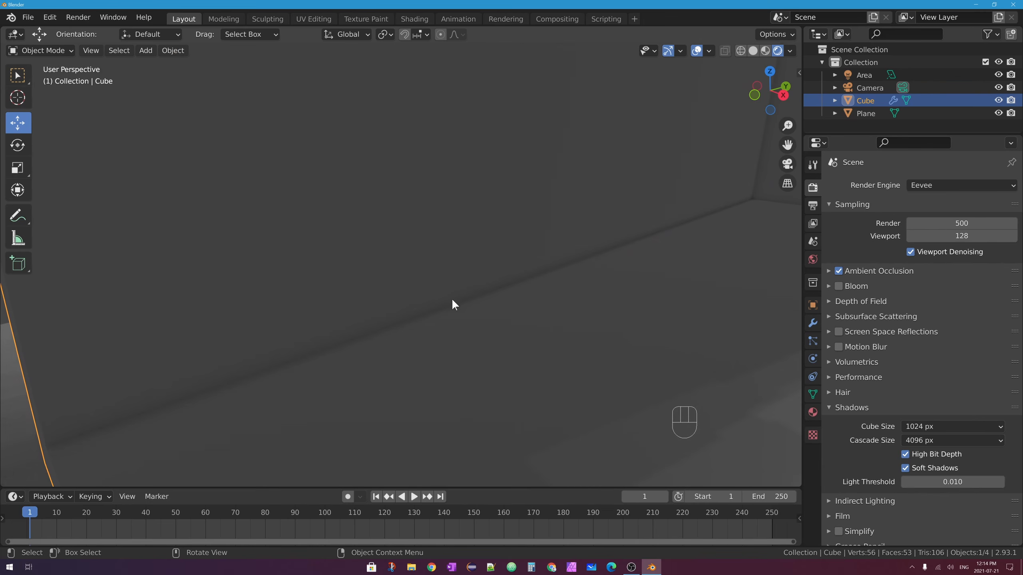
click(839, 270)
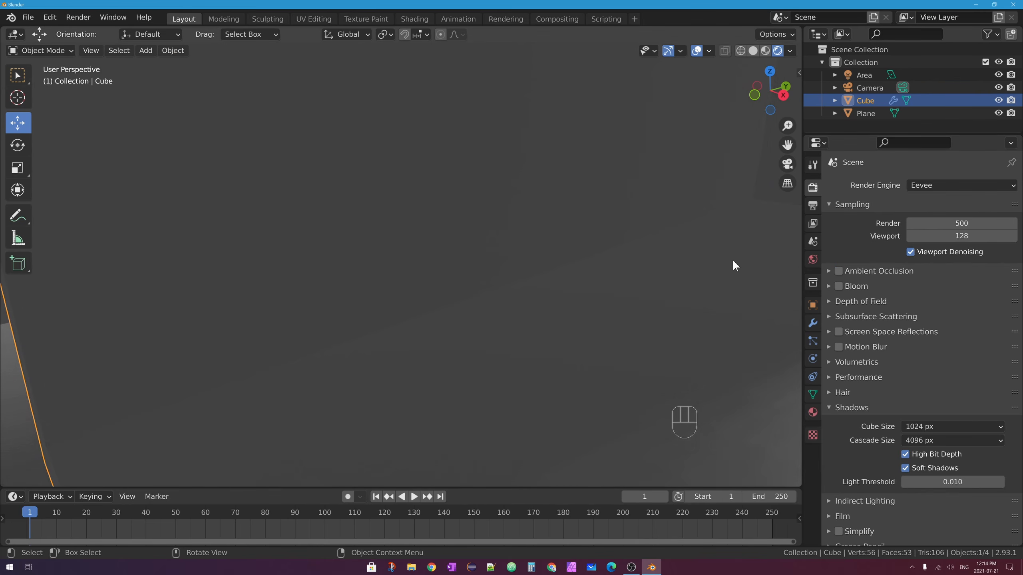
click(839, 271)
- Try an Ambient Occlusion distance of 0.5 m and settle on 1 m
click(830, 271)
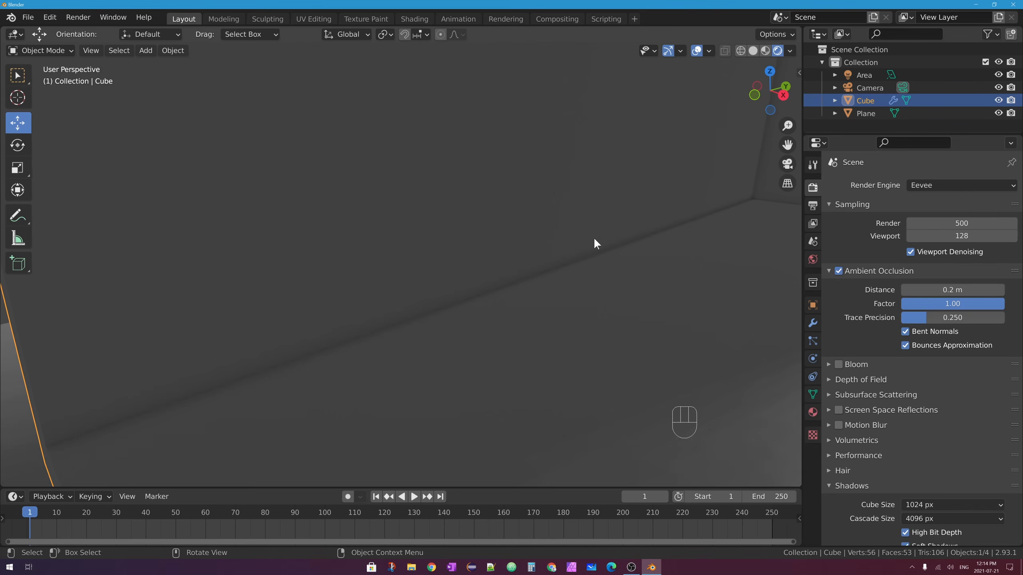
click(934, 289)
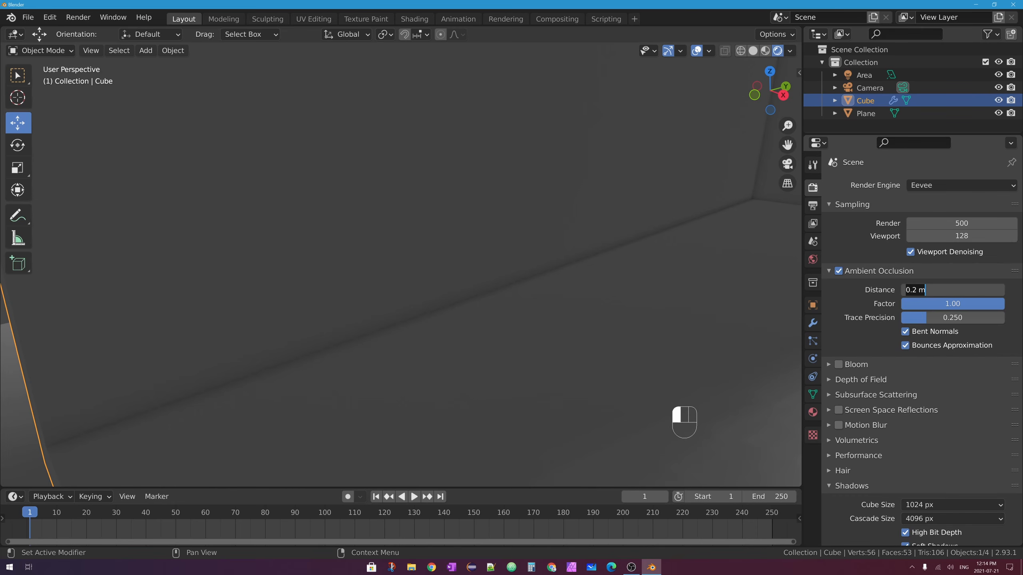
text(0.5)
key(Return)
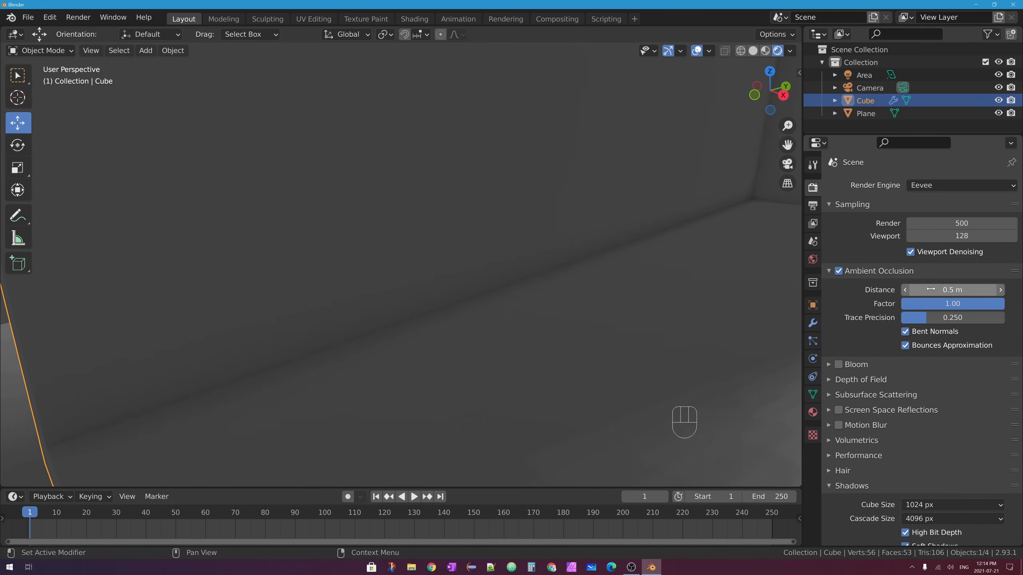
click(931, 290)
text(1)
key(Return)
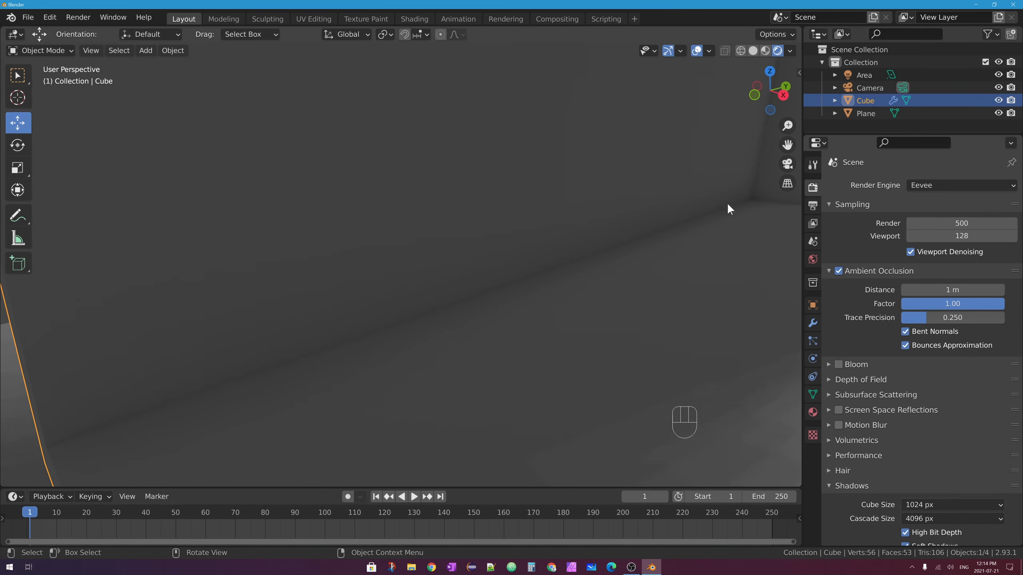
- Try Ambient Occlusion factors of 0.11, 1 and 5 while viewing the whole room
scroll(507, 252, down, 8)
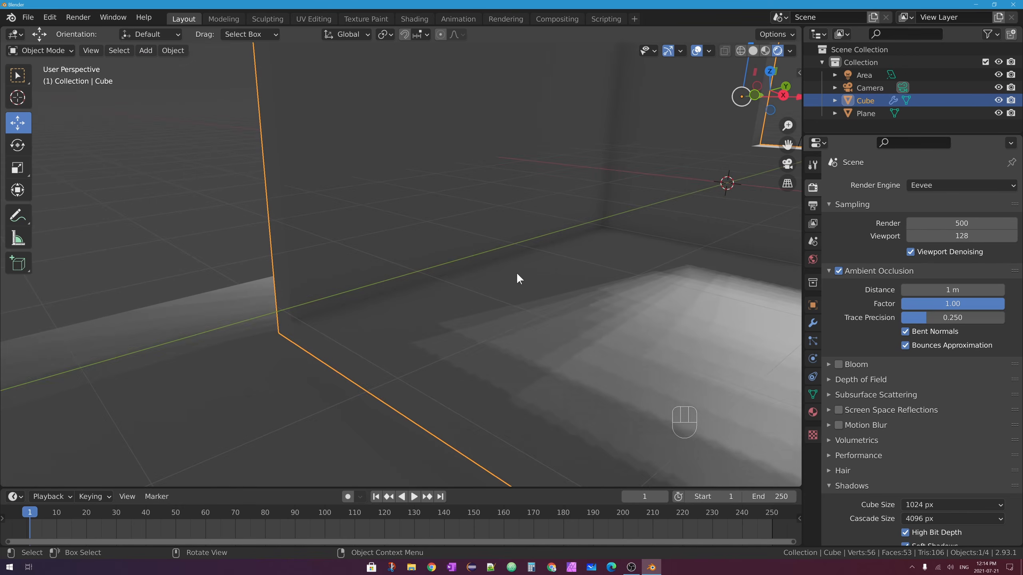
scroll(542, 250, down, 3)
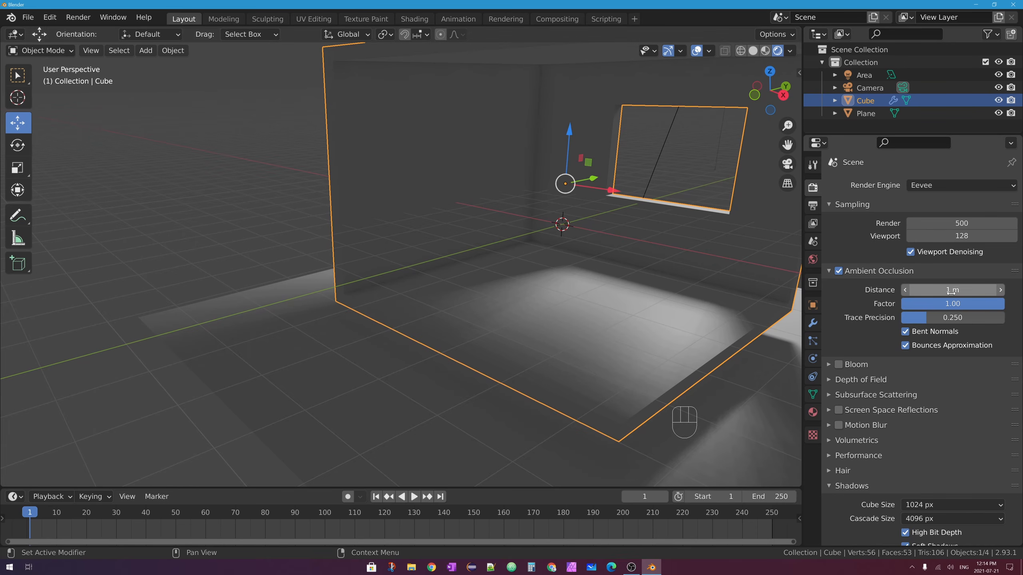
drag(977, 303, 882, 304)
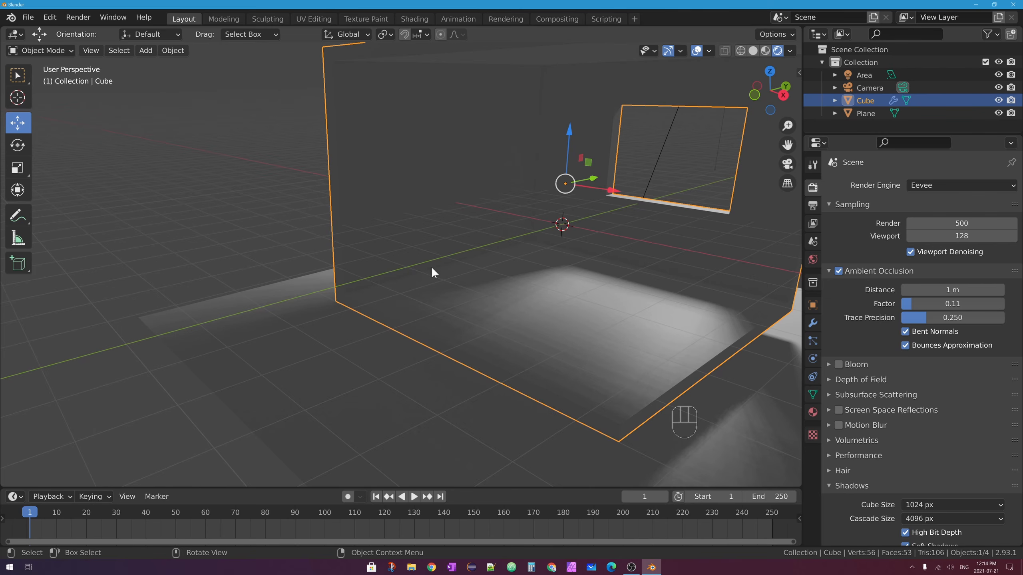
click(916, 301)
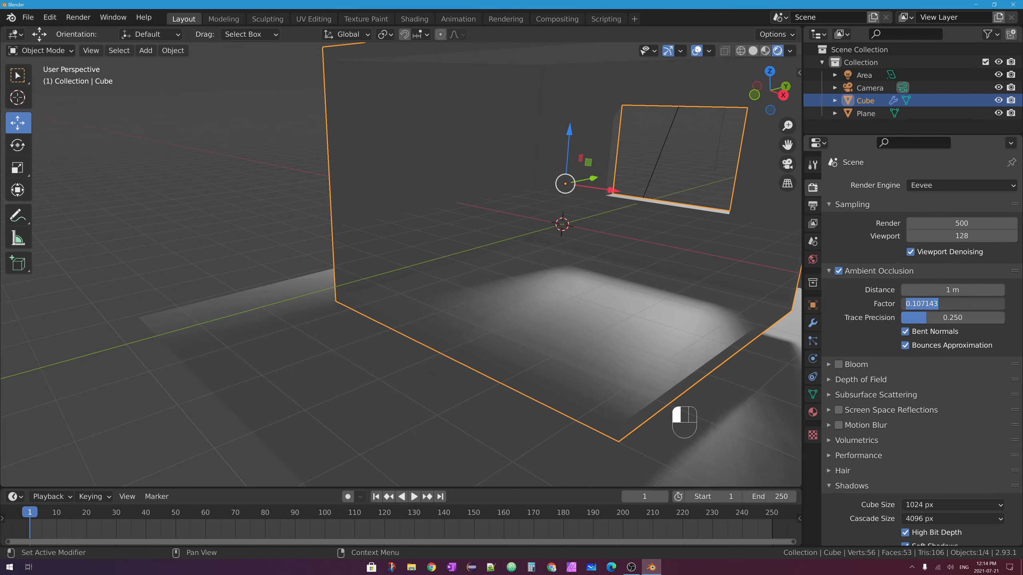
text(1)
key(Return)
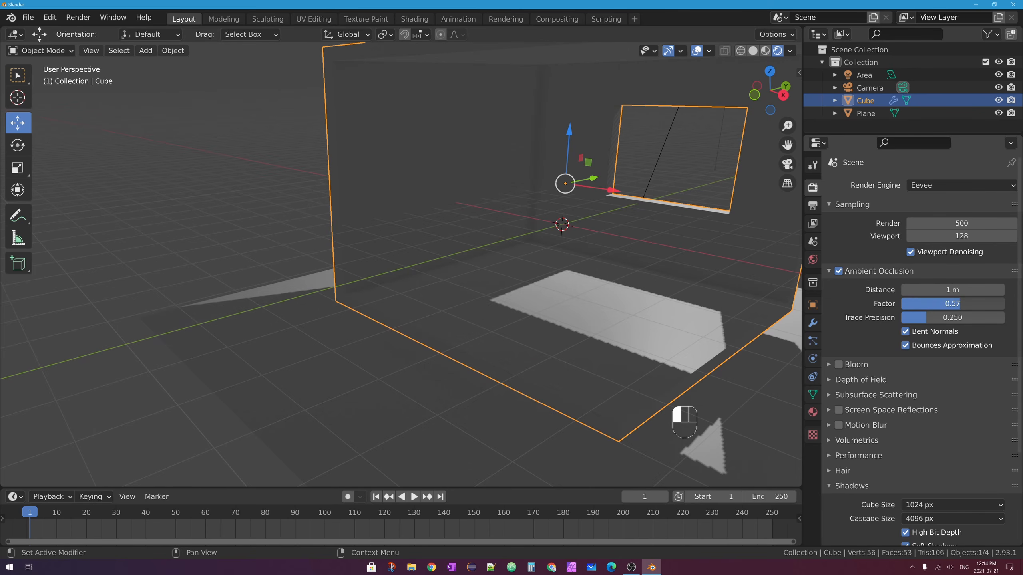
click(940, 303)
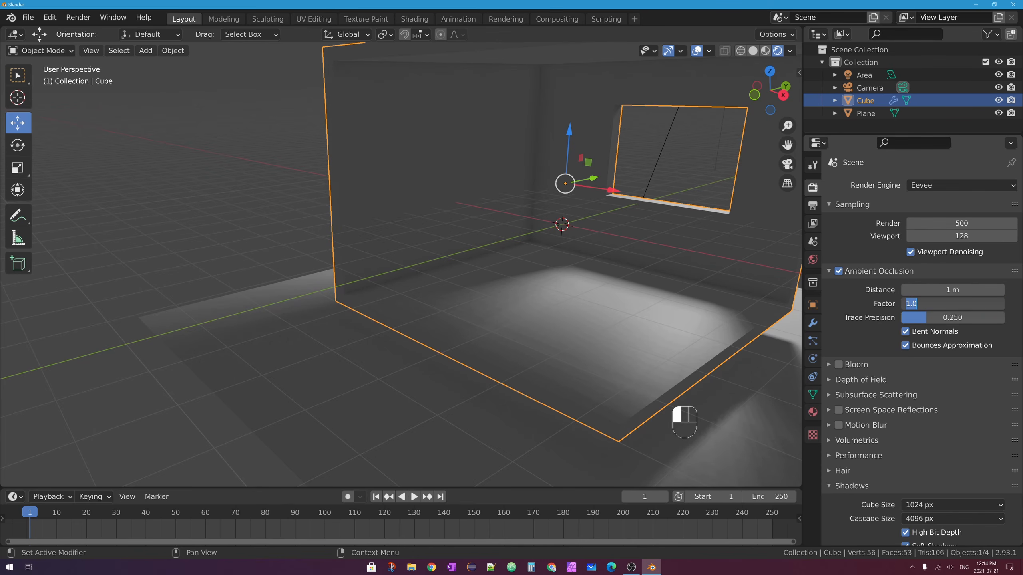
text(5)
key(Return)
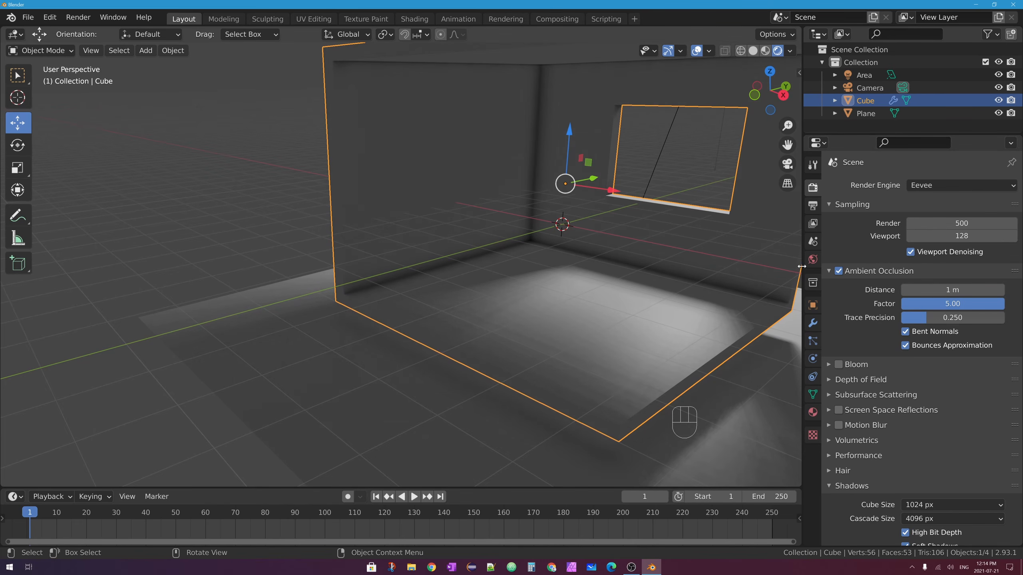
- Set the Ambient Occlusion factor to 0.5
click(962, 302)
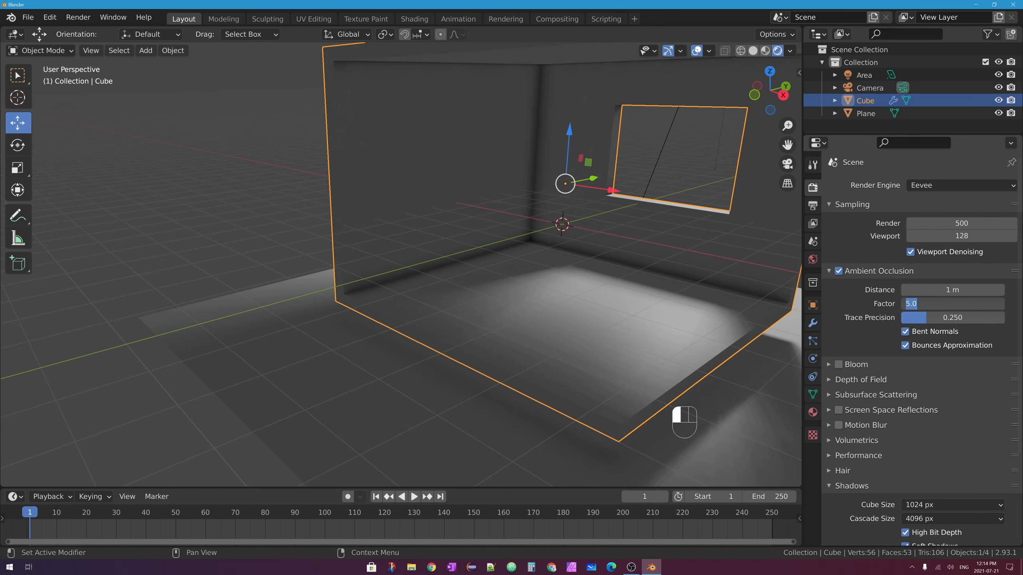
text(1.5)
key(Return)
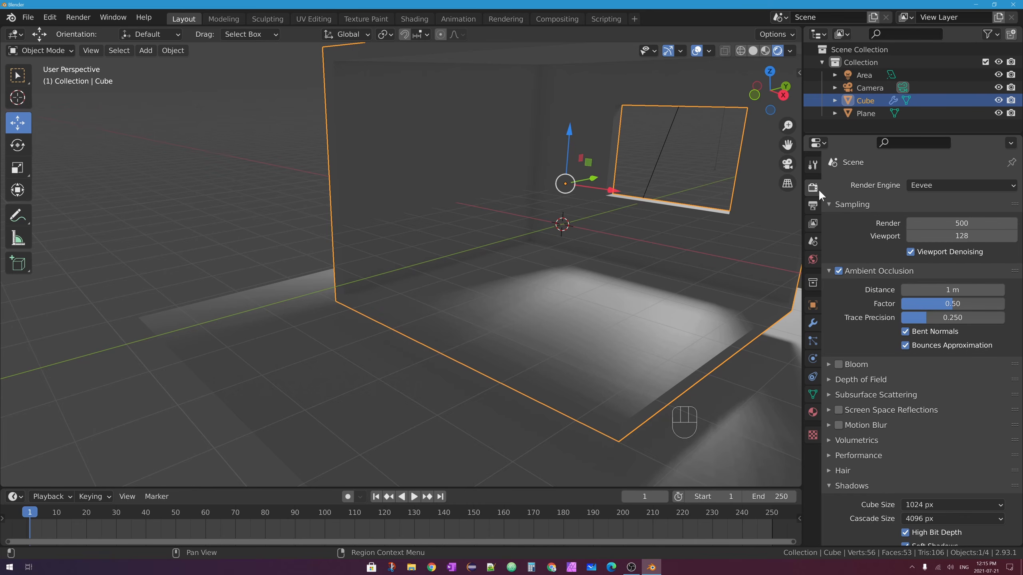
- Enable Screen Space Reflections in the render settings and remove the room cube's material slot
click(839, 410)
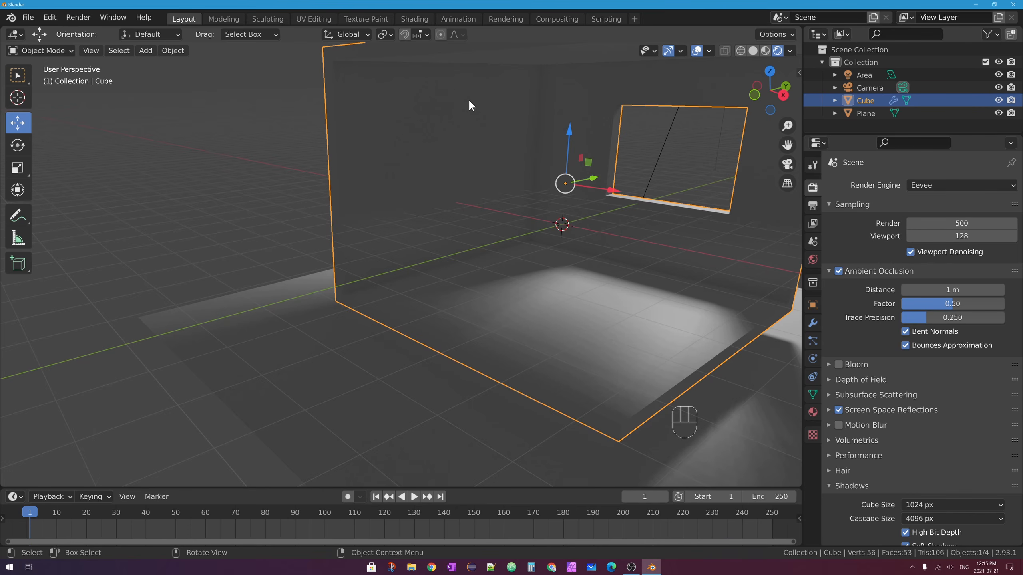
click(814, 412)
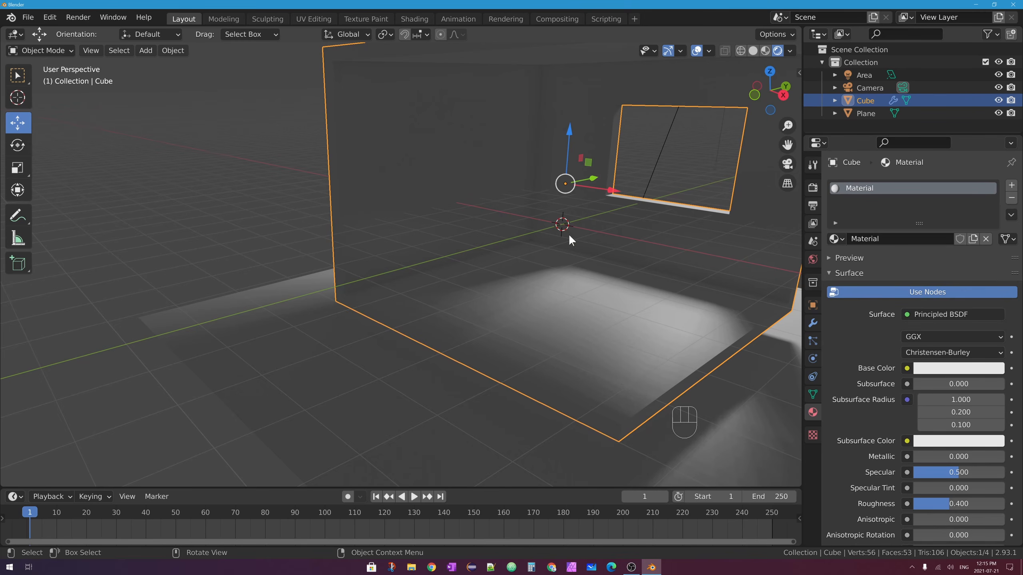
click(1011, 199)
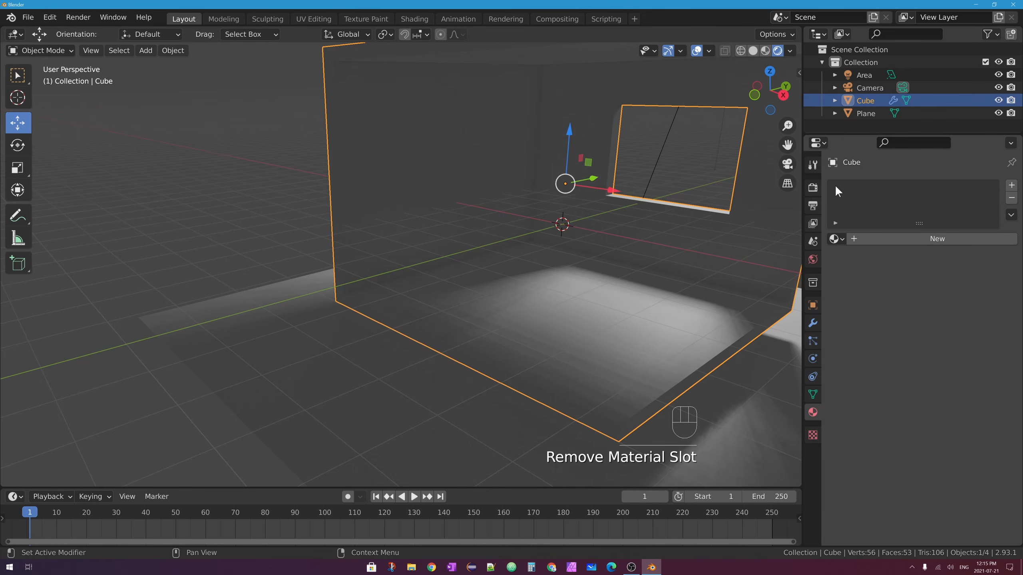
- Give the room cube a new material with a bright cyan-blue base color and a roughness of 0
click(935, 237)
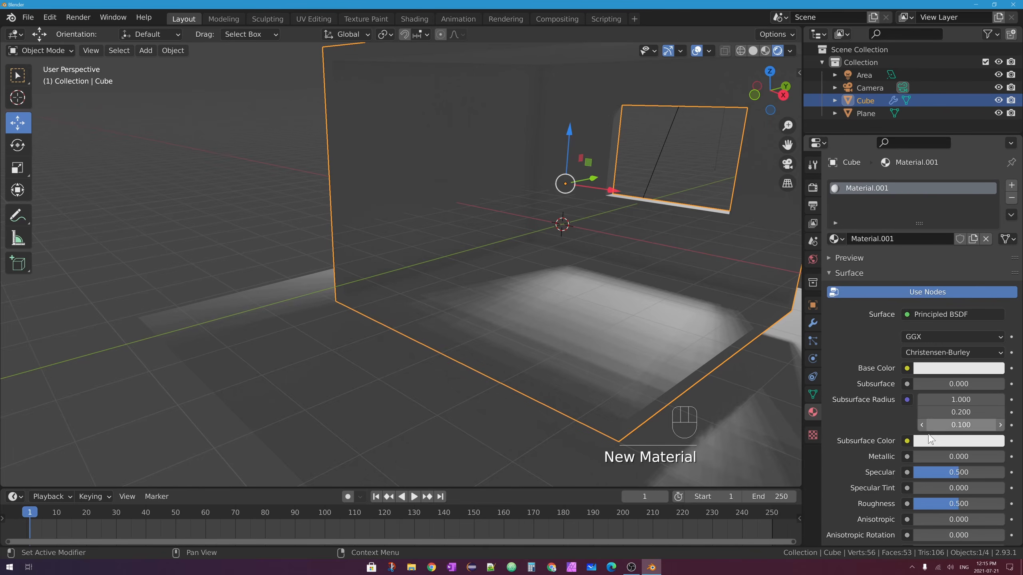
click(932, 370)
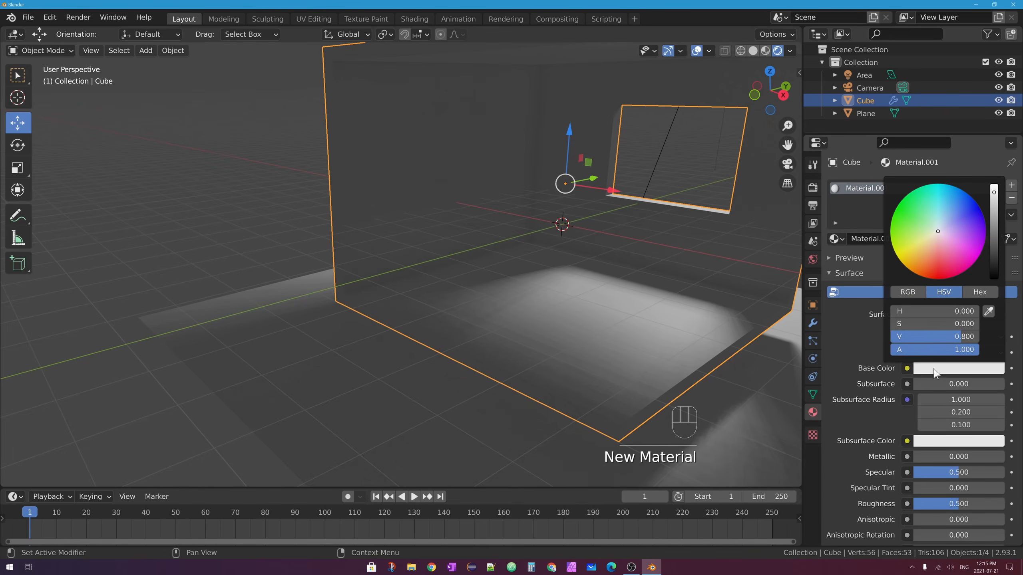
click(933, 210)
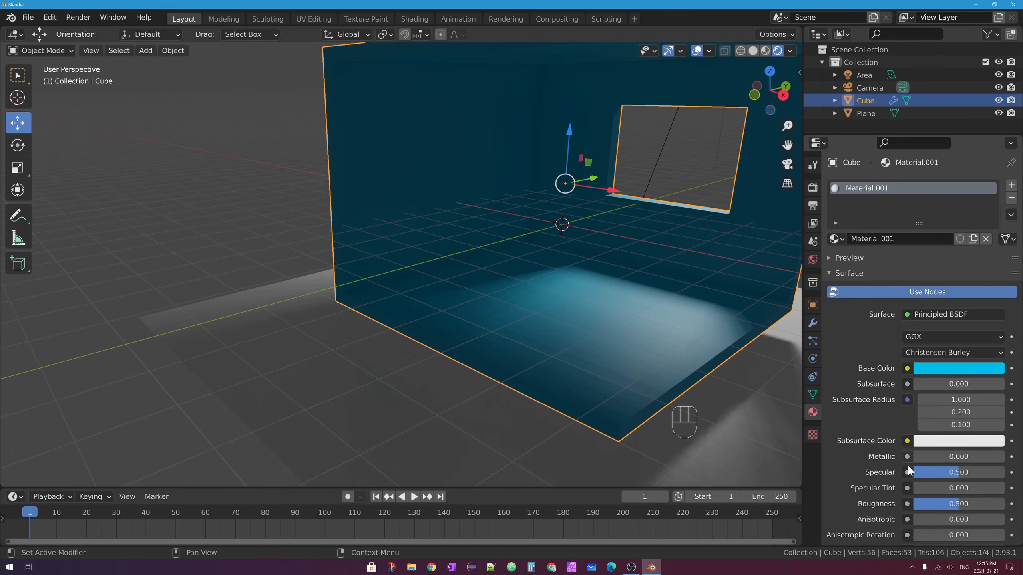
drag(959, 504, 923, 511)
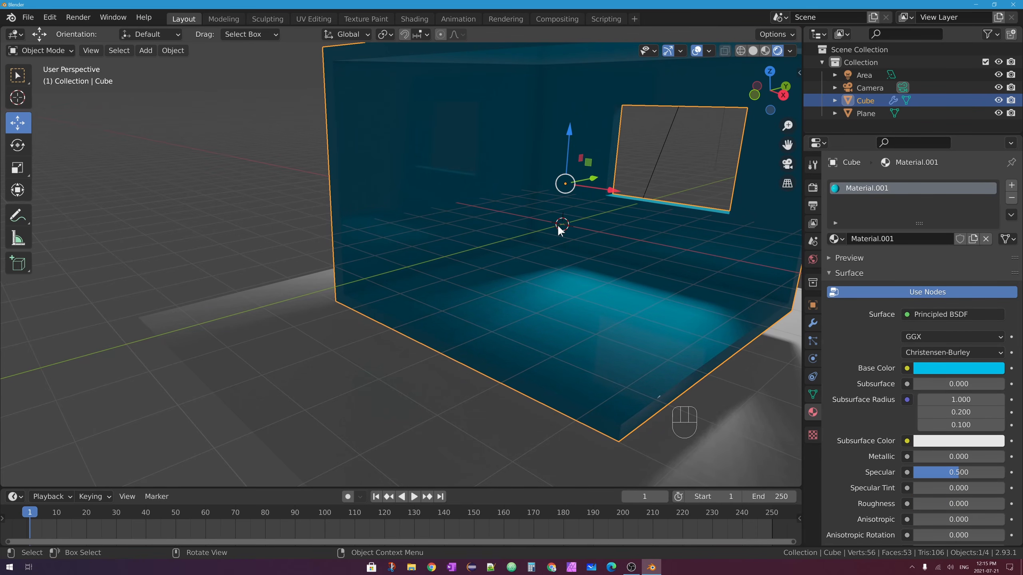
middle_drag(479, 199, 495, 199)
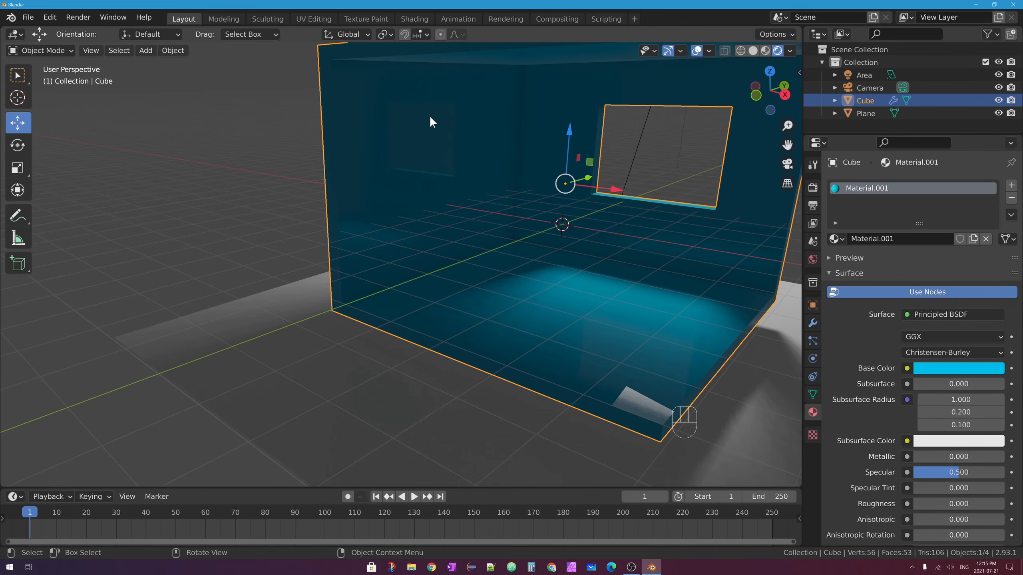
- Compare the room with Screen Space Reflections off and on, expand the reflection settings, and examine the reflections on the walls
click(813, 187)
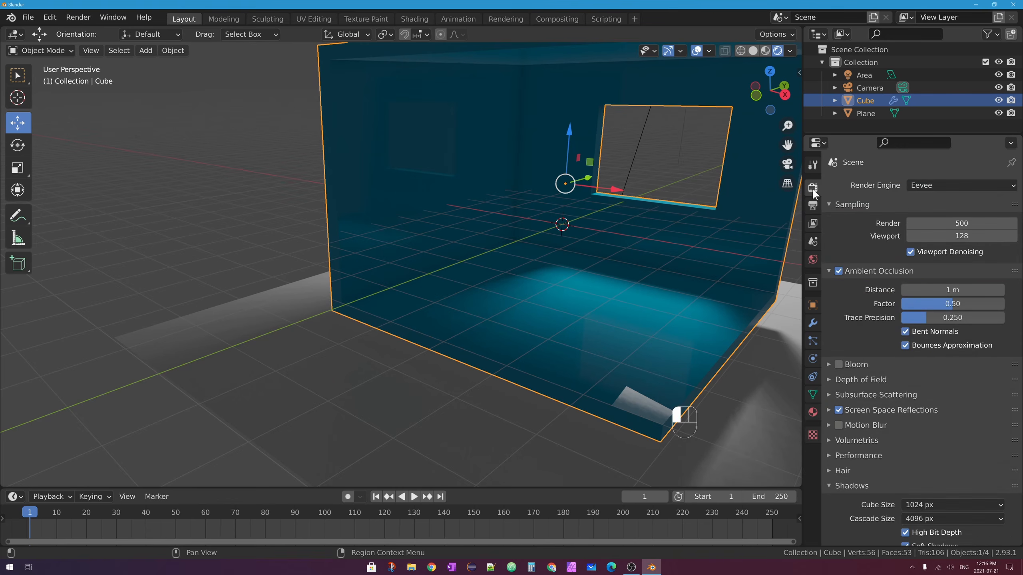
click(838, 410)
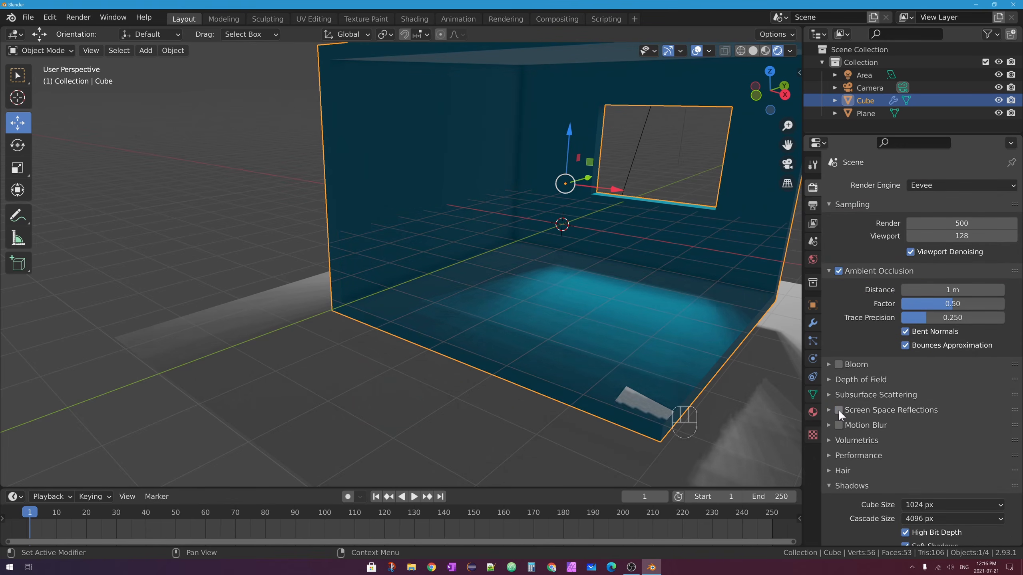
click(839, 409)
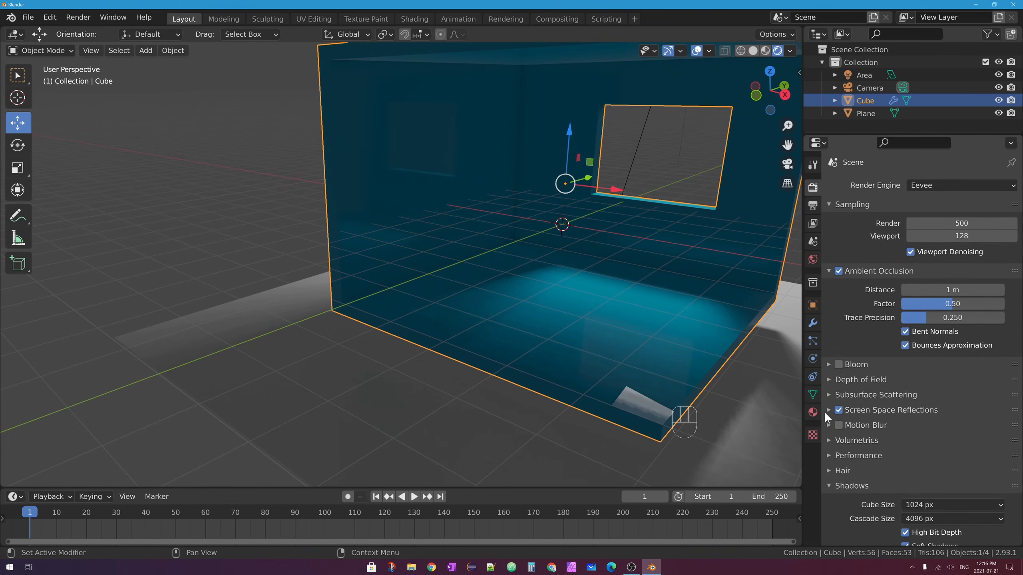
click(828, 410)
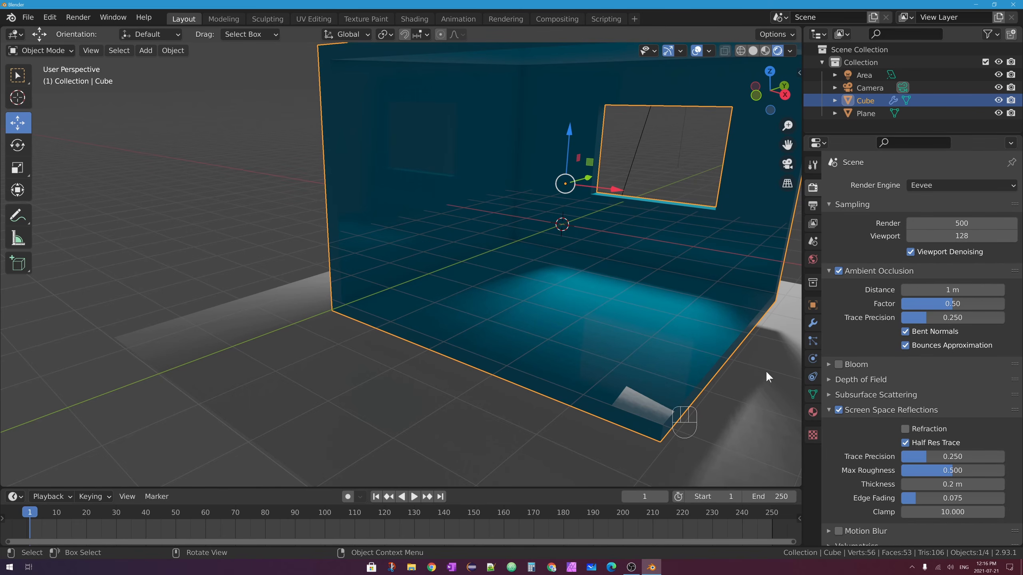
shift+middle_drag(517, 205, 490, 261)
scroll(646, 191, up, 2)
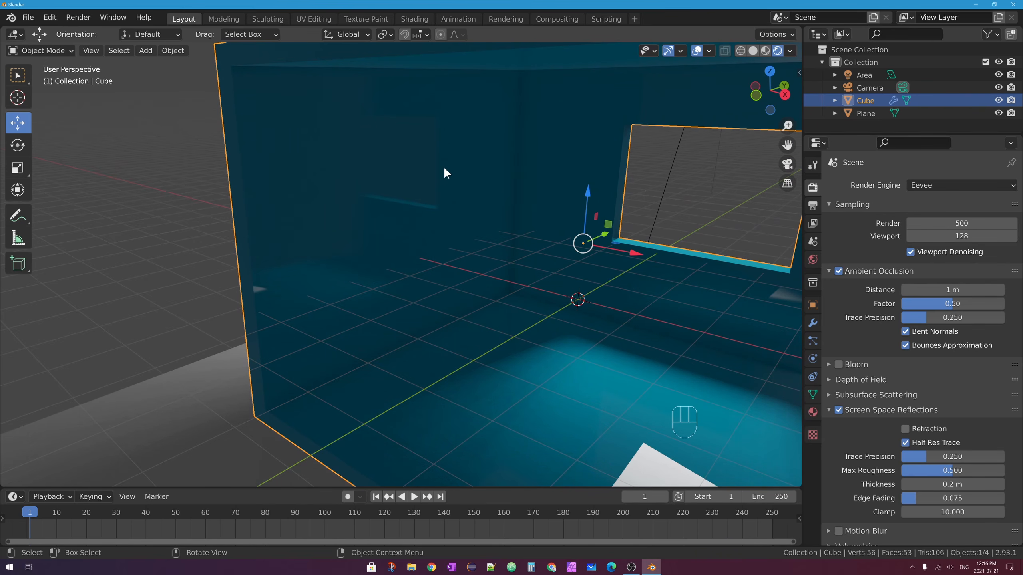
shift+middle_drag(544, 198, 667, 246)
middle_drag(644, 237, 596, 233)
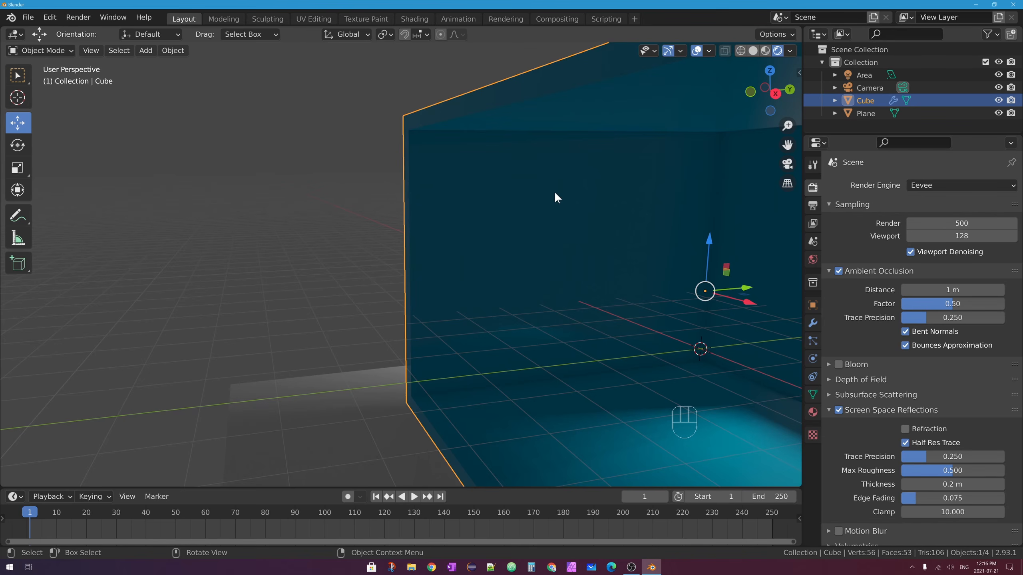
shift+middle_drag(616, 237, 511, 210)
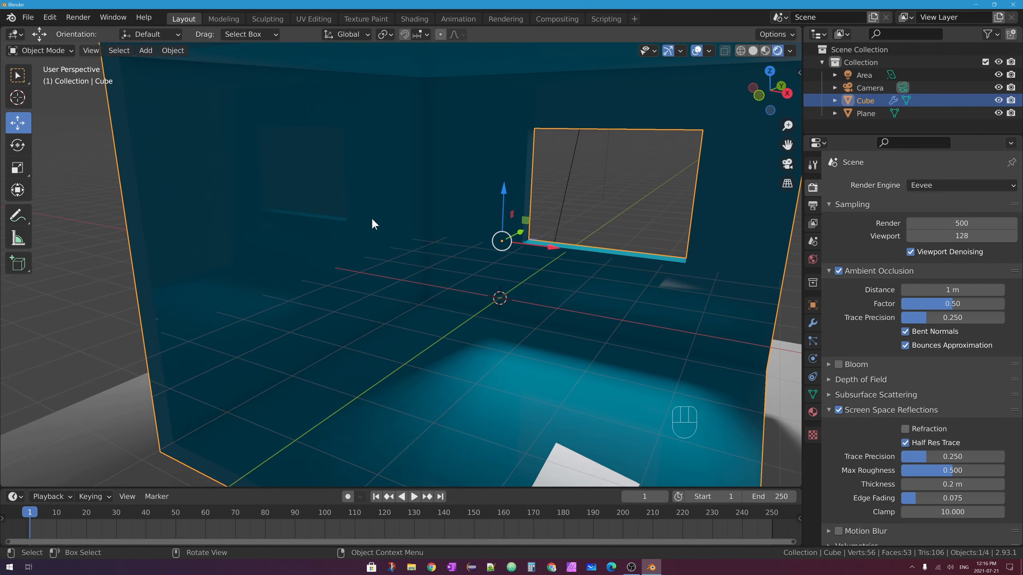
- Delete the room cube and the floor plane, keeping only the area light and camera
scroll(494, 196, down, 6)
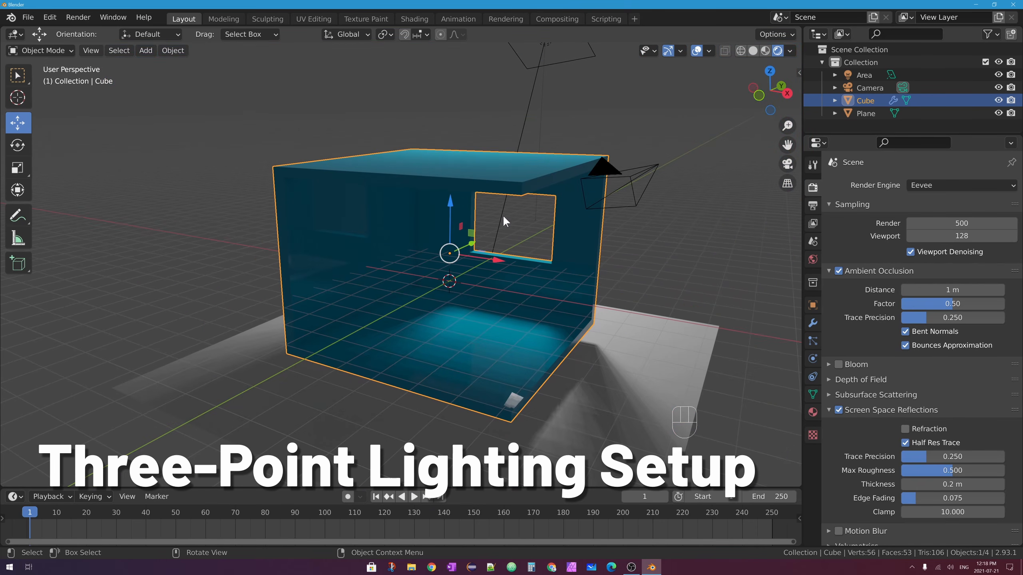
scroll(598, 115, down, 3)
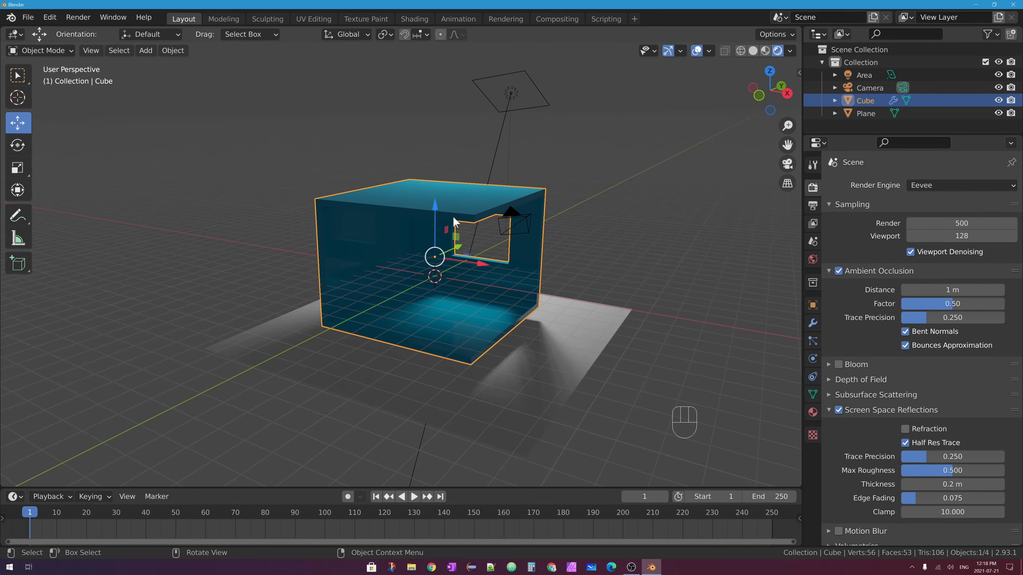
key(x)
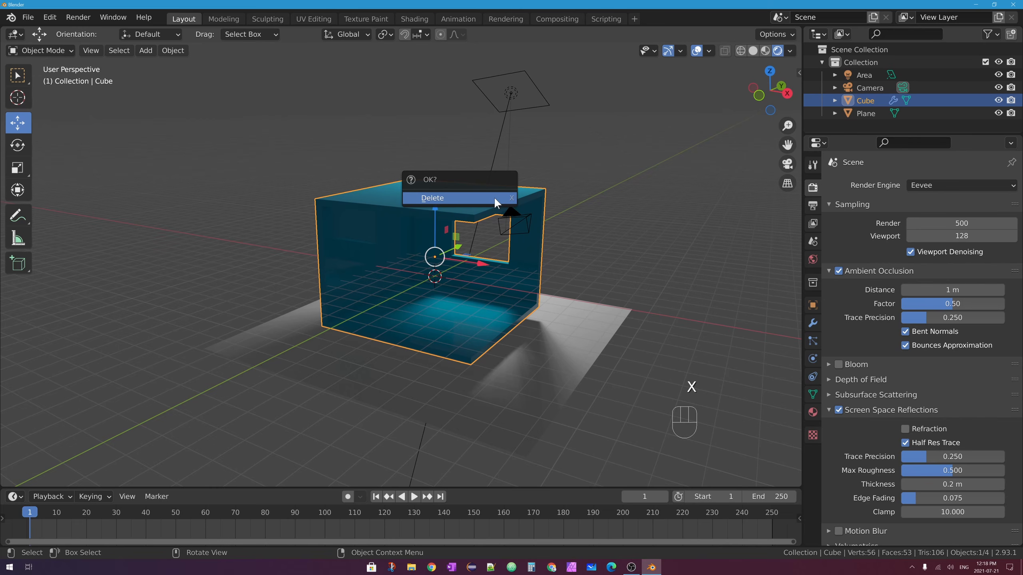
click(462, 199)
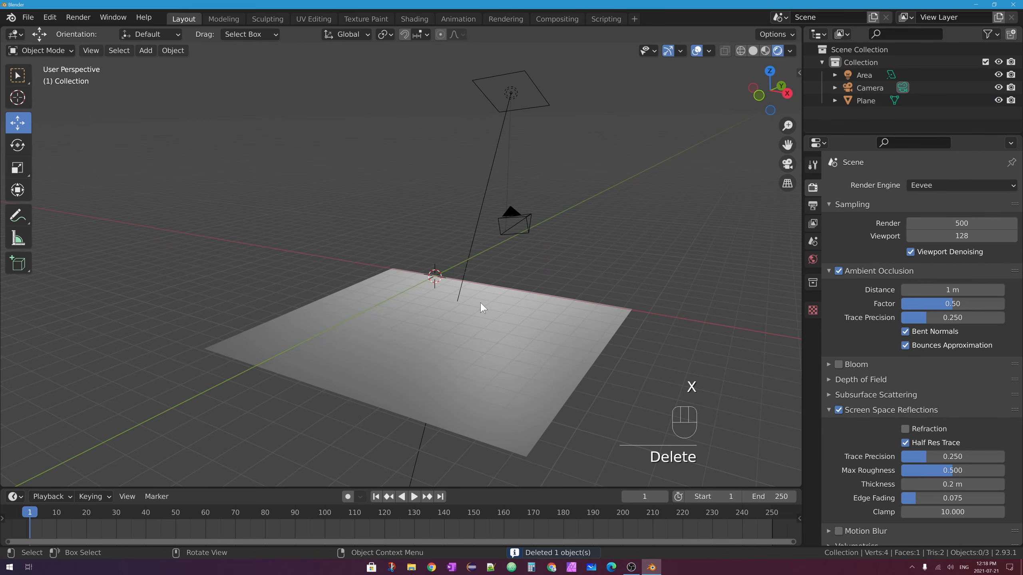
middle_drag(482, 308, 442, 289)
click(445, 310)
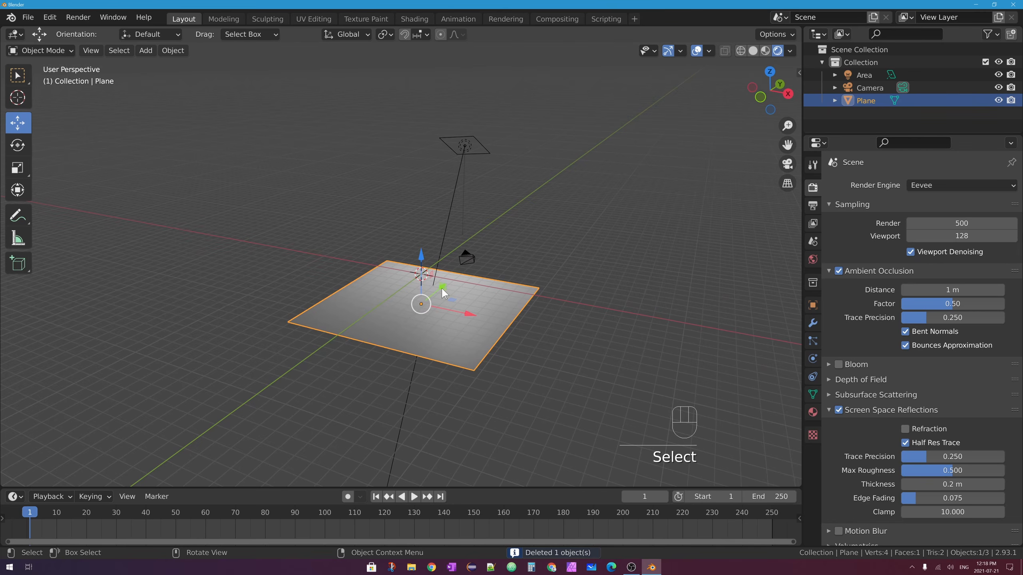
key(Delete)
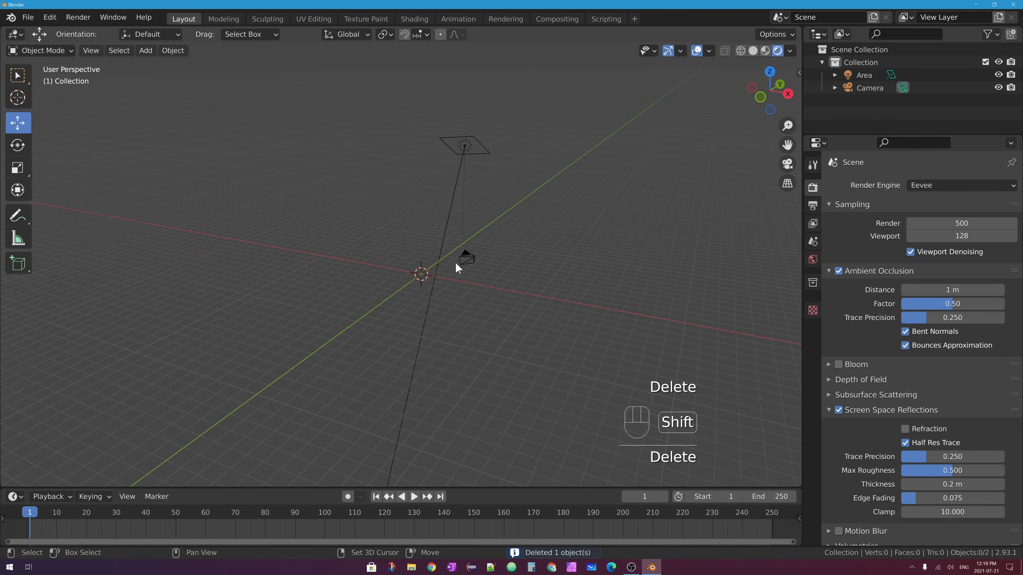
- Add a new plane mesh at the world origin as a floor and scale it by 8
key(shift+a)
mouse_move(485, 254)
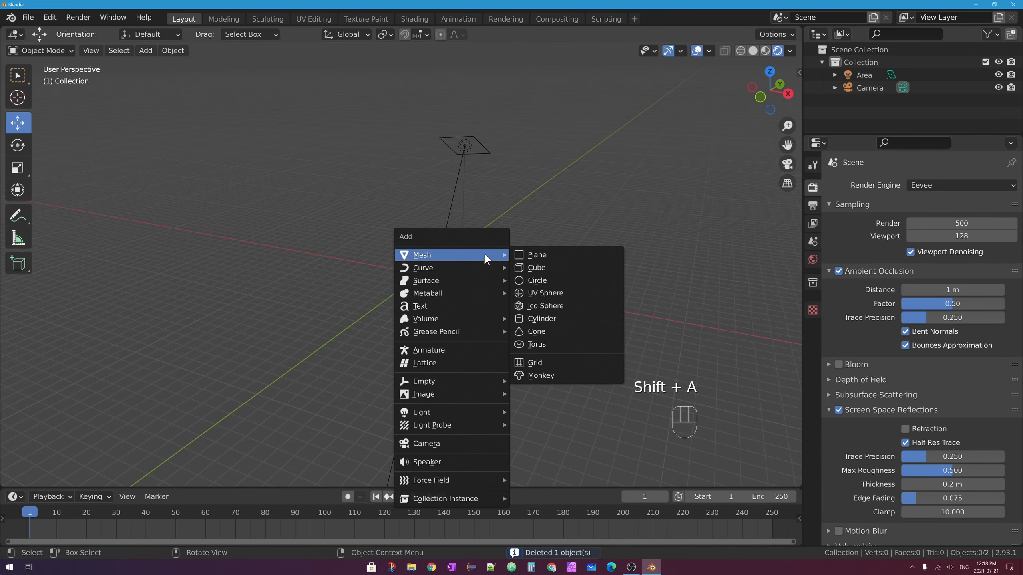
click(535, 254)
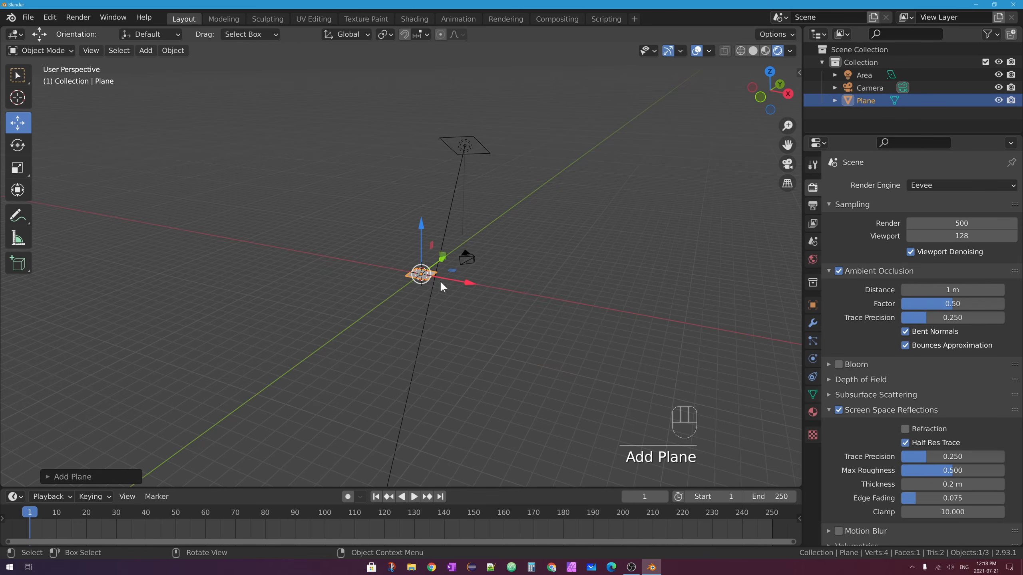
scroll(516, 283, up, 5)
text(s)
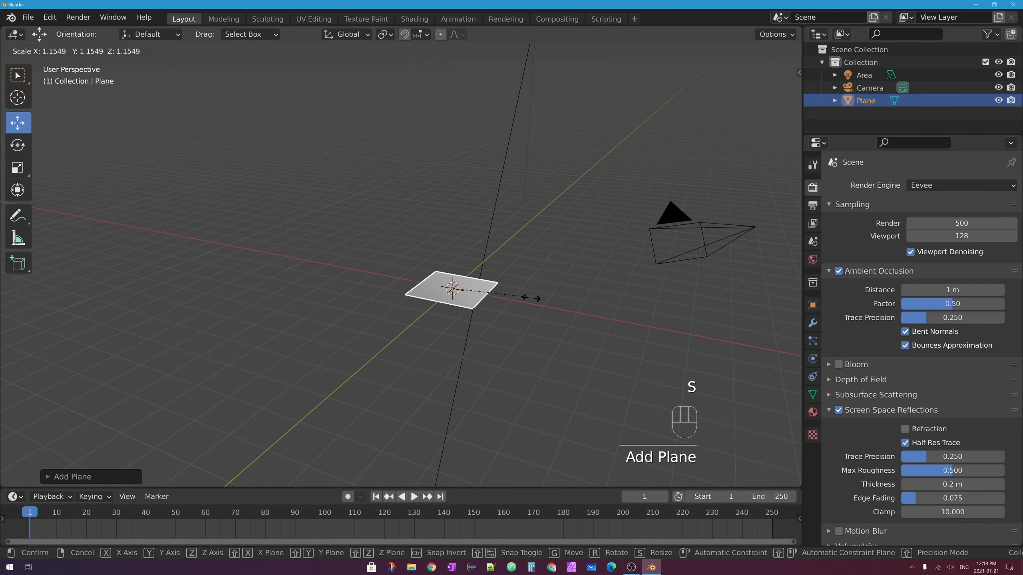
text(8)
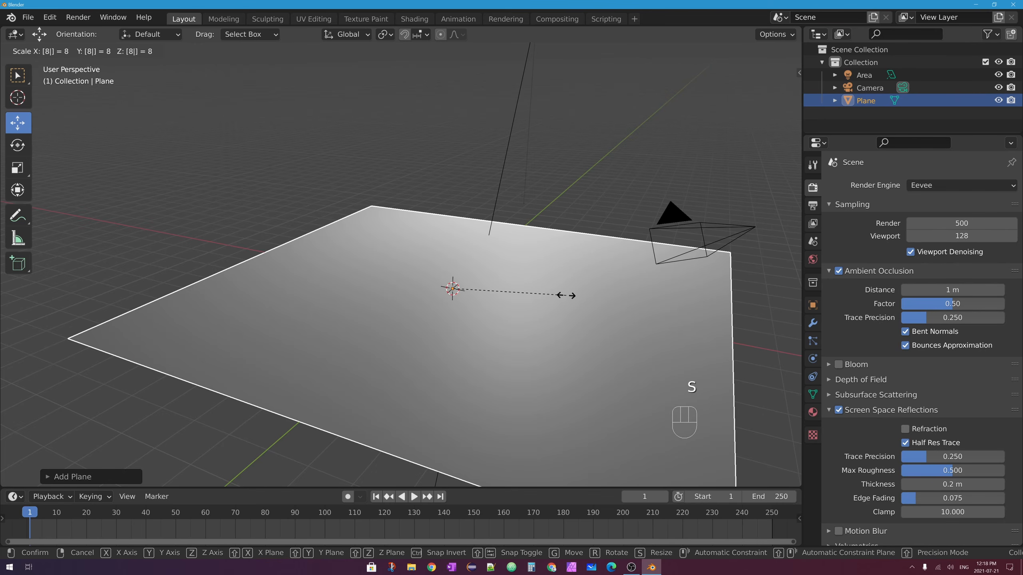
click(565, 295)
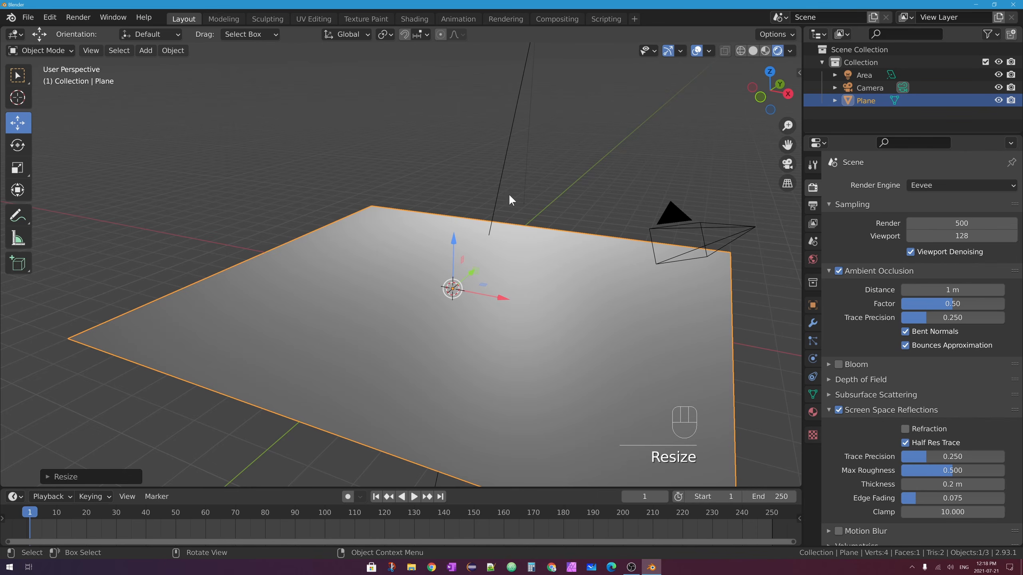
- Add a monkey head mesh at the center of the floor plane
key(shift+a)
mouse_move(462, 218)
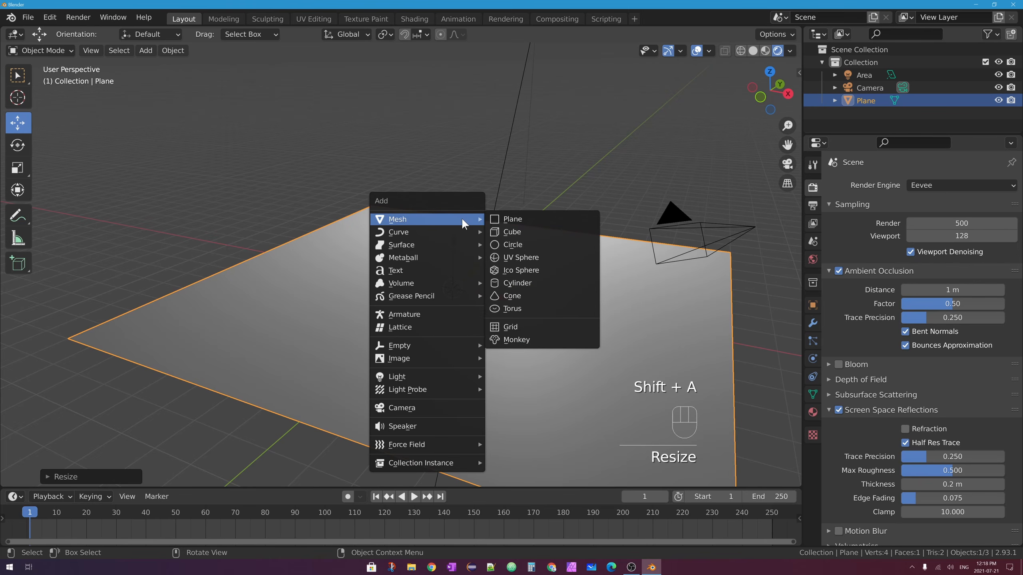
click(538, 340)
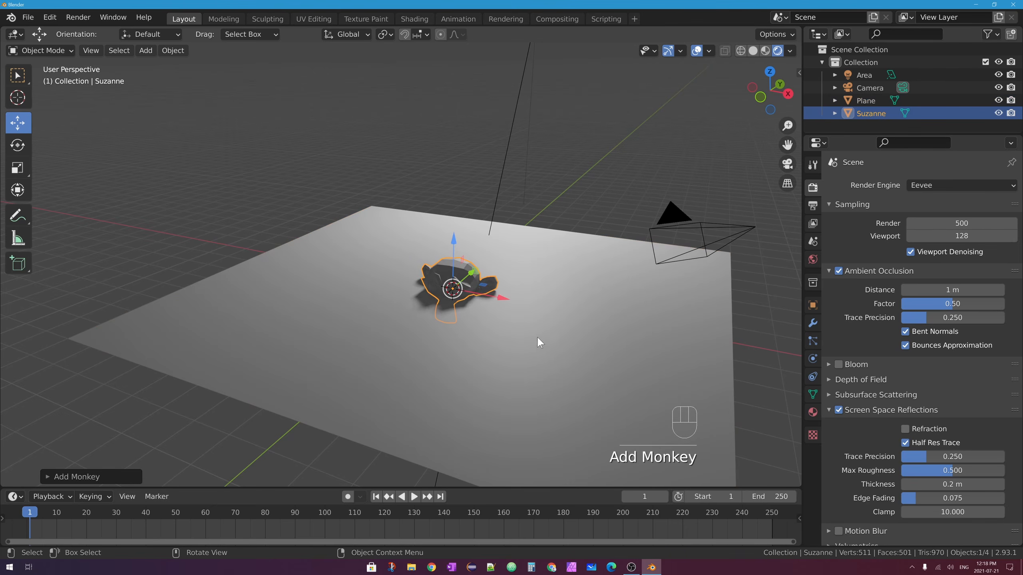
middle_drag(539, 342, 600, 278)
scroll(470, 270, up, 4)
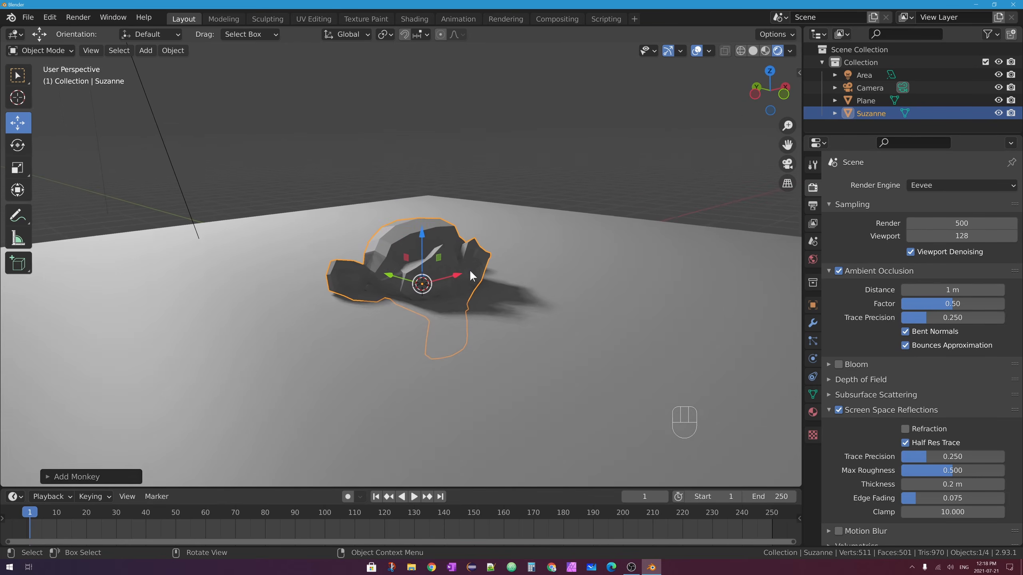
scroll(470, 269, up, 1)
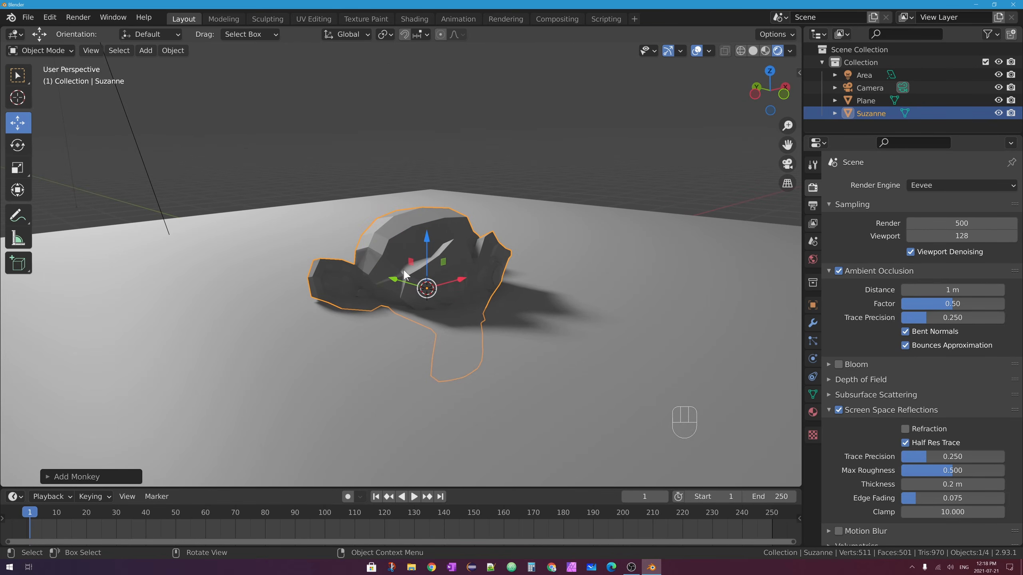
- Apply a level 3 subdivision surface to the monkey head and shade it smooth
drag(761, 93, 790, 93)
click(789, 89)
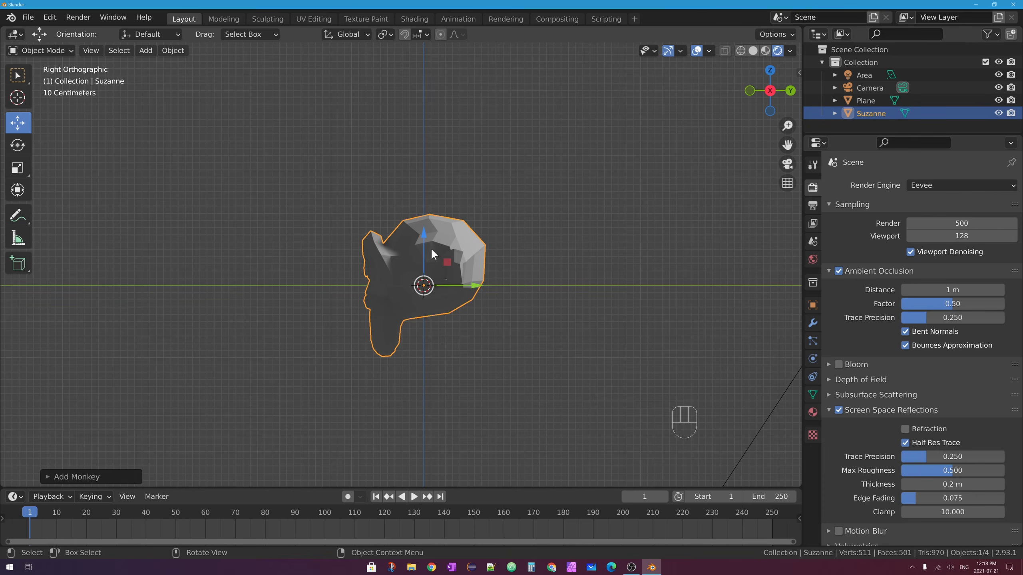
scroll(468, 232, up, 2)
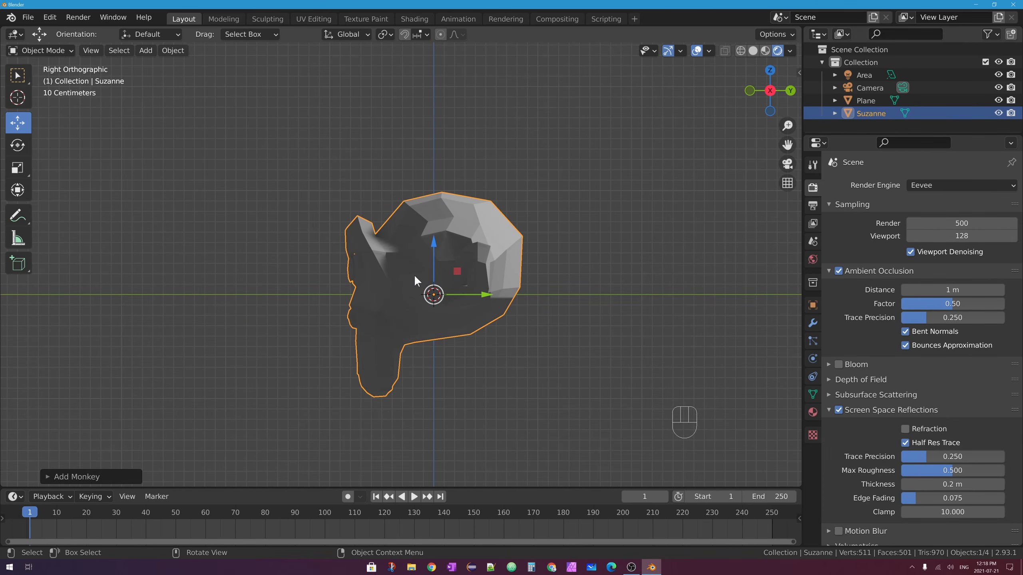
key(ctrl+3)
key(ctrl+3)
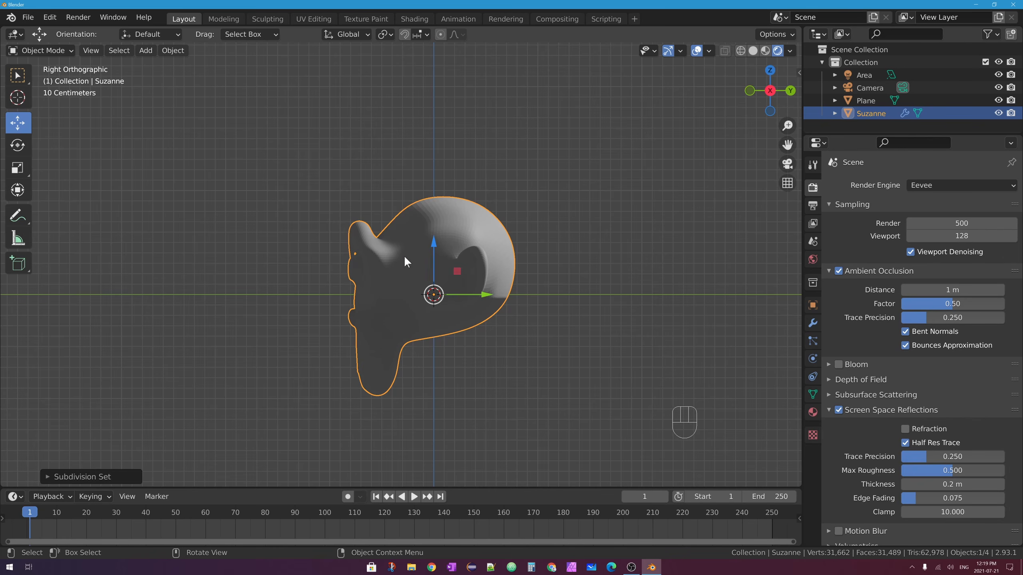
right_click(454, 222)
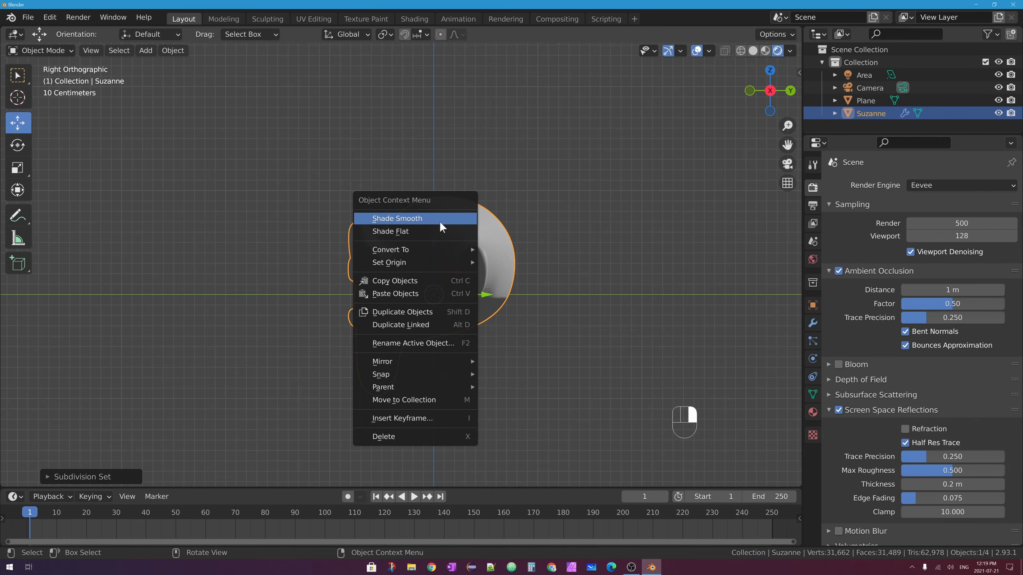
click(426, 219)
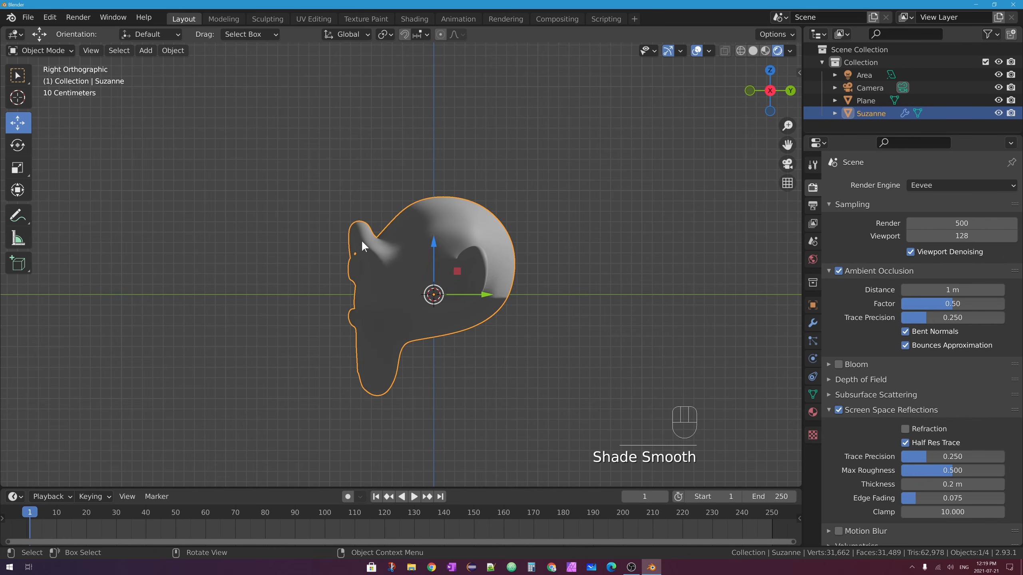
- Tilt the monkey head back about 40 degrees in the side view and raise it until it rests on the floor plane
mouse_move(364, 241)
middle_down()
mouse_move(394, 252)
mouse_move(574, 253)
mouse_move(342, 243)
mouse_move(381, 251)
middle_up()
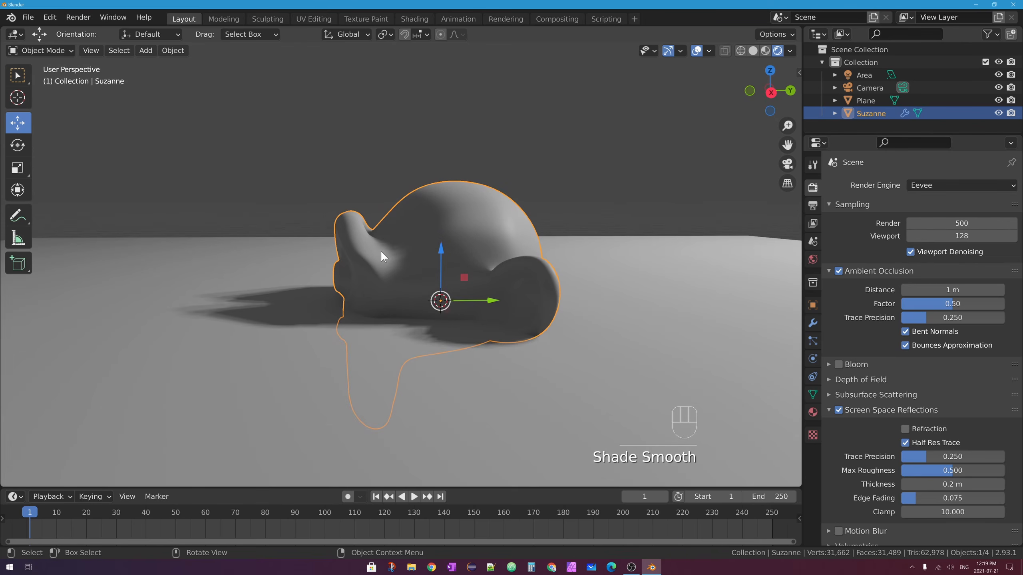
click(770, 92)
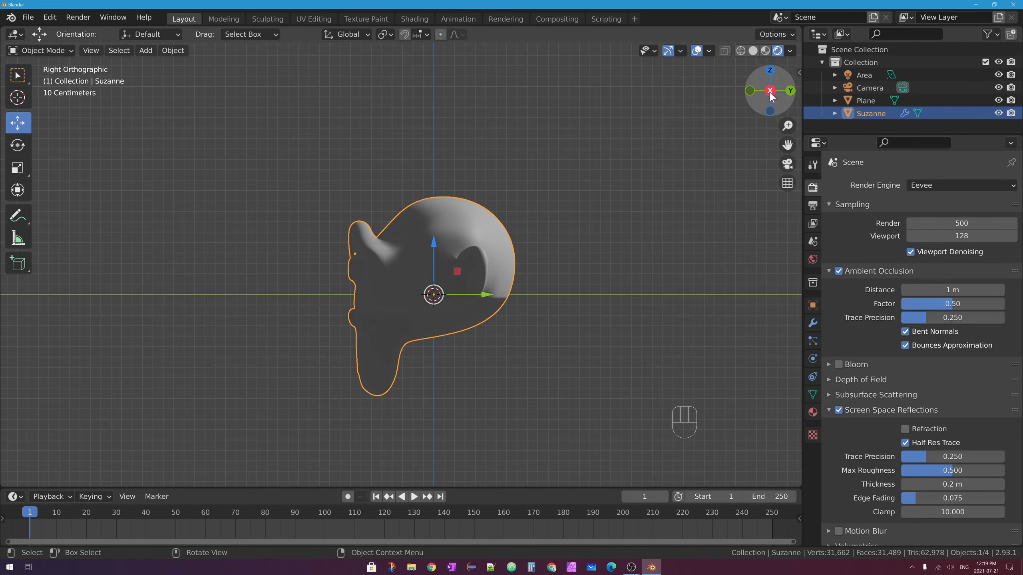
key(r)
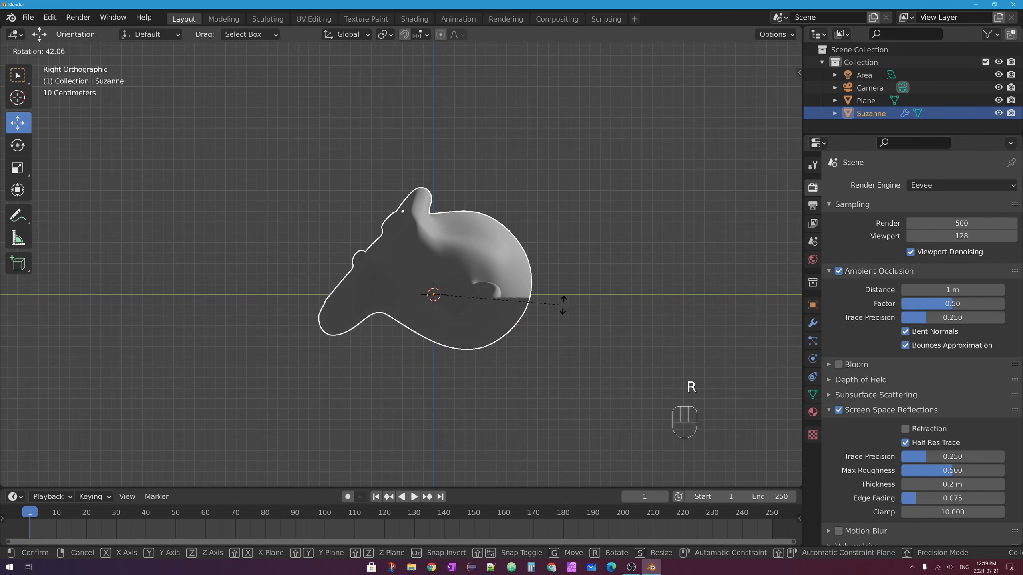
click(565, 291)
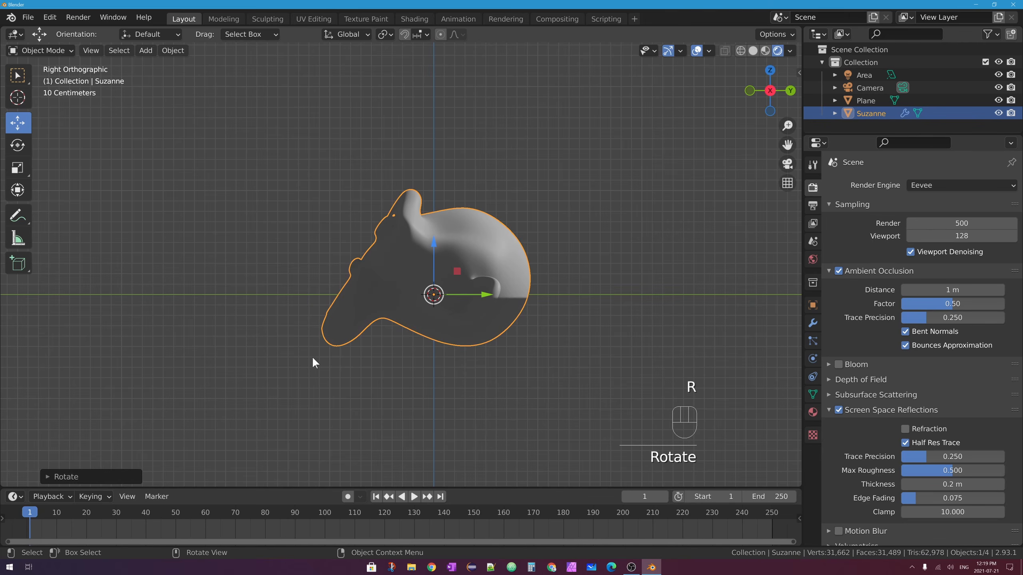
key(g)
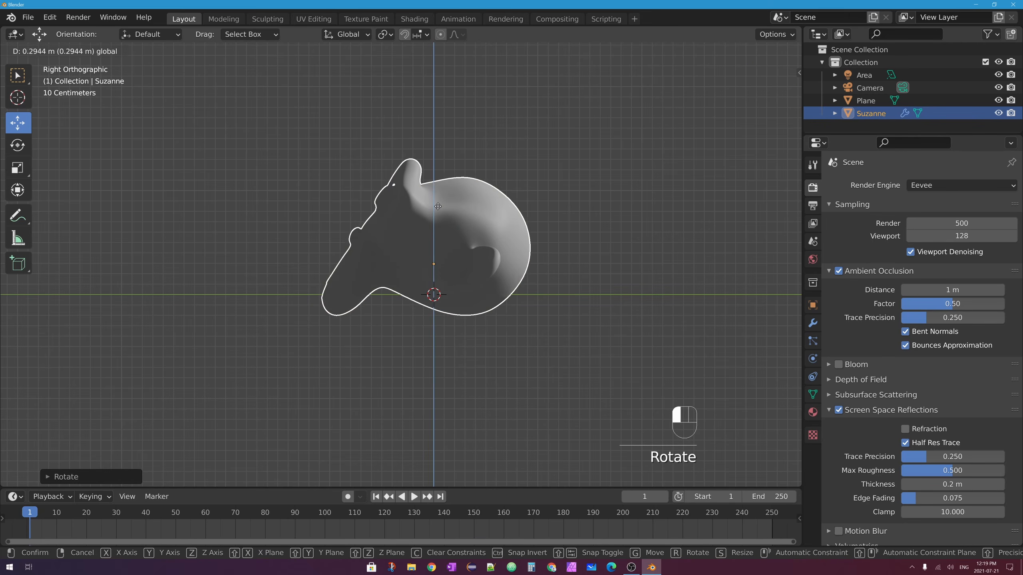
click(438, 189)
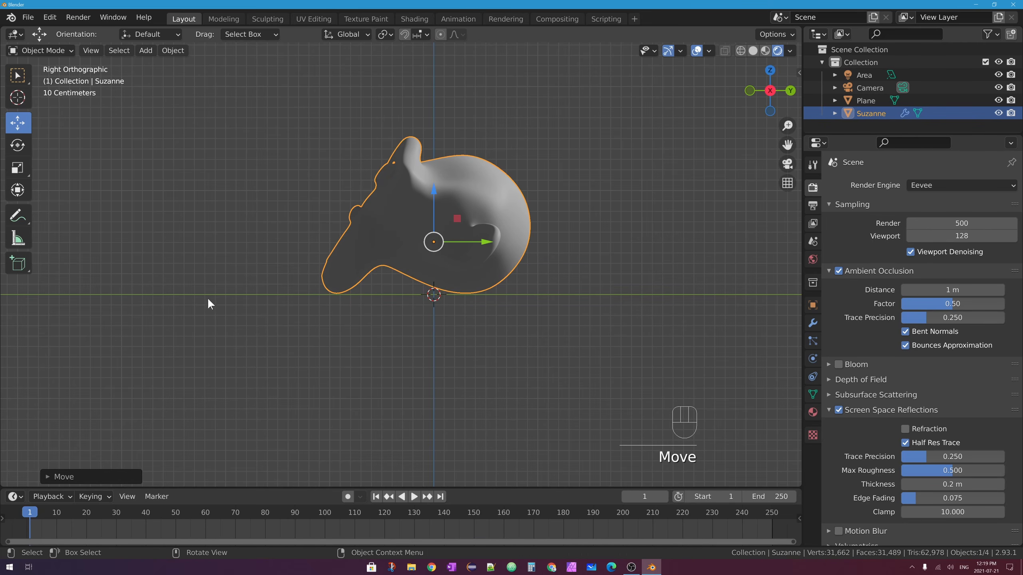
- Examine how the area light and the camera are placed around the monkey head, including the view through the camera
middle_drag(208, 300, 421, 318)
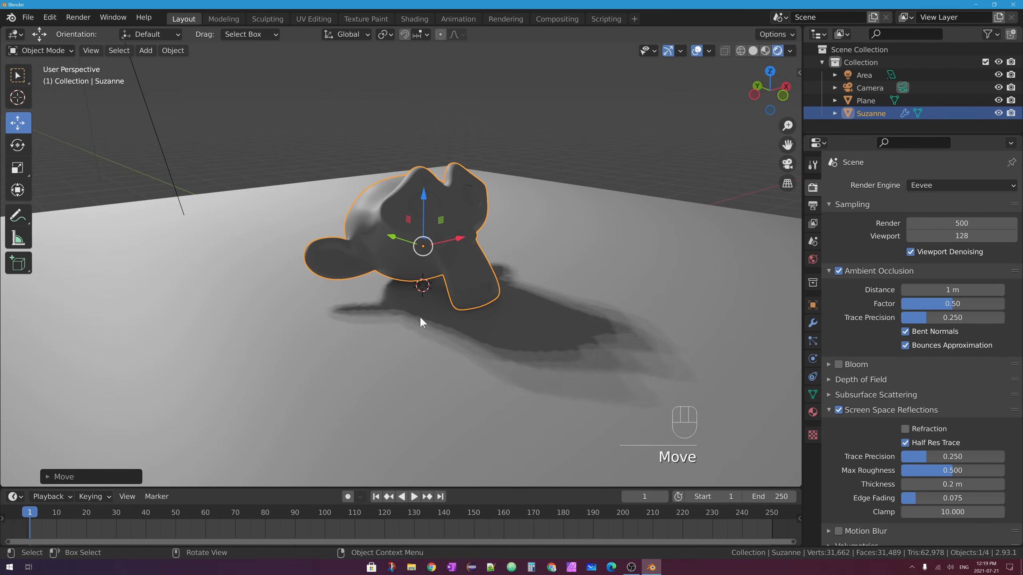
scroll(406, 290, down, 5)
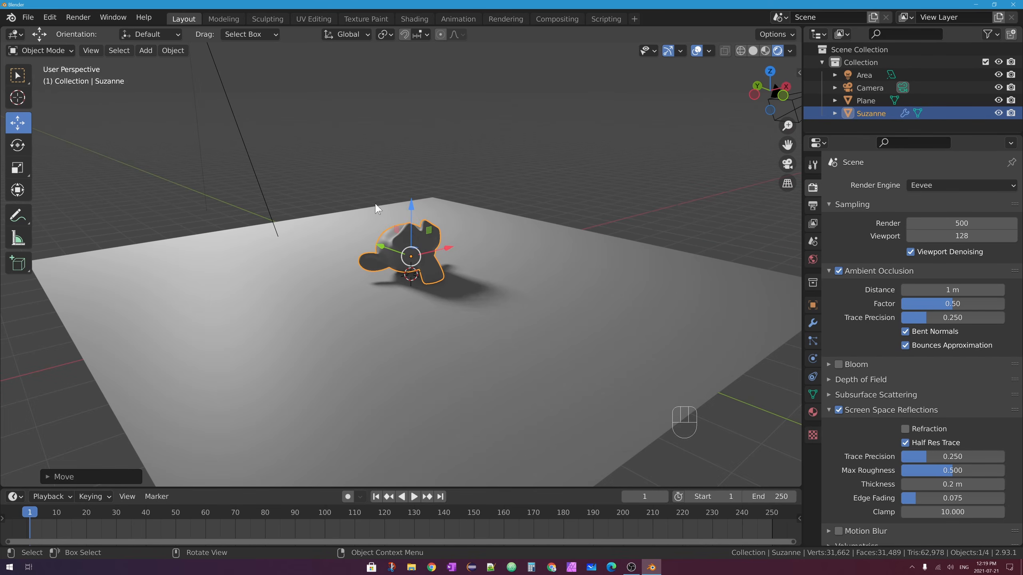
scroll(376, 209, down, 3)
click(292, 133)
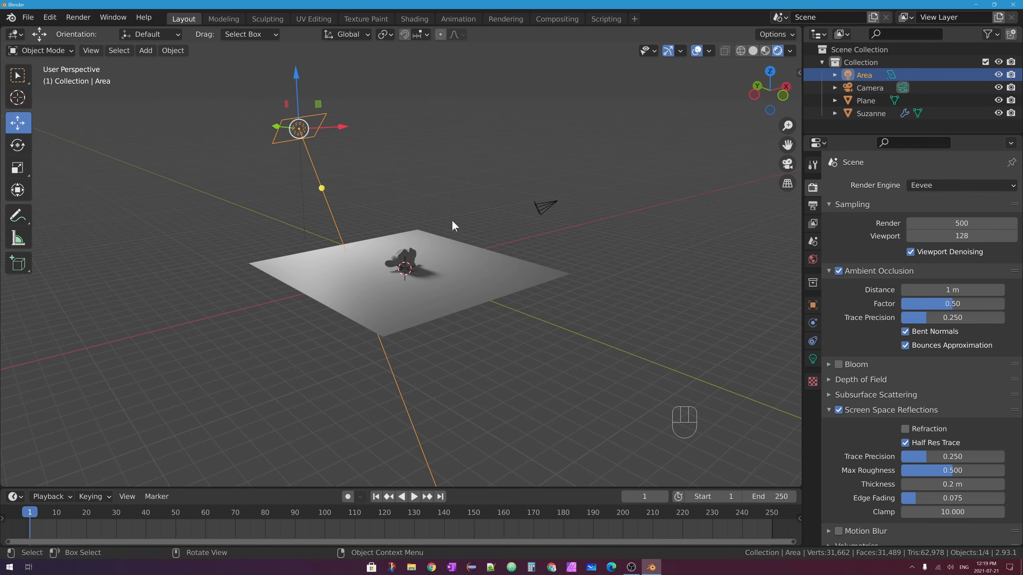
scroll(404, 207, up, 4)
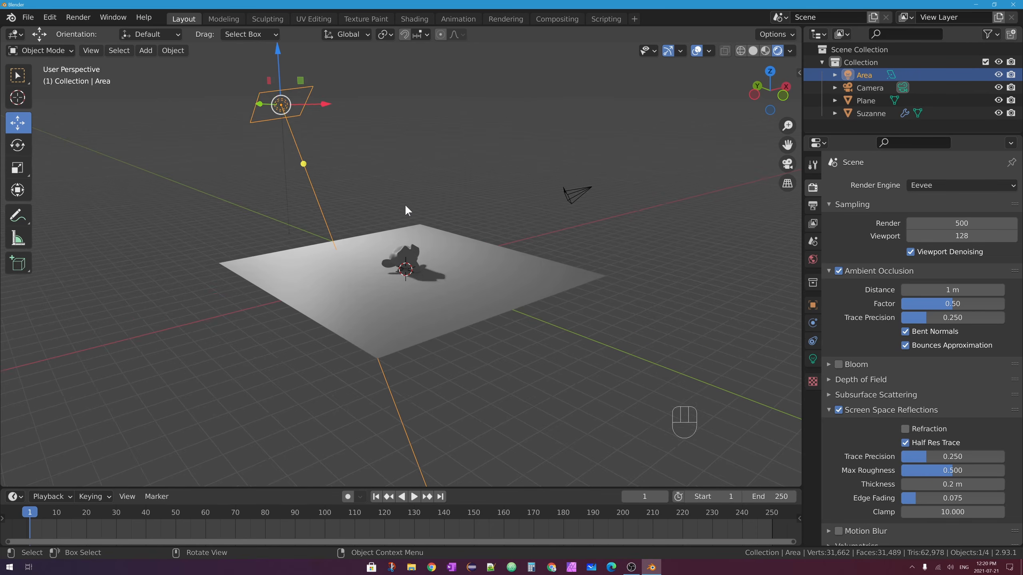
scroll(464, 194, down, 4)
scroll(464, 195, up, 3)
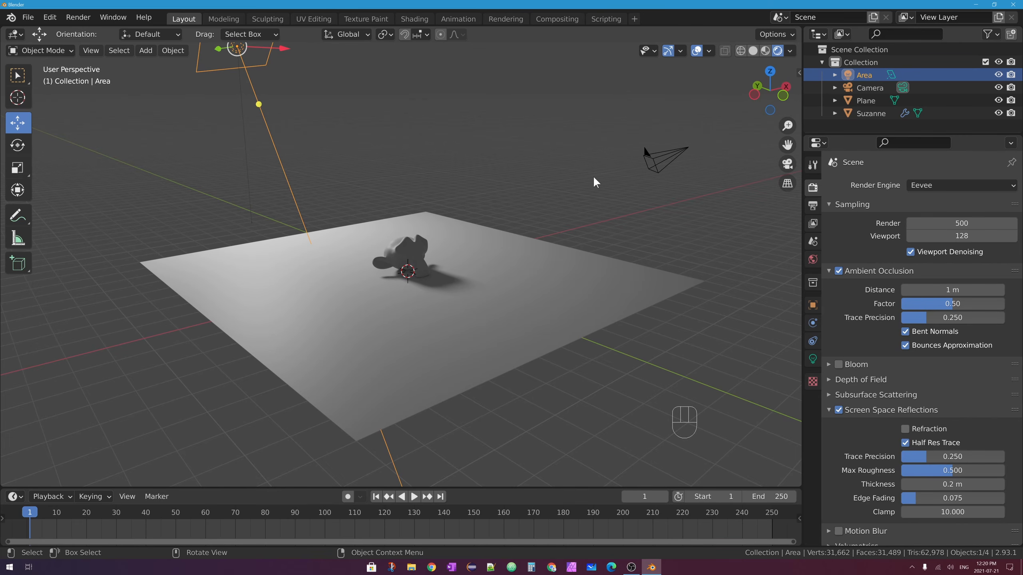
click(788, 164)
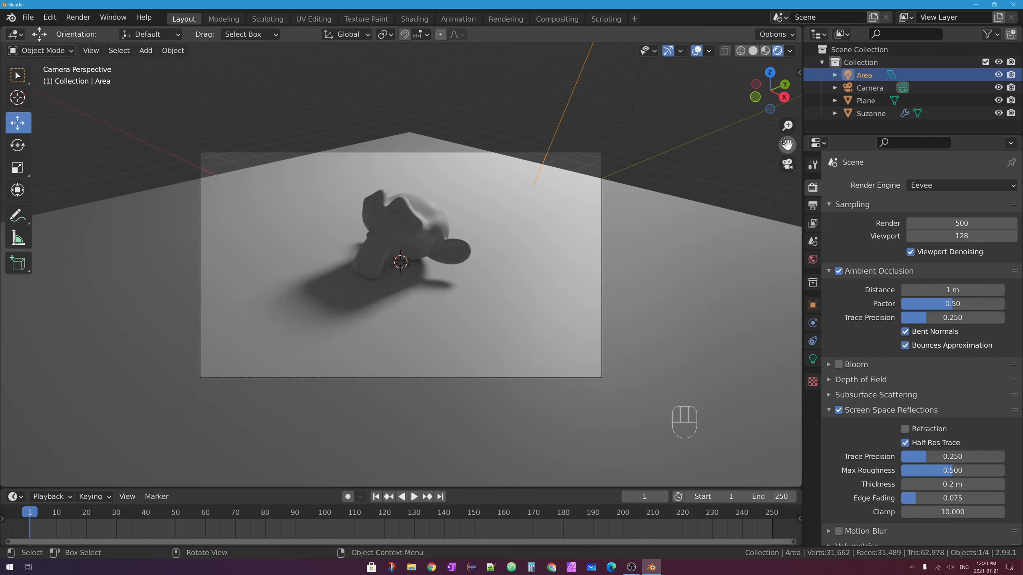
click(788, 163)
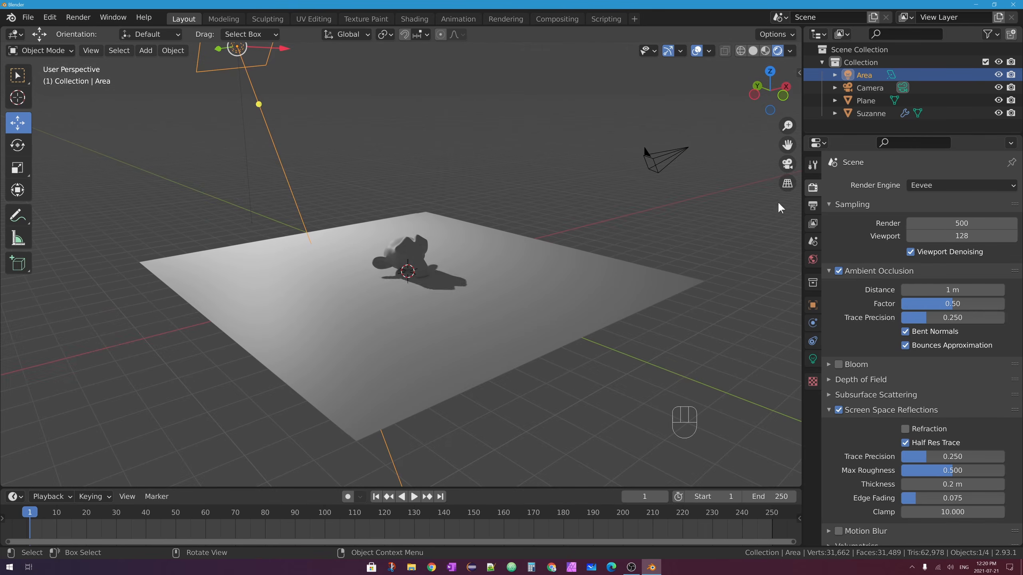
- Rotate the monkey head around the global Z axis in the camera view so its face points toward the camera
click(788, 164)
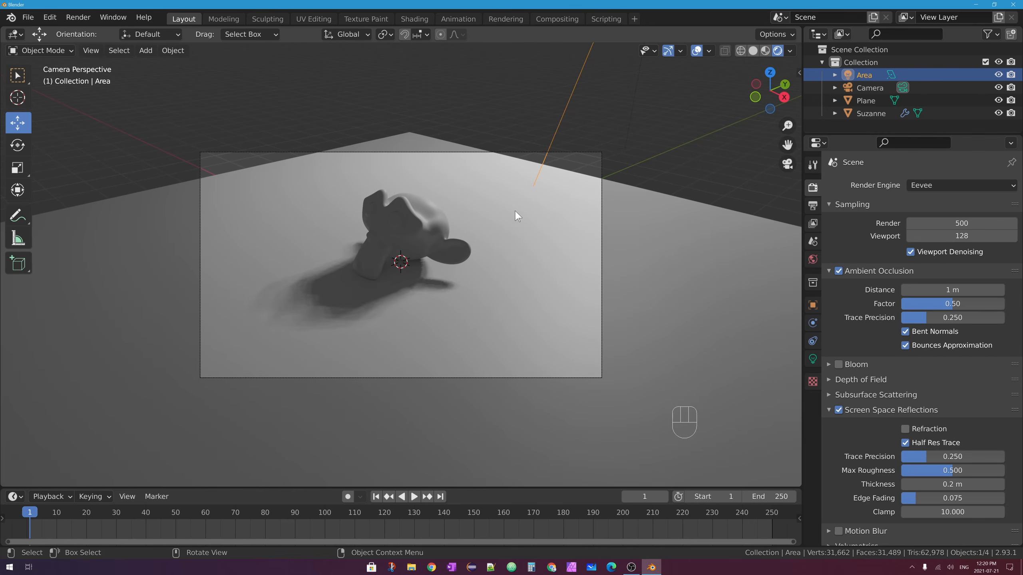
click(400, 210)
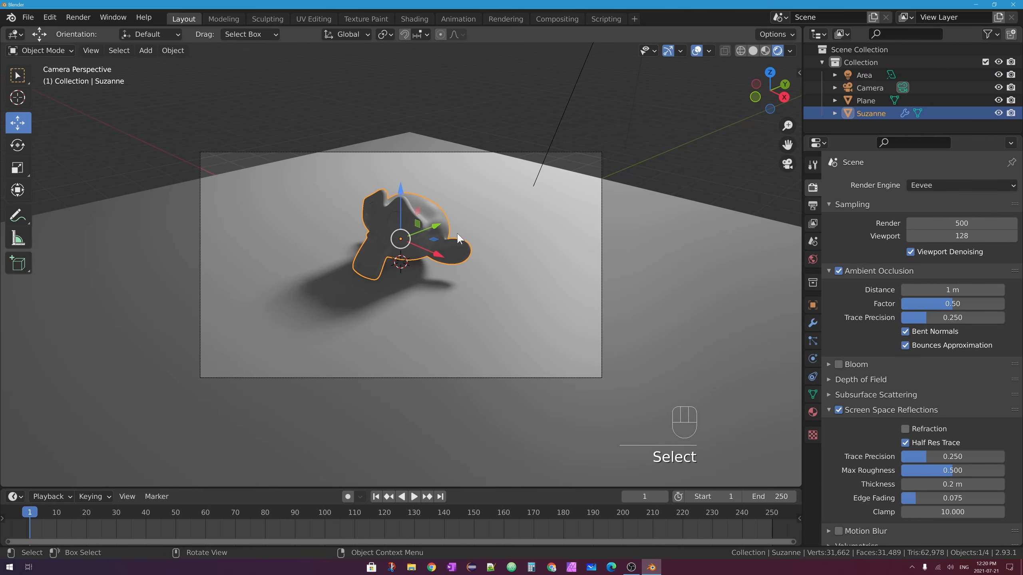
key(r)
key(z)
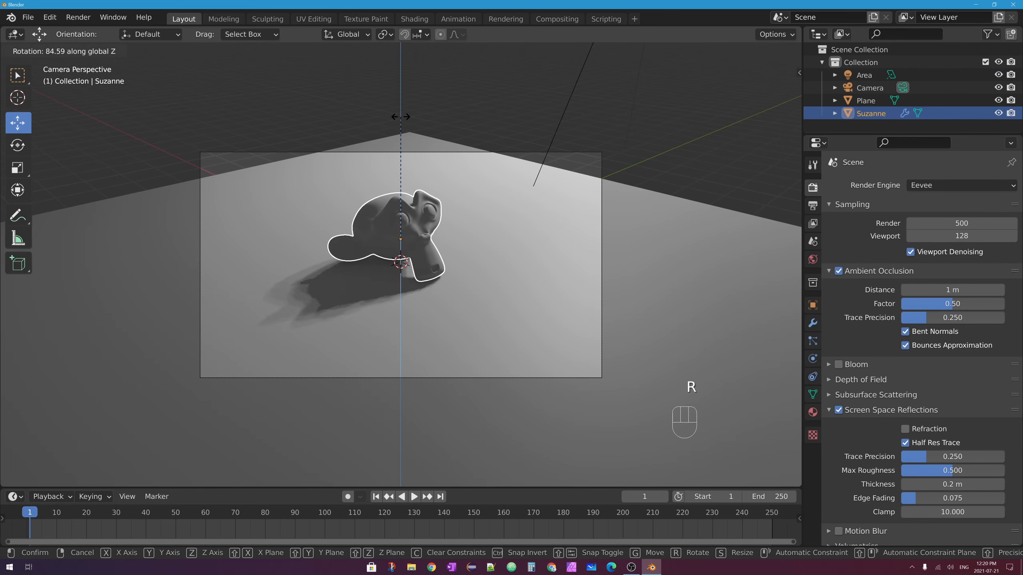
click(440, 171)
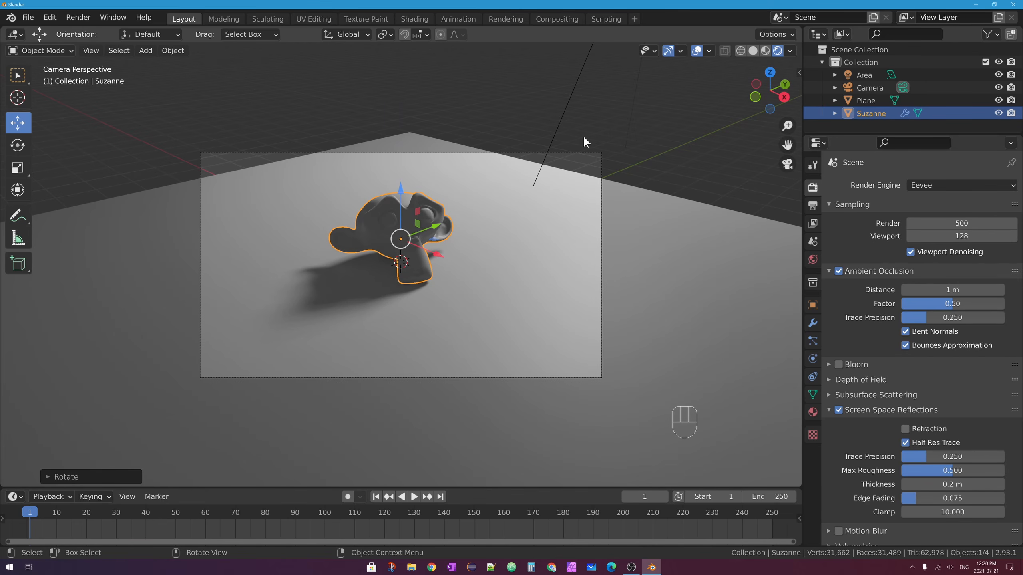
- From above, move the area light to the plane's positive X edge and rotate it about 60 degrees to face the monkey head
click(569, 91)
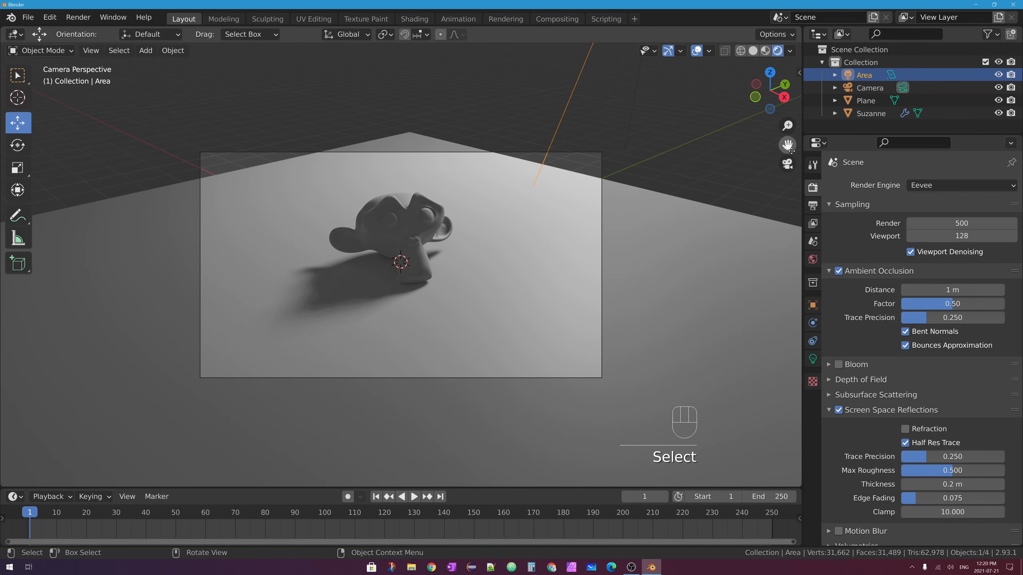
click(786, 165)
scroll(375, 141, down, 4)
middle_drag(376, 139, 423, 190)
click(769, 75)
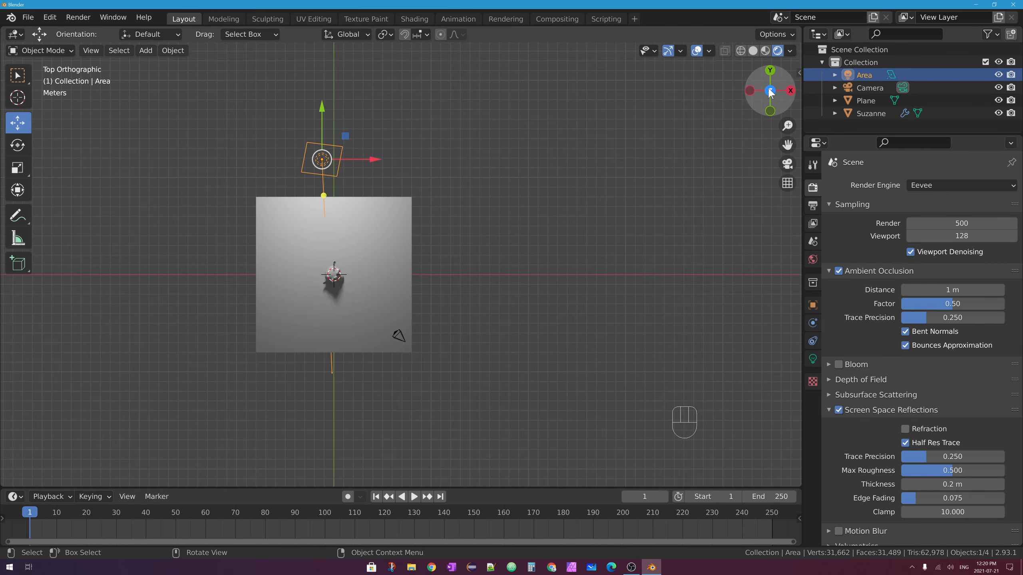
key(g)
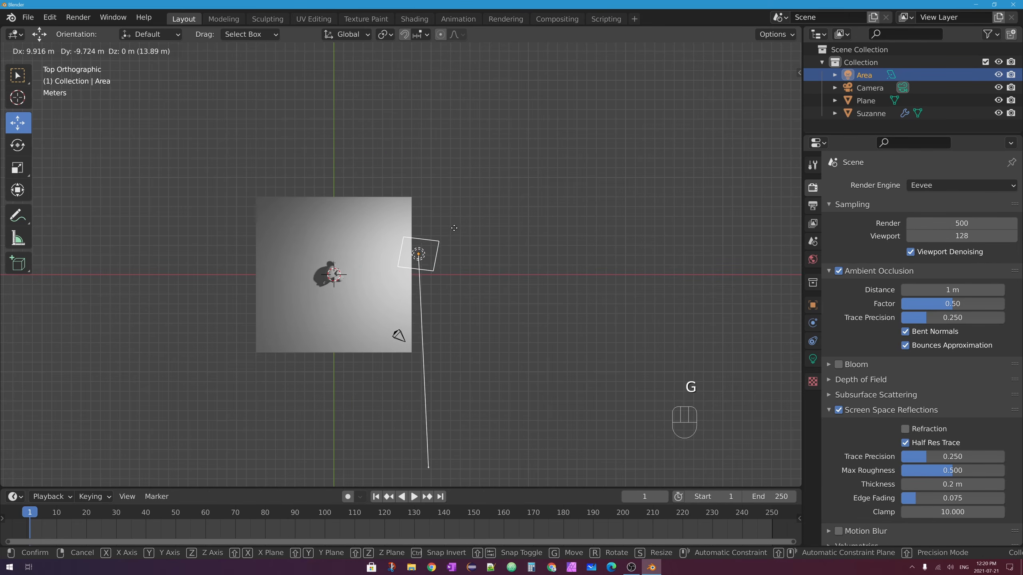
click(447, 204)
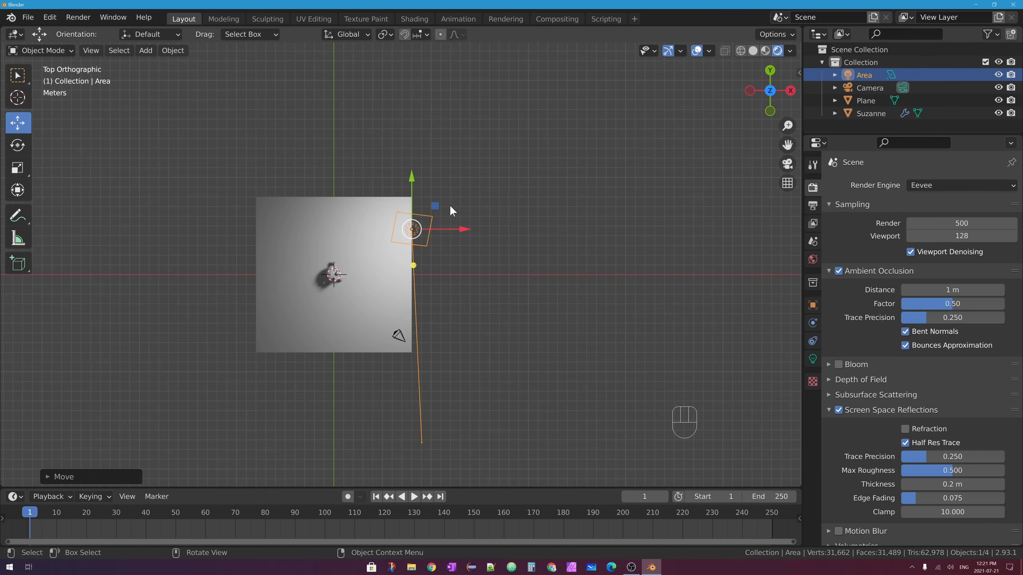
key(r)
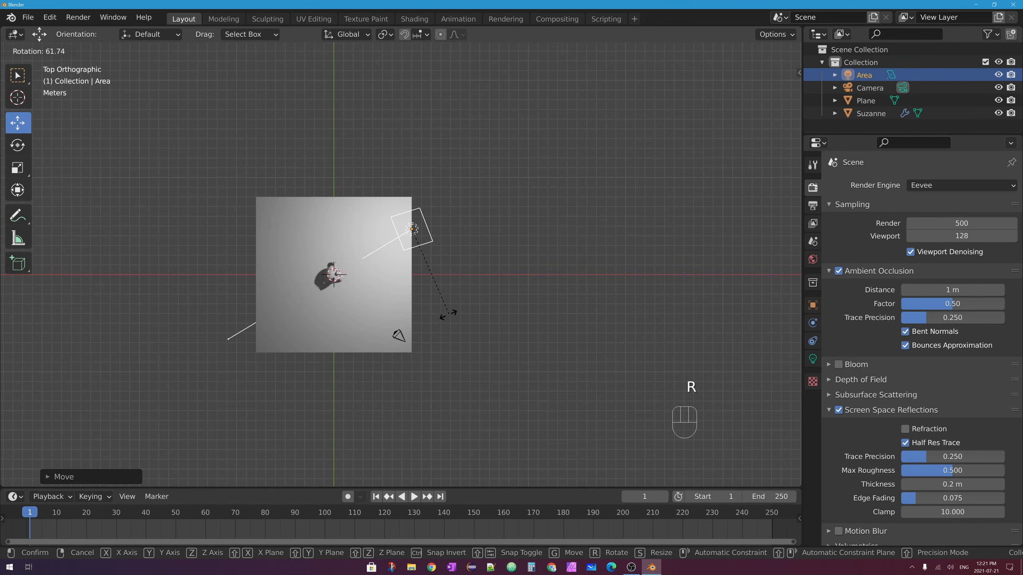
click(450, 312)
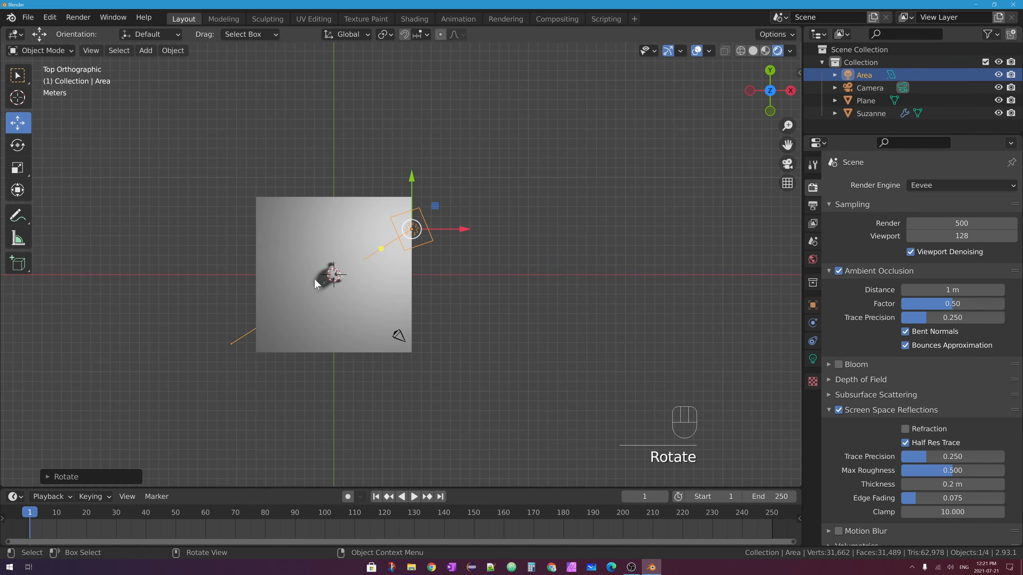
- Move the area light closer to the monkey head, lower it along Z and re-aim it at the head
middle_drag(393, 319, 402, 205)
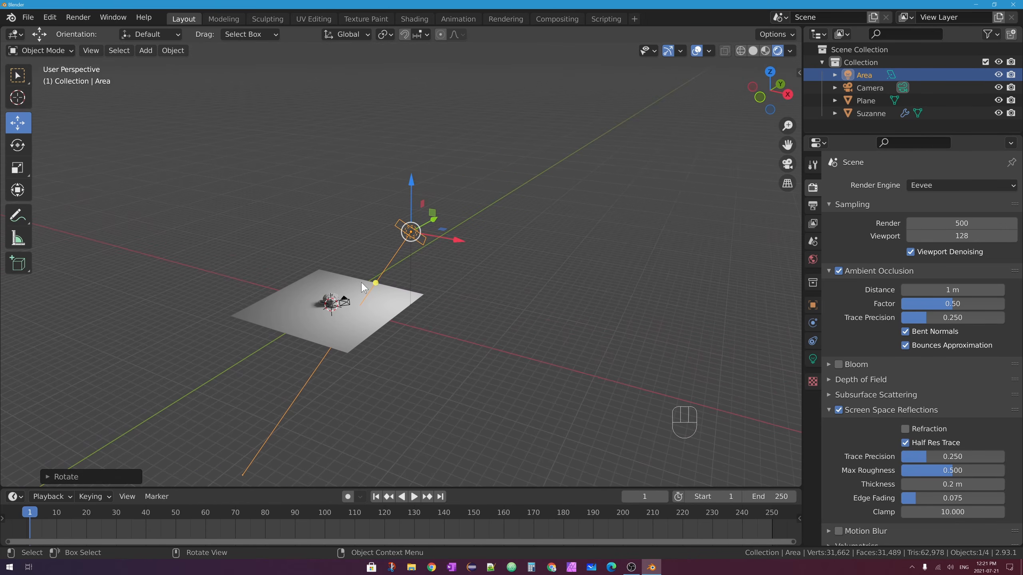
key(g)
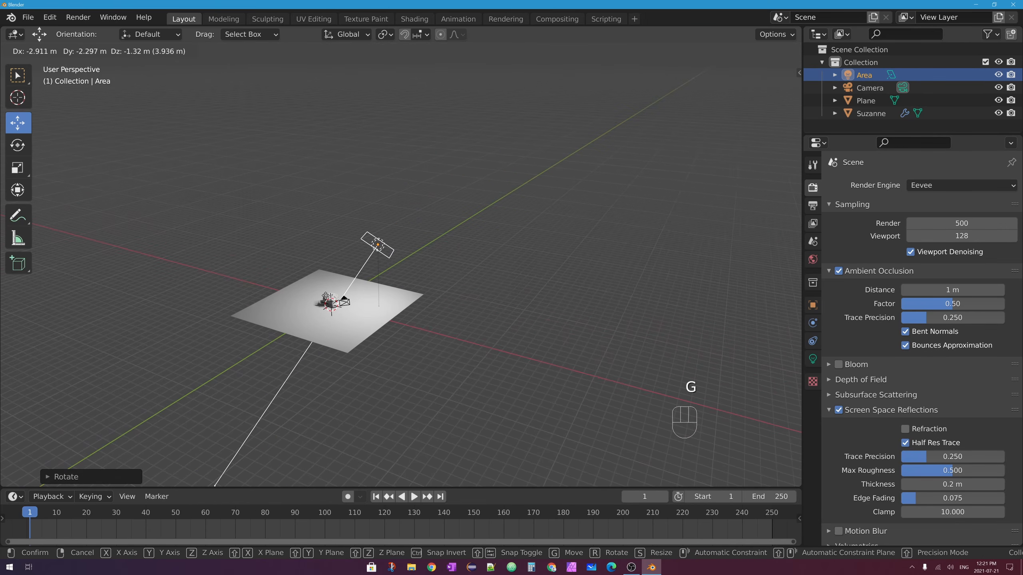
click(325, 310)
middle_drag(325, 321, 387, 242)
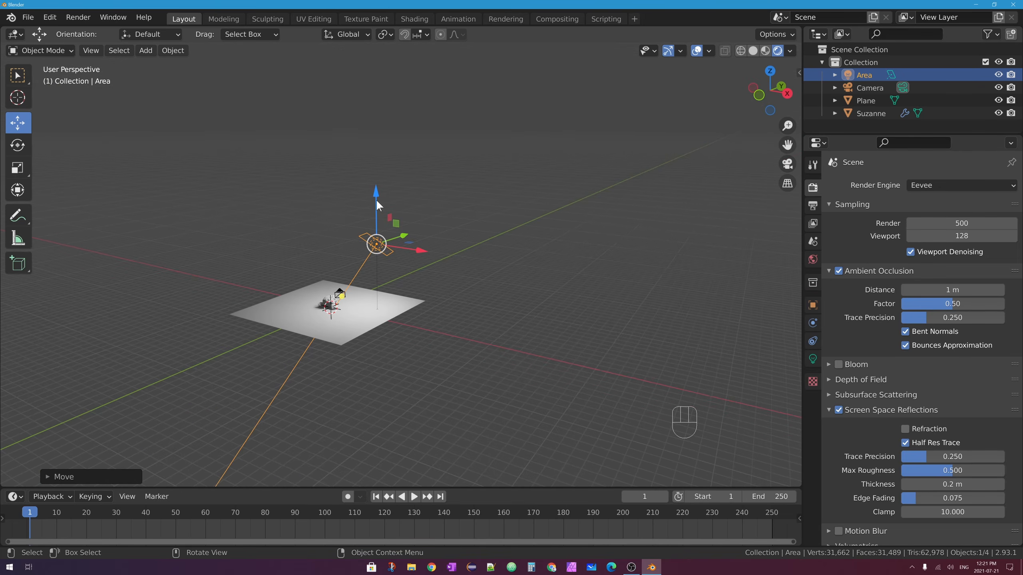
drag(375, 192, 380, 222)
middle_drag(381, 222, 391, 217)
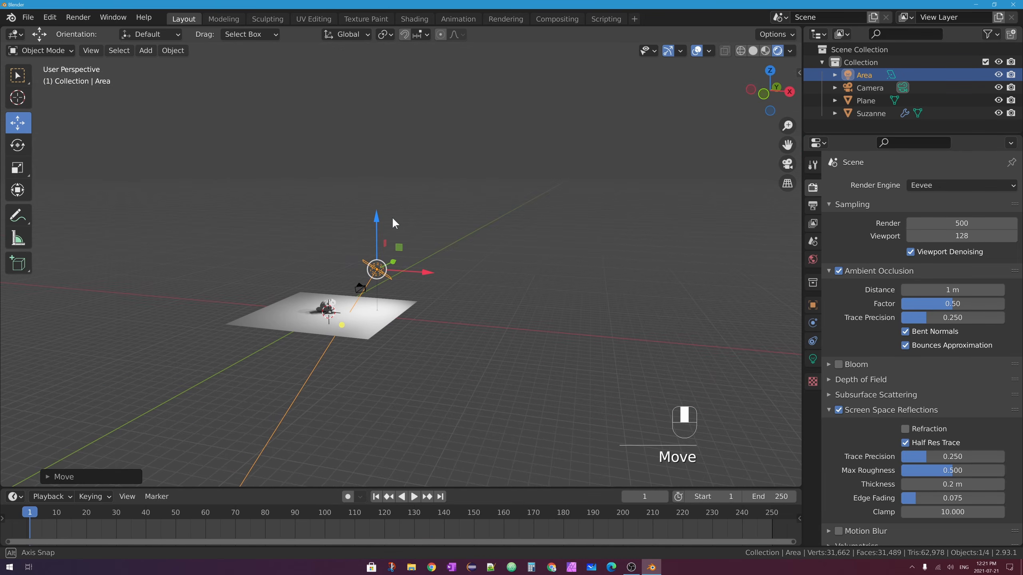
key(r)
click(330, 312)
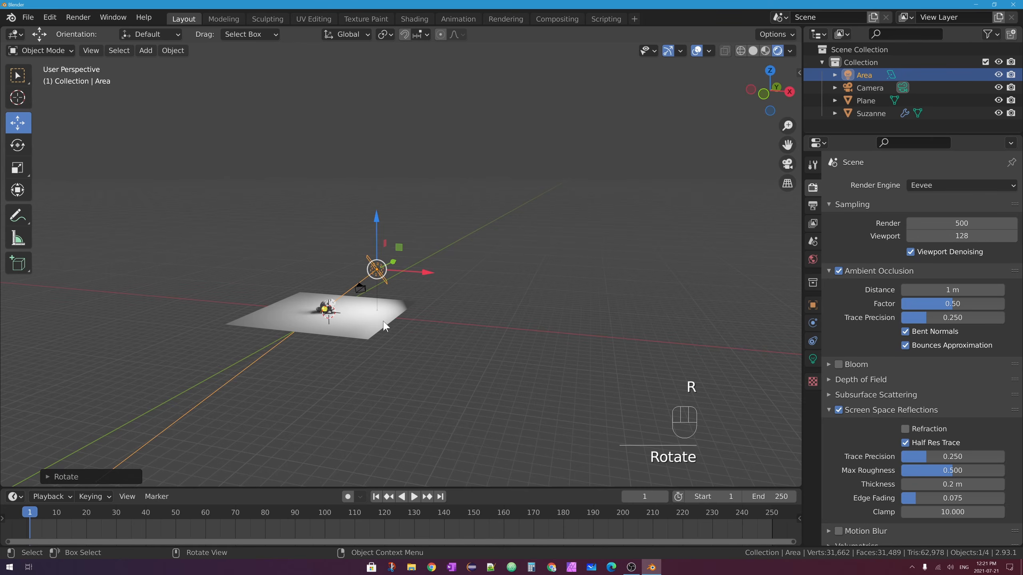
- Set the area light's power to 1000 W
scroll(330, 312, up, 2)
scroll(330, 312, up, 2)
middle_drag(330, 312, 547, 208)
scroll(292, 336, up, 4)
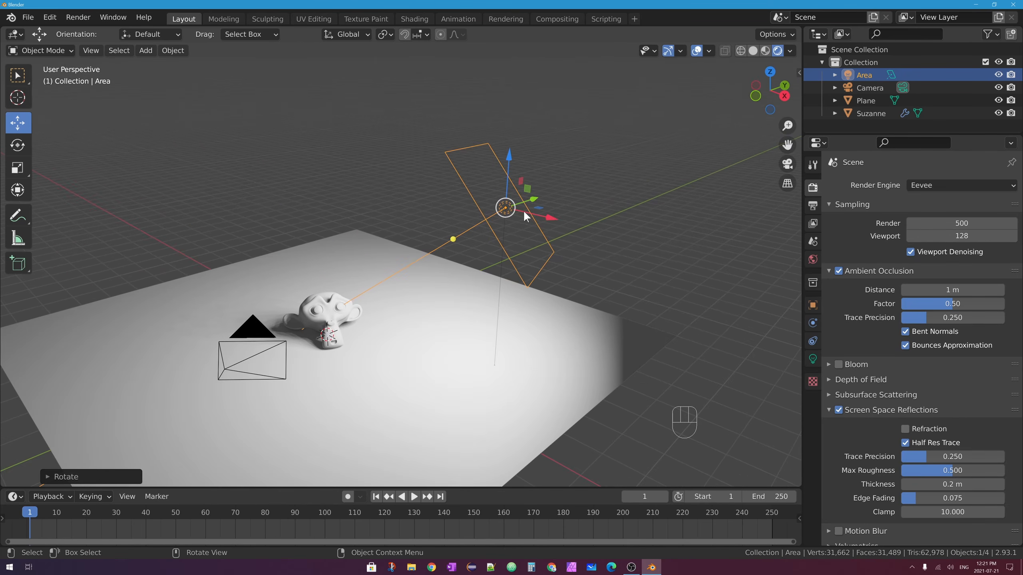
click(812, 359)
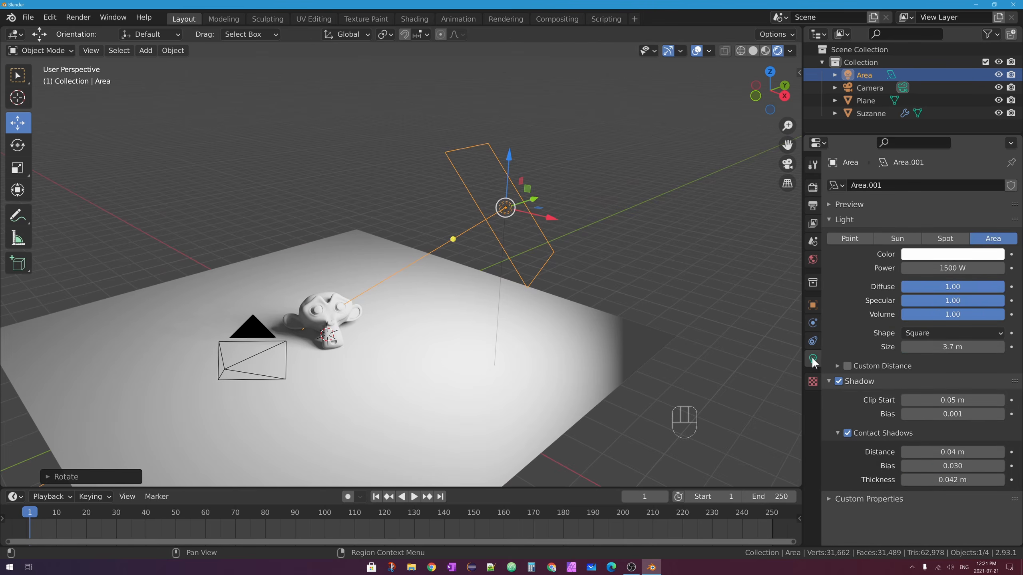
click(962, 272)
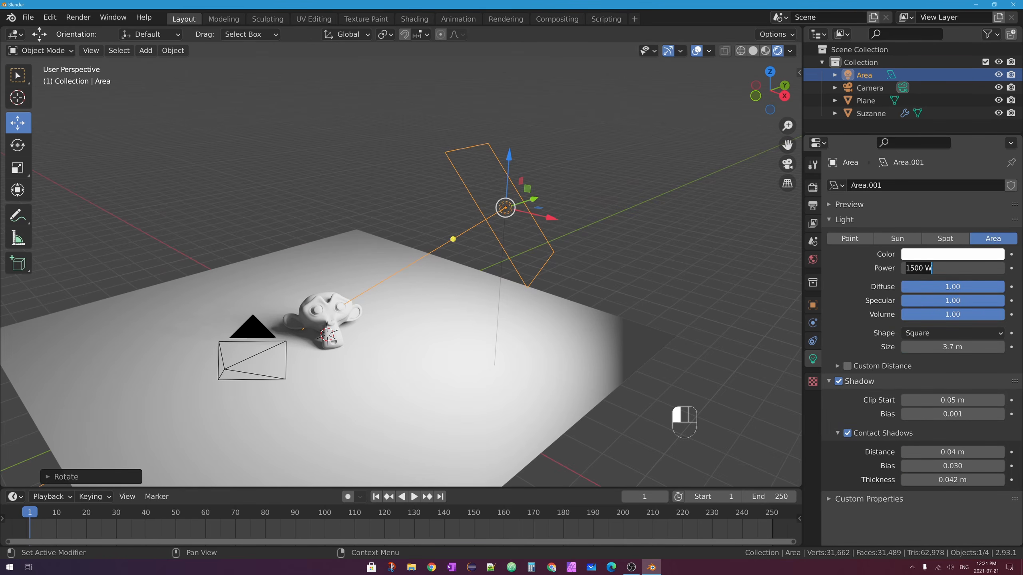
text(1000)
click(952, 261)
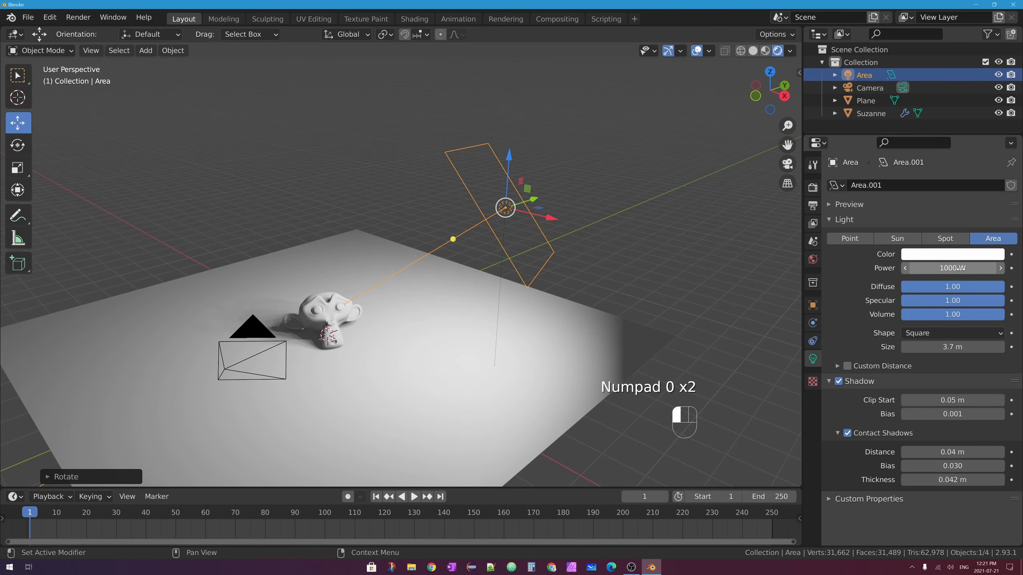
- Check the lighting on the monkey head through the camera and switch to the top view
middle_drag(486, 297, 457, 304)
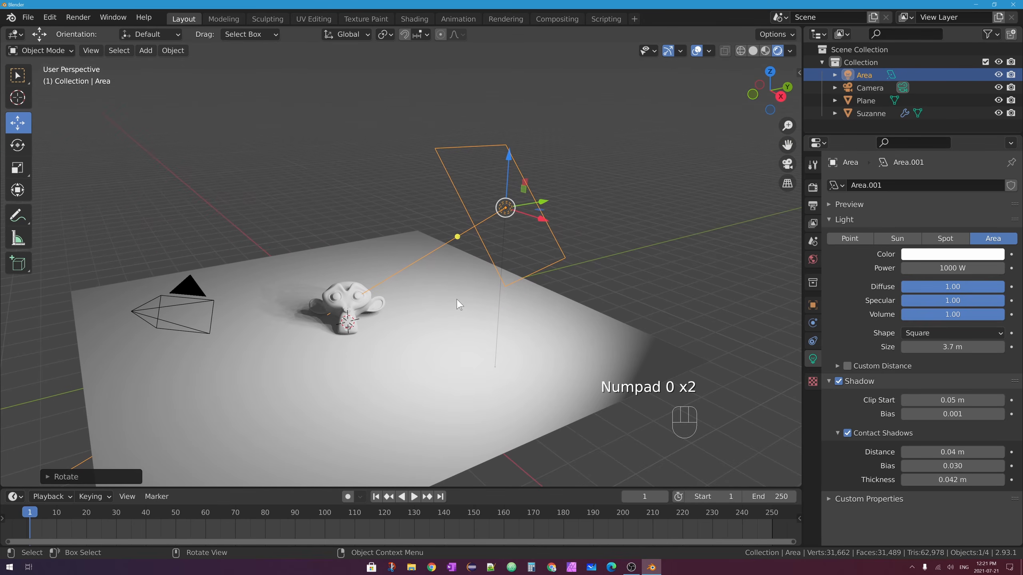
click(788, 164)
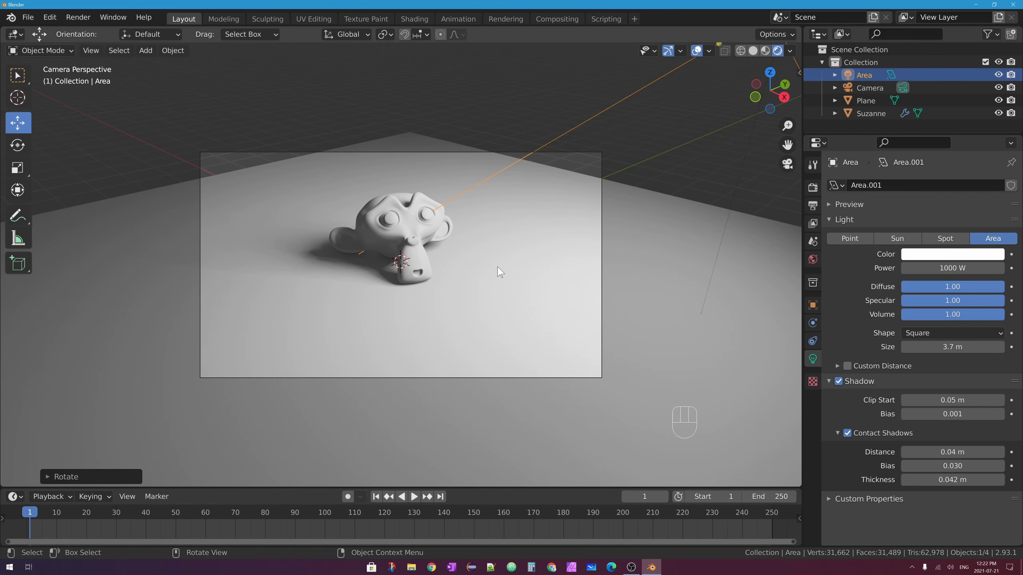
key(KP_7)
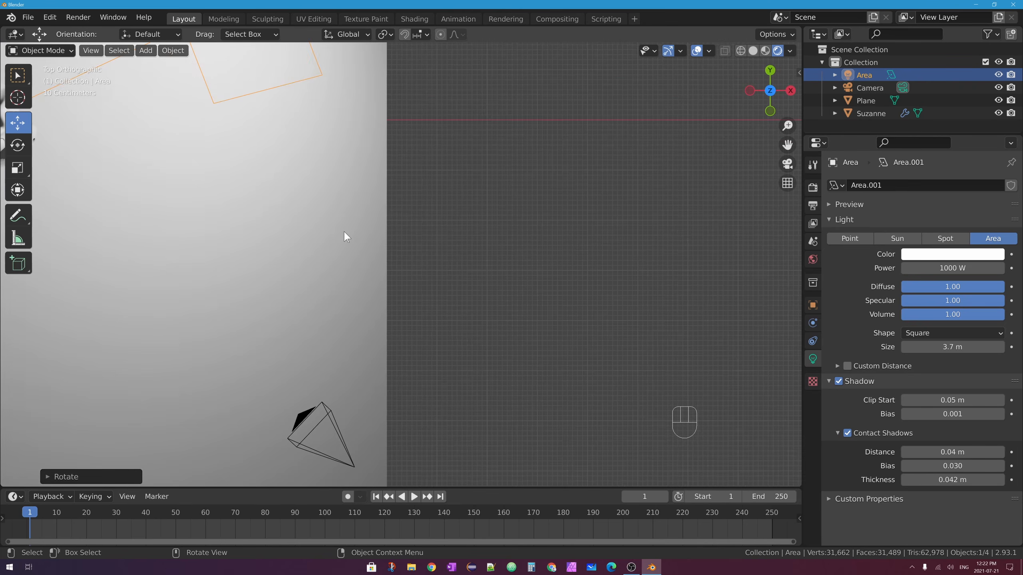
- From the top view, duplicate the area light and place the copy beyond the plane's negative X edge
click(771, 91)
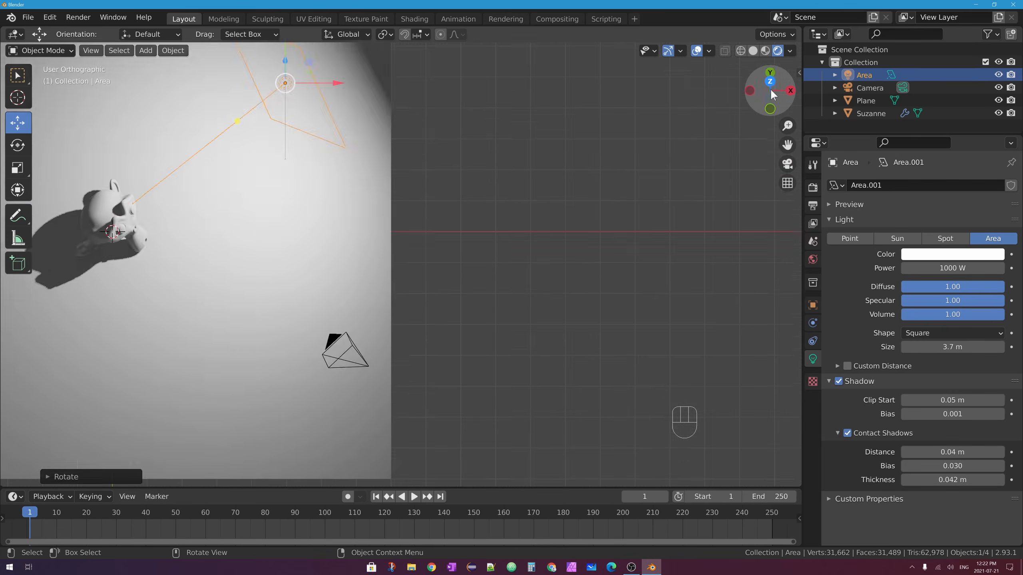
click(774, 93)
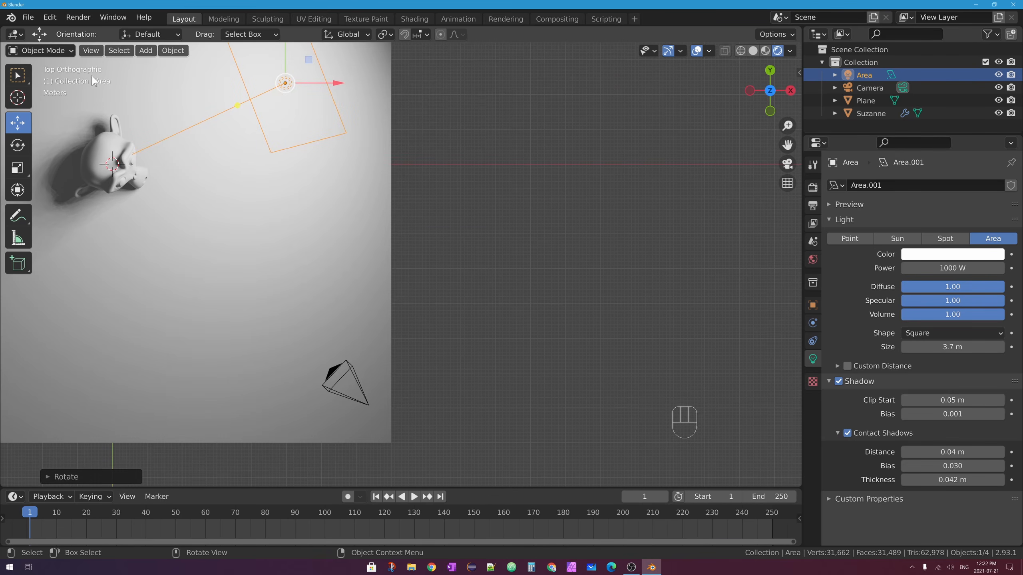
shift+middle_drag(189, 175, 464, 240)
scroll(467, 238, down, 5)
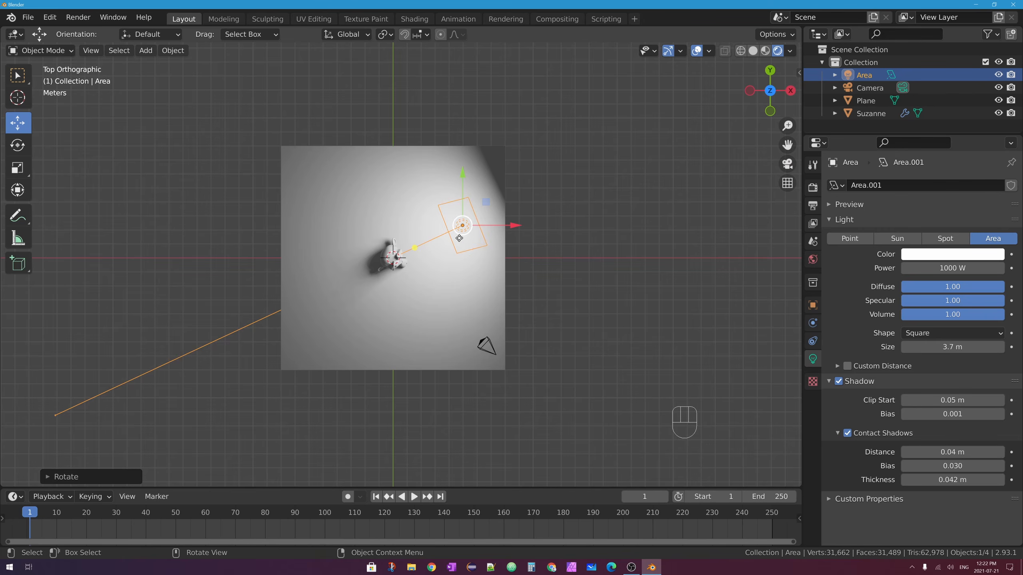
key(shift+d)
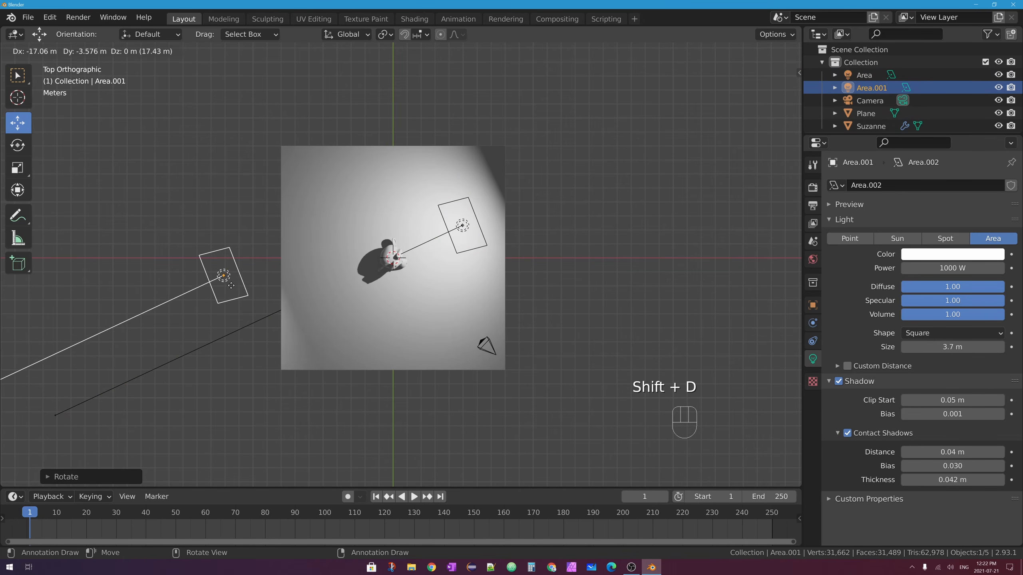
click(230, 279)
right_click(229, 271)
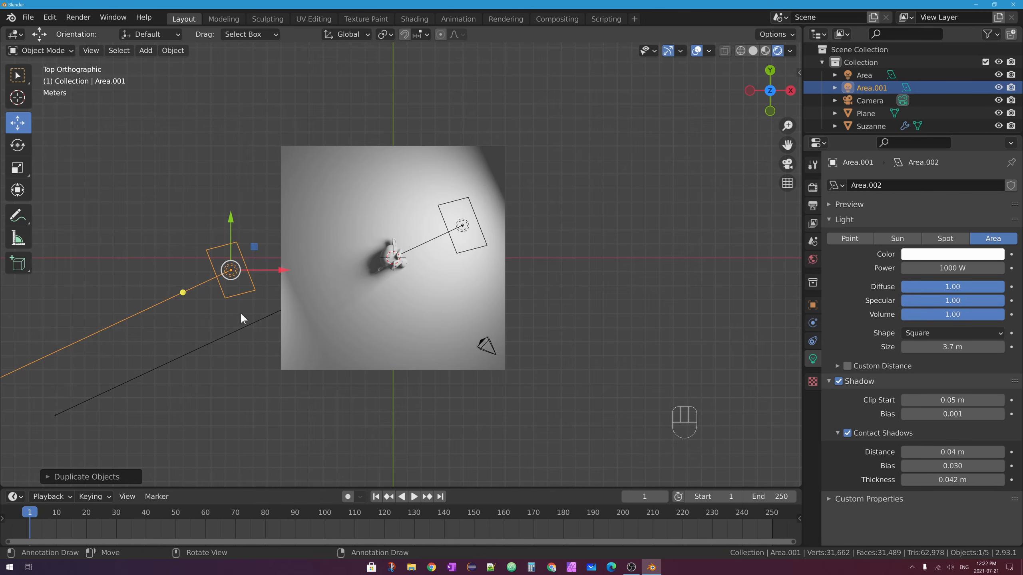
- Rotate and move the duplicated area light to the negative Y side of the monkey head, aiming it at the head
key(r)
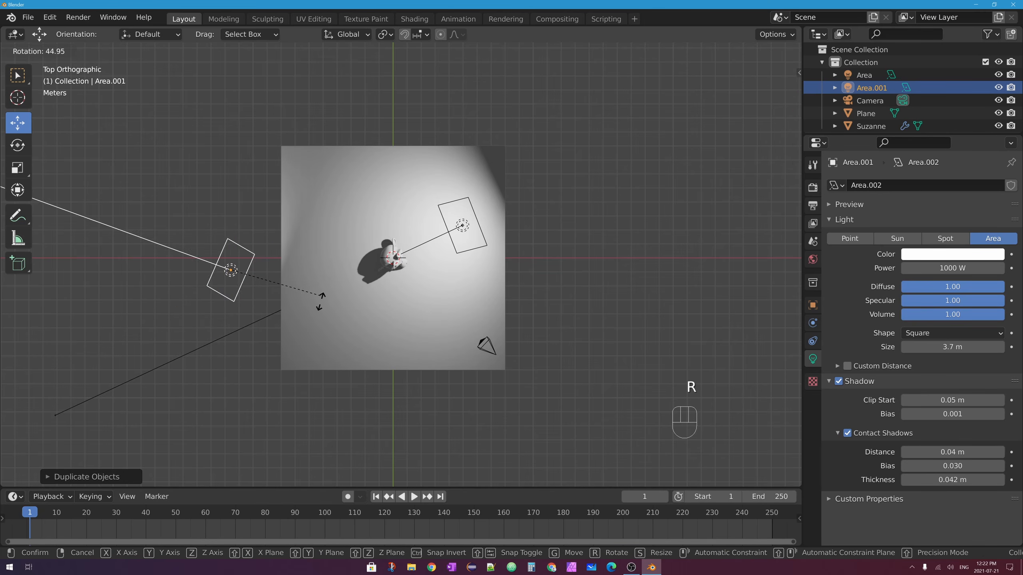
click(160, 315)
key(g)
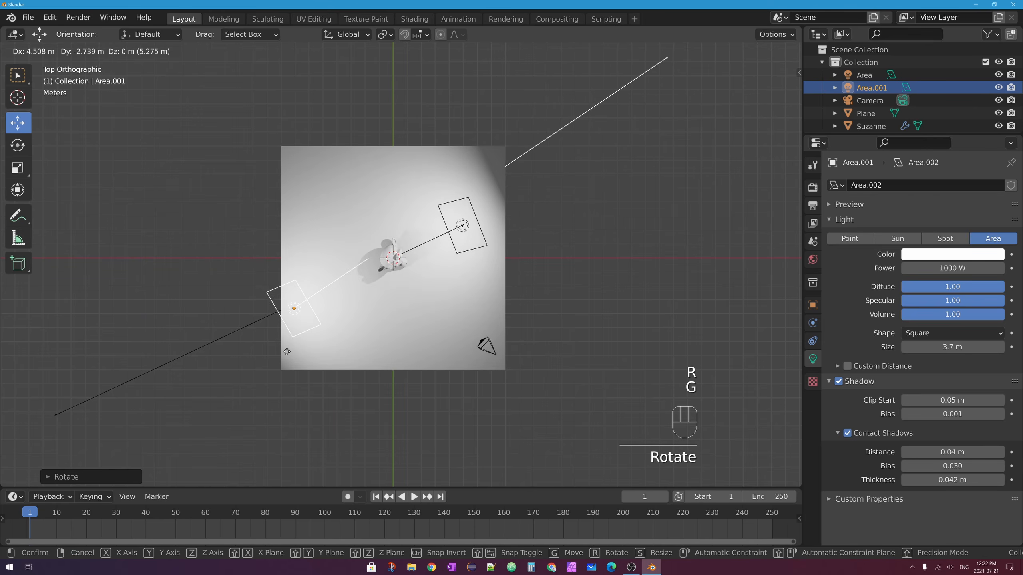
click(432, 364)
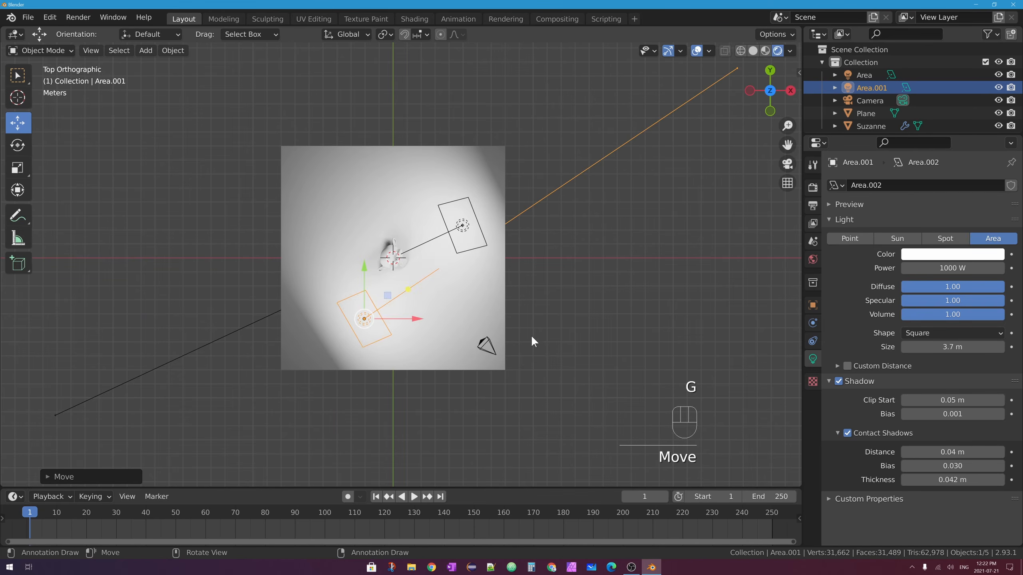
key(r)
click(449, 311)
key(g)
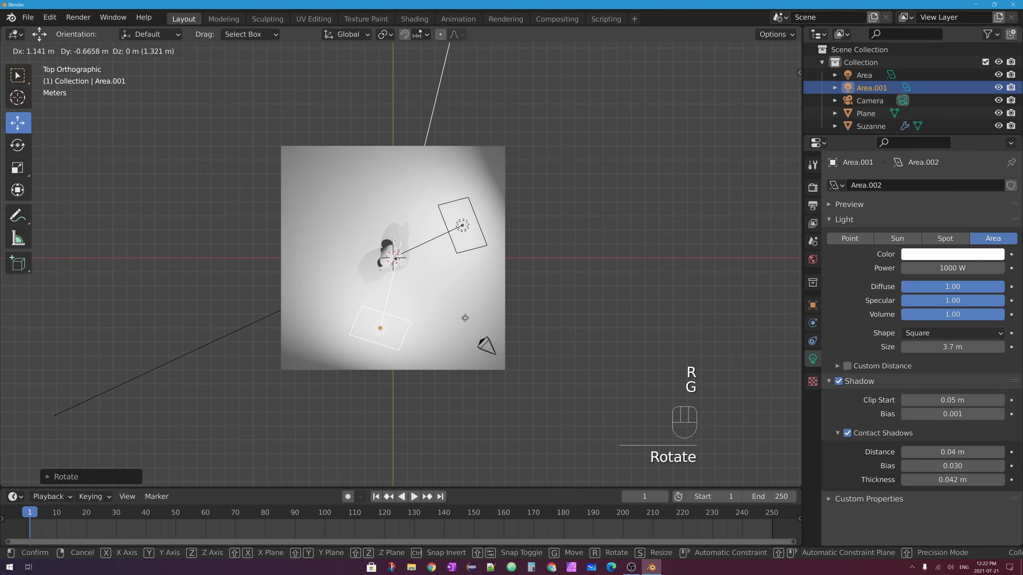
click(461, 320)
- Look through the camera, try 300 W for the duplicated area light and settle on a power of 100 W
click(788, 163)
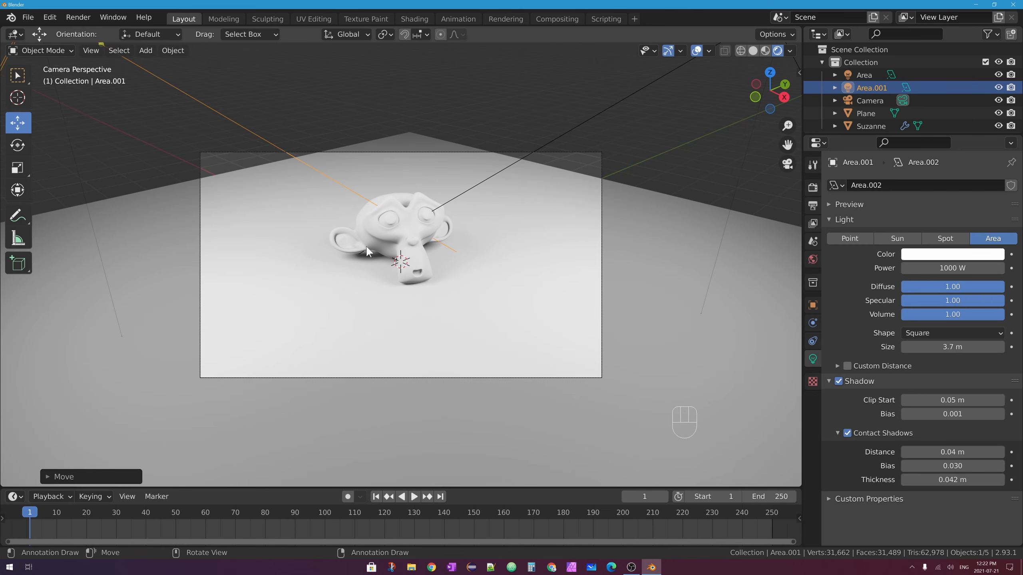
click(582, 125)
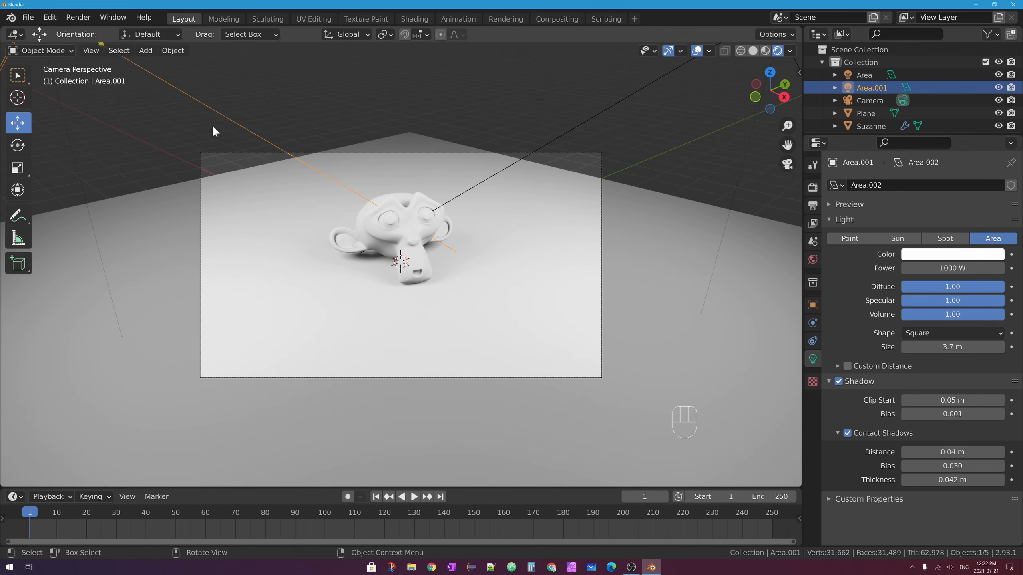
click(953, 268)
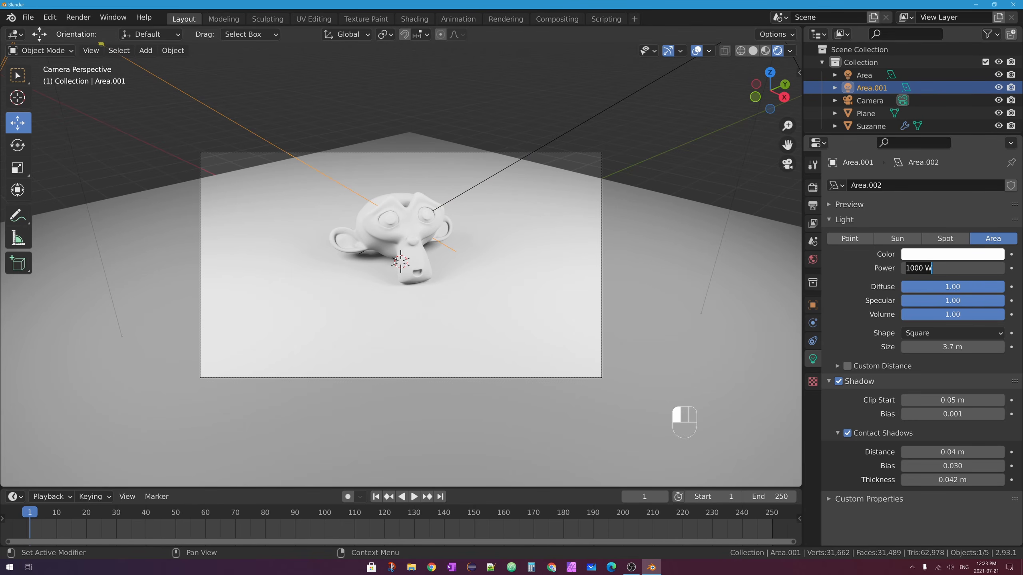
text(300)
key(Return)
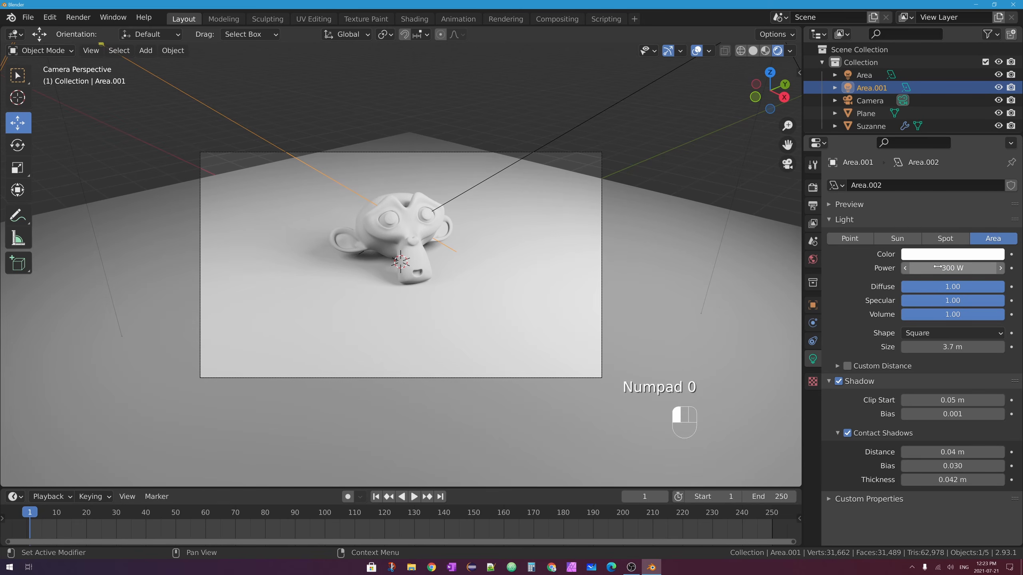
click(938, 268)
key(ctrl+a)
text(100)
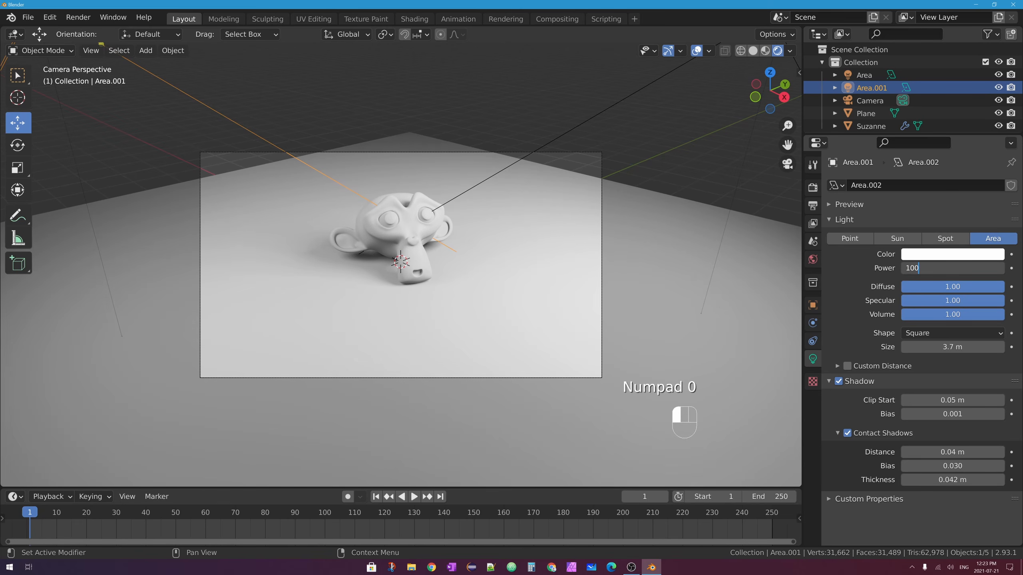
key(Return)
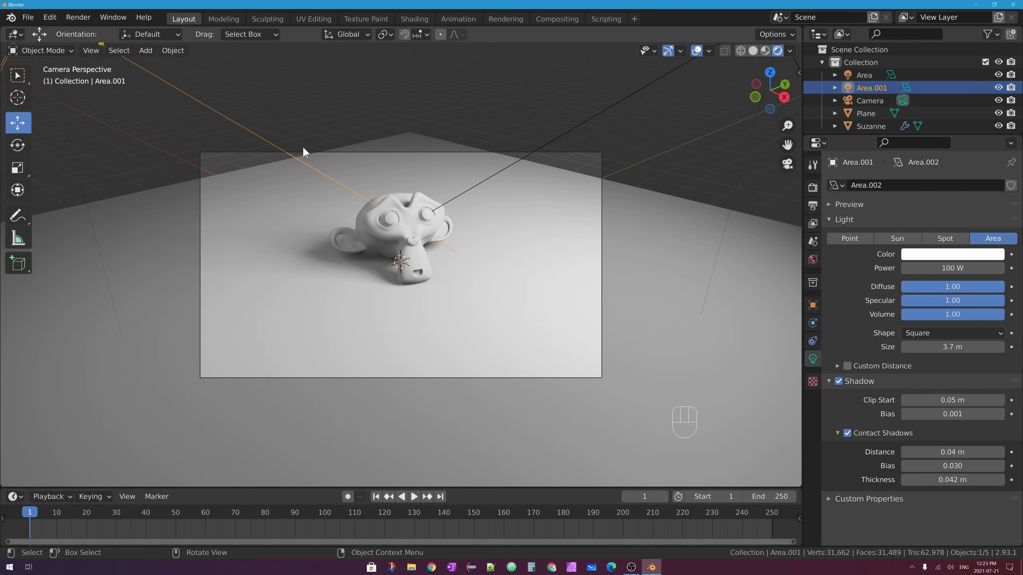
- Compare the lighting on the monkey head with Area.001 repeatedly hidden and shown in the viewport
drag(846, 135, 846, 153)
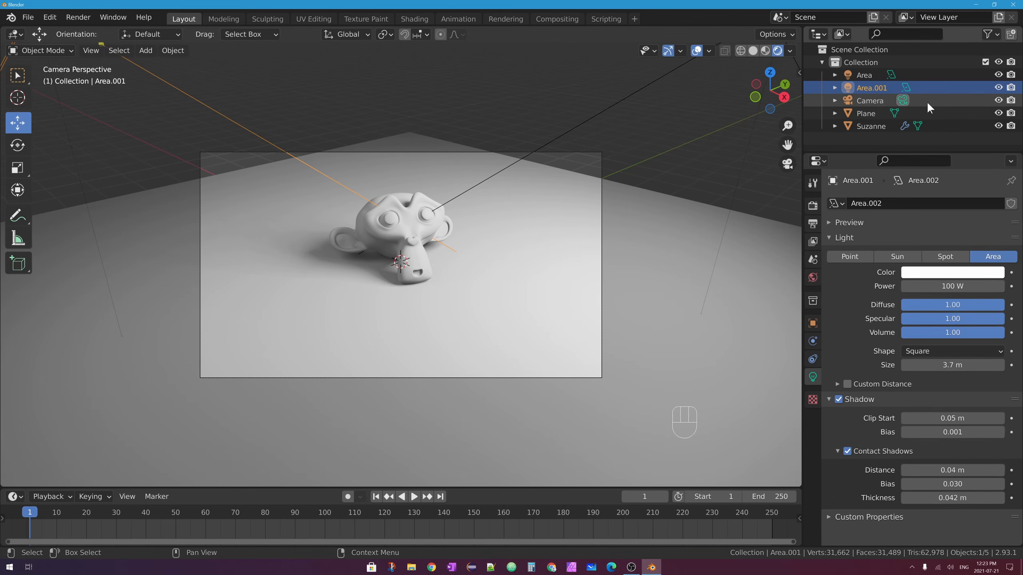
click(865, 75)
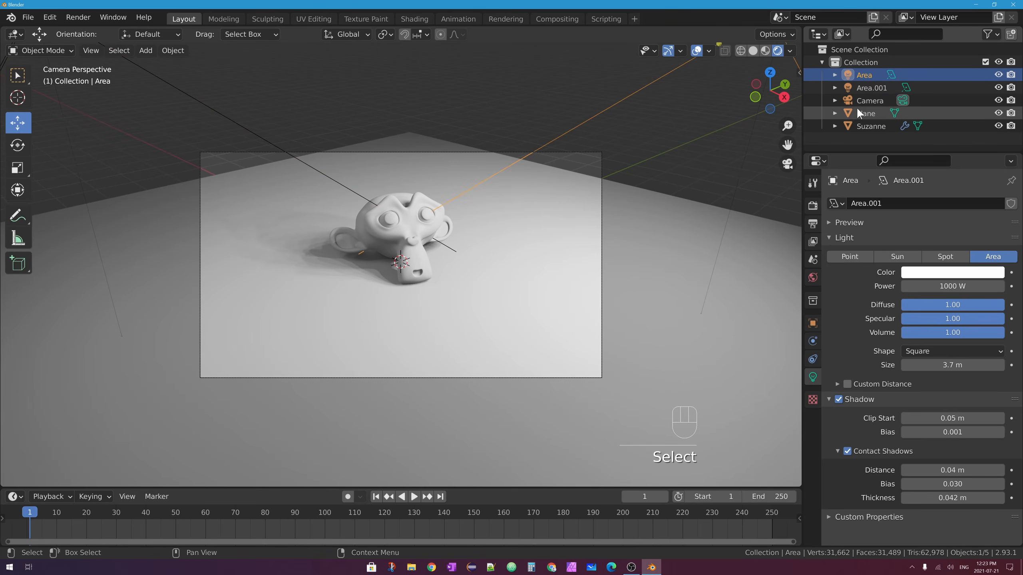
click(868, 86)
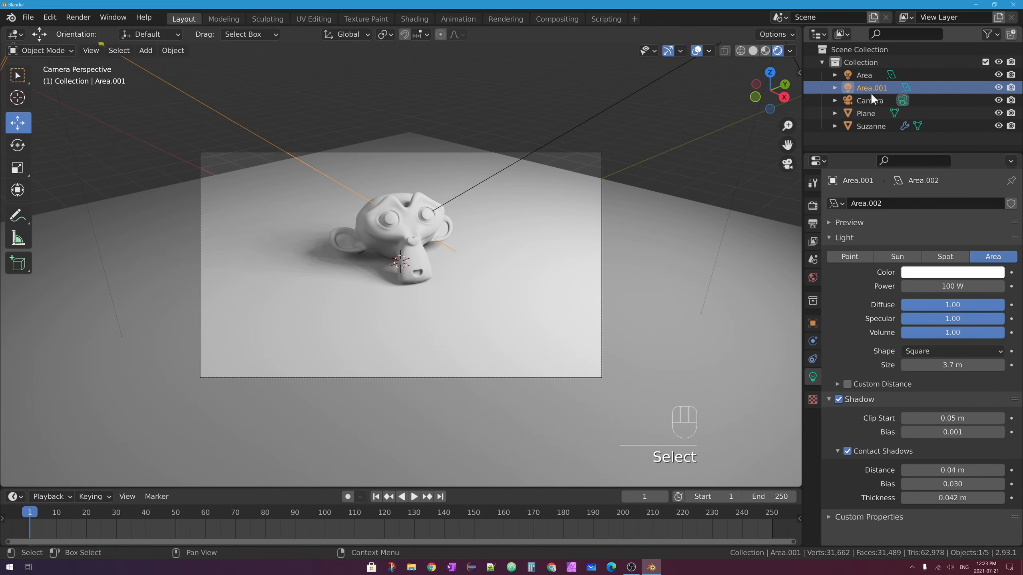
click(999, 88)
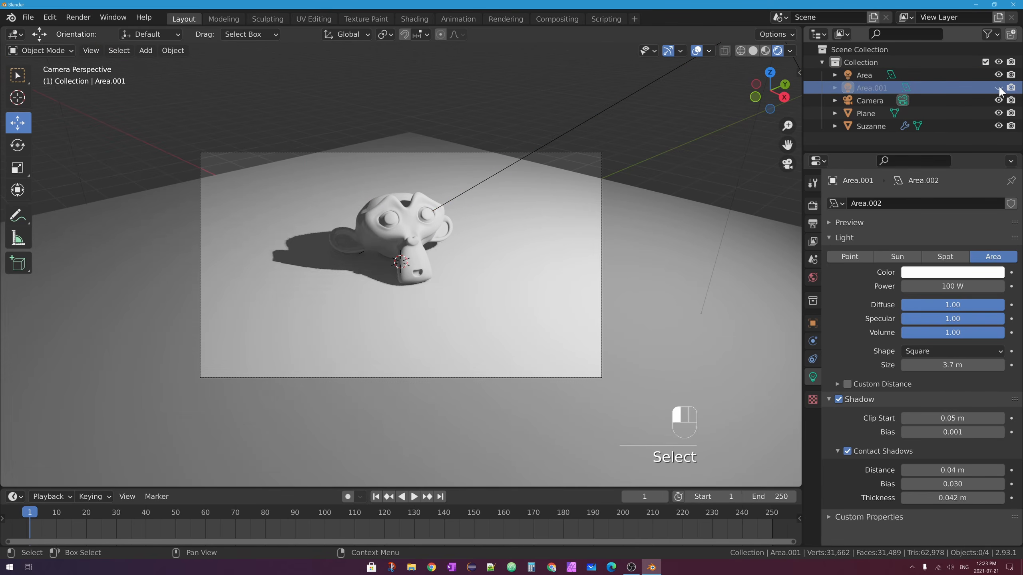
click(999, 87)
click(999, 88)
click(999, 88)
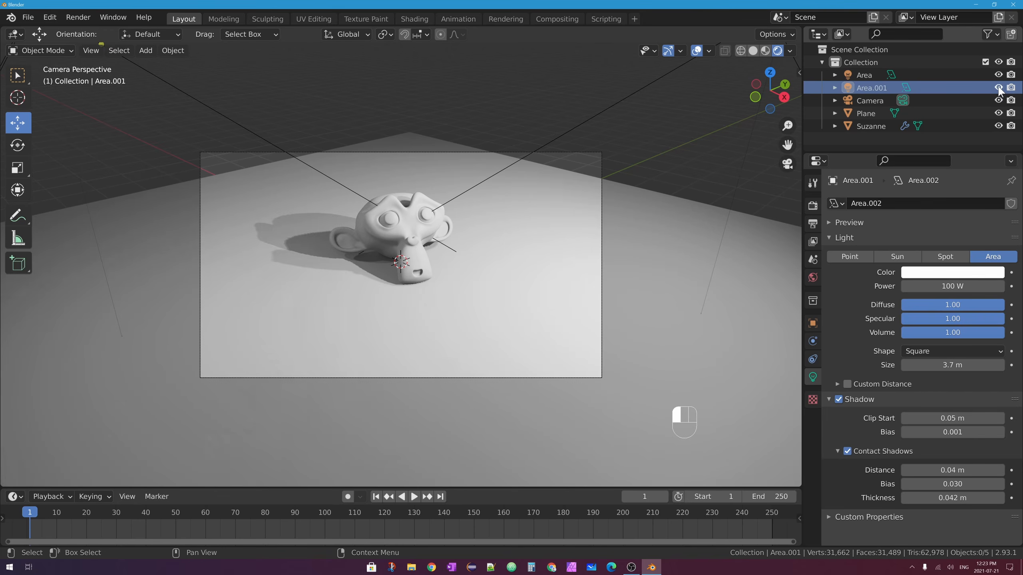
click(999, 88)
click(999, 88)
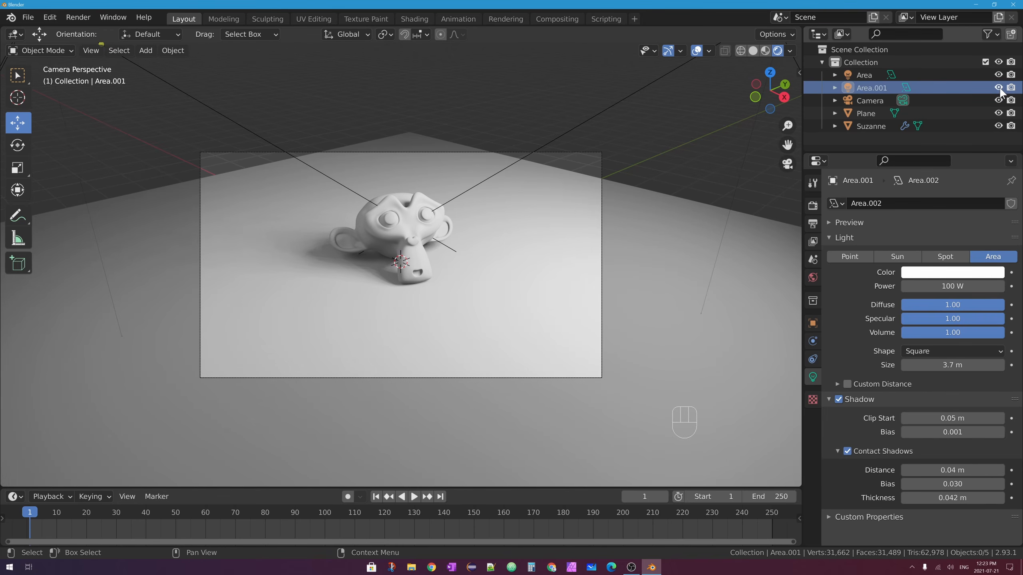
click(999, 88)
click(999, 88)
click(999, 88)
click(1000, 88)
- Toggle Area.001's render visibility off and on, and compare the viewport once more with the light hidden and shown
click(1012, 86)
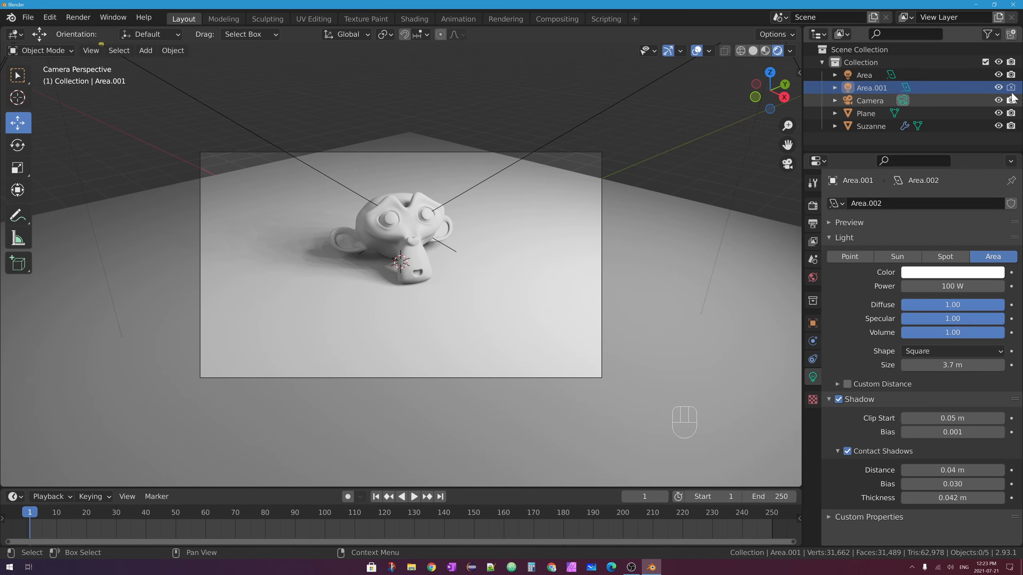
click(1011, 87)
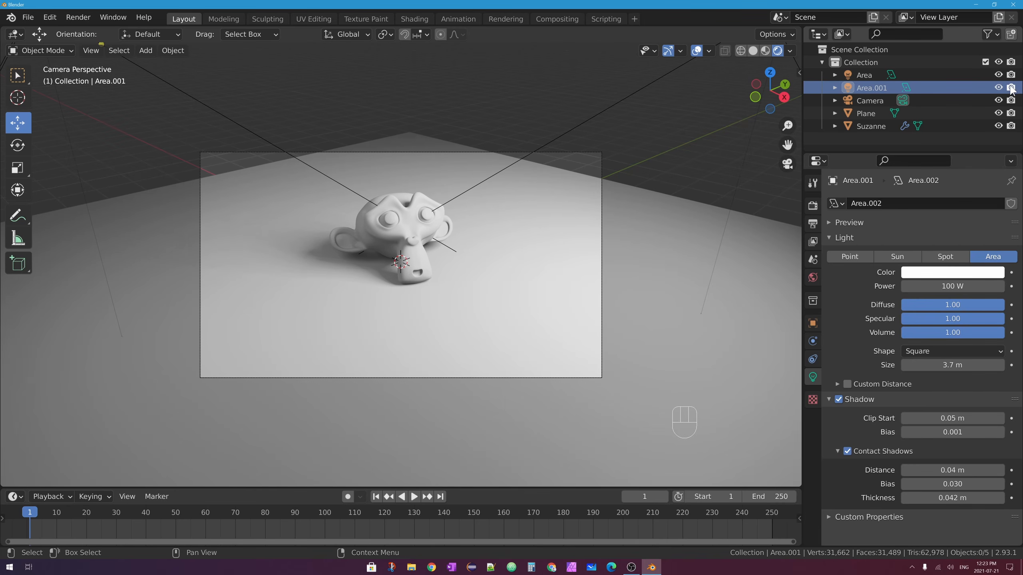
click(995, 34)
click(999, 88)
click(999, 88)
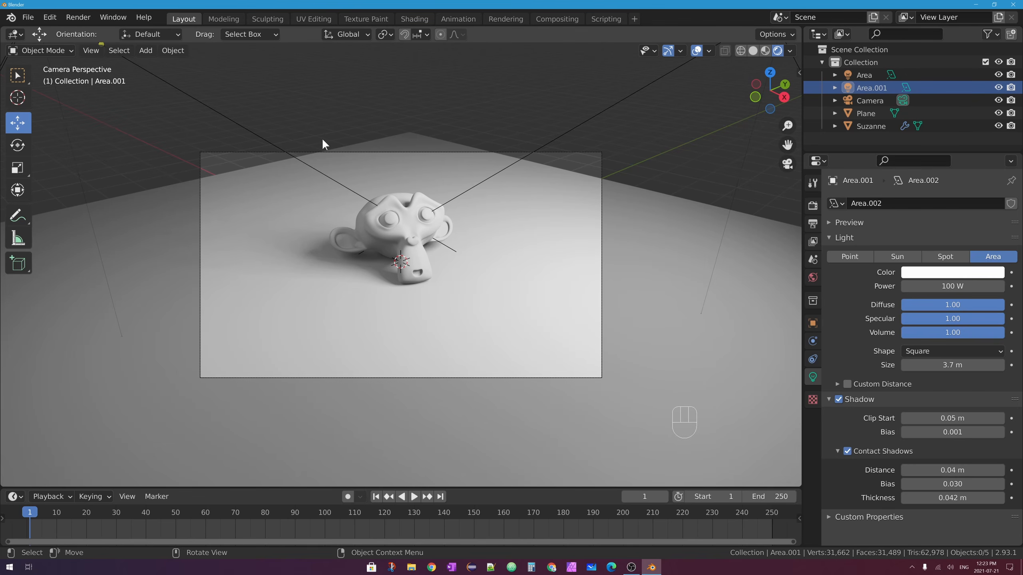
- Leave the camera for the top view and shrink the Area.001 light to a size of about 0.7 m
click(788, 164)
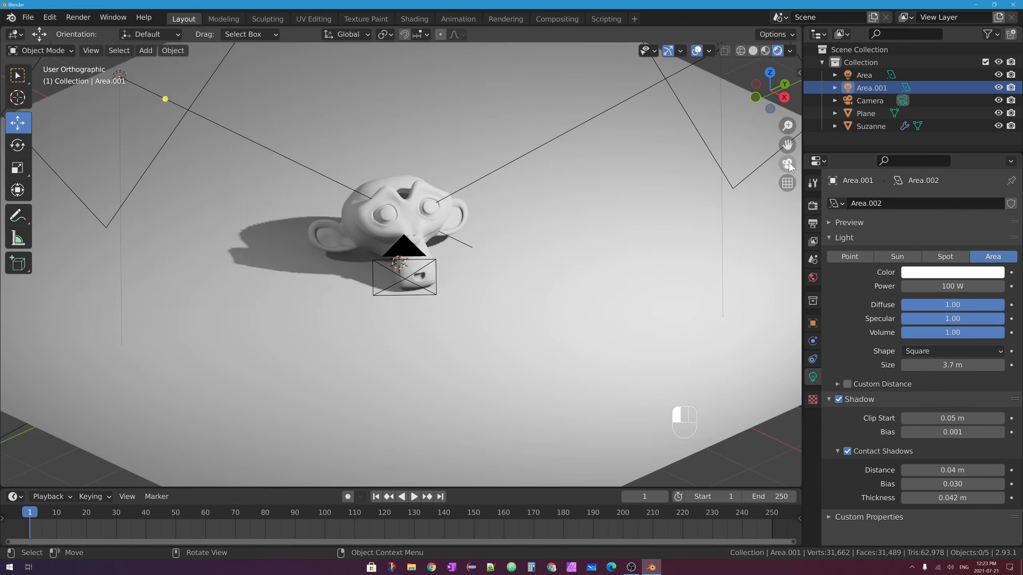
click(409, 321)
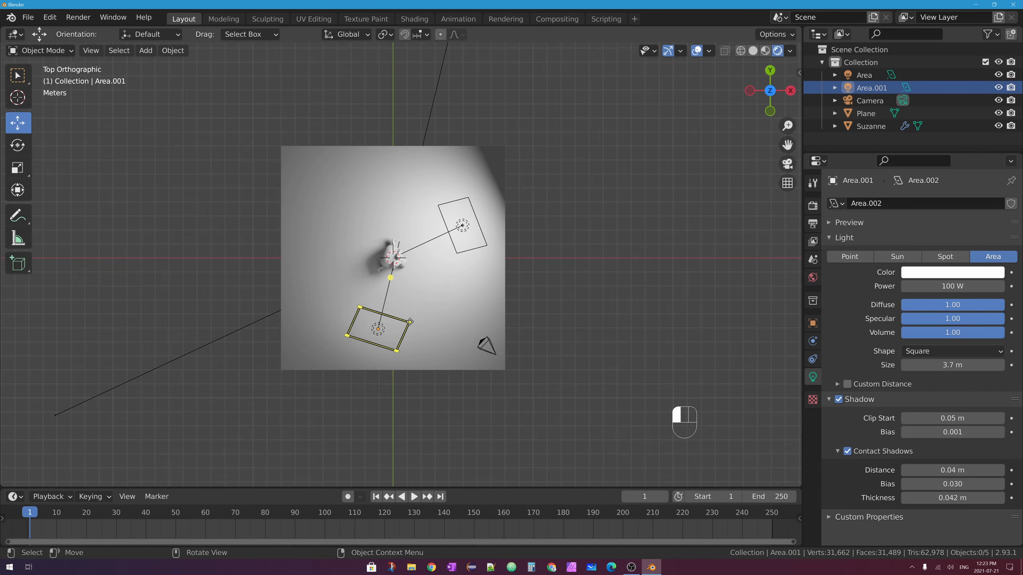
drag(410, 321, 359, 330)
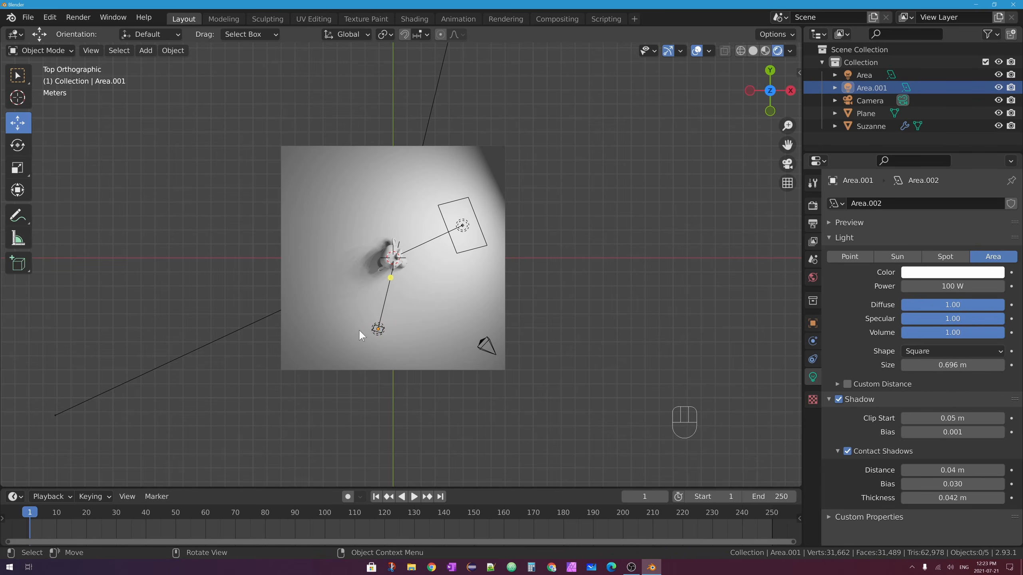
- Set the Area.001 light's power to 1000 W
middle_drag(406, 314, 569, 287)
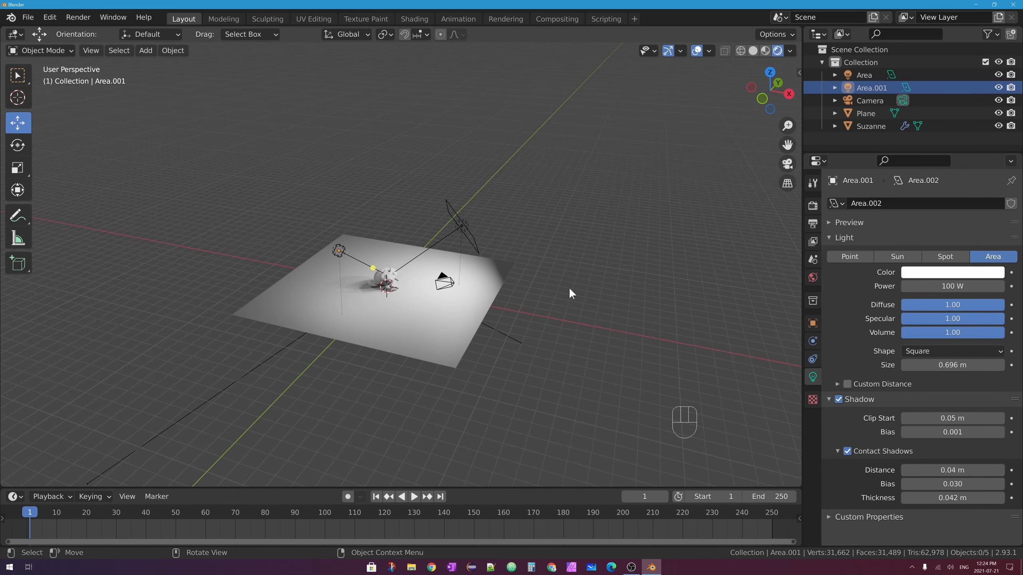
click(952, 286)
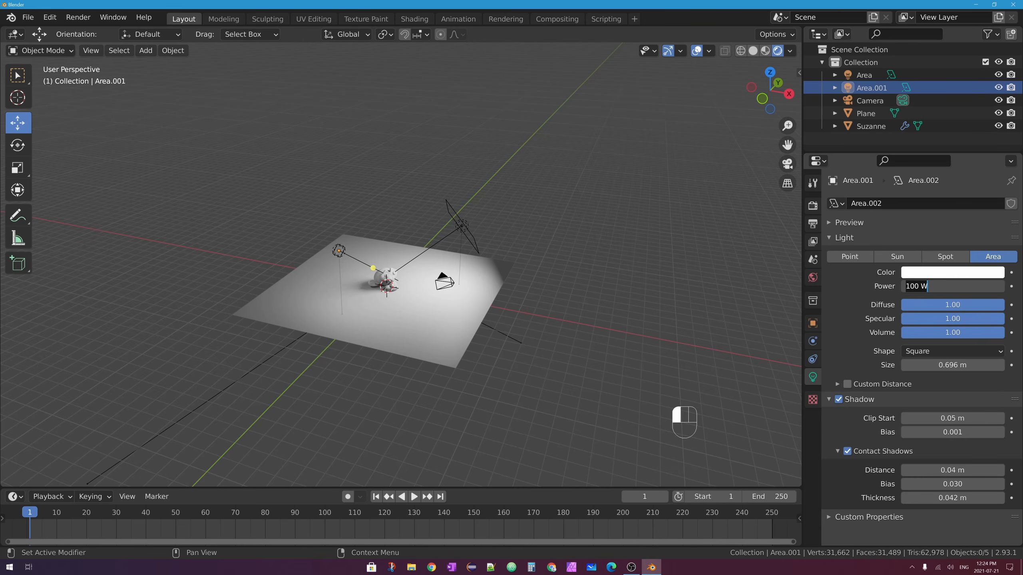
text(1000)
key(Return)
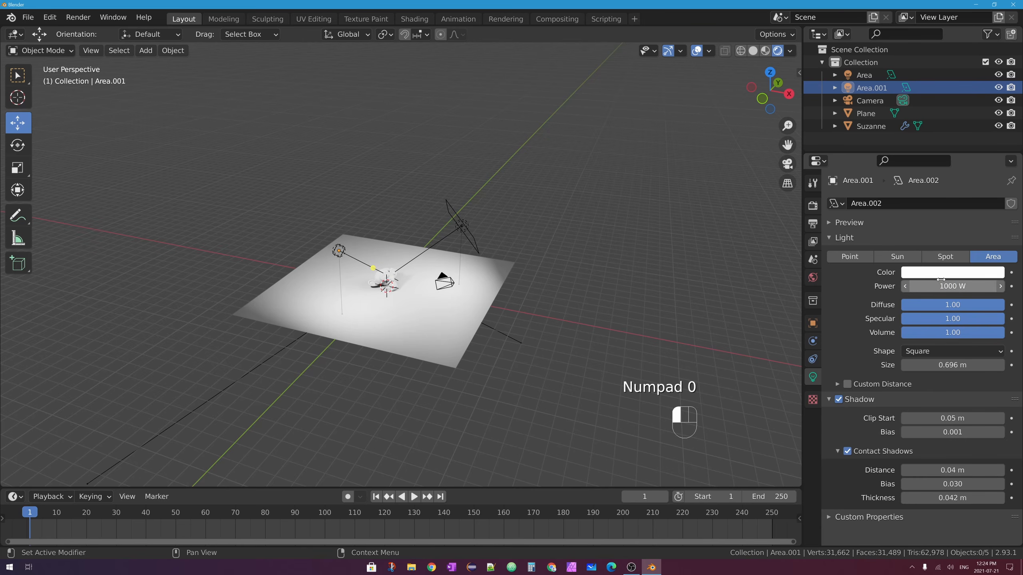
- Inspect the shadows around the monkey head and enlarge the Area.001 light to about 3.13 m
scroll(431, 281, up, 6)
middle_drag(374, 320, 316, 312)
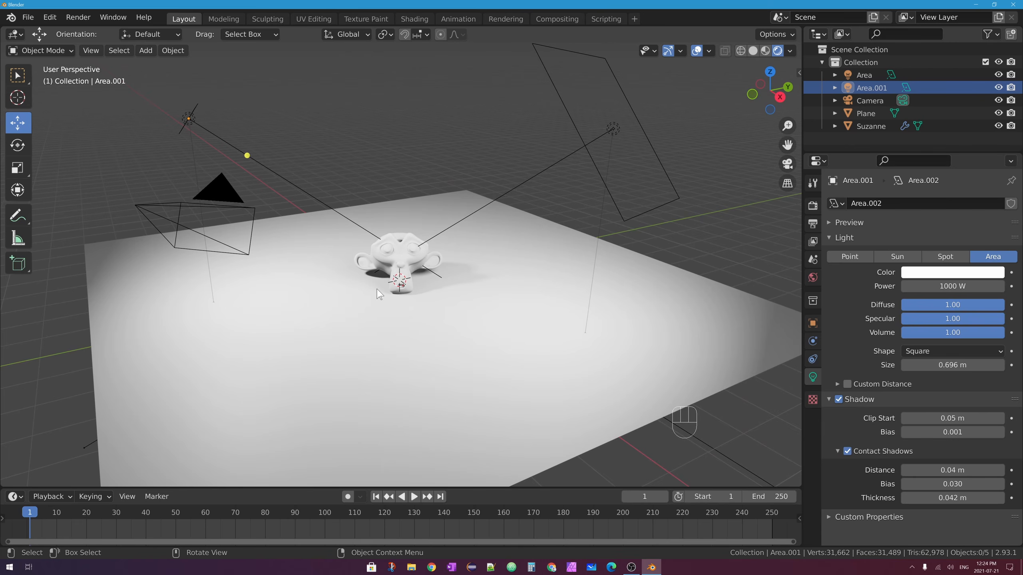
middle_drag(375, 285, 440, 290)
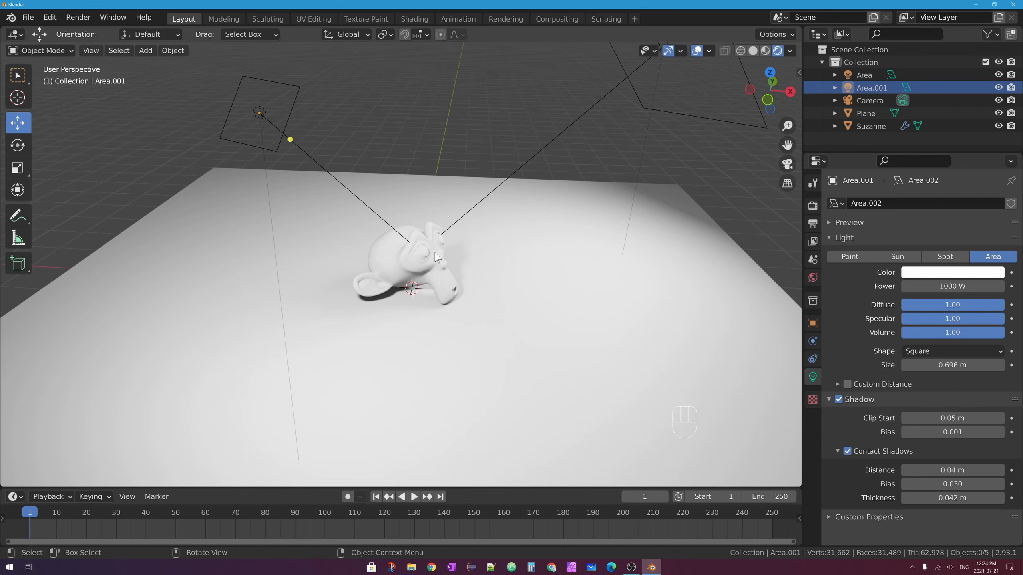
click(280, 147)
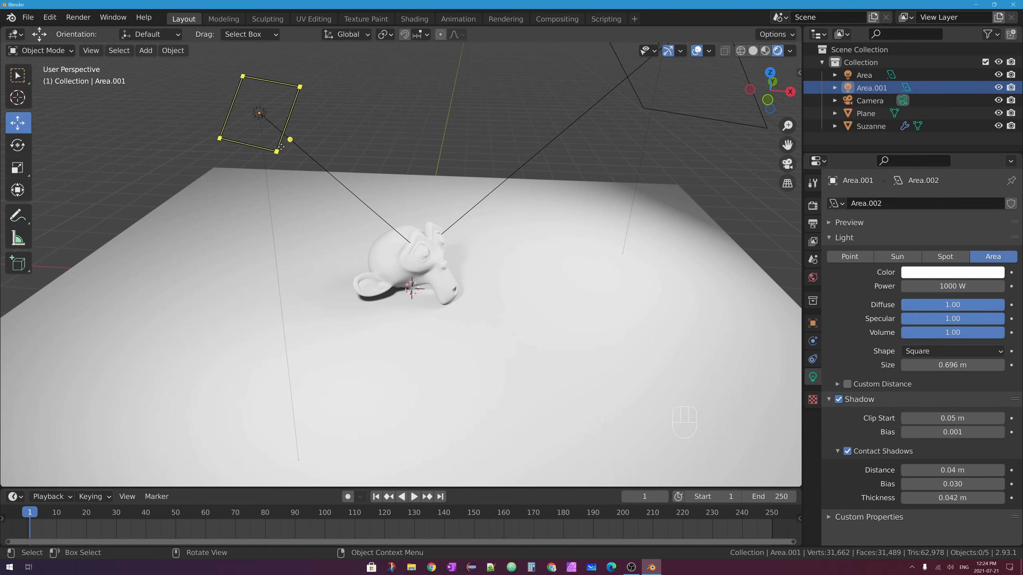
drag(300, 86, 487, 46)
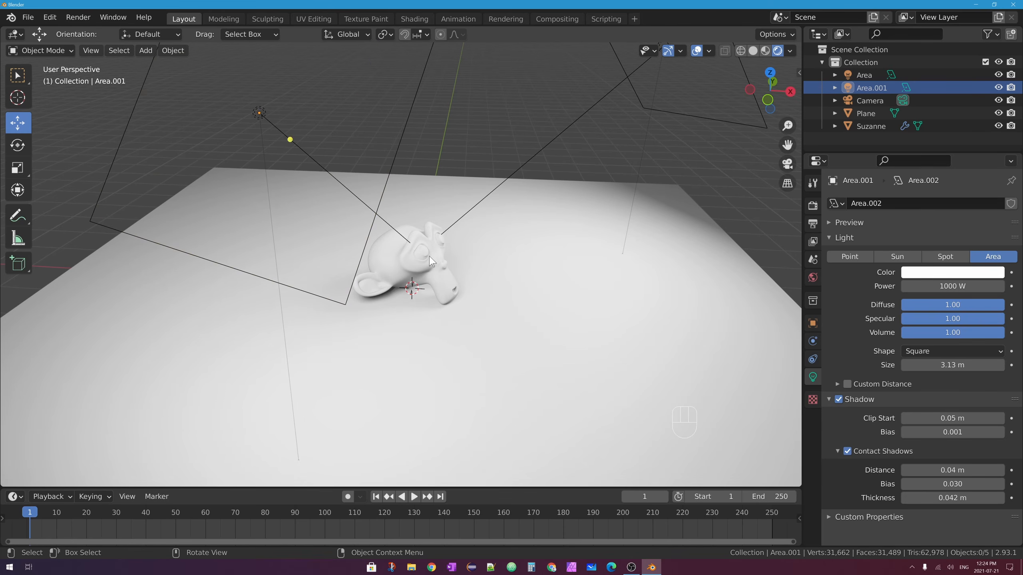
- Set the Area.001 light's power to 150 W and check the shading on the monkey head from the front
click(948, 287)
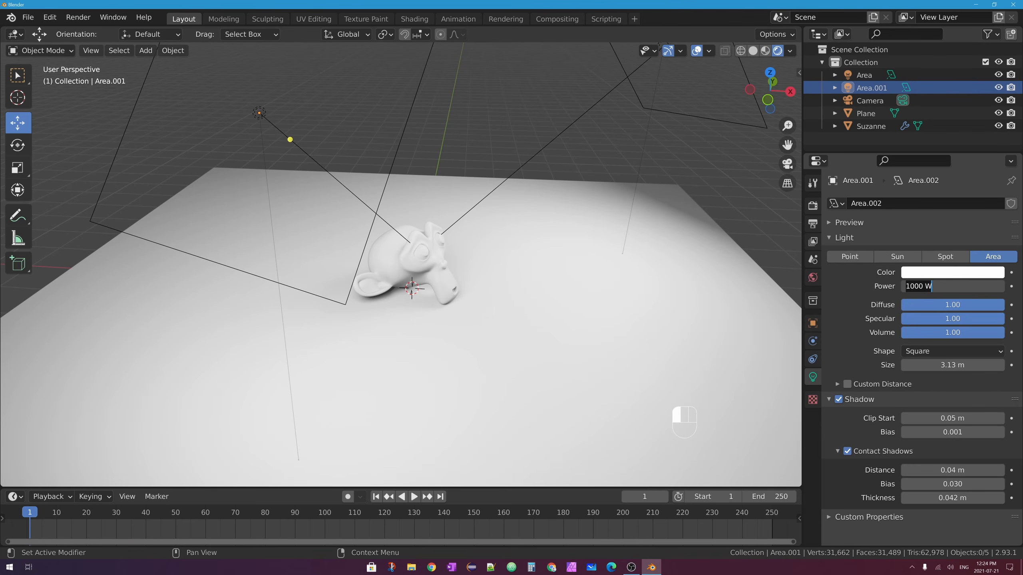
text(150)
key(Return)
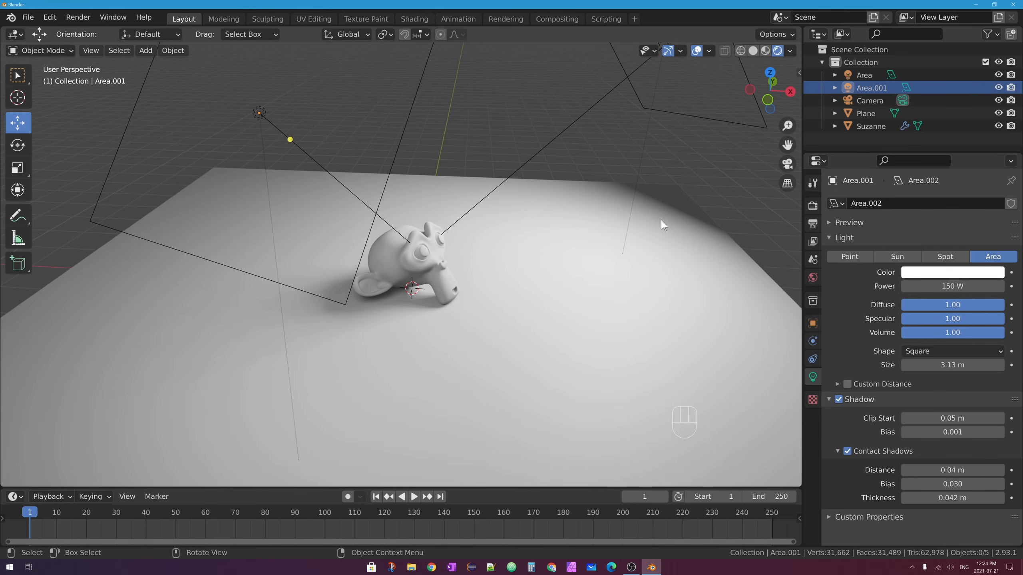
middle_drag(661, 220, 468, 208)
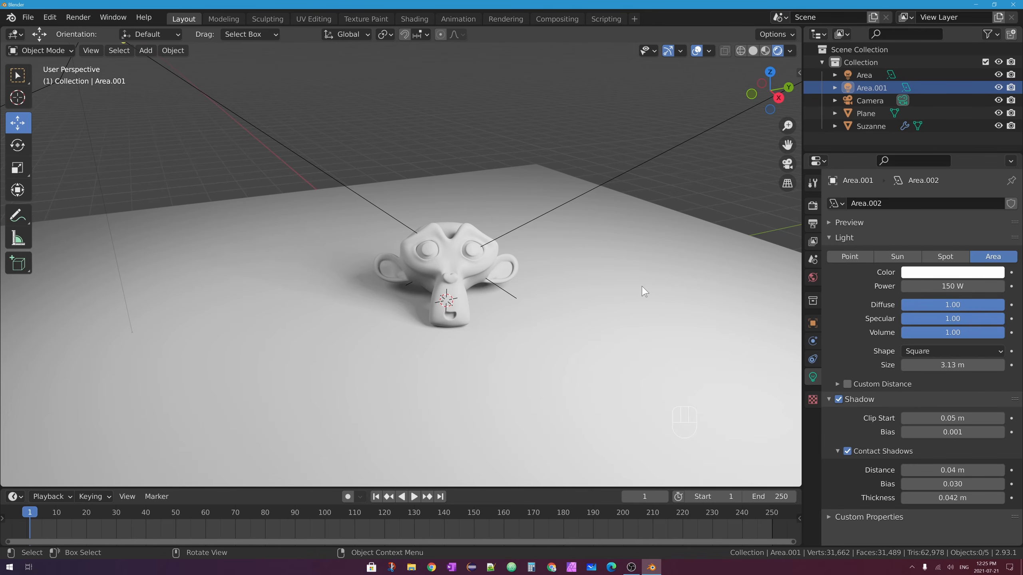
middle_drag(449, 210, 481, 192)
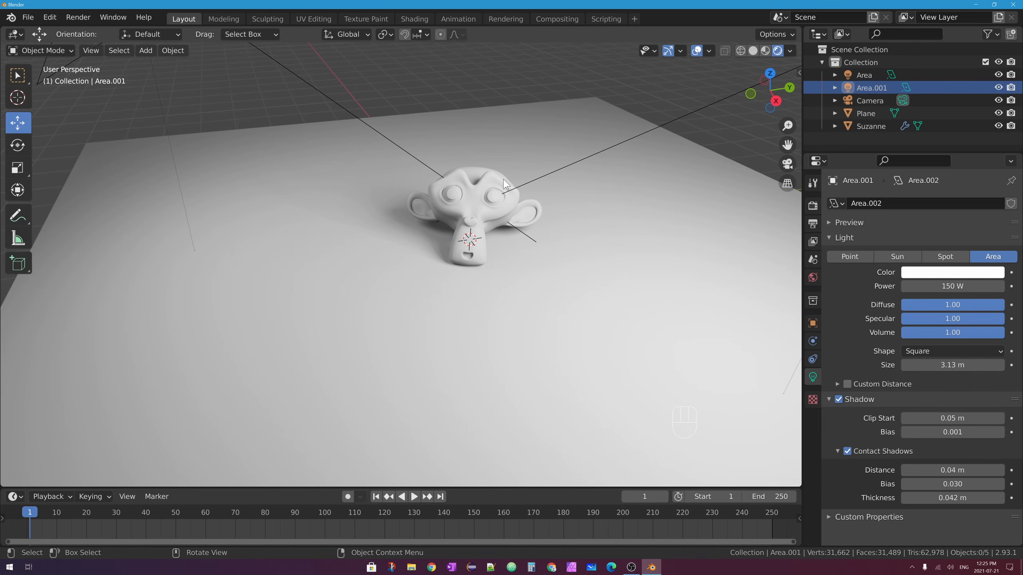
mouse_move(454, 195)
middle_down()
mouse_move(487, 187)
mouse_move(450, 211)
middle_up()
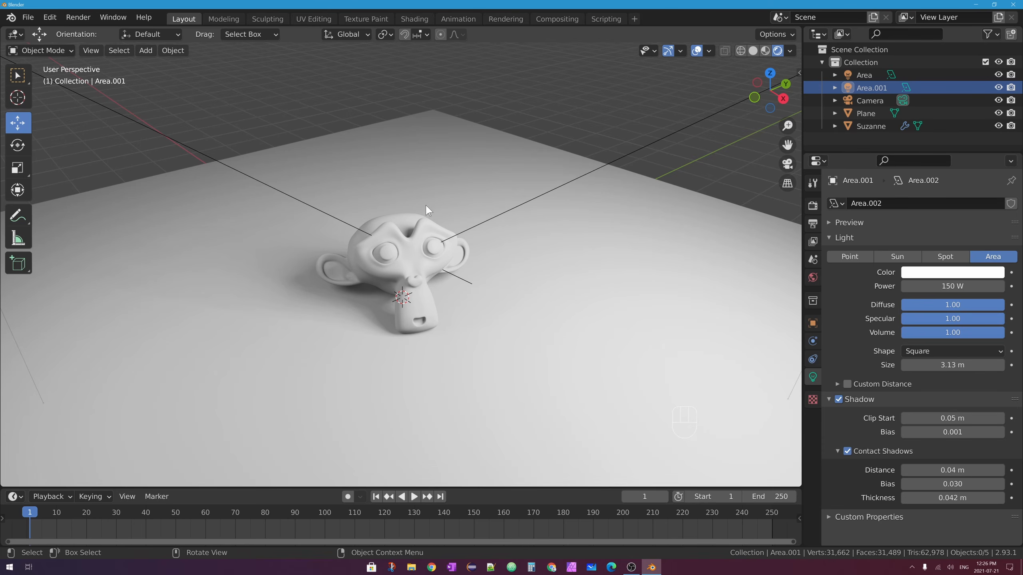
- Duplicate the Area.001 light in the top view and place the copy behind the monkey head, opposite the camera
scroll(427, 210, down, 4)
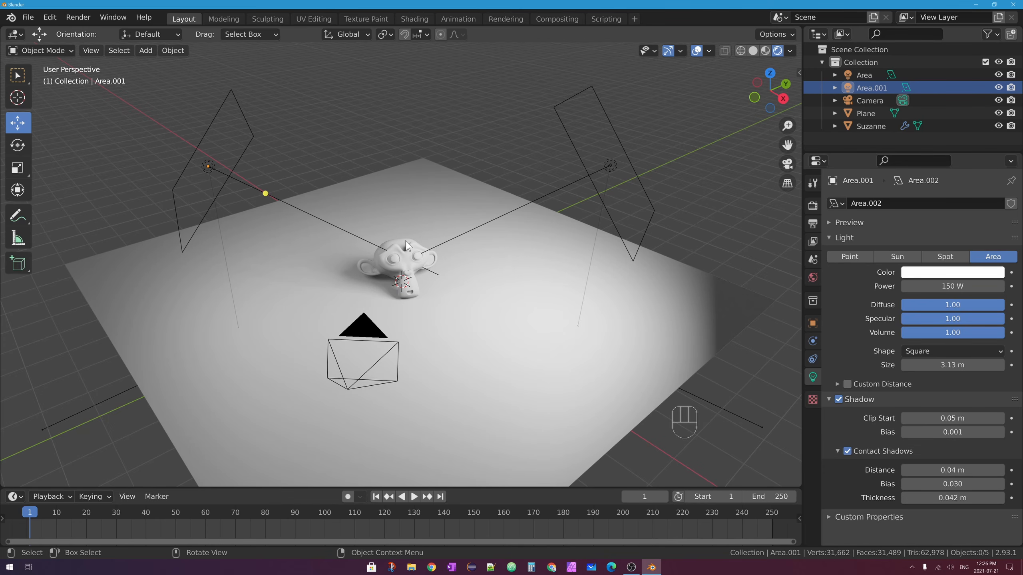
click(769, 73)
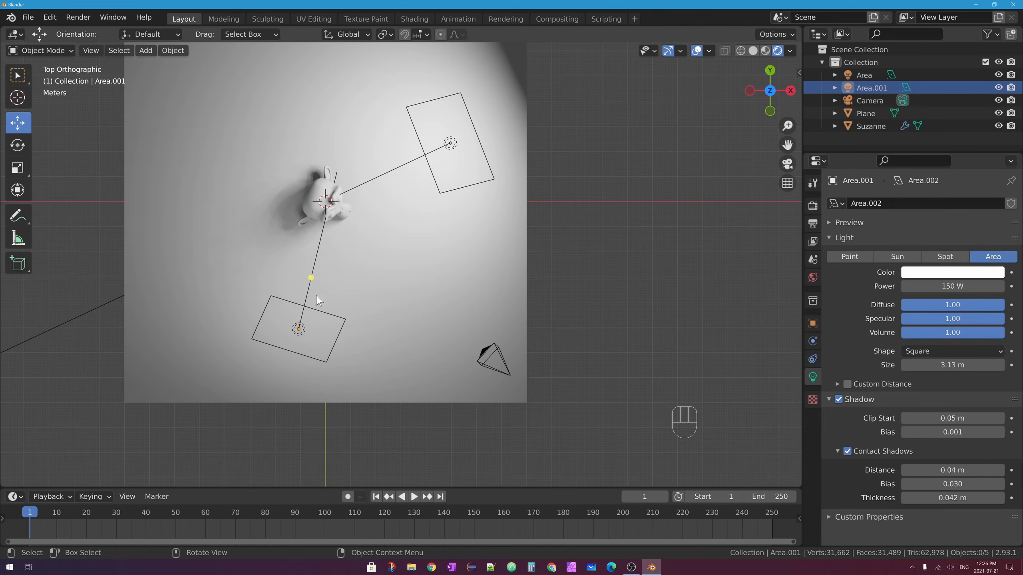
click(318, 297)
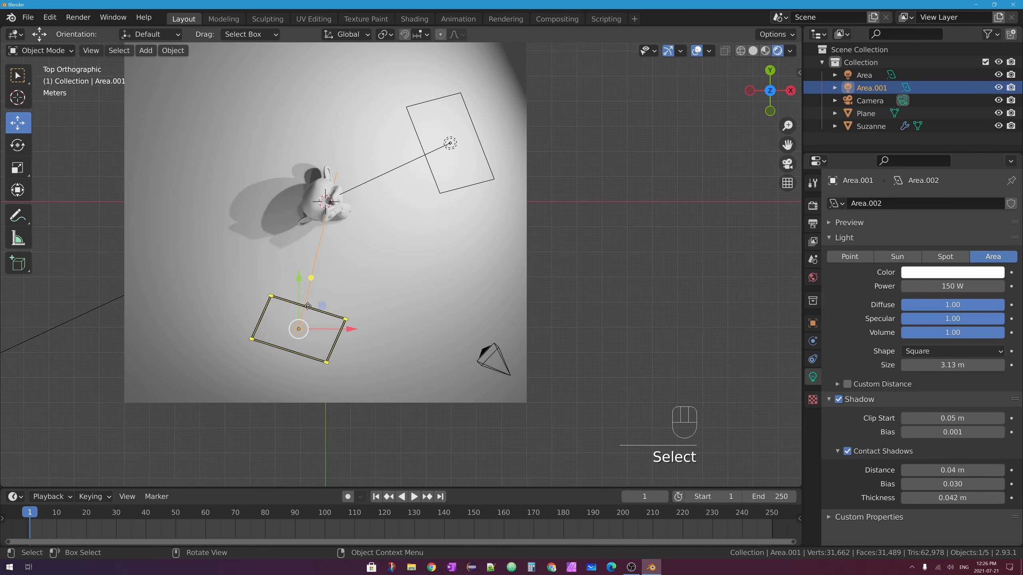
shift+middle_drag(399, 201, 502, 238)
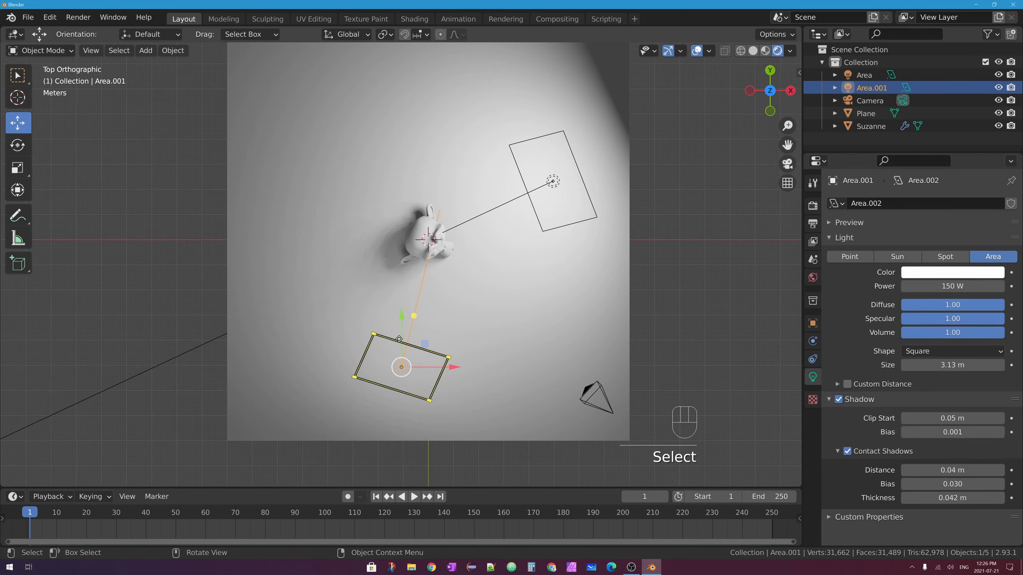
right_click(404, 369)
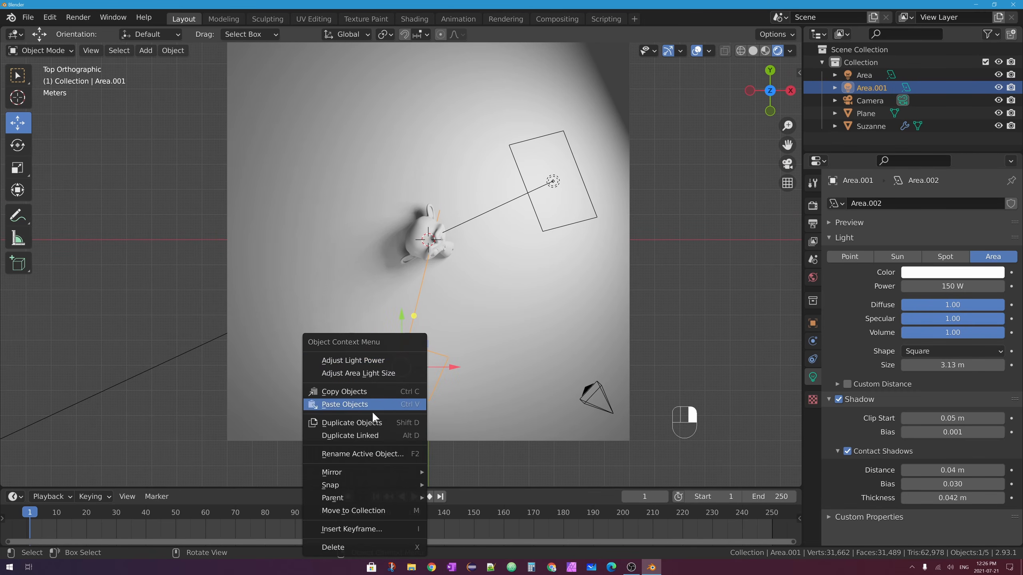
click(380, 423)
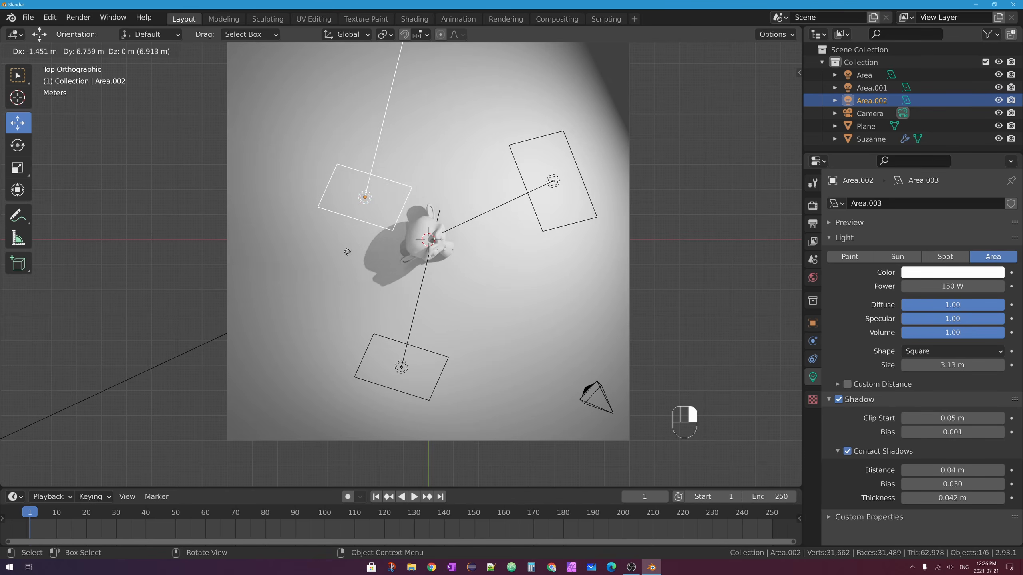
click(318, 243)
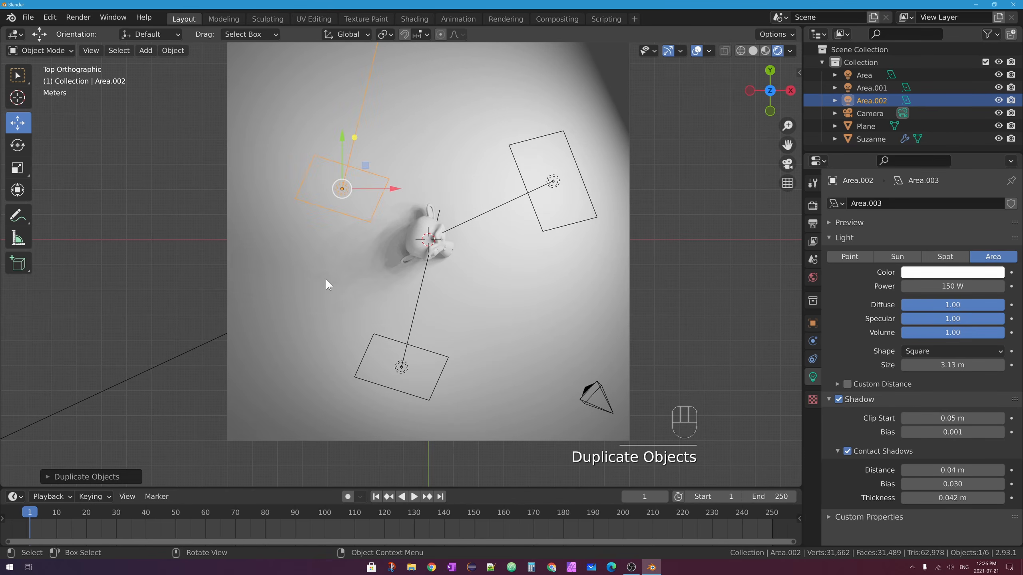
- Rotate and tilt the Area.002 light to aim down at the monkey head, and move it closer to the head
key(r)
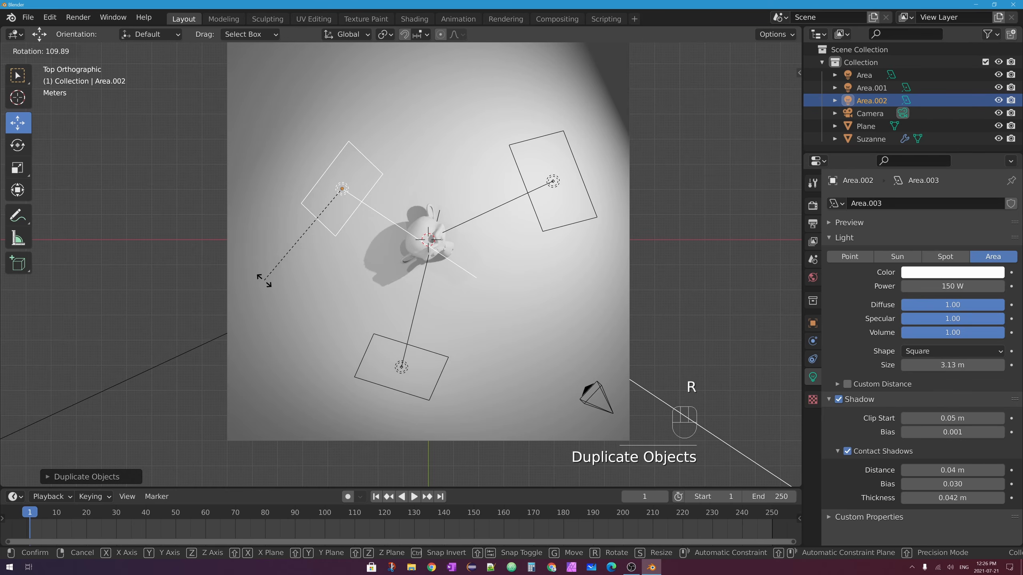
click(310, 299)
middle_drag(315, 314, 374, 183)
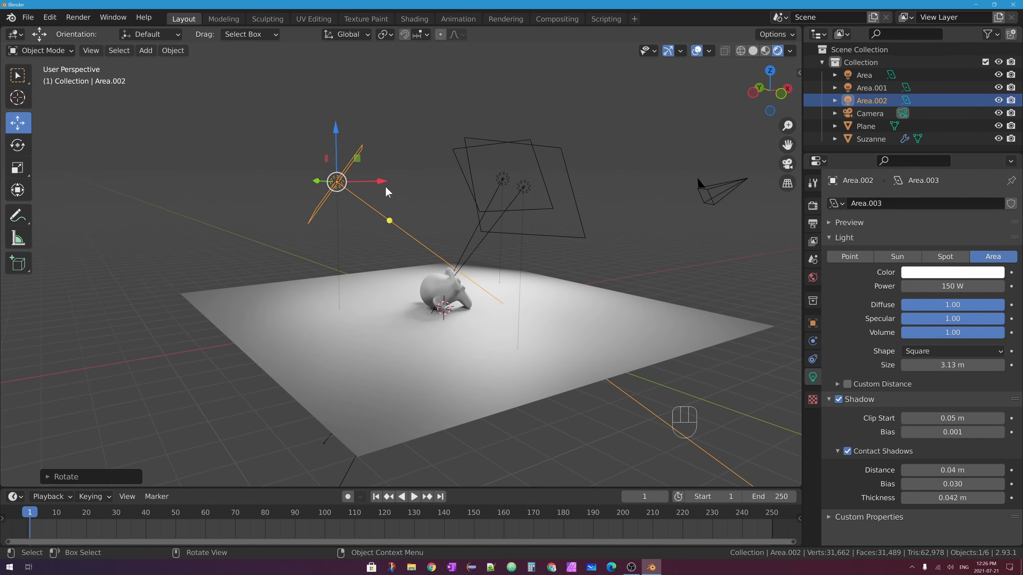
key(r)
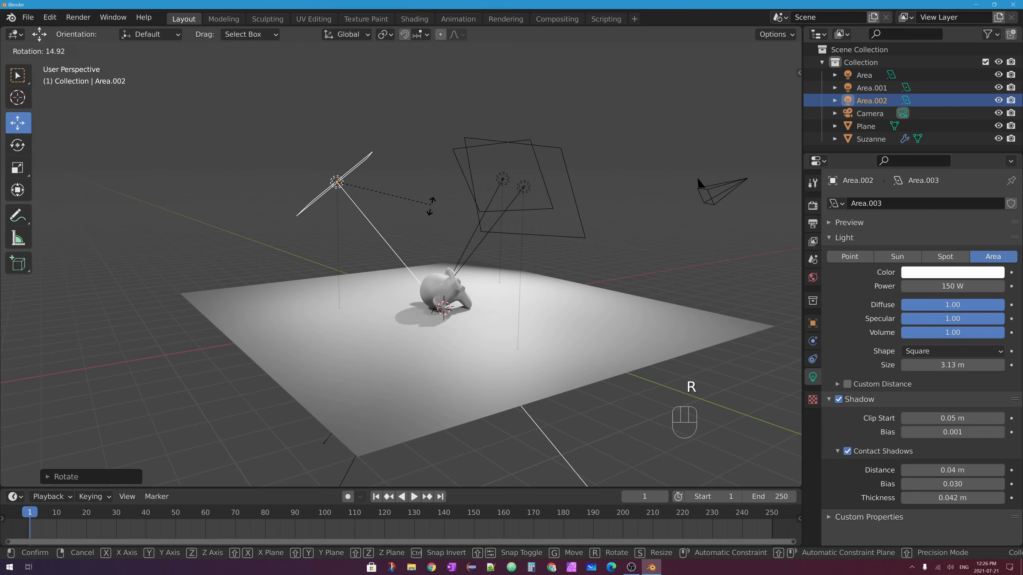
click(419, 222)
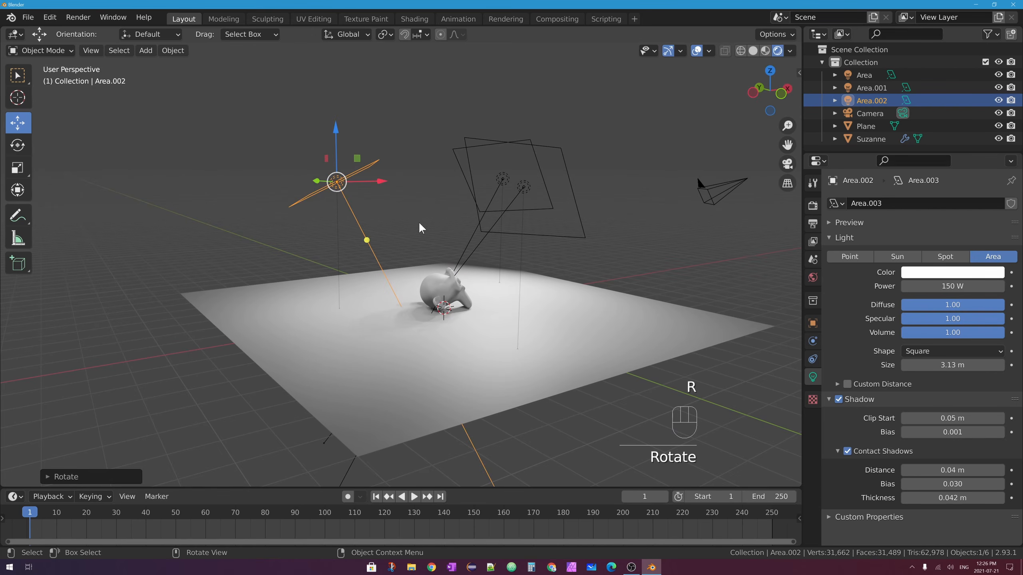
key(g)
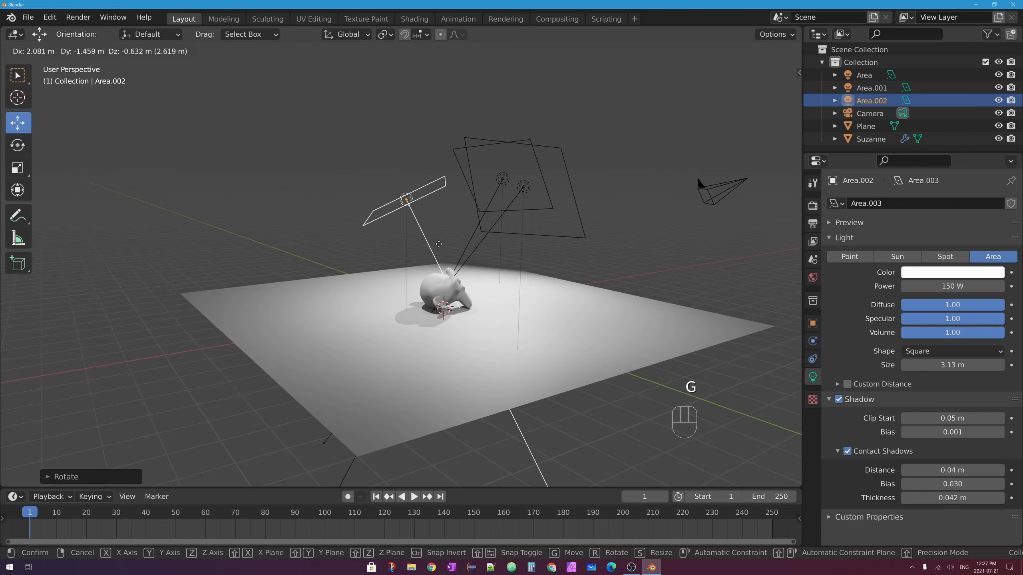
click(451, 253)
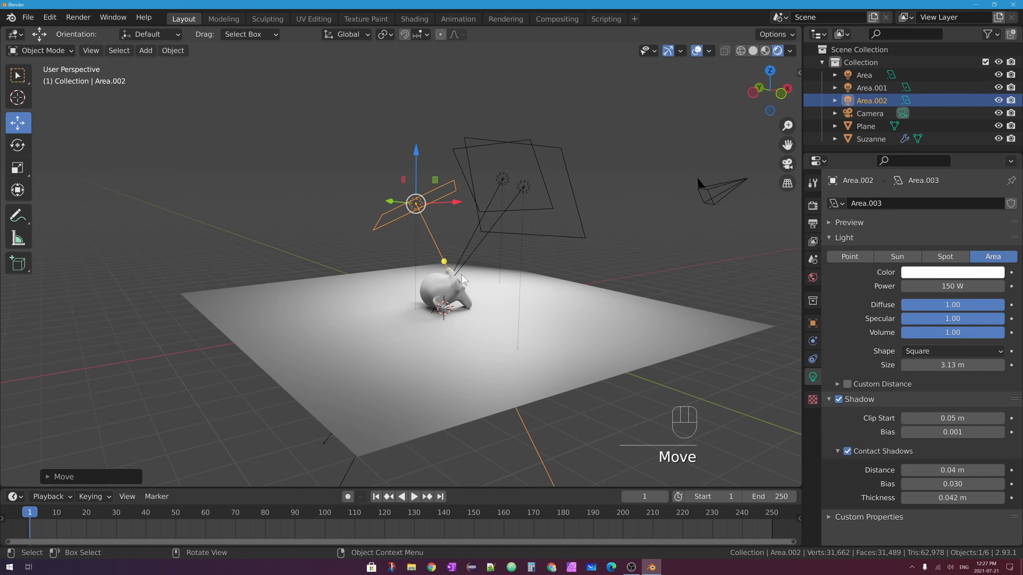
- Add a new material to the plane and give it a dark red base color with a value of 0.044
click(506, 291)
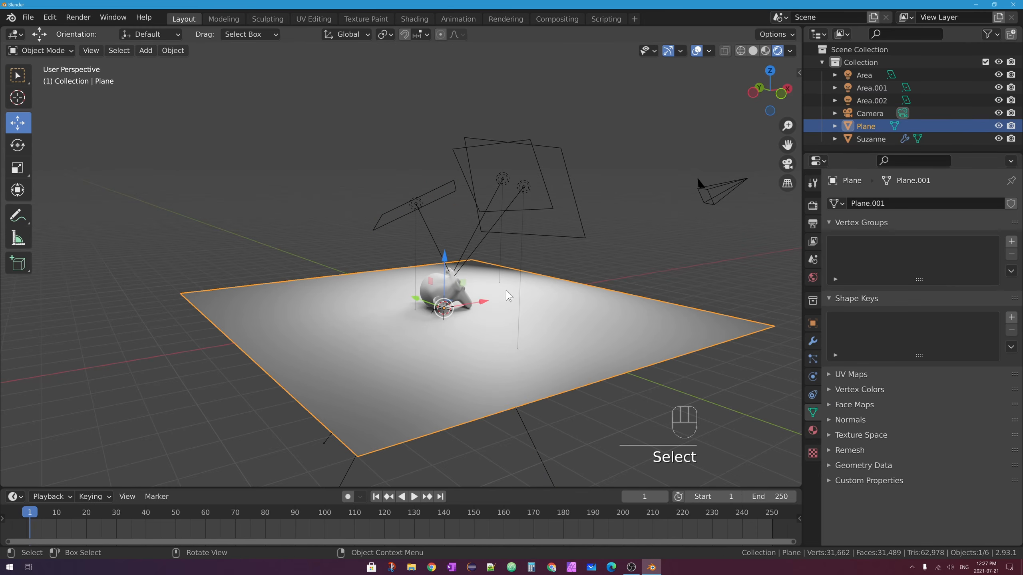
click(445, 283)
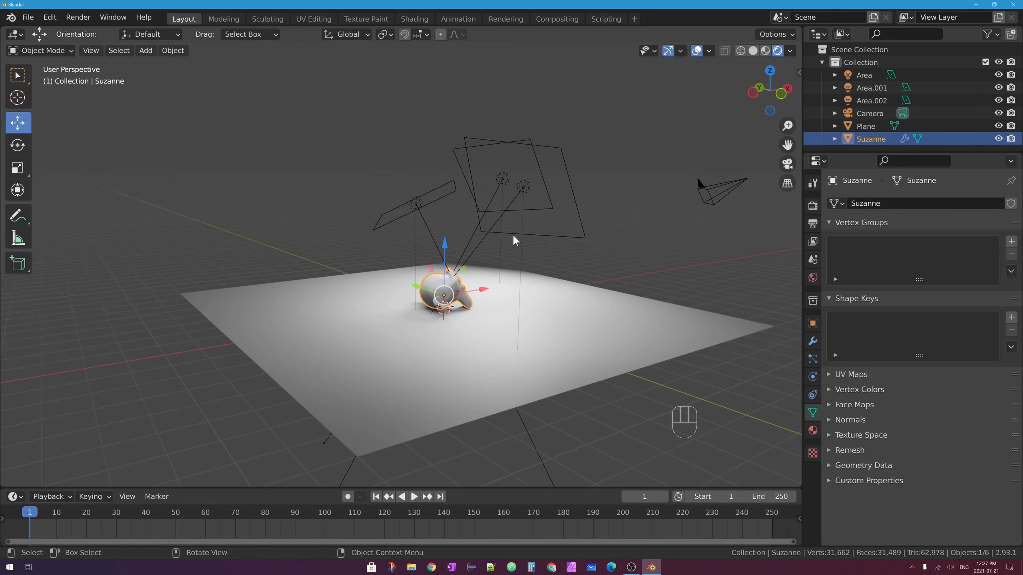
click(571, 297)
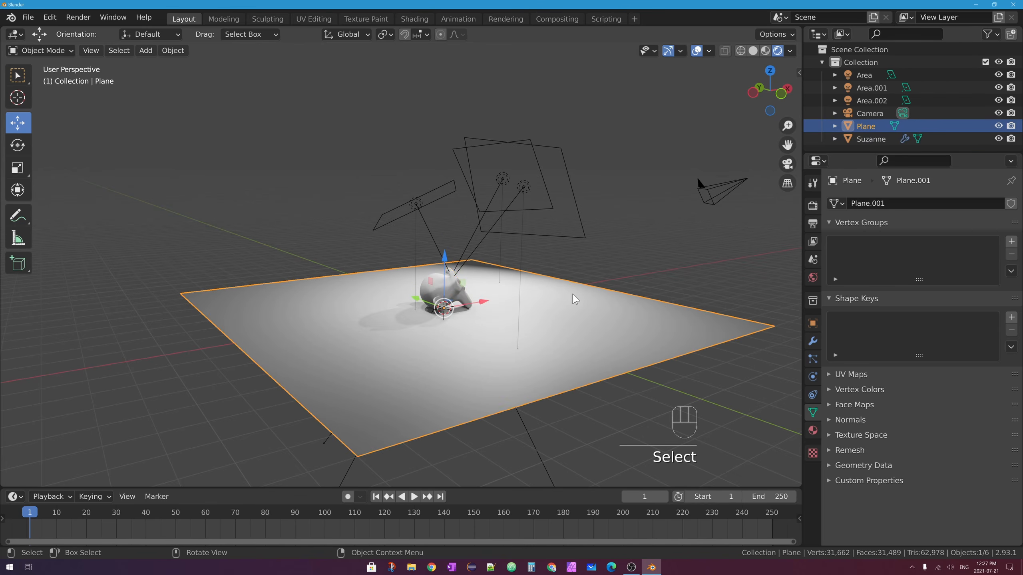
click(813, 431)
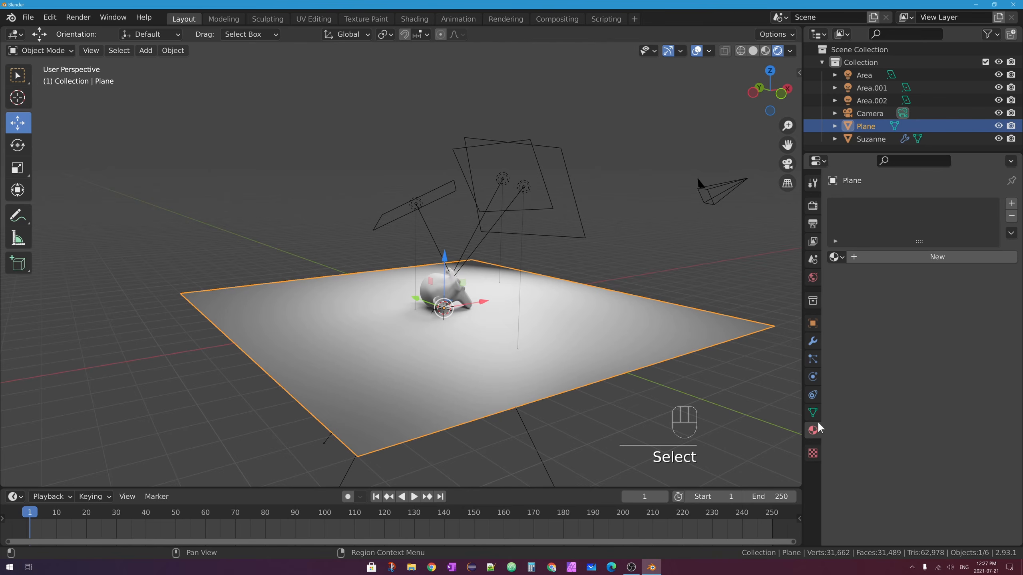
click(934, 255)
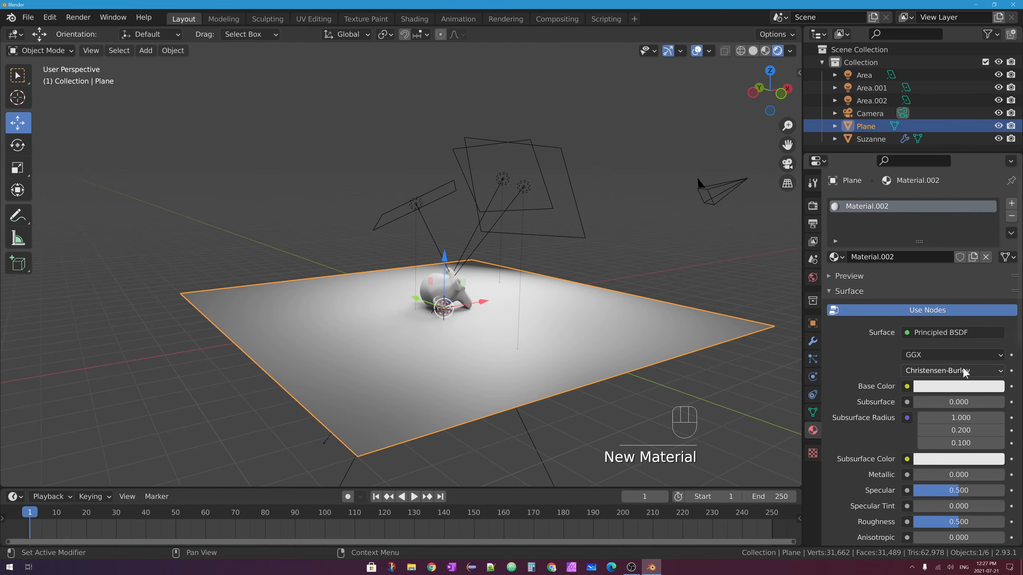
click(958, 386)
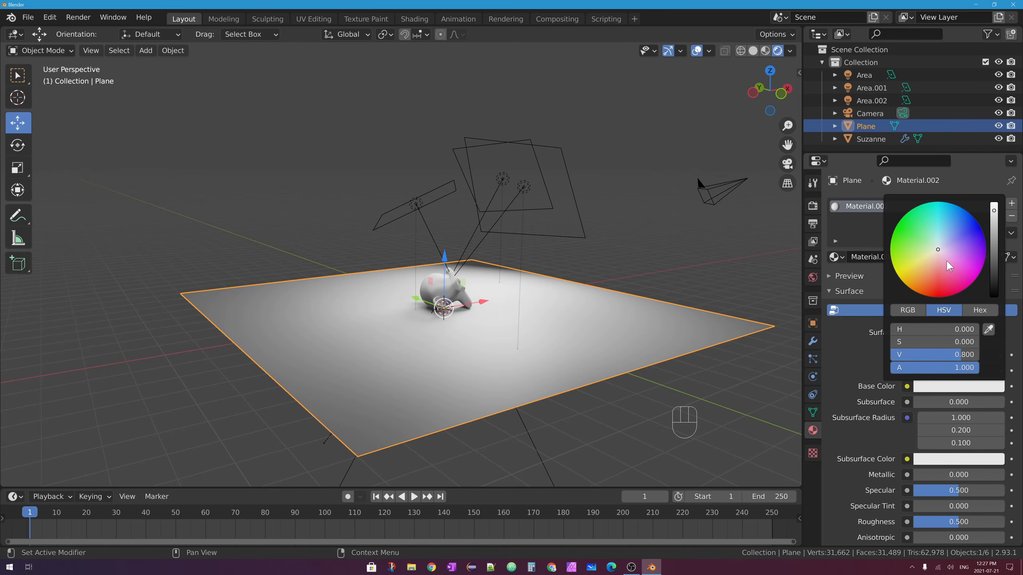
drag(947, 259, 929, 296)
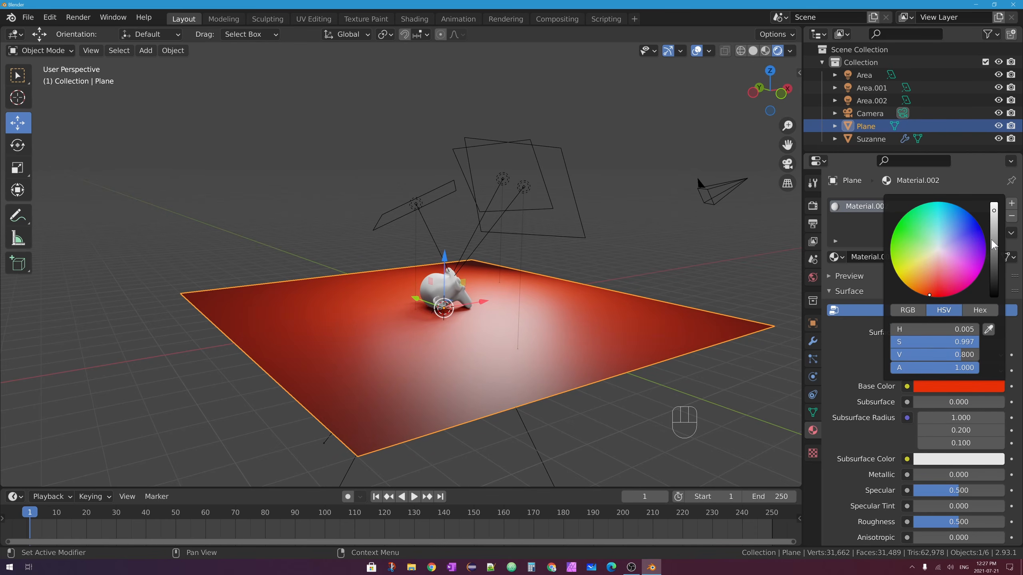
drag(989, 246, 993, 273)
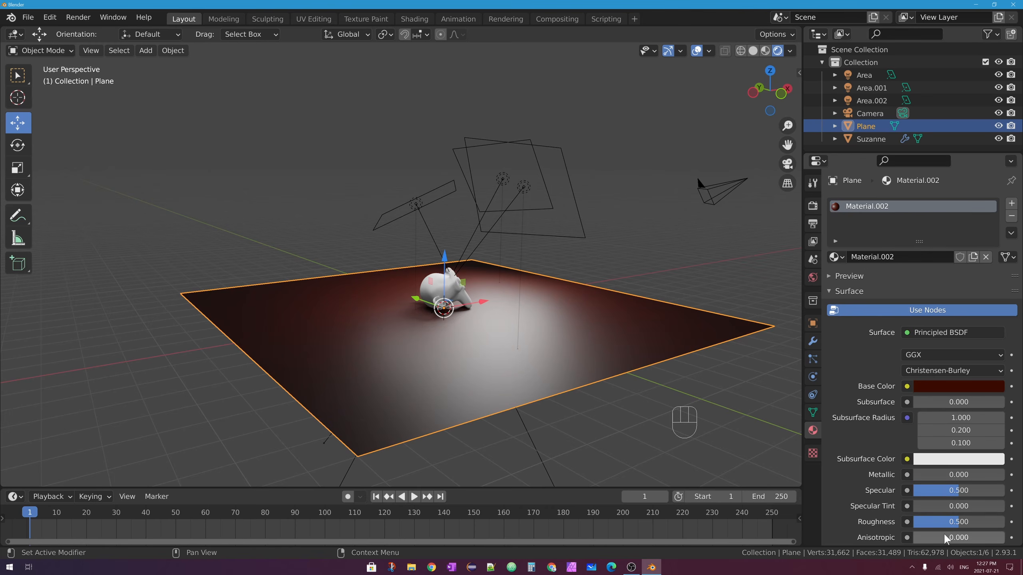
- Lower the plane material's roughness to 0.096 and change its base color to a very dark green
drag(953, 522, 916, 522)
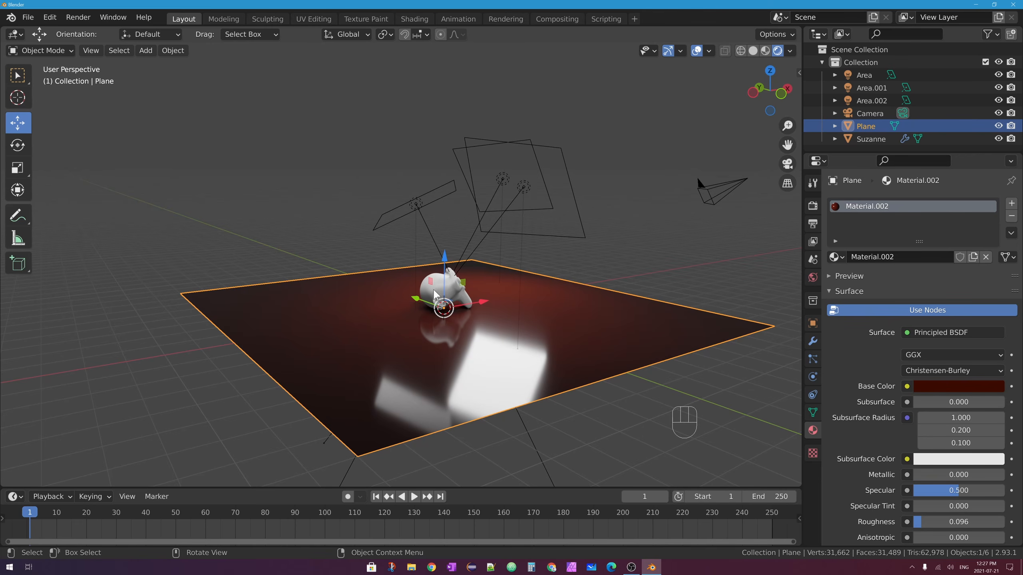
click(962, 385)
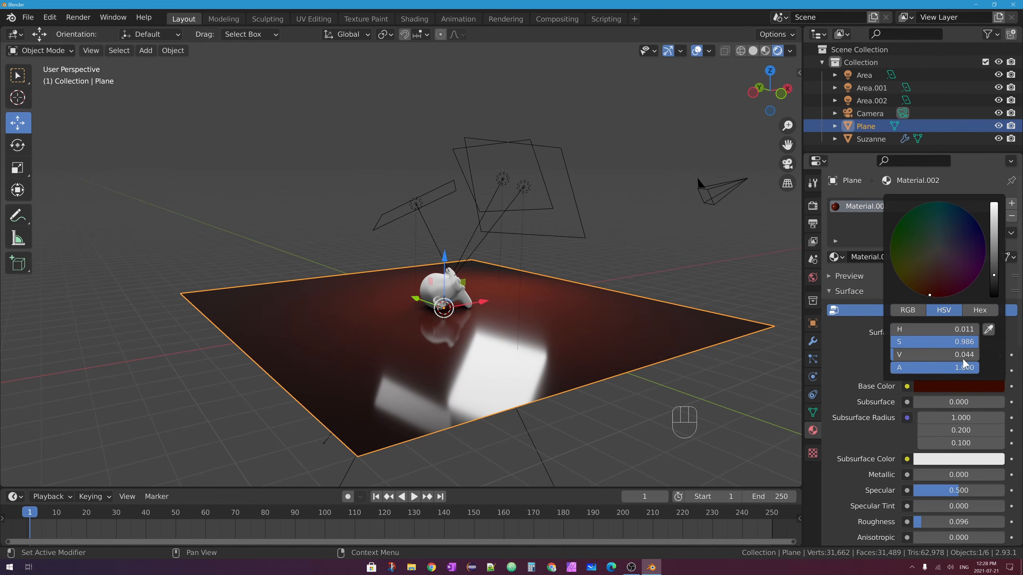
drag(903, 262, 892, 235)
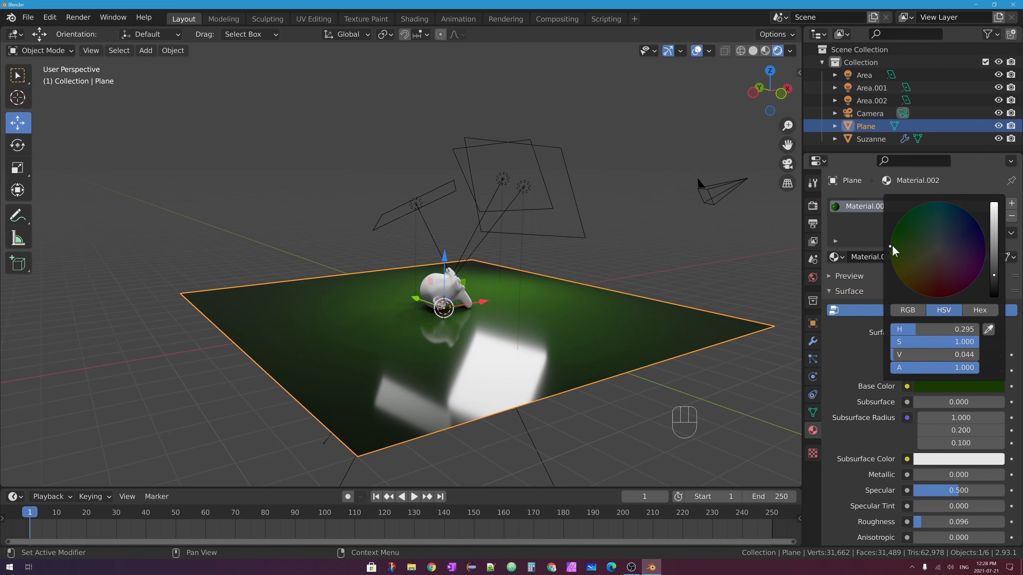
click(960, 385)
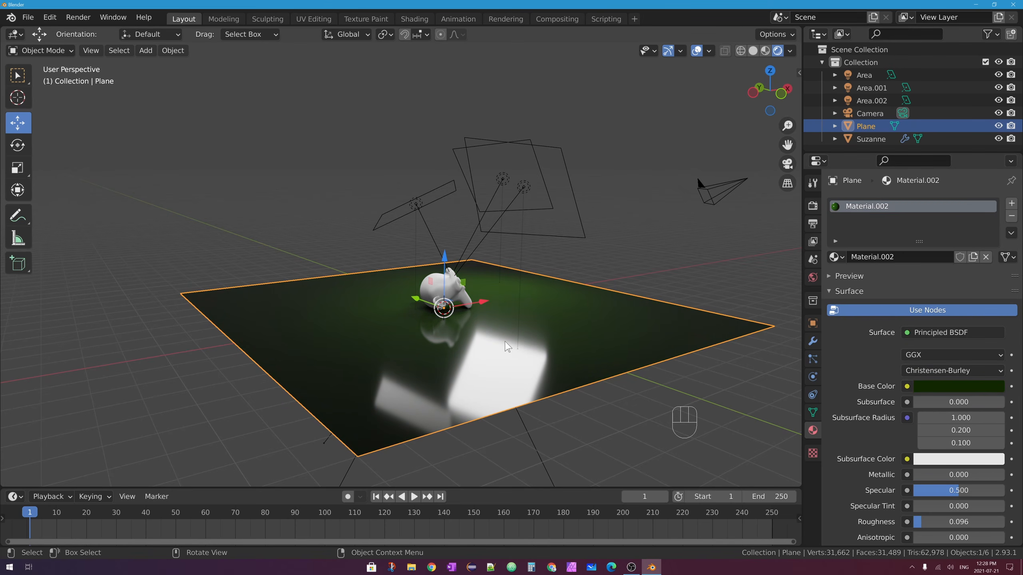
- Assign the plane's Material.002 to the monkey head, deselect it, and view the scene through the camera
scroll(477, 302, up, 4)
click(477, 303)
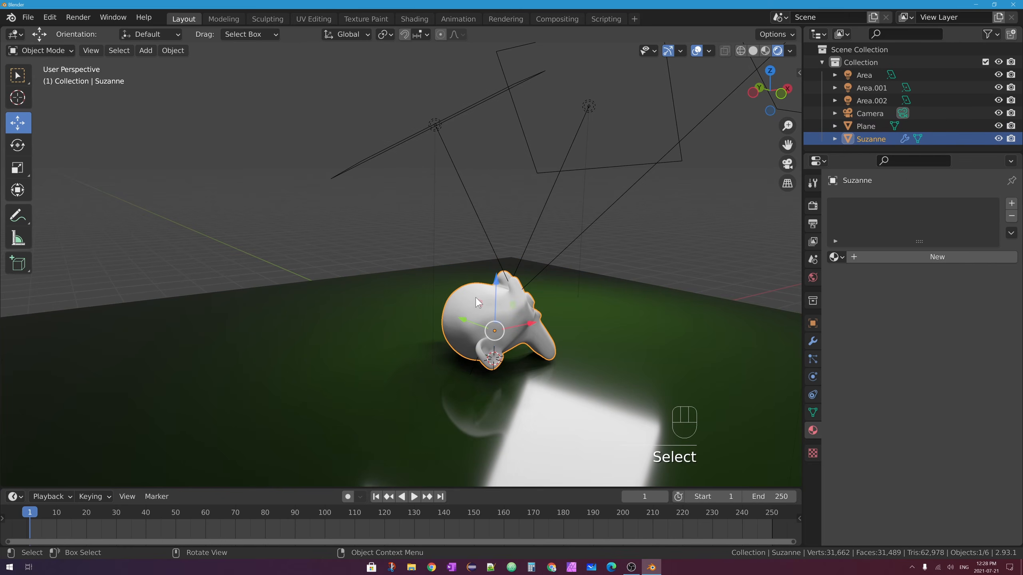
click(837, 257)
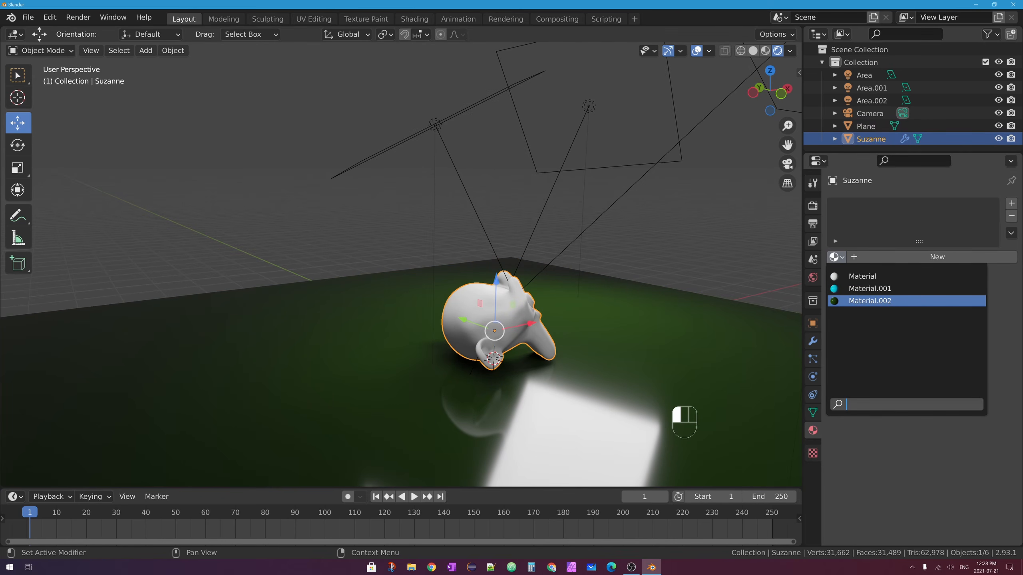
click(869, 300)
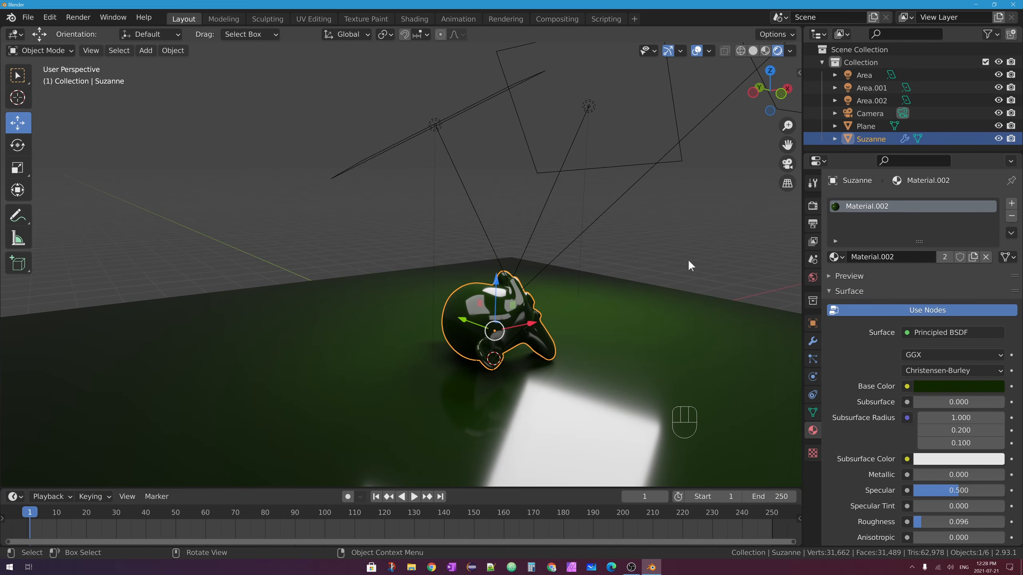
click(675, 294)
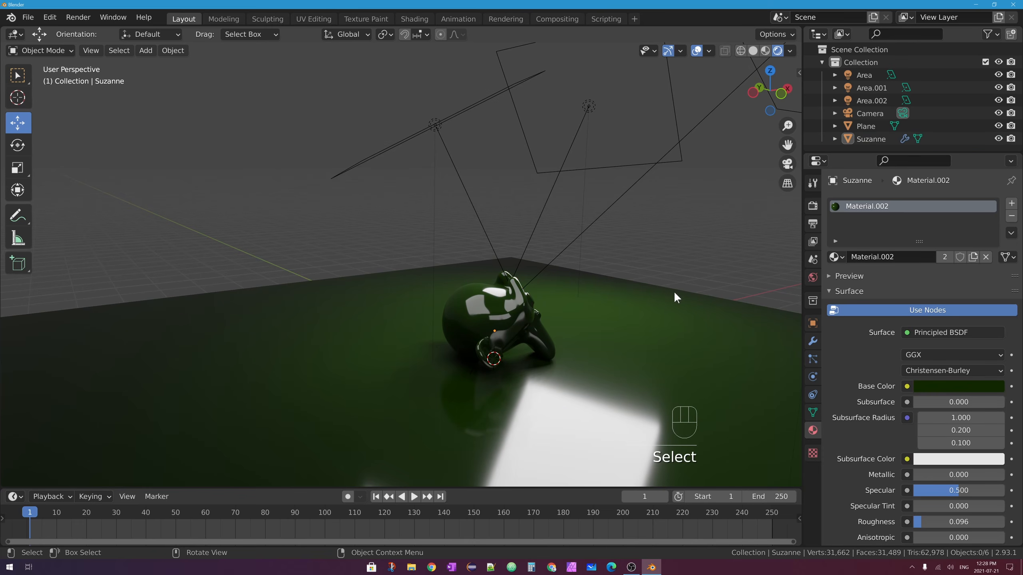
click(788, 165)
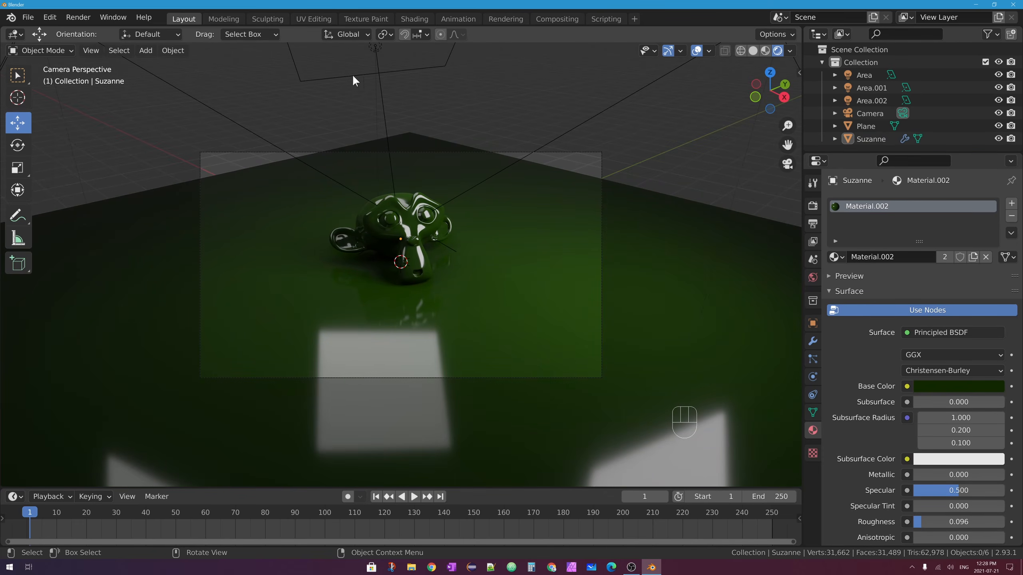
- Select the Area.002 back light, toggle its visibility to check its effect, and set its power to 500 W
click(375, 53)
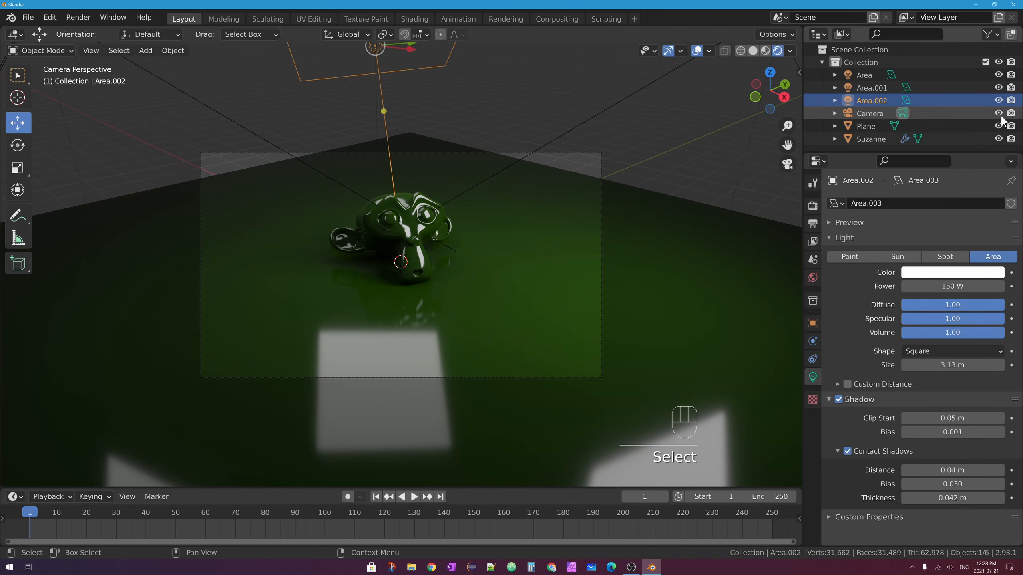
click(999, 101)
click(999, 101)
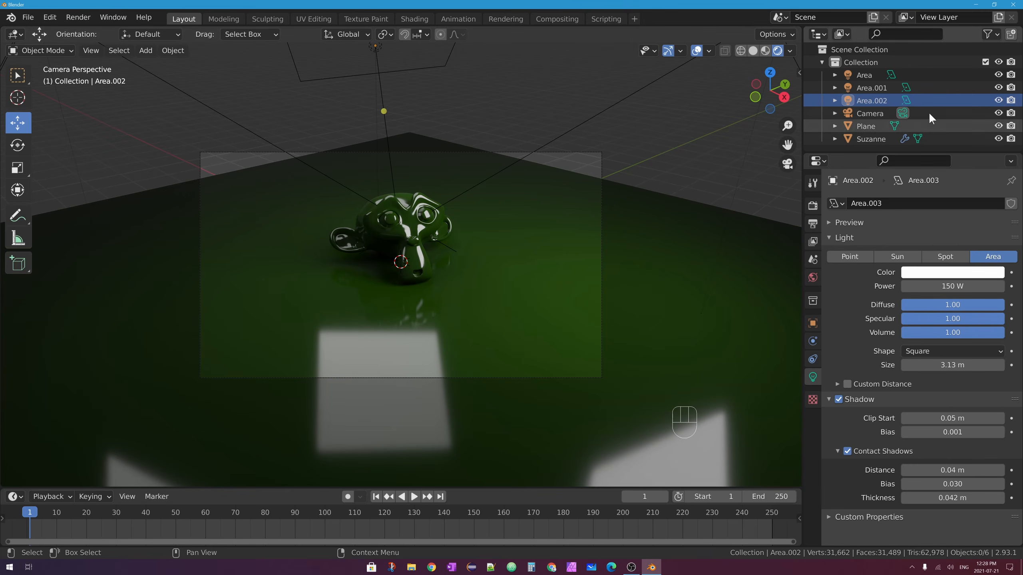
click(933, 287)
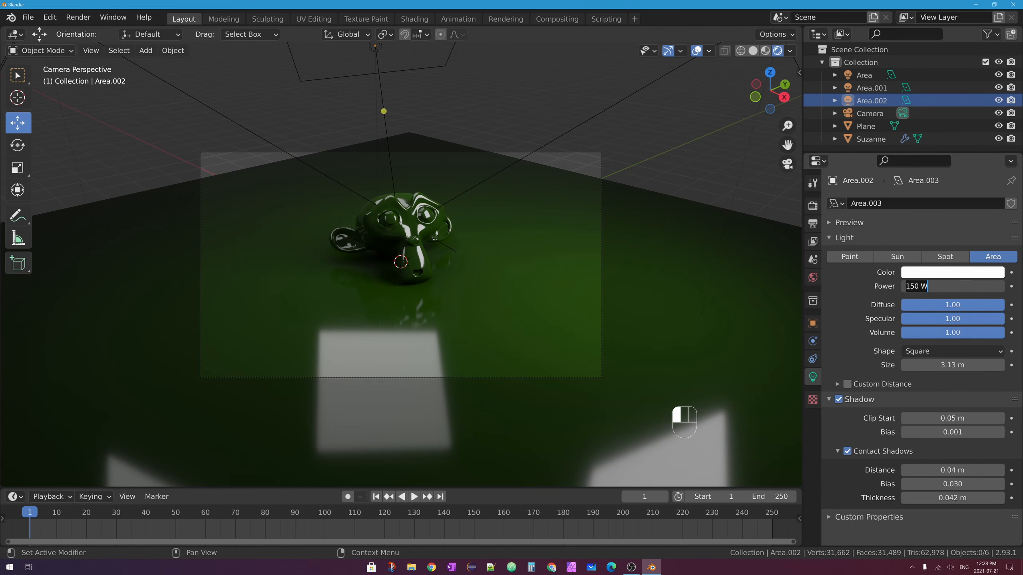
text(500)
key(Return)
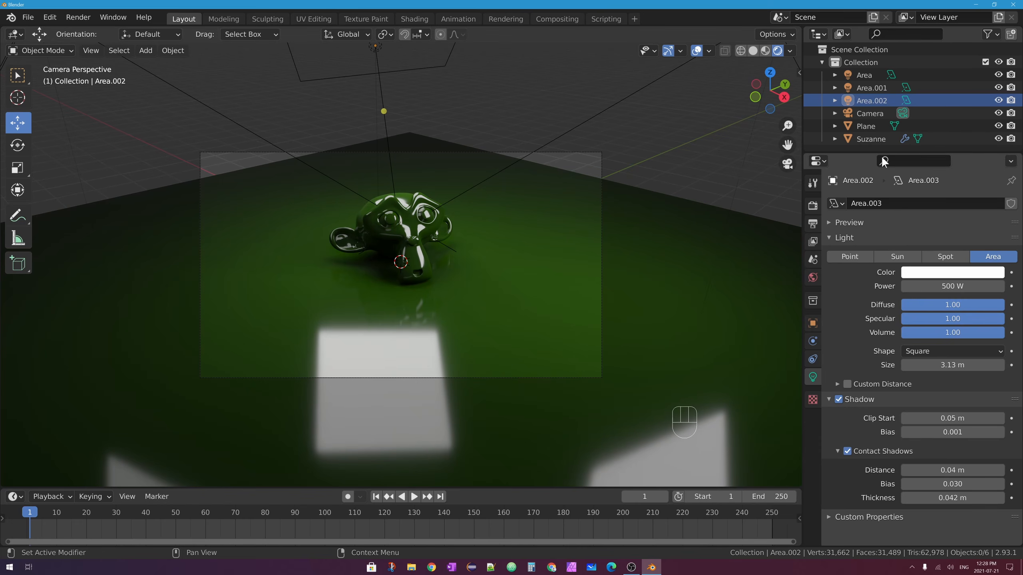
- Compare the camera view with the Area.002 light hidden and shown, leaving the light visible and selected
click(998, 100)
click(998, 100)
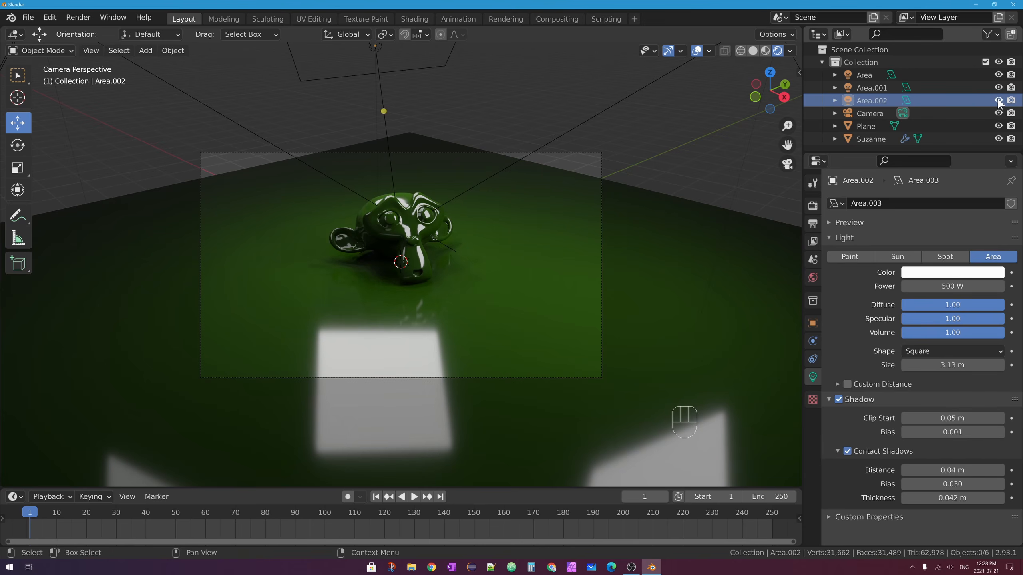
click(999, 100)
click(999, 100)
click(998, 100)
click(998, 100)
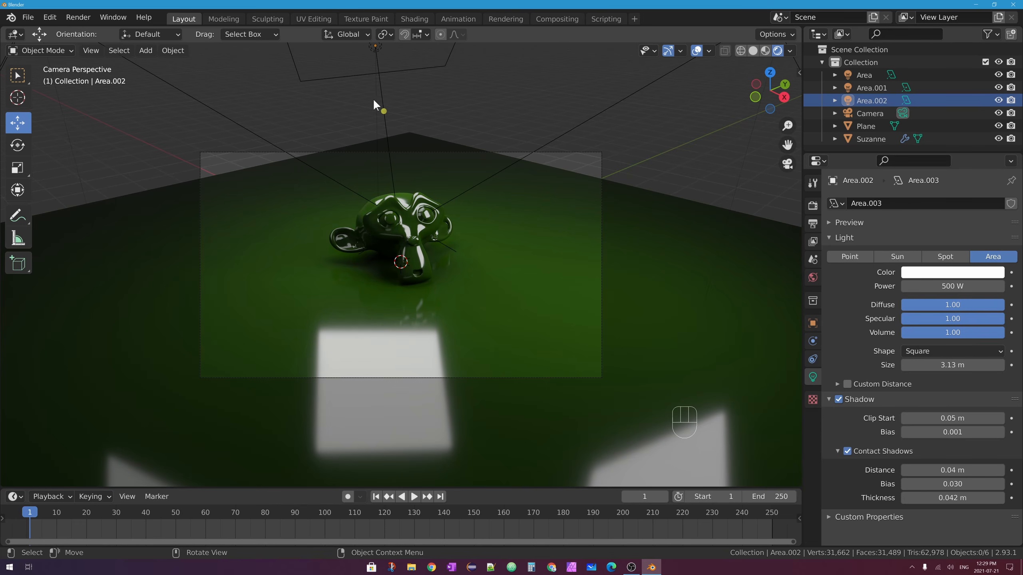
click(373, 51)
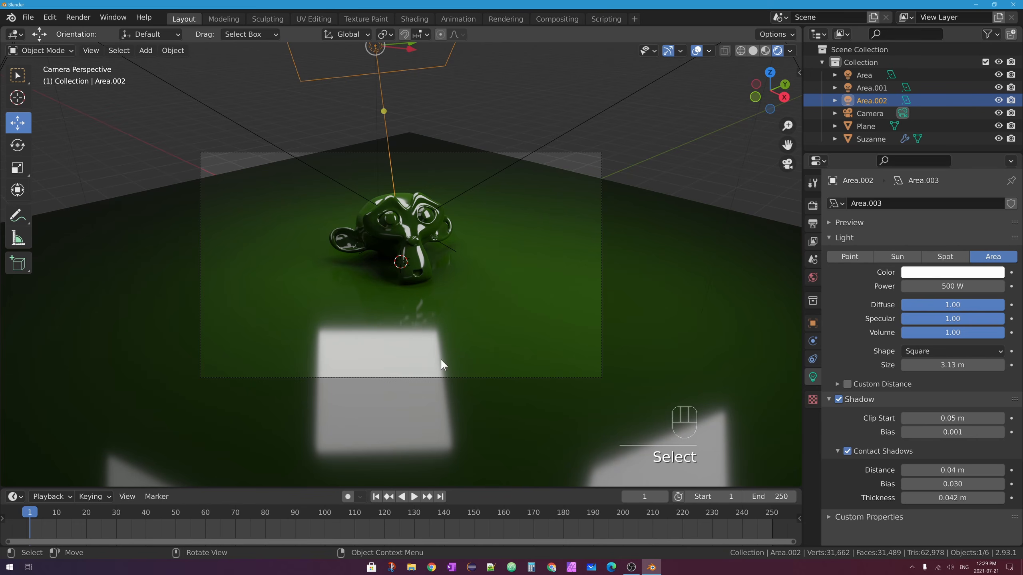
click(999, 100)
click(998, 101)
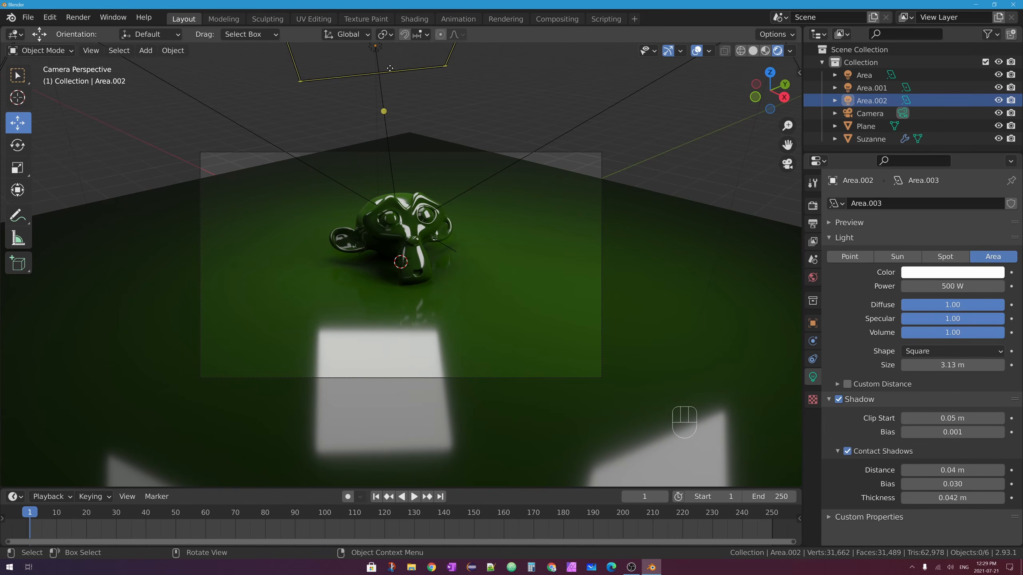
click(374, 46)
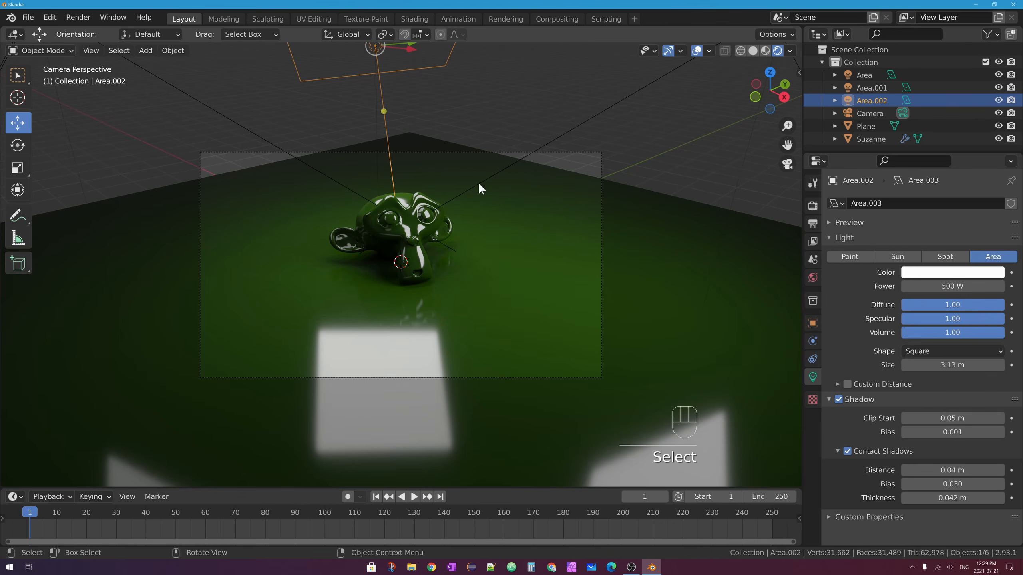
- Leave the camera view, split the viewport into two stacked views, and show the upper one through the camera with rendered shading
click(788, 163)
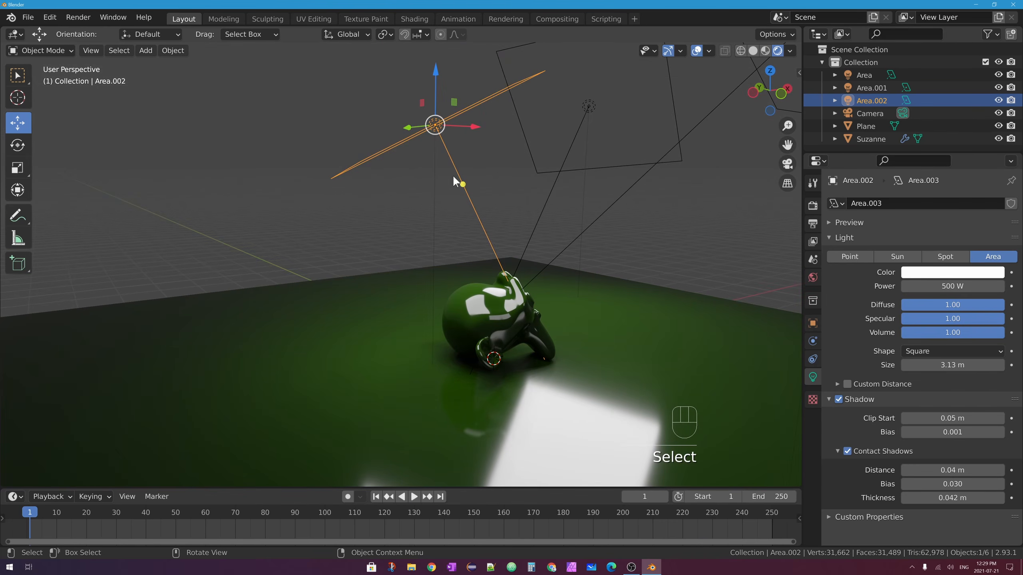
middle_drag(453, 175, 746, 149)
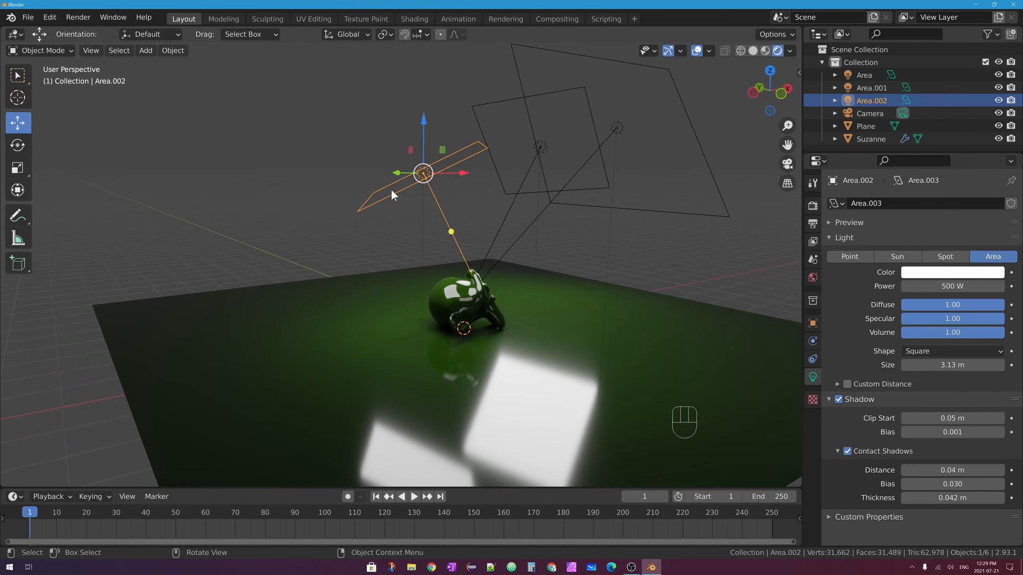
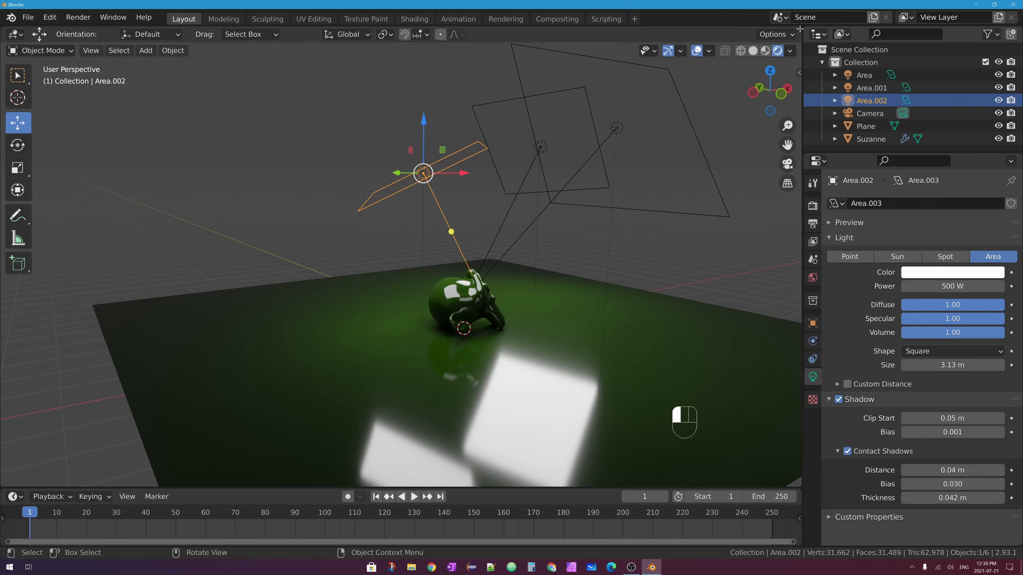
drag(800, 28, 766, 273)
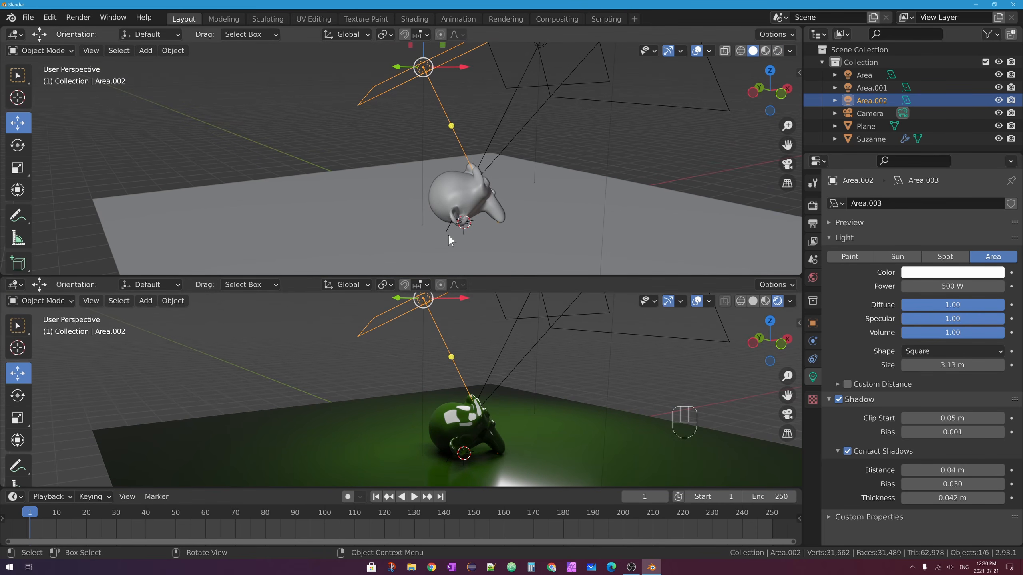
click(788, 164)
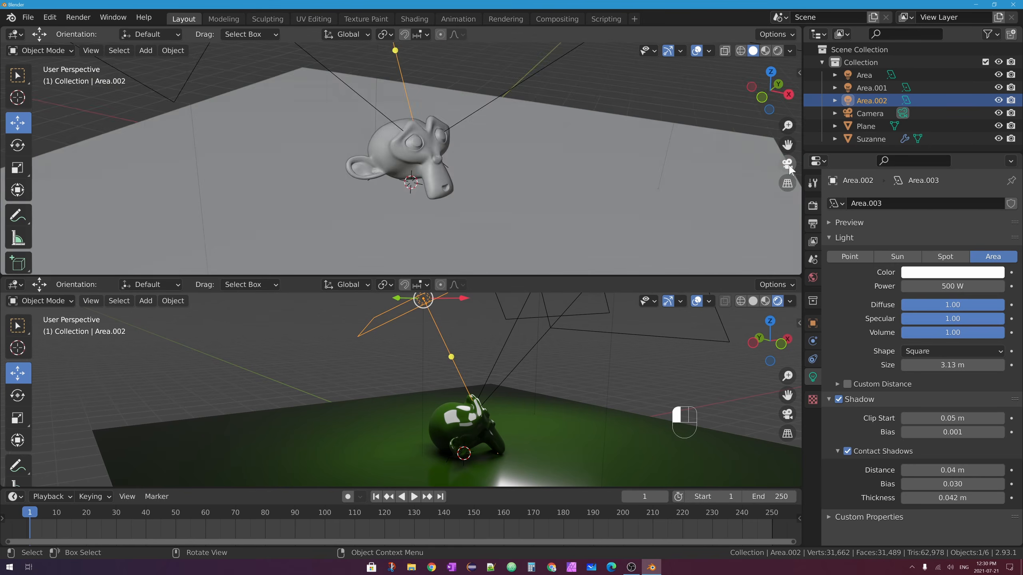
click(776, 50)
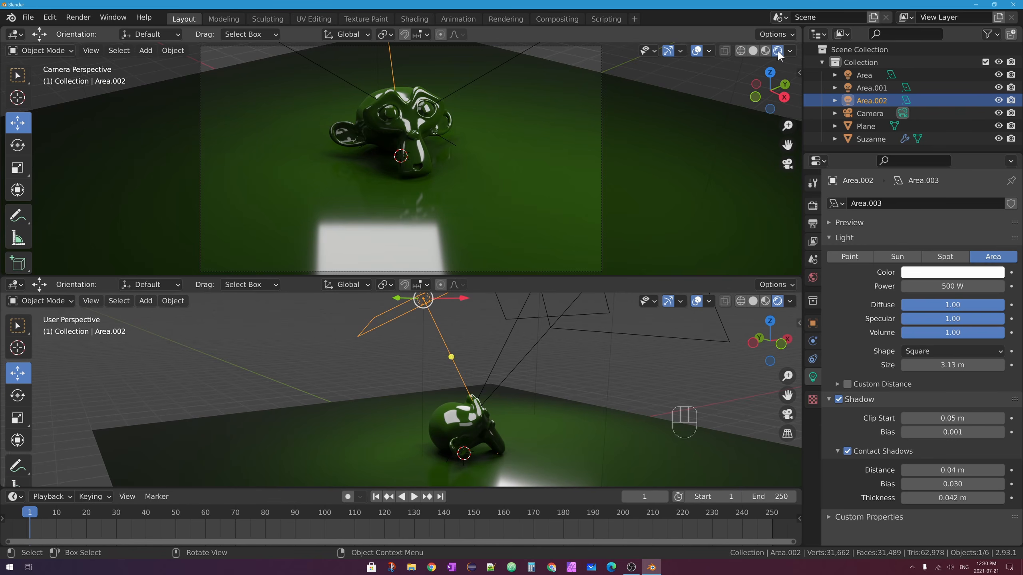
- Move the Area.002 light farther back behind the monkey head and rotate it to face more horizontally toward the head
mouse_move(513, 347)
middle_down()
mouse_move(488, 345)
mouse_move(537, 363)
mouse_move(505, 346)
middle_up()
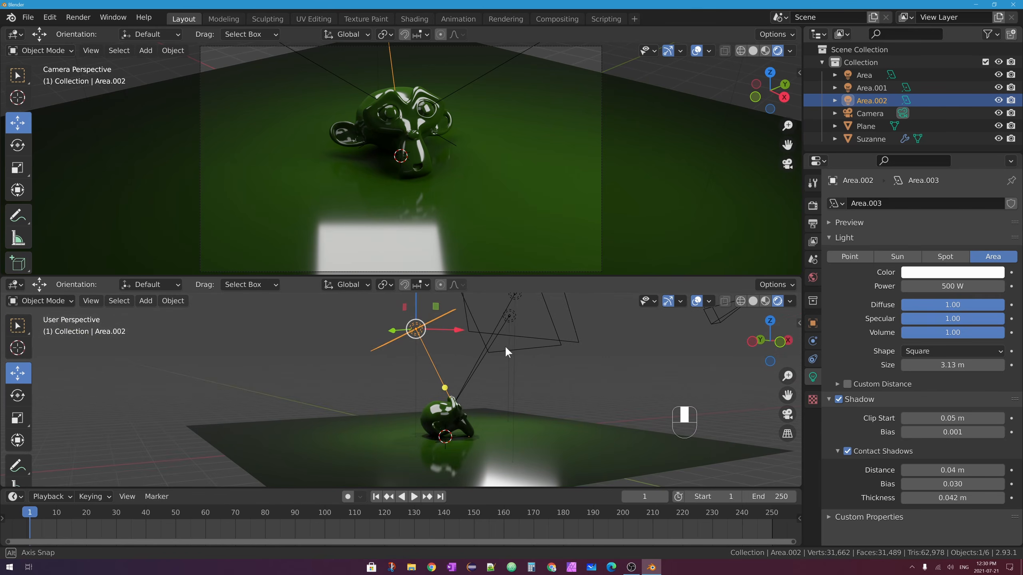
key(g)
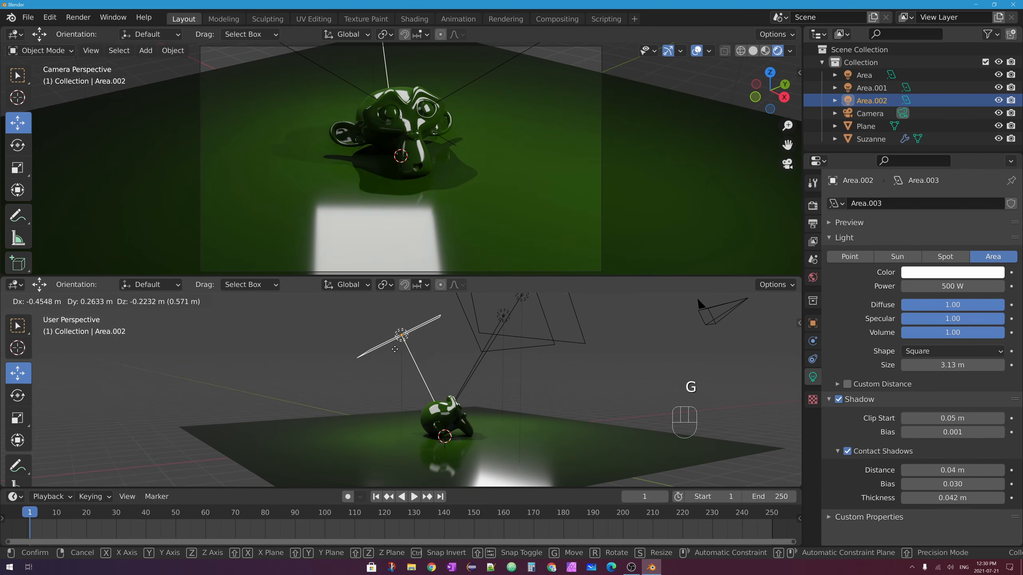
click(403, 353)
key(r)
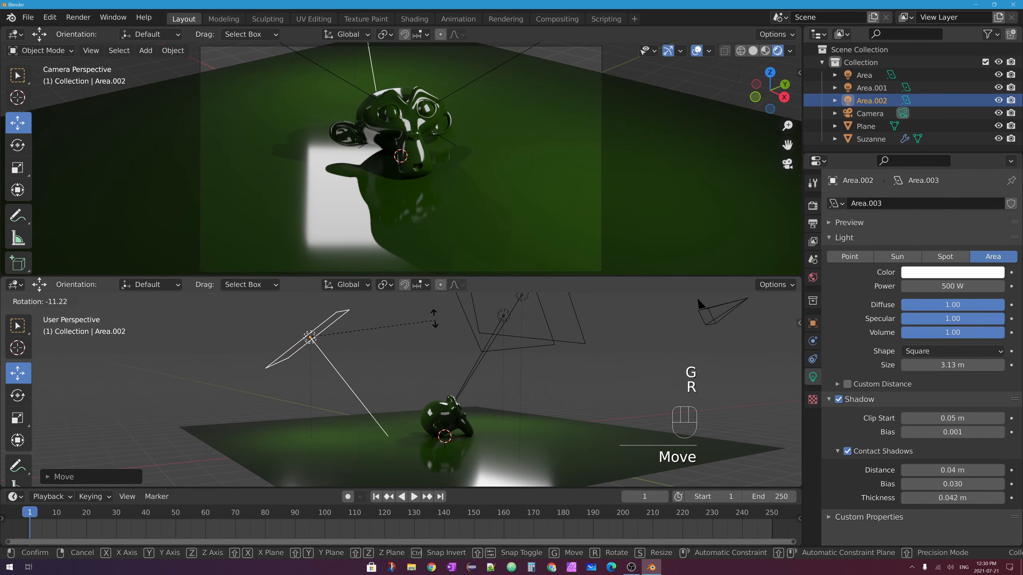
click(374, 485)
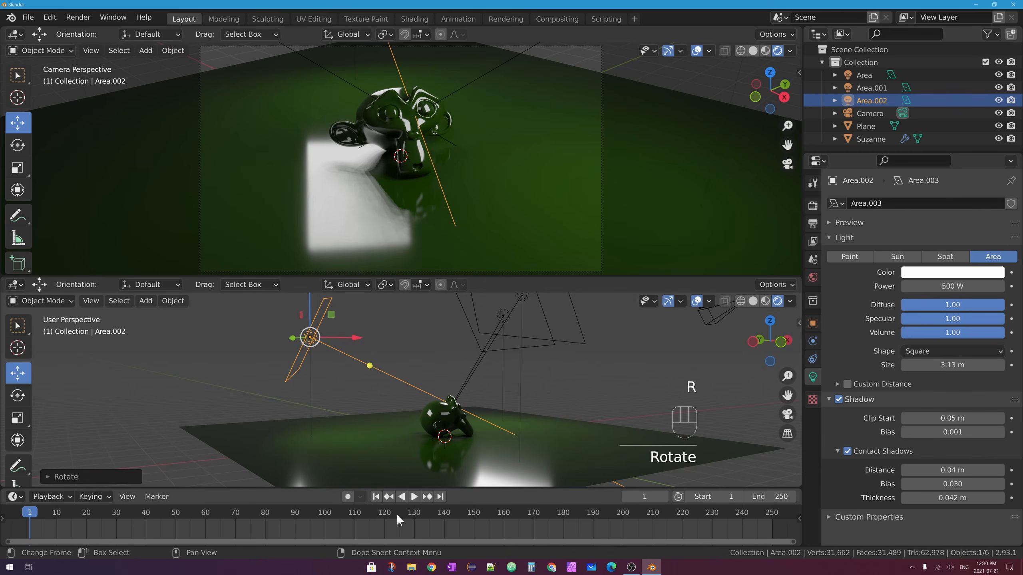
- Raise the Area.002 light high above the plane and rotate it to aim steeply down at the monkey head
key(g)
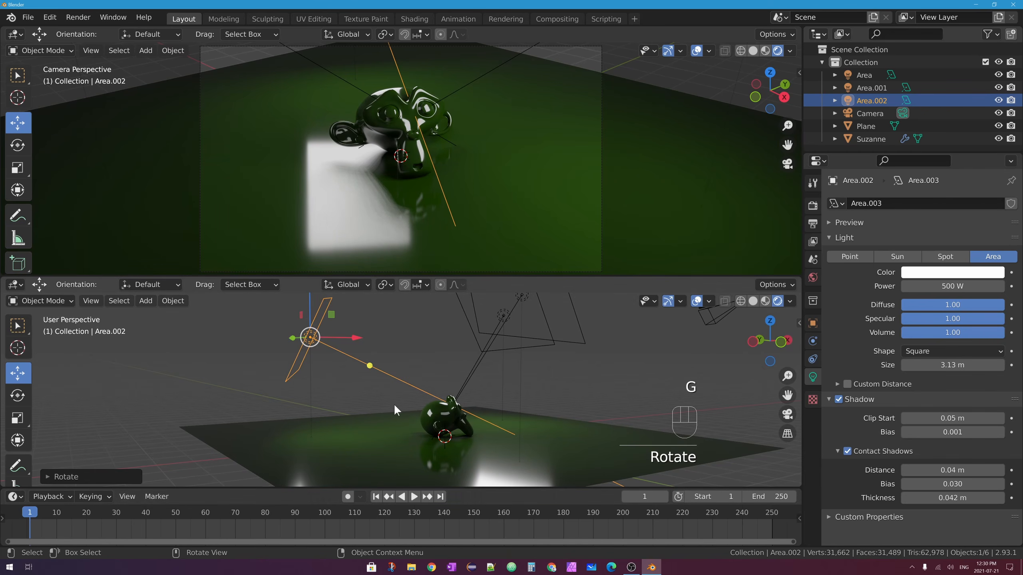
key(g)
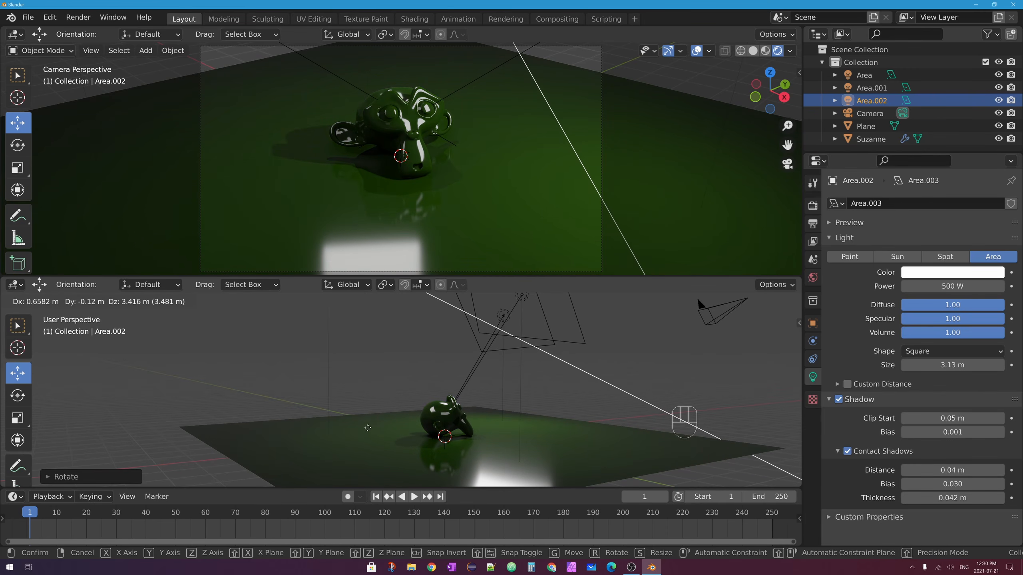
click(359, 393)
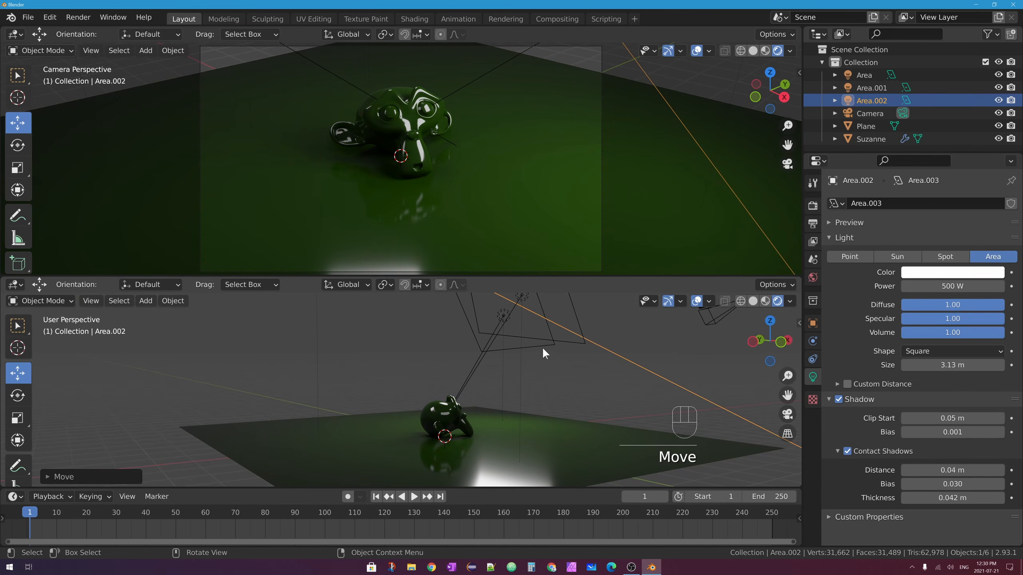
key(r)
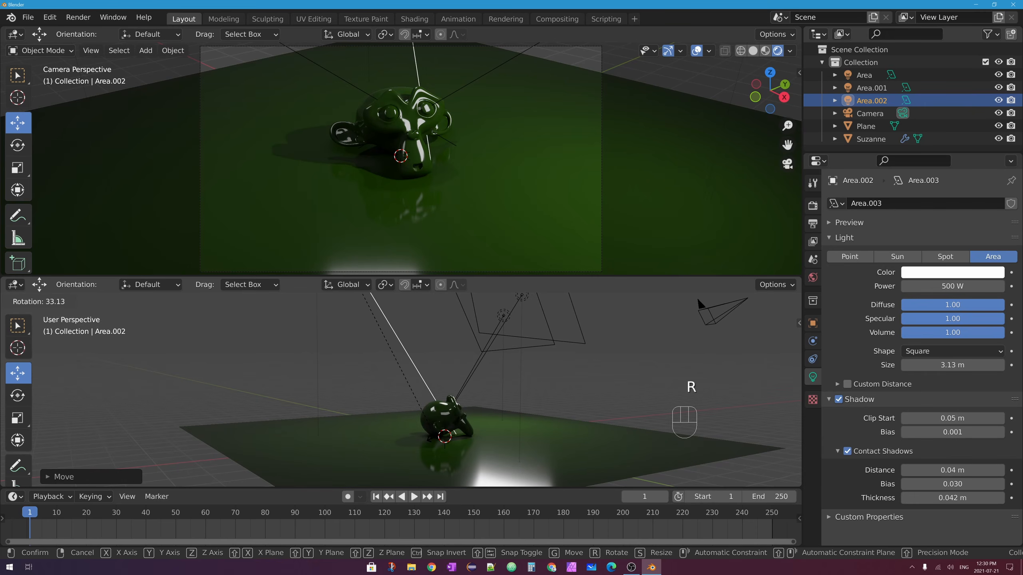
click(423, 428)
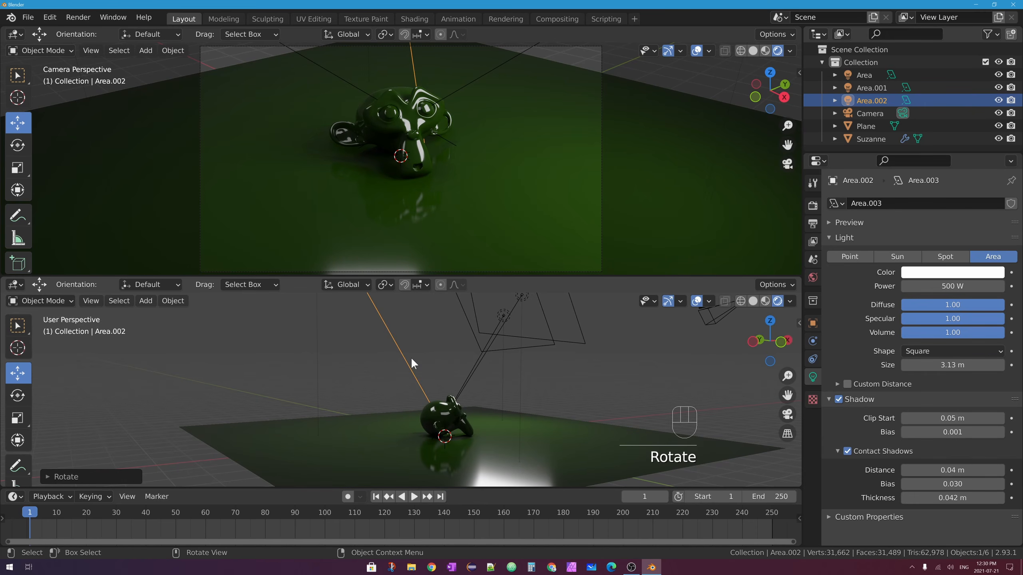
- Set the raised Area.002 light's power to 1000 W
scroll(410, 360, down, 4)
mouse_move(408, 363)
middle_down()
mouse_move(433, 362)
mouse_move(348, 370)
mouse_move(306, 387)
mouse_move(410, 371)
middle_up()
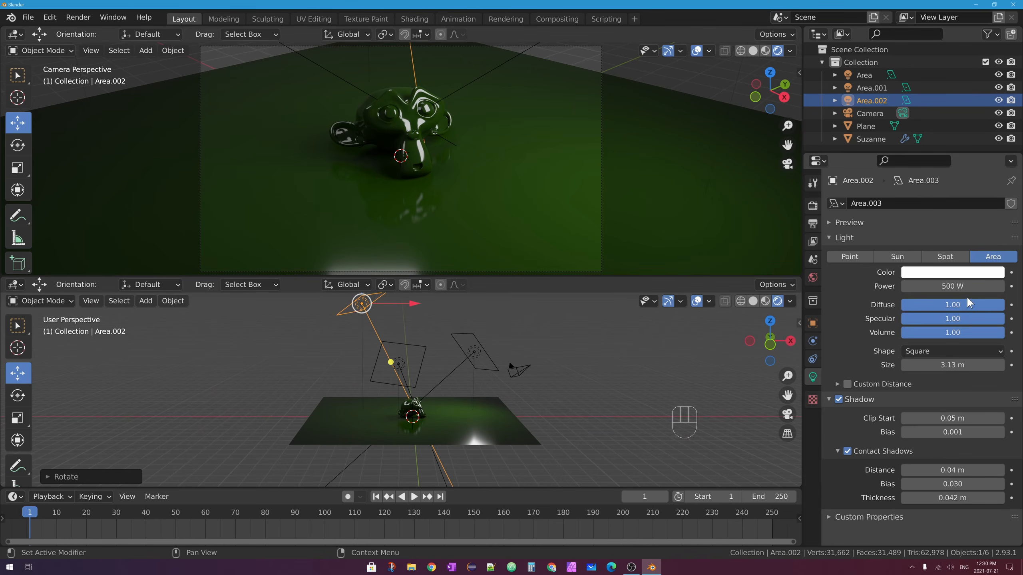
click(959, 286)
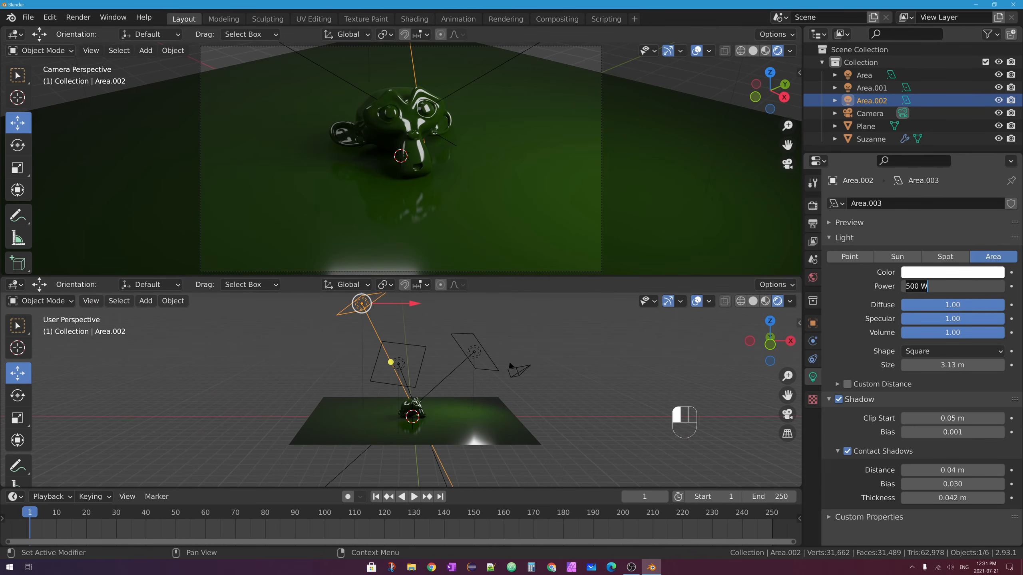
text(1000)
key(Return)
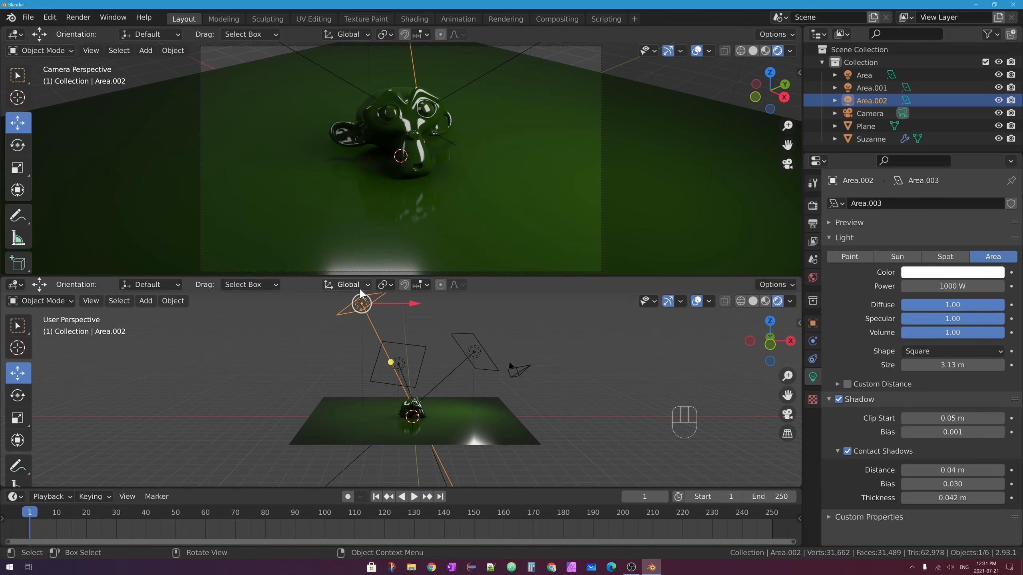
- Shift the Area.002 light slightly toward the monkey head and rotate it a few degrees to re-aim at the head
middle_drag(349, 357, 422, 339)
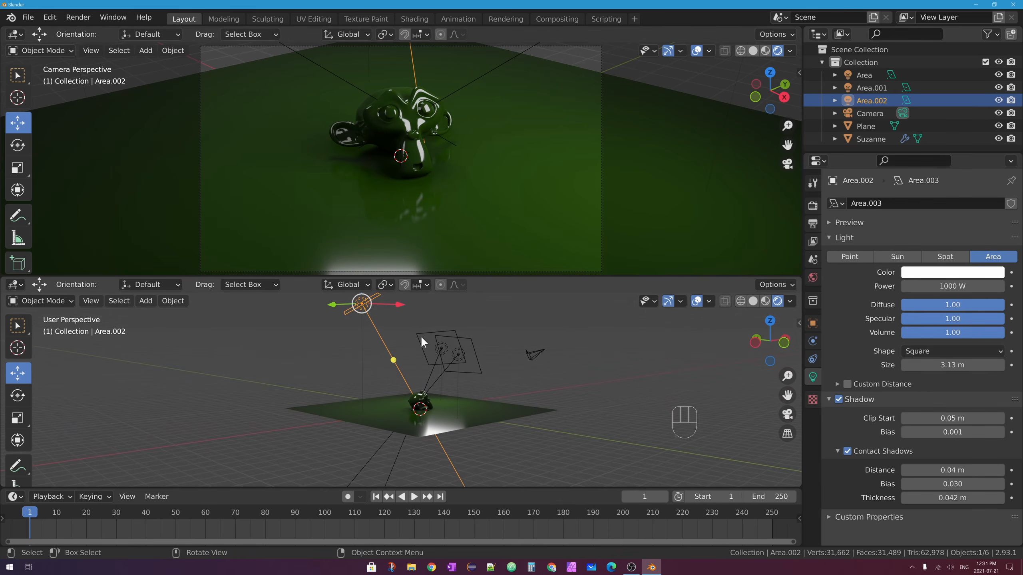
key(g)
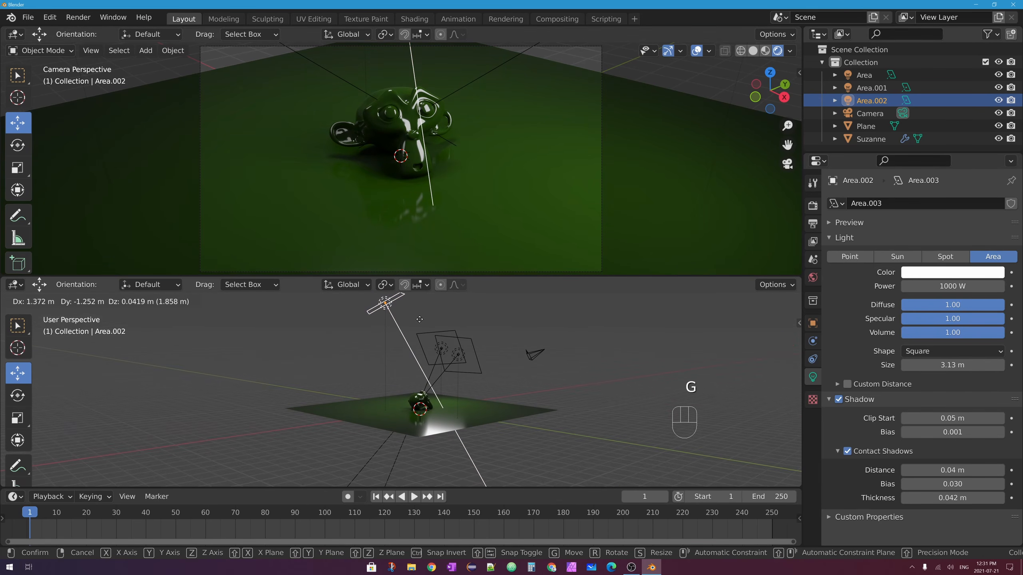
click(413, 320)
key(r)
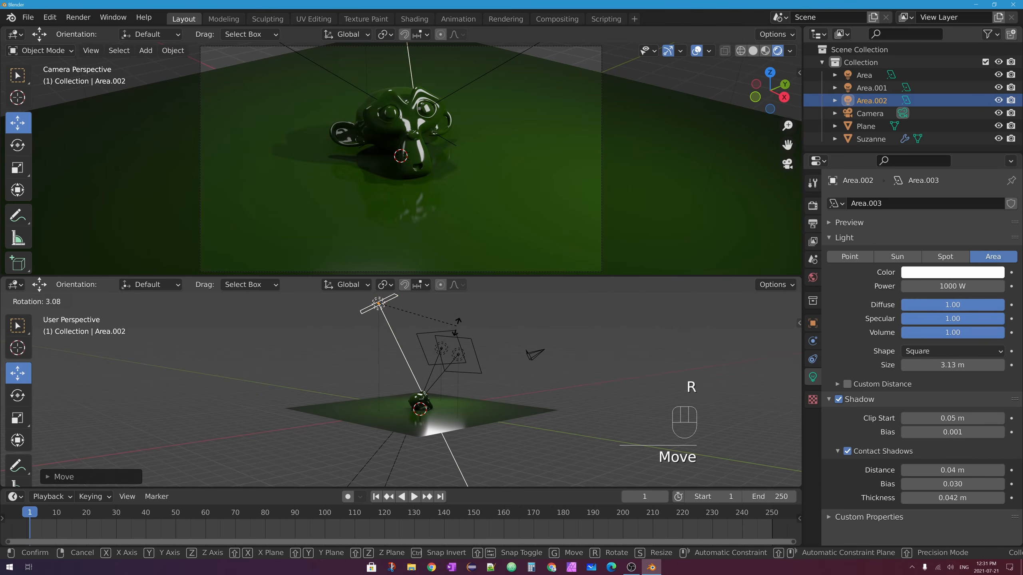
click(455, 328)
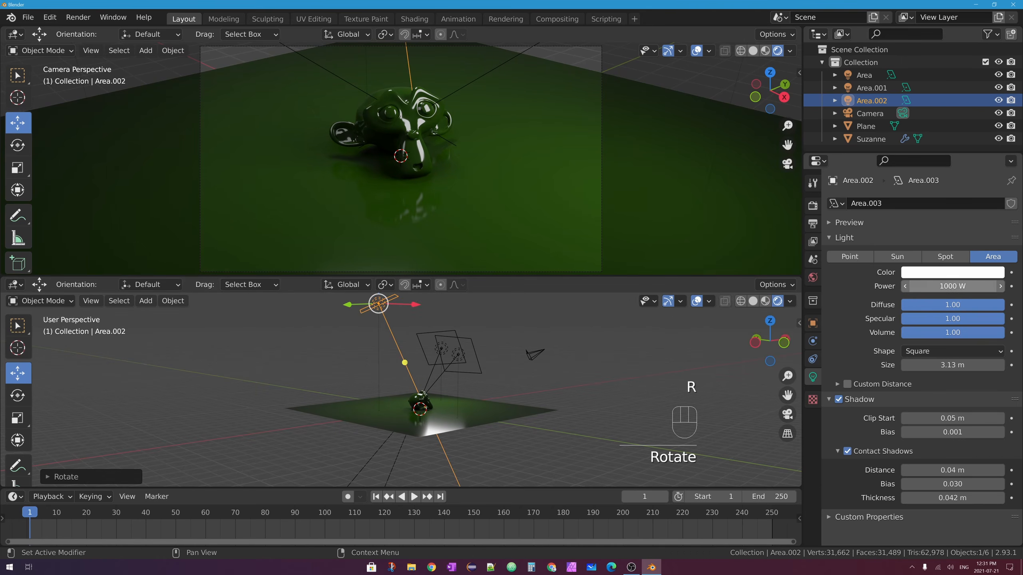
- Set the Area.002 light's power to 2000 W
click(952, 286)
text(2000)
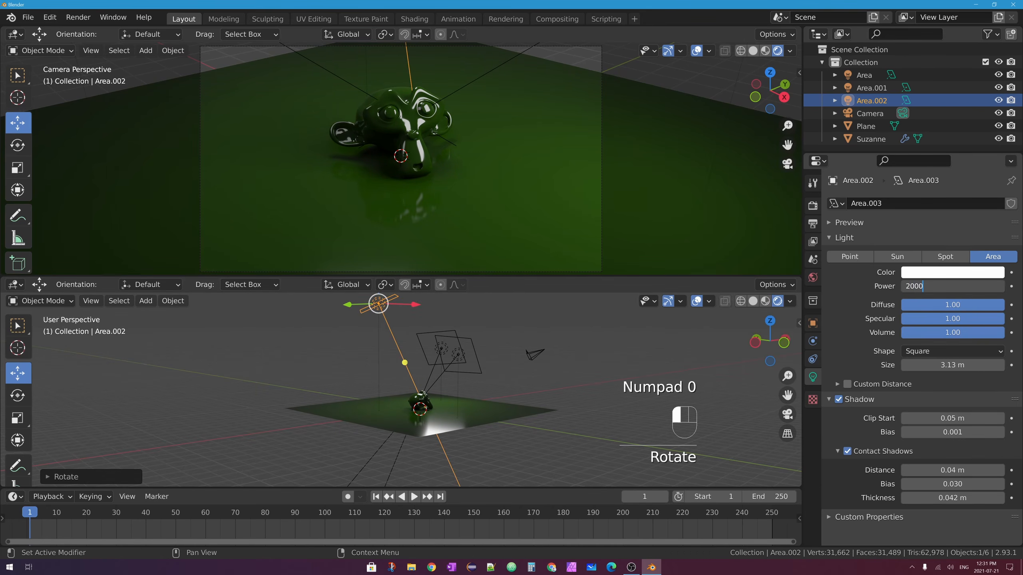
key(Return)
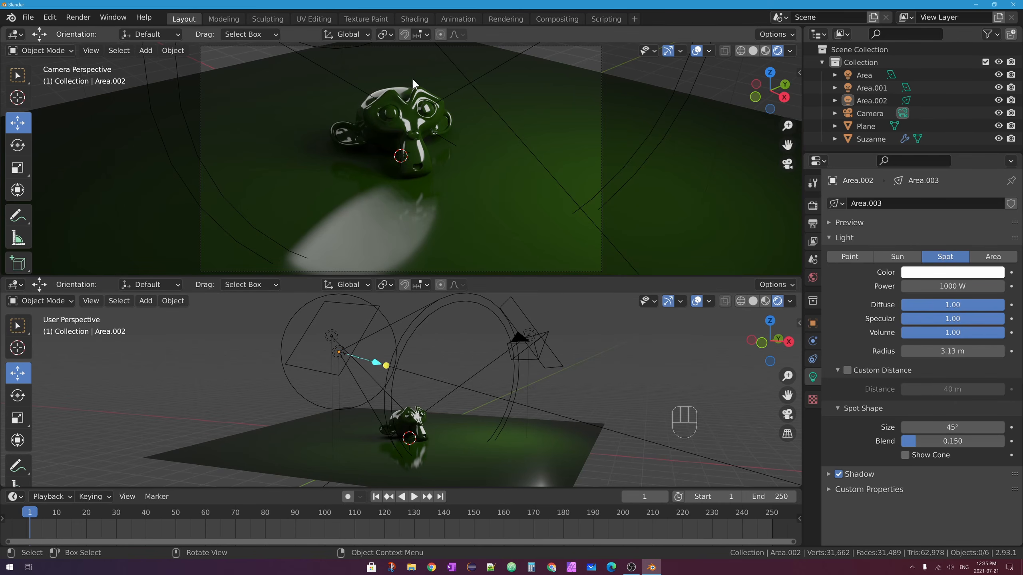
- Select the Area.002 spot light behind the monkey head and set its power to 500 W
click(523, 314)
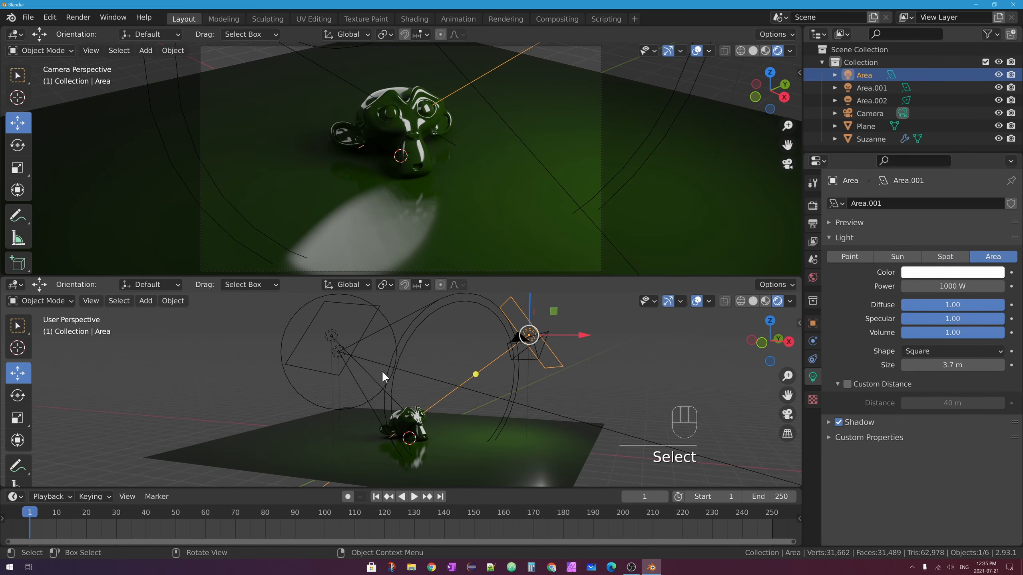
click(410, 323)
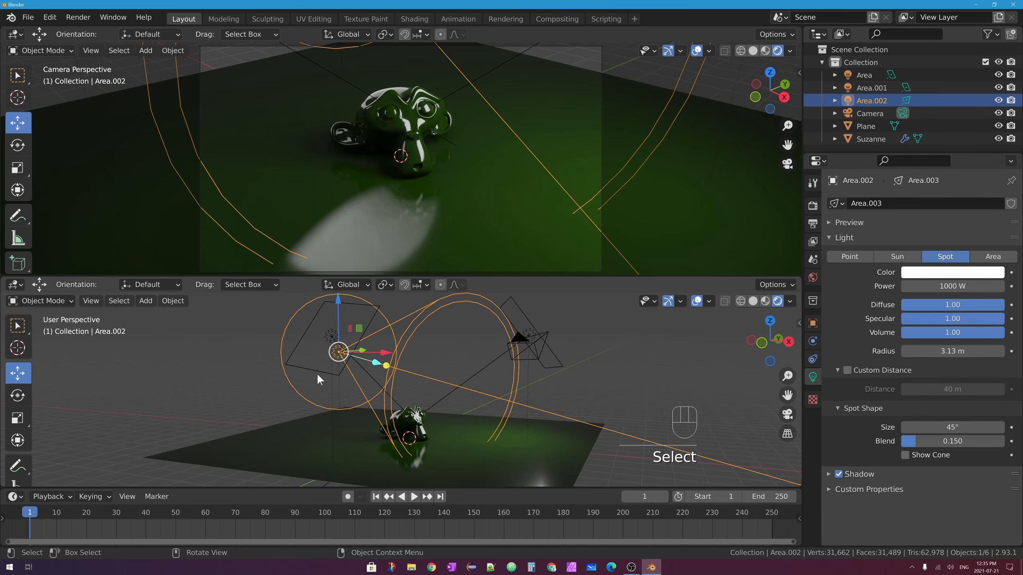
middle_drag(318, 377, 426, 390)
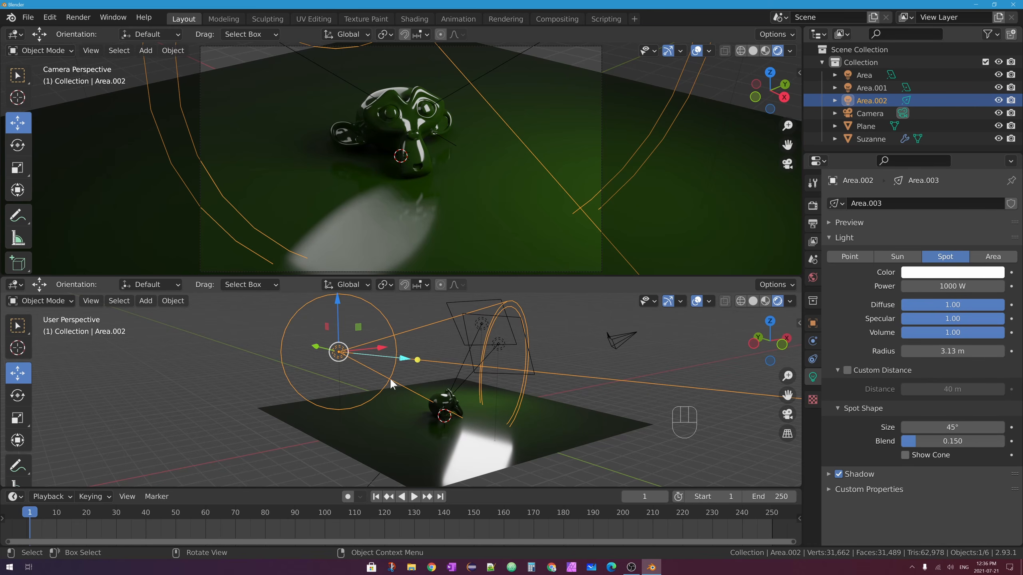
middle_drag(390, 378, 341, 377)
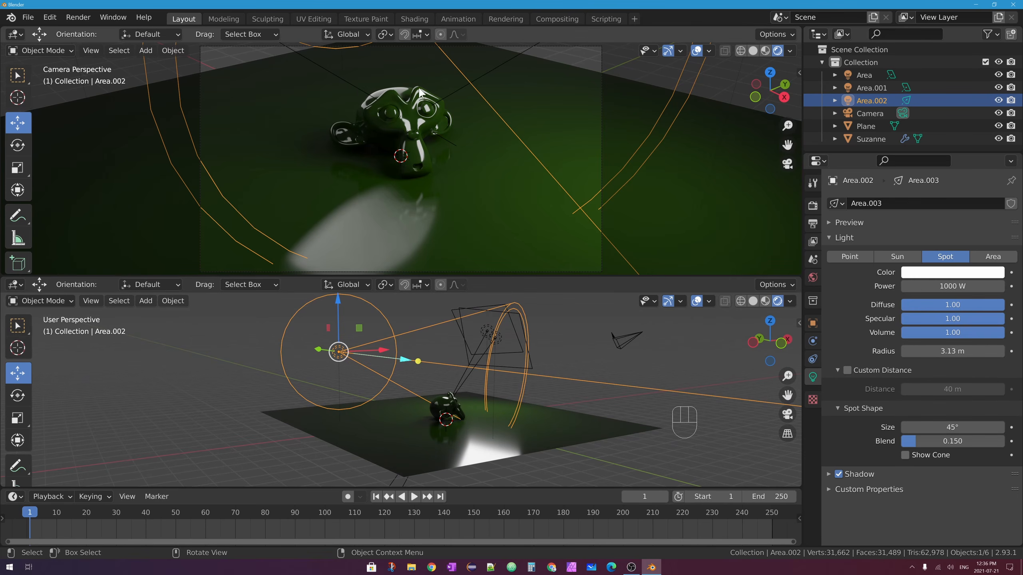
drag(969, 289, 966, 289)
click(967, 289)
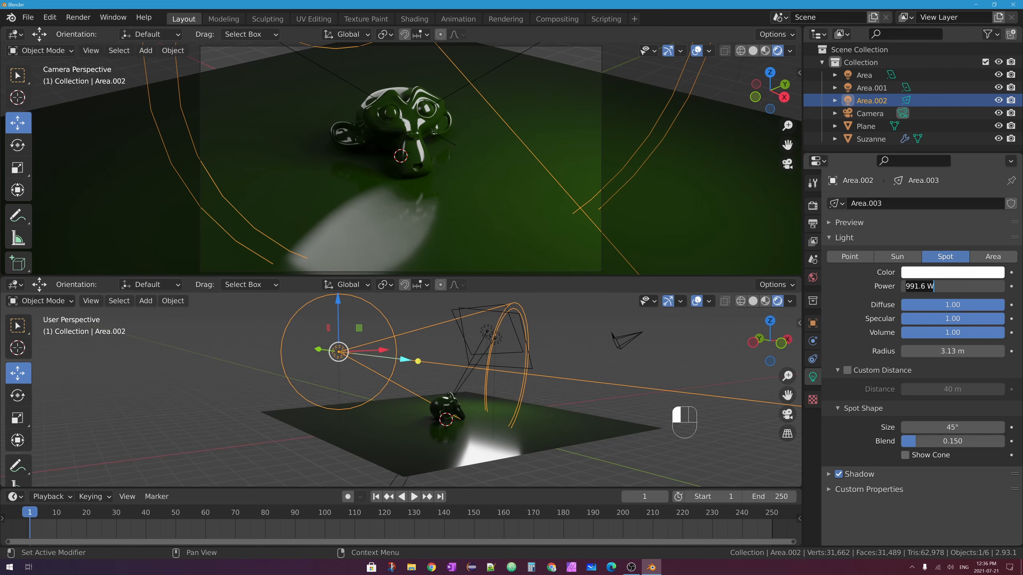
text(500)
key(Return)
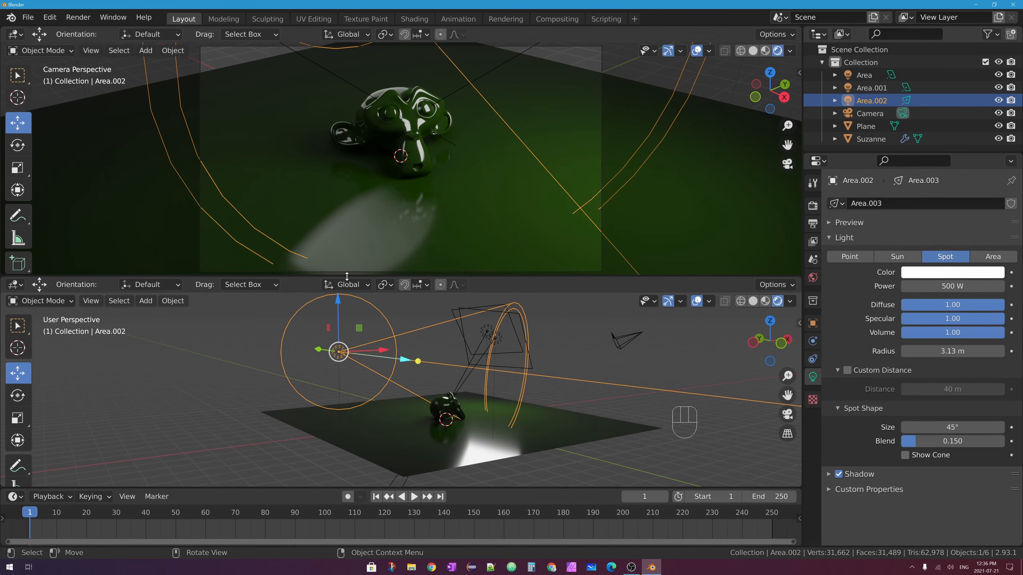
- Enable Custom Distance for the Area.002 spot light
middle_drag(524, 403, 505, 437)
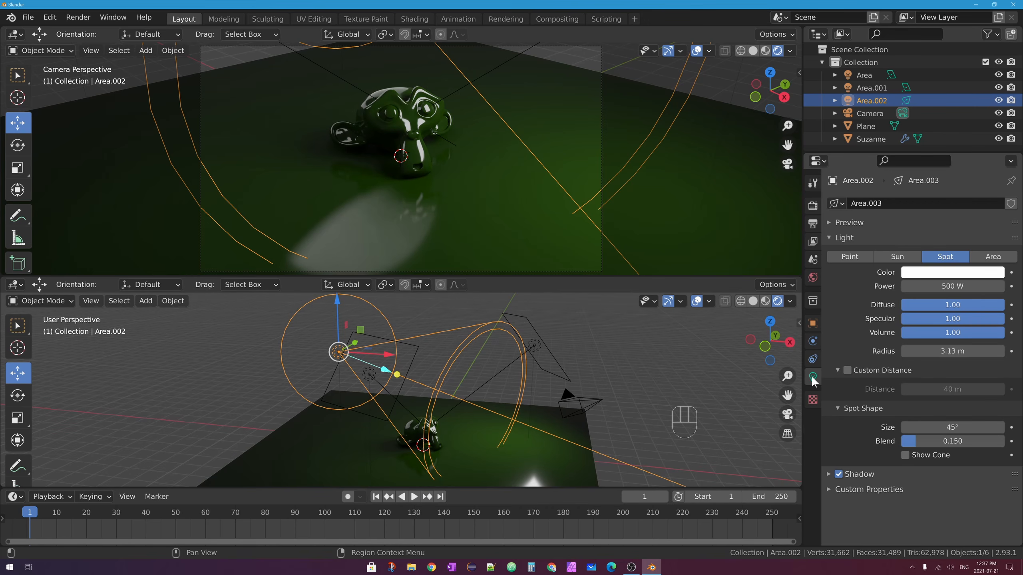
click(837, 370)
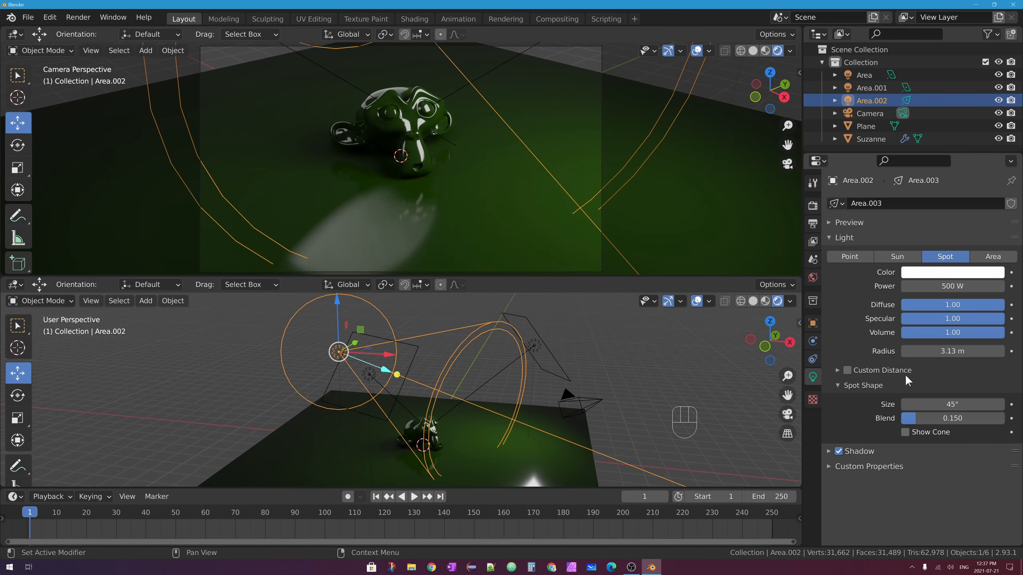
click(847, 370)
click(836, 371)
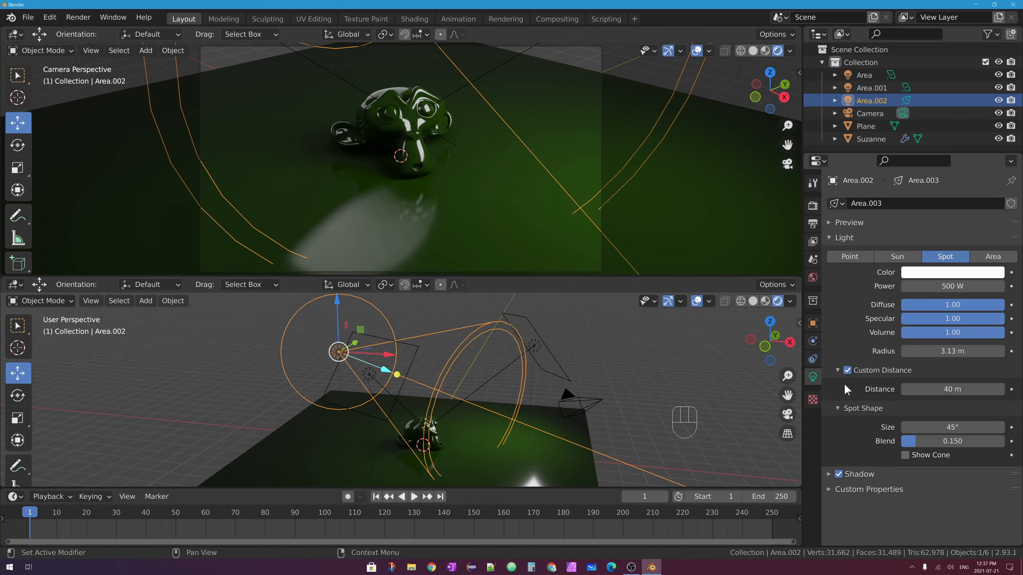
middle_drag(526, 384, 352, 358)
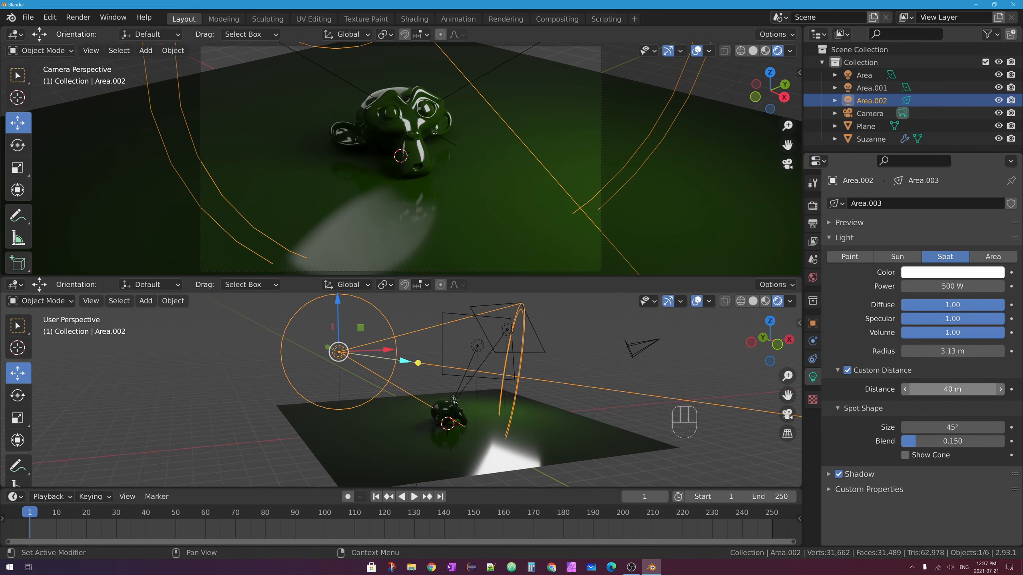
- Set the Area.002 light's custom distance to 7.9 m
click(905, 389)
drag(953, 389, 942, 389)
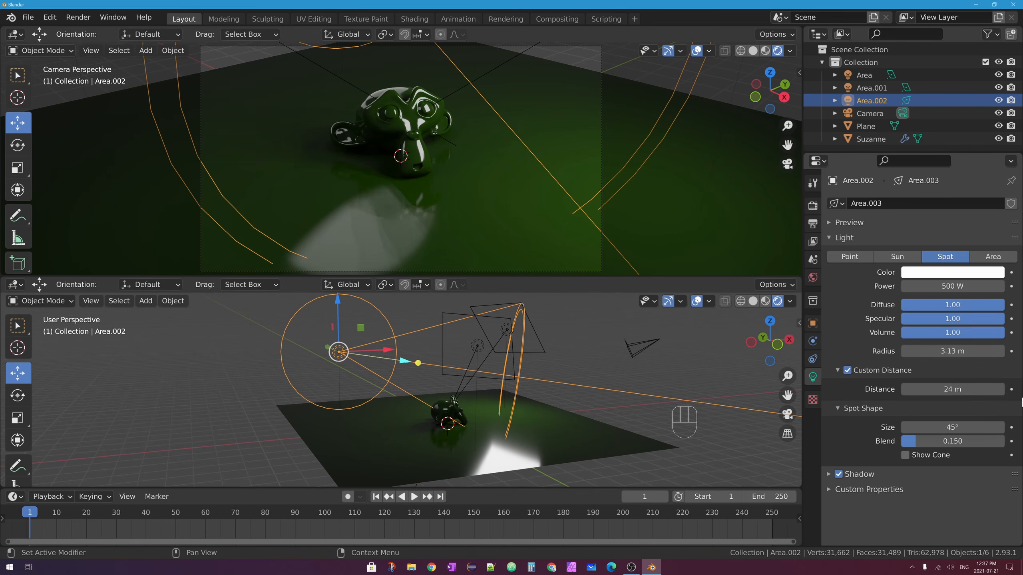
click(953, 389)
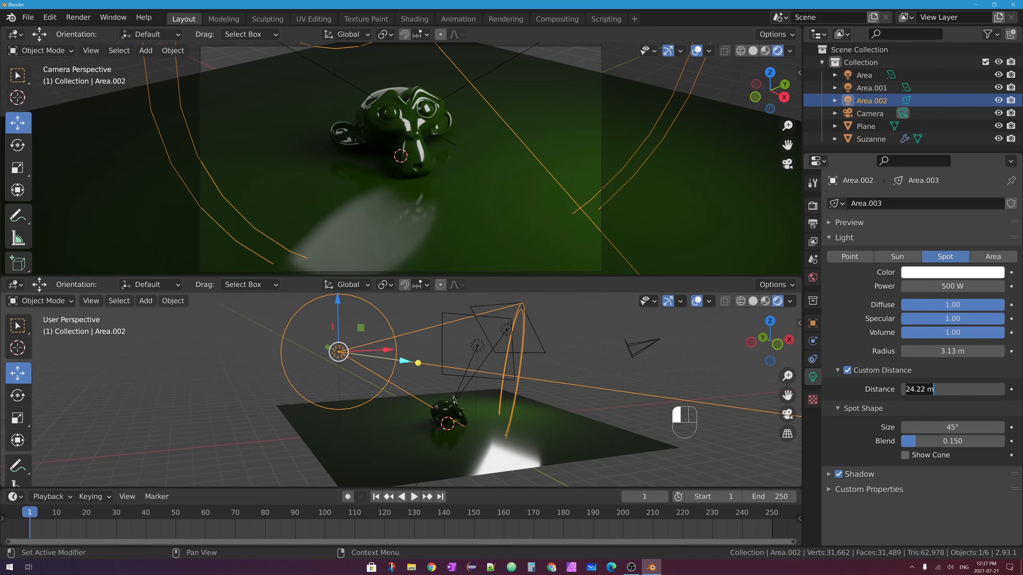
key(BackSpace)
key(BackSpace)
key(BackSpace)
key(BackSpace)
key(BackSpace)
key(BackSpace)
key(BackSpace)
text(7.9)
key(Return)
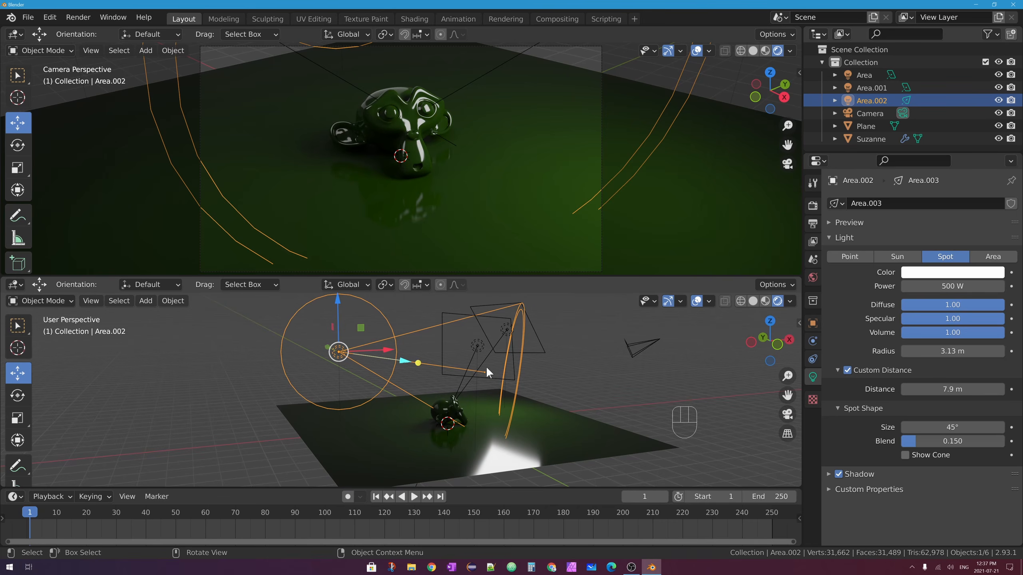
- Hide and reshow the Area.002 light to compare its effect on the monkey head
scroll(488, 365, up, 3)
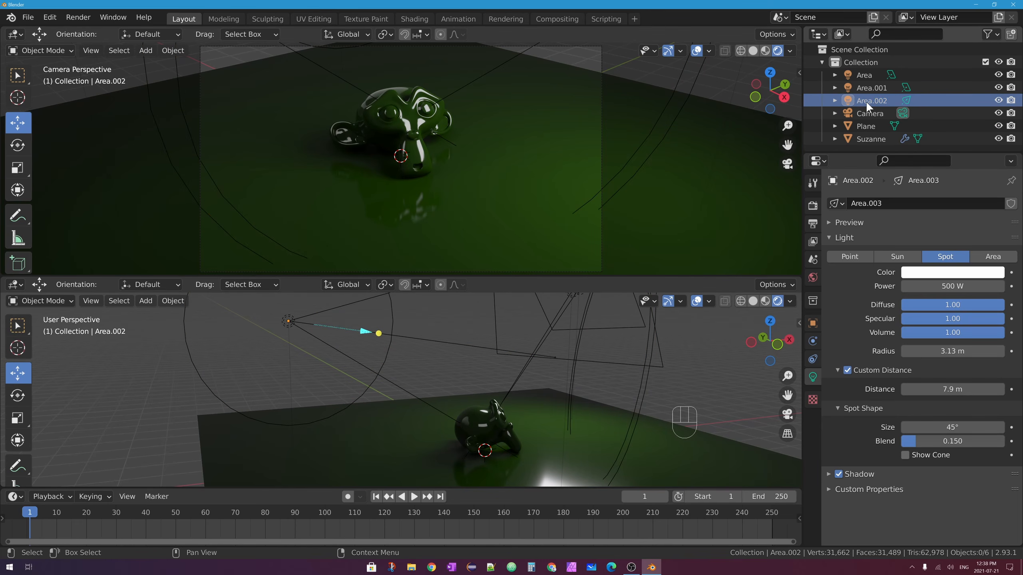
click(999, 101)
click(999, 101)
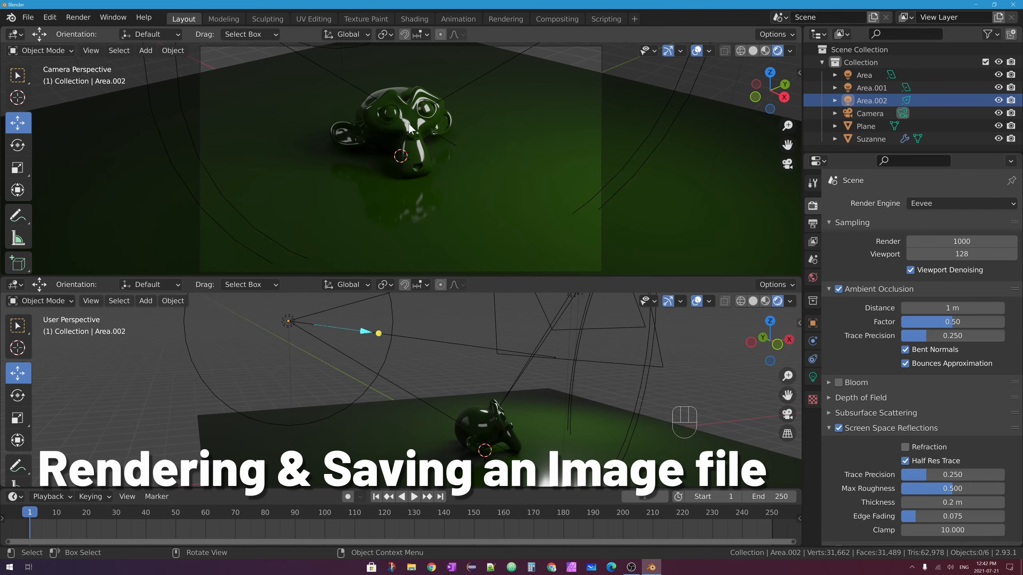
- Make the monkey head's shared Material.002 a single-user copy, separate from the plane's material
click(423, 118)
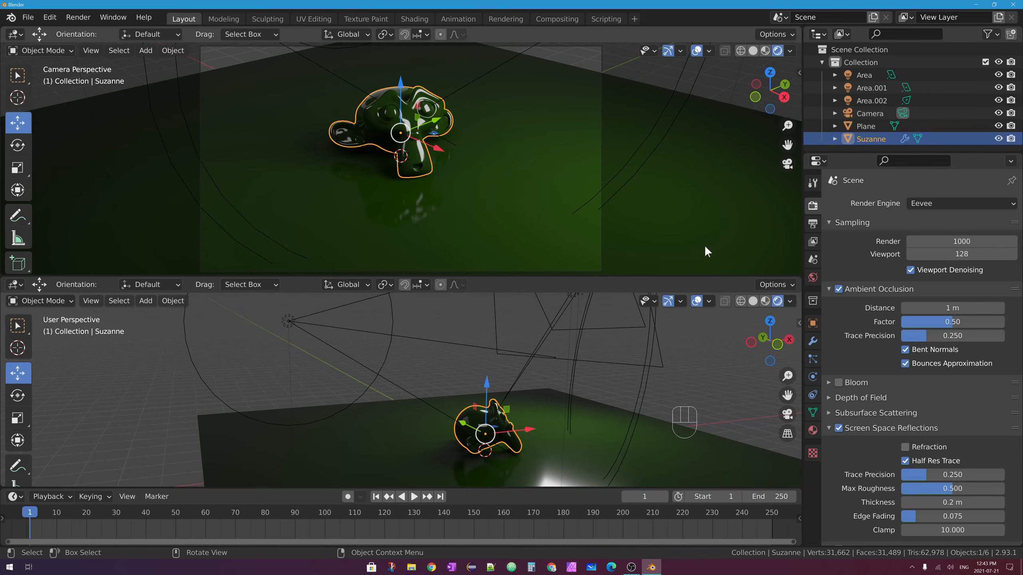
click(813, 429)
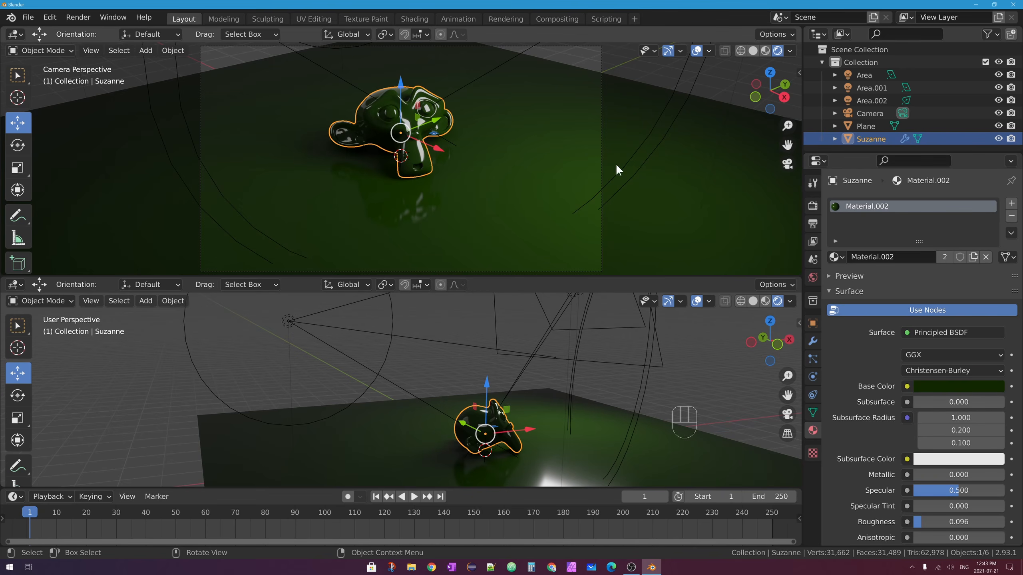
click(944, 258)
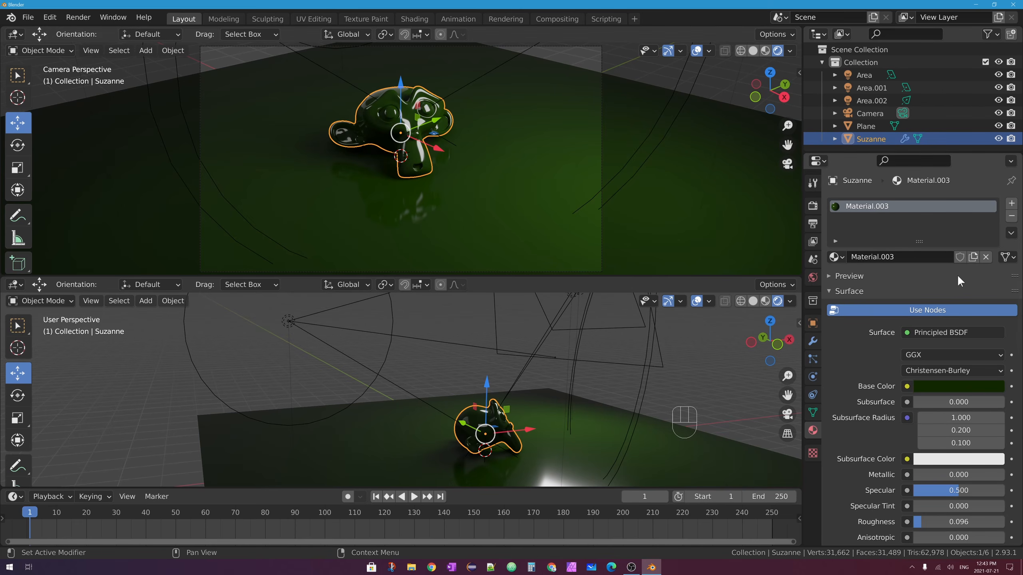
- Set the monkey head's base color to a bright red with hue 0.003, saturation 1.000 and value 0.177
click(958, 386)
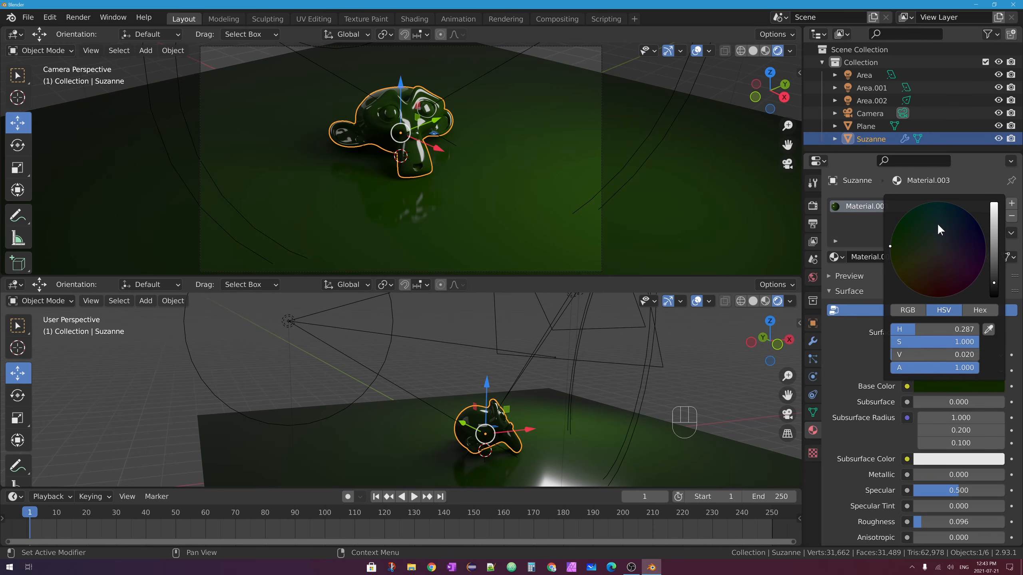
mouse_move(936, 224)
mouse_down()
mouse_move(967, 213)
mouse_move(982, 261)
mouse_move(935, 298)
mouse_up()
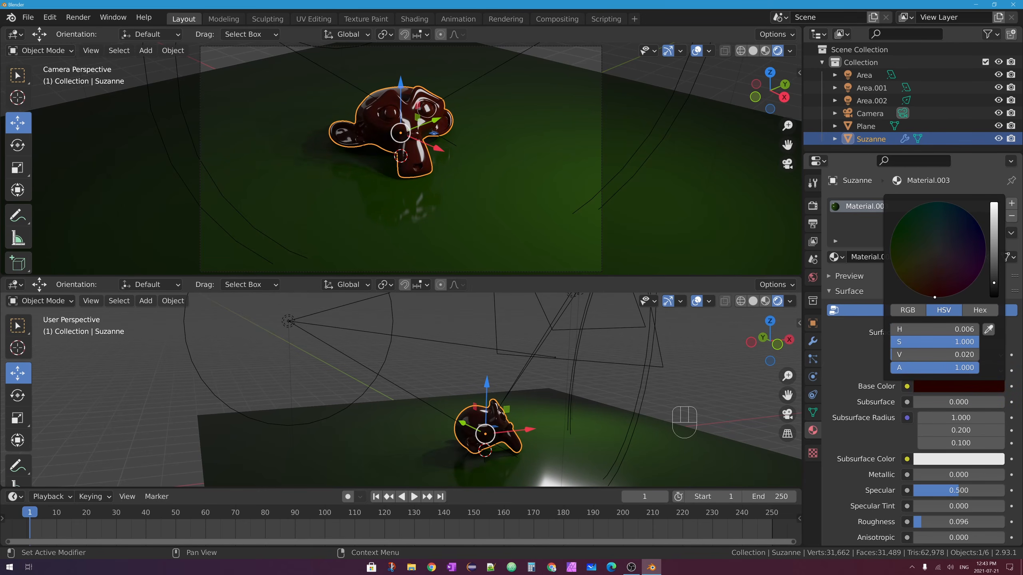
mouse_move(991, 268)
mouse_down()
mouse_move(994, 241)
mouse_move(993, 253)
mouse_up()
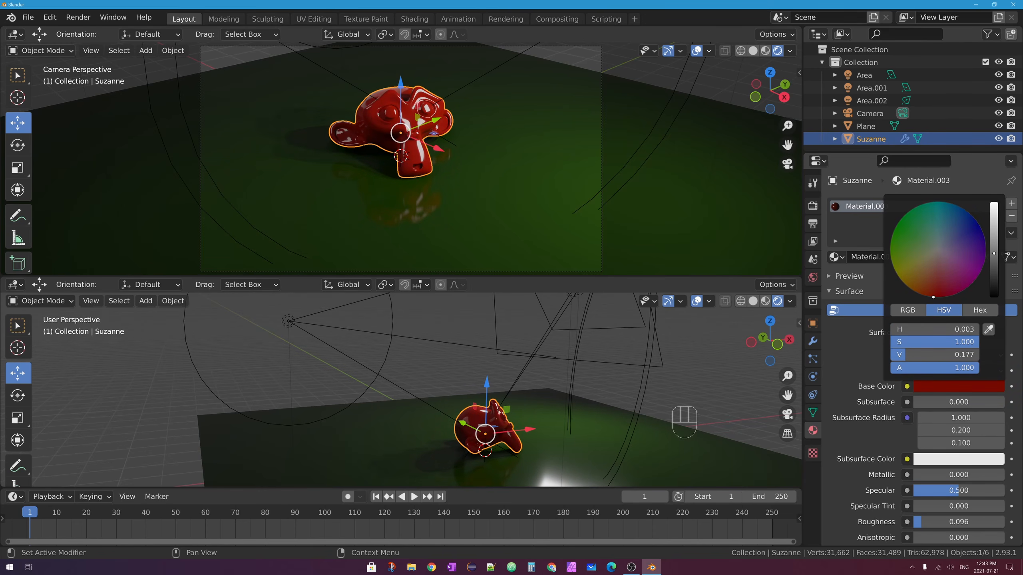
- Brighten the plane's base color to a value of about 0.131 and desaturate it to a muted green
click(561, 110)
click(946, 387)
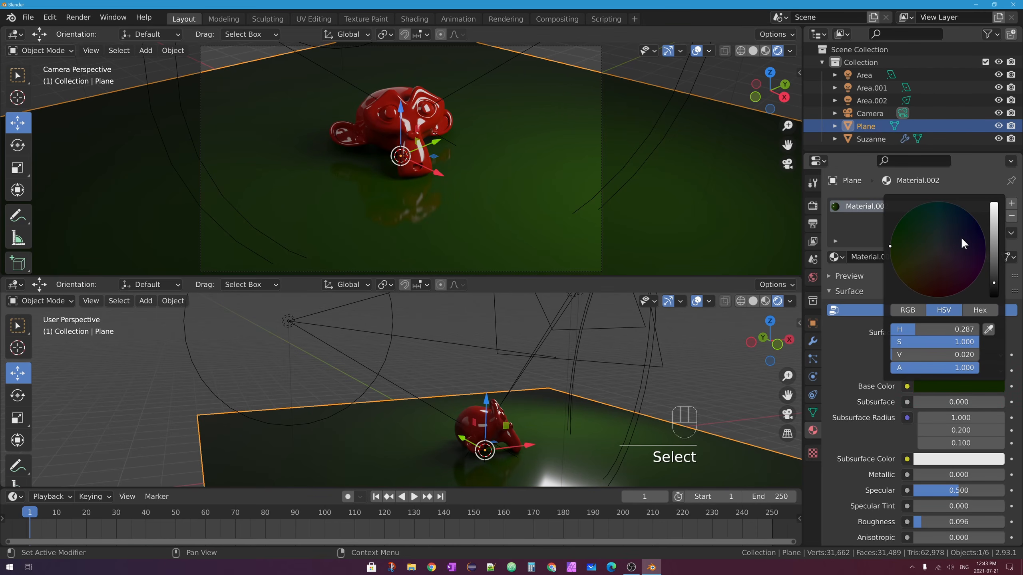
drag(994, 280, 994, 260)
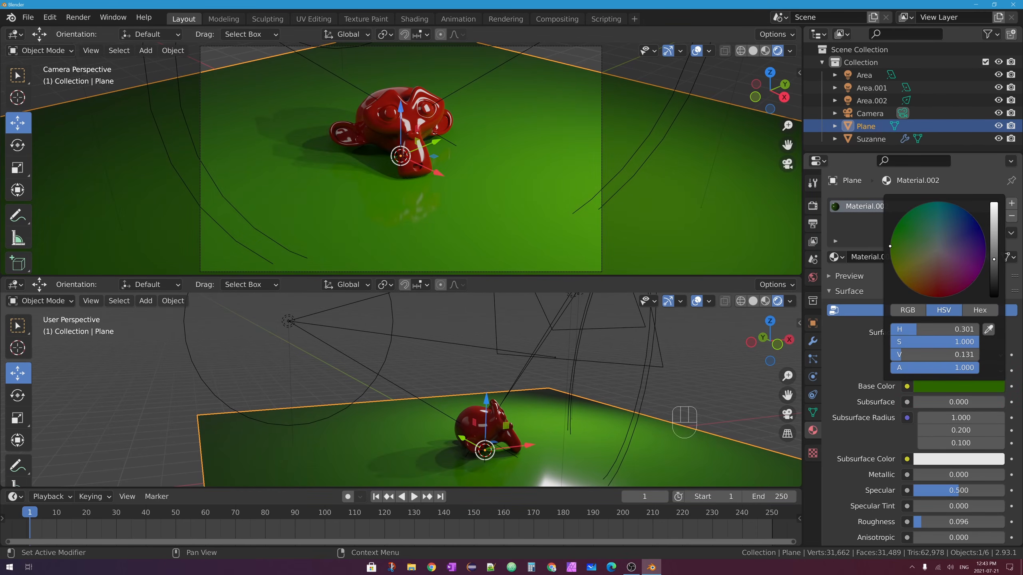
mouse_move(922, 251)
mouse_down()
mouse_move(897, 272)
mouse_move(920, 249)
mouse_up()
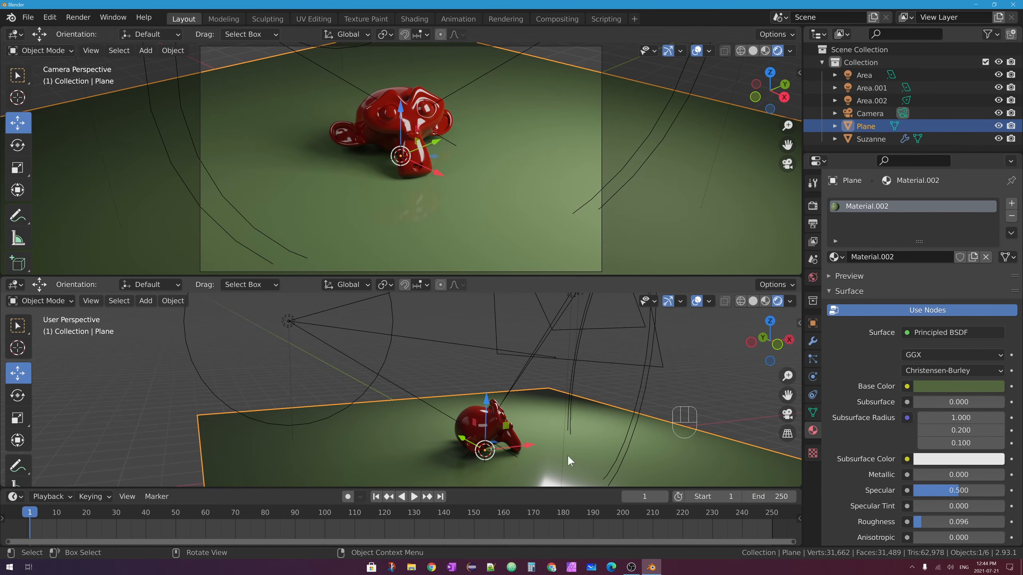
- Move the plane horizontally away from the camera with Z locked and scale it up about 1.2 times
scroll(567, 454, down, 3)
middle_drag(567, 454, 502, 422)
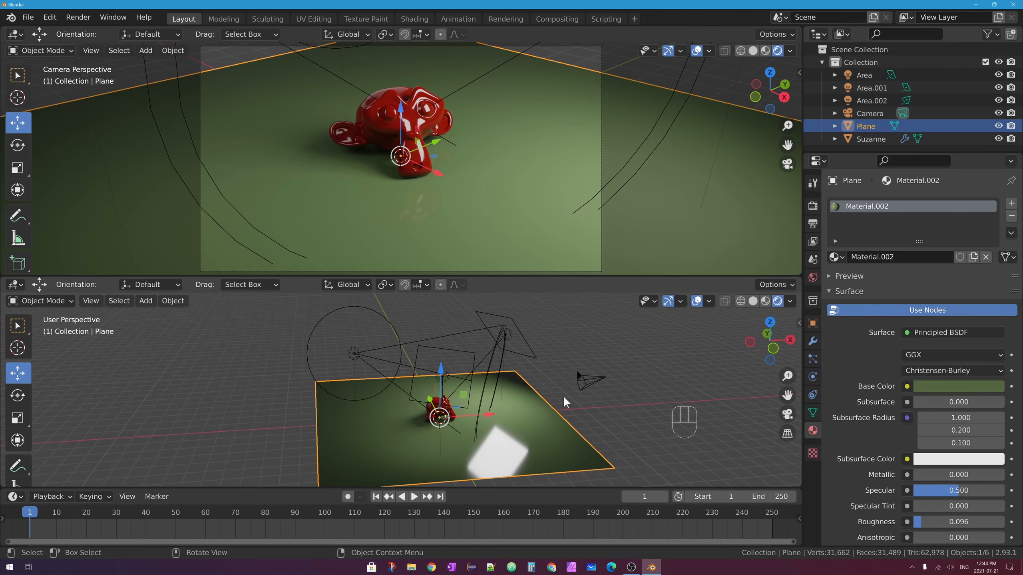
key(g)
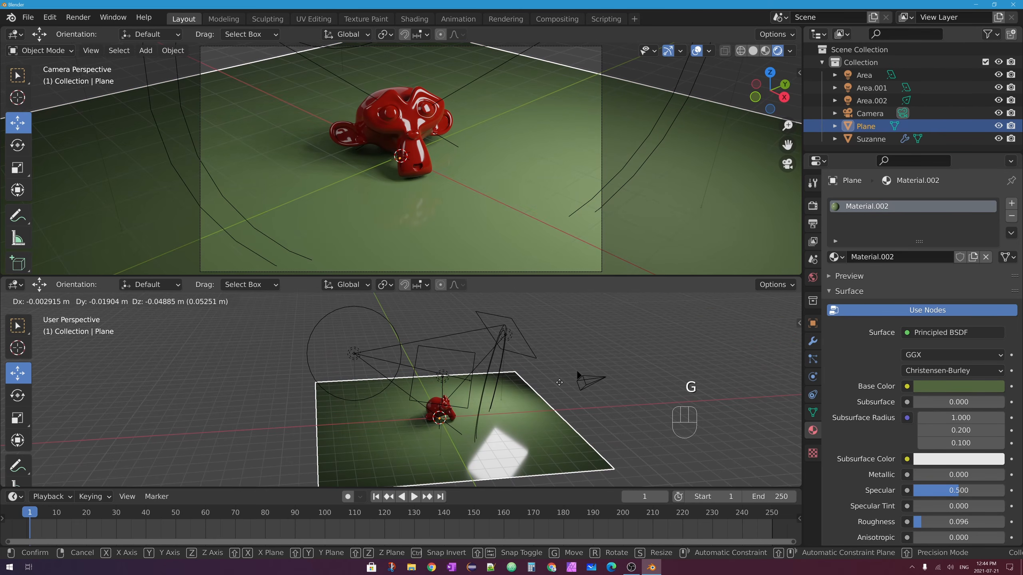
key(shift+z)
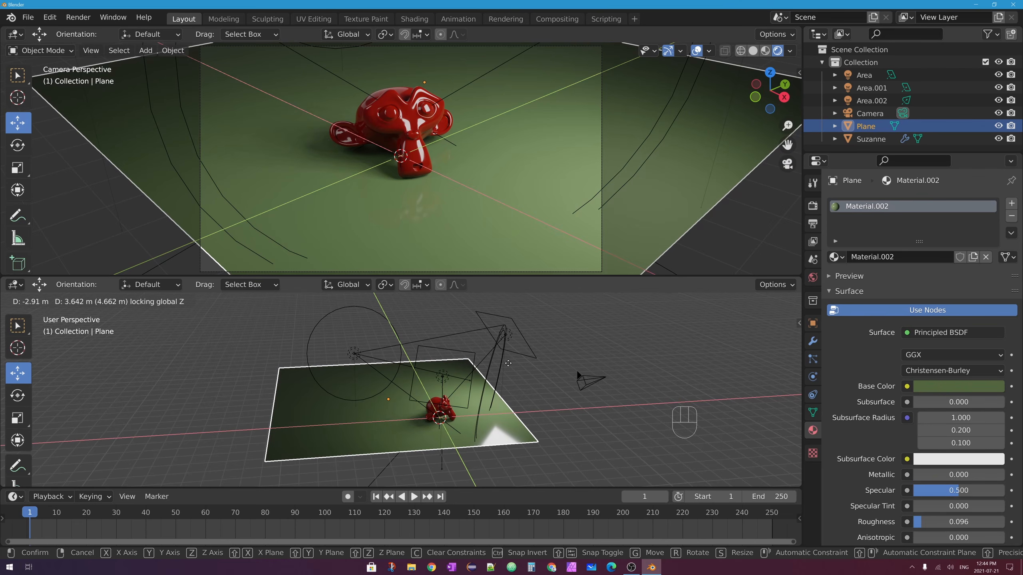
click(540, 369)
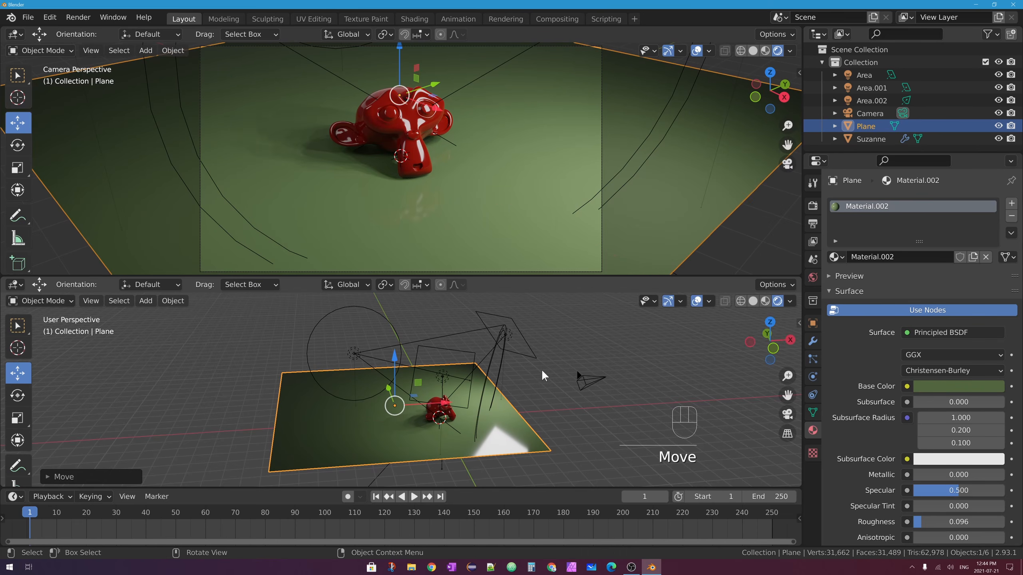
key(s)
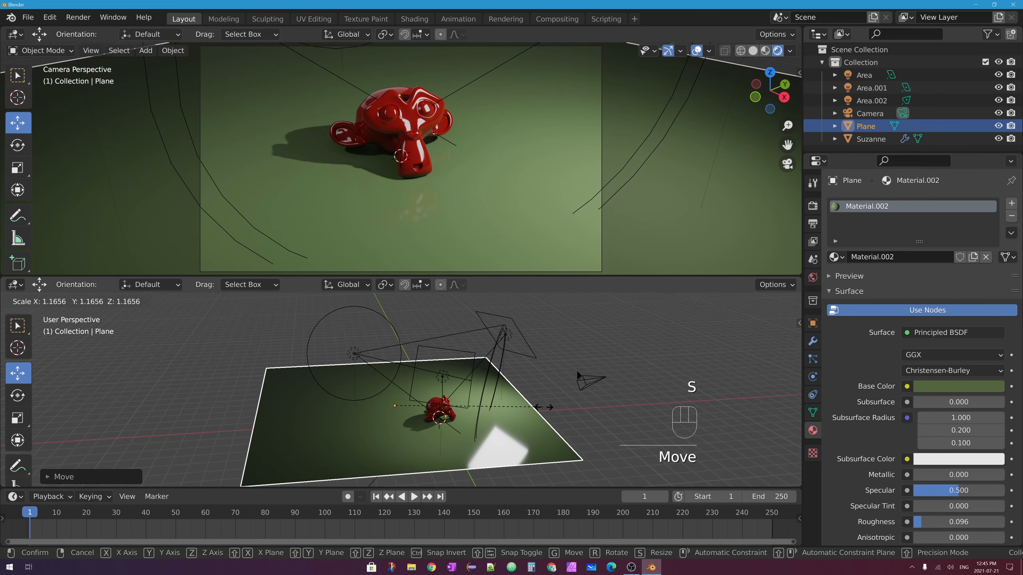
click(547, 407)
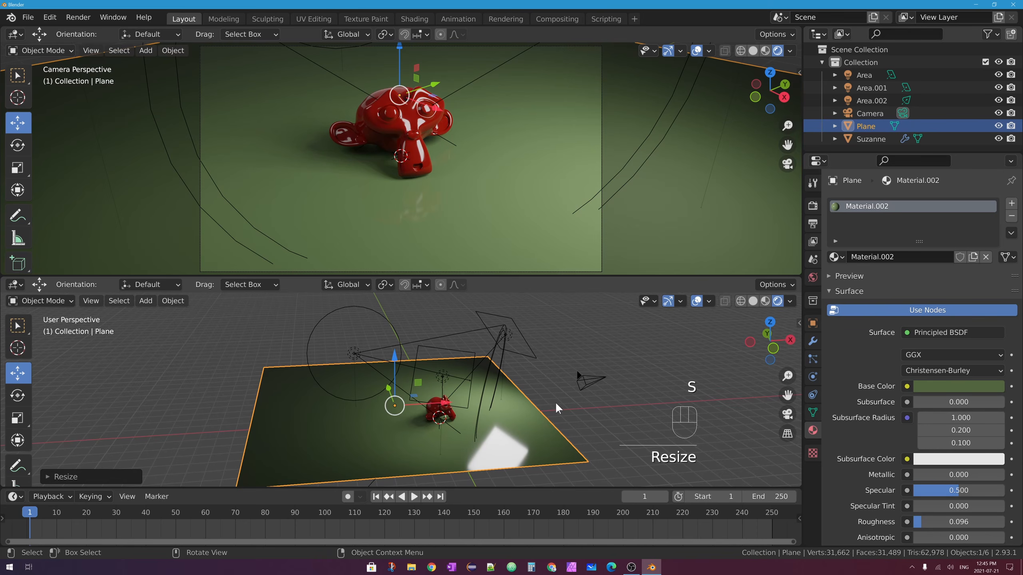
- Render the camera view as a still image and reposition the render window
click(77, 17)
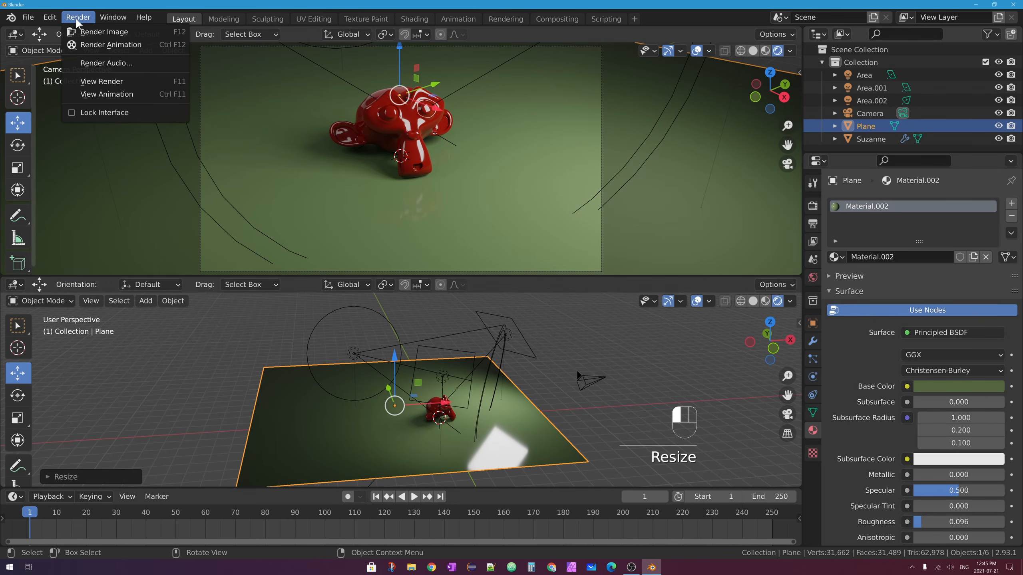
click(89, 34)
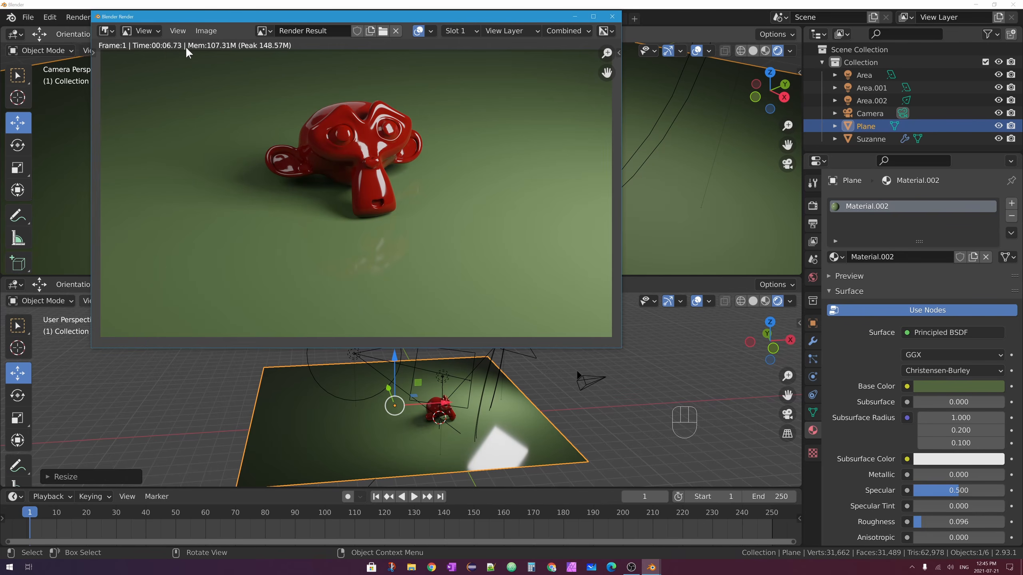
drag(285, 15, 443, 90)
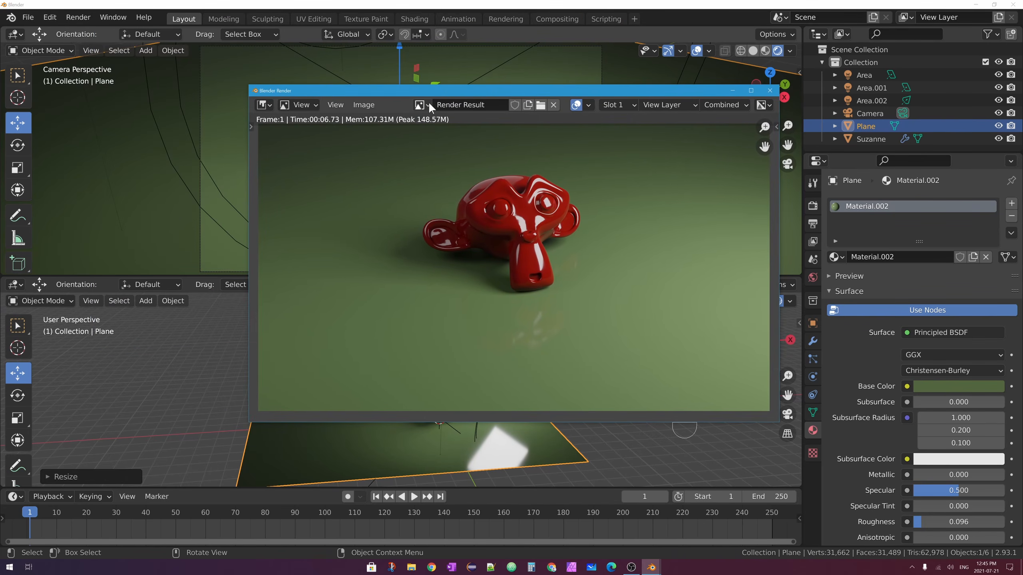
- Start saving the render result as an image file and choose the Desktop folder as the destination
click(364, 104)
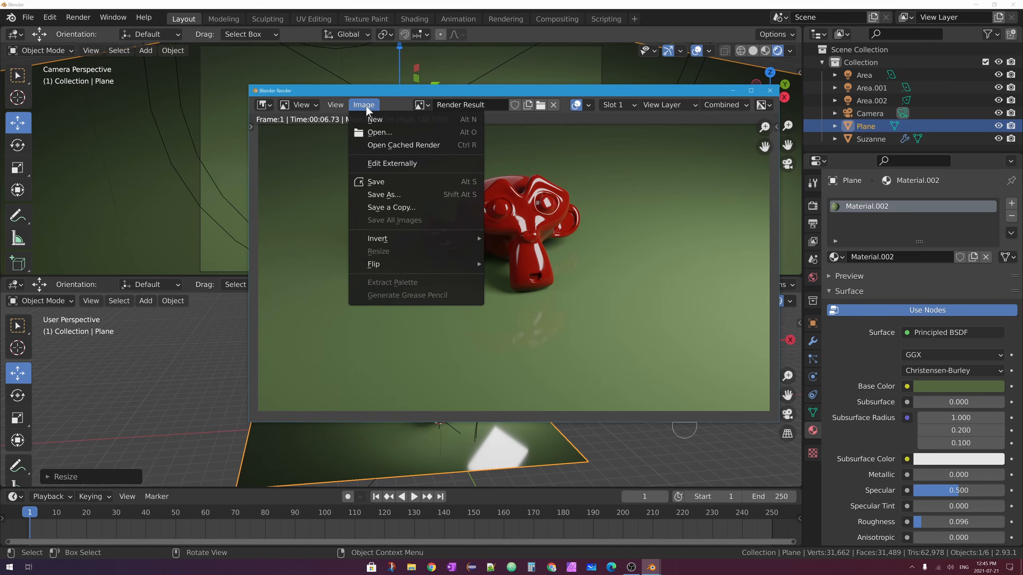
click(420, 191)
mouse_move(413, 74)
mouse_down()
mouse_move(390, 67)
mouse_move(409, 70)
mouse_up()
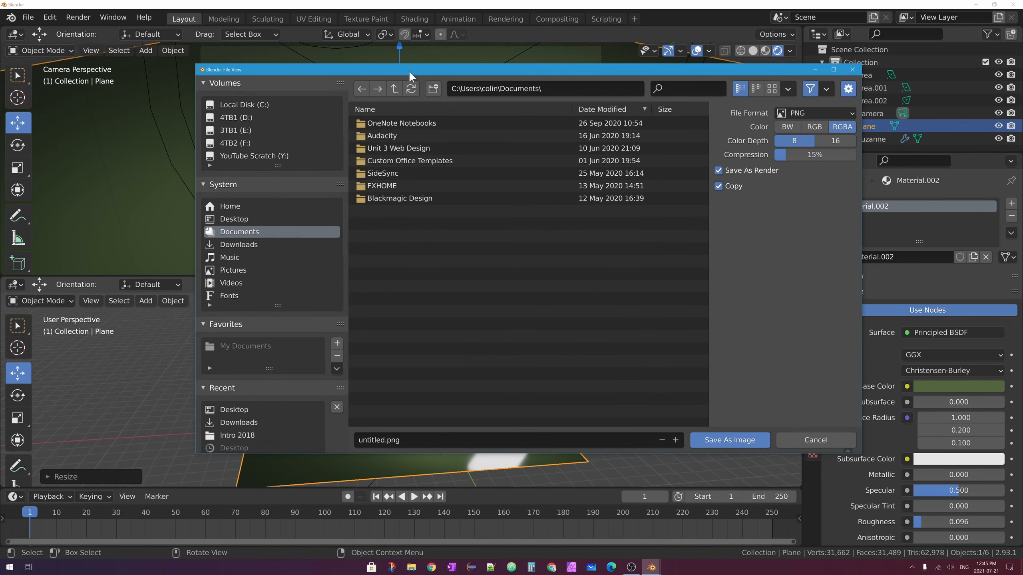
click(237, 219)
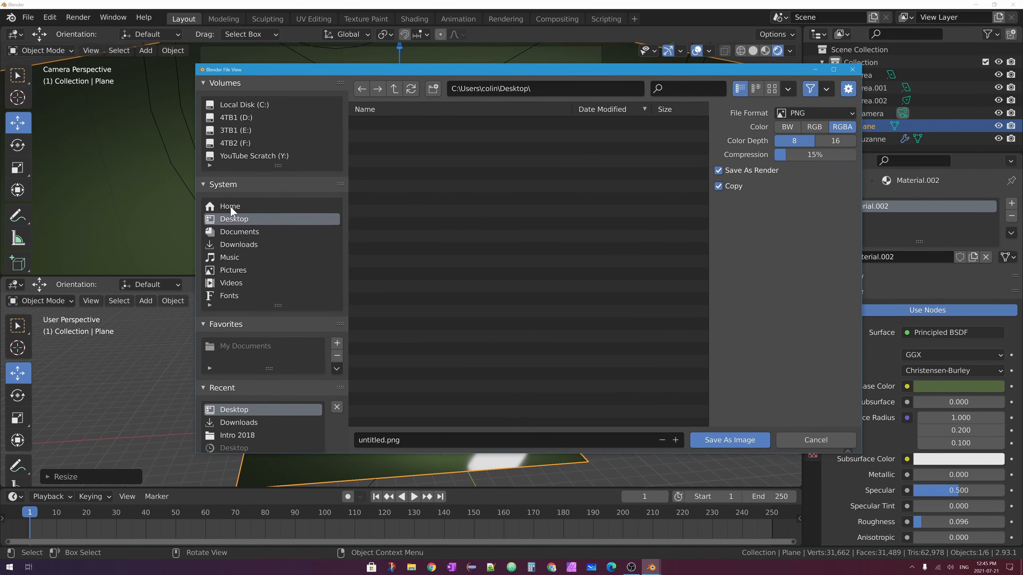
click(202, 183)
click(203, 184)
- Name the image file monkeyhead.png, keeping the .png extension
click(389, 439)
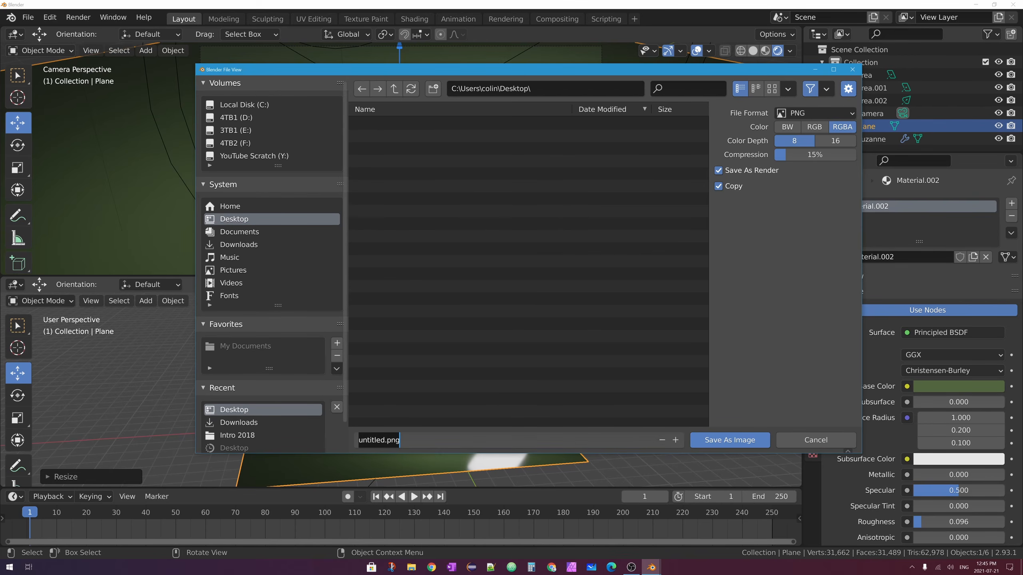
click(384, 440)
key(shift+Home)
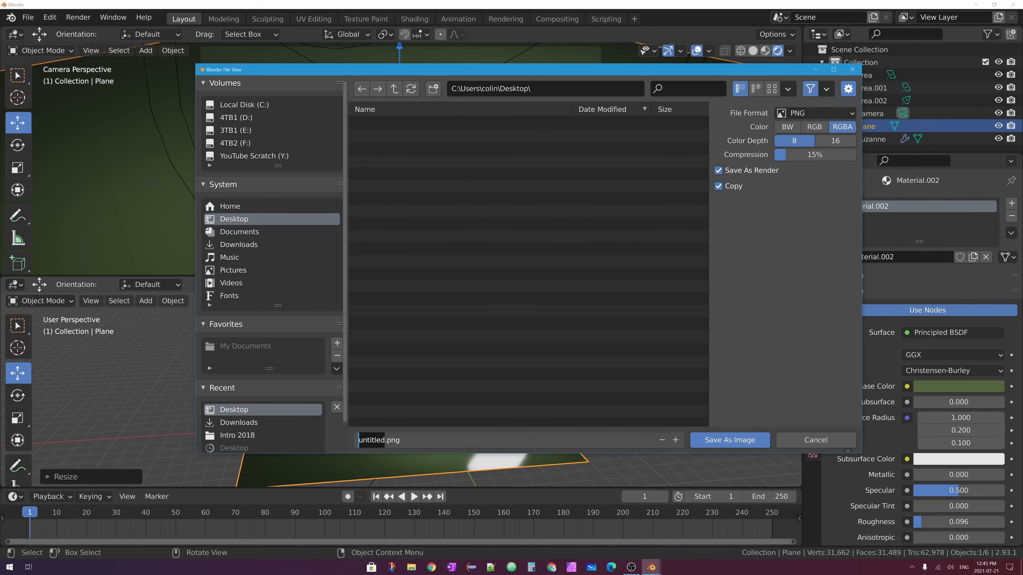
text(monkeyhead)
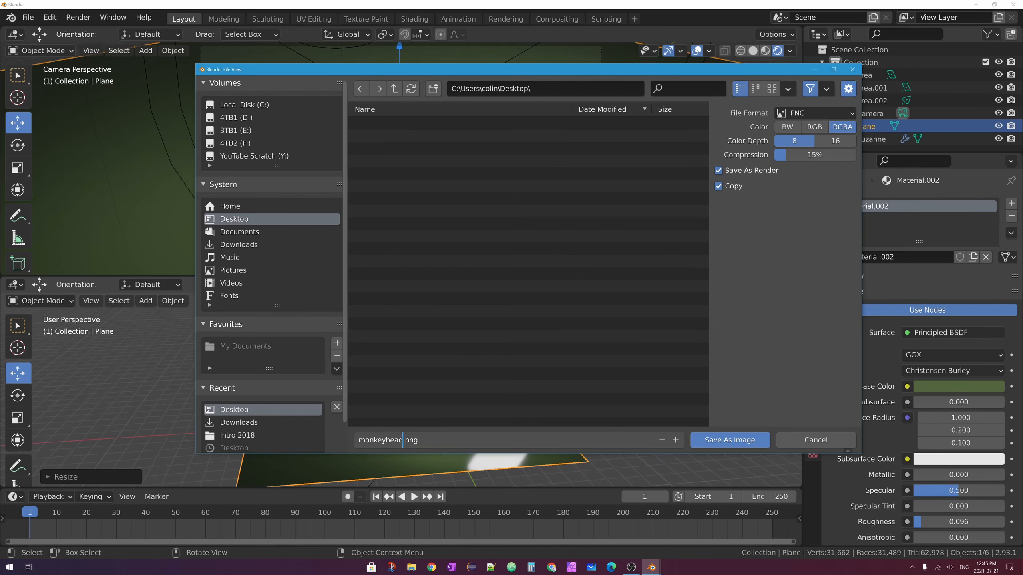
key(End)
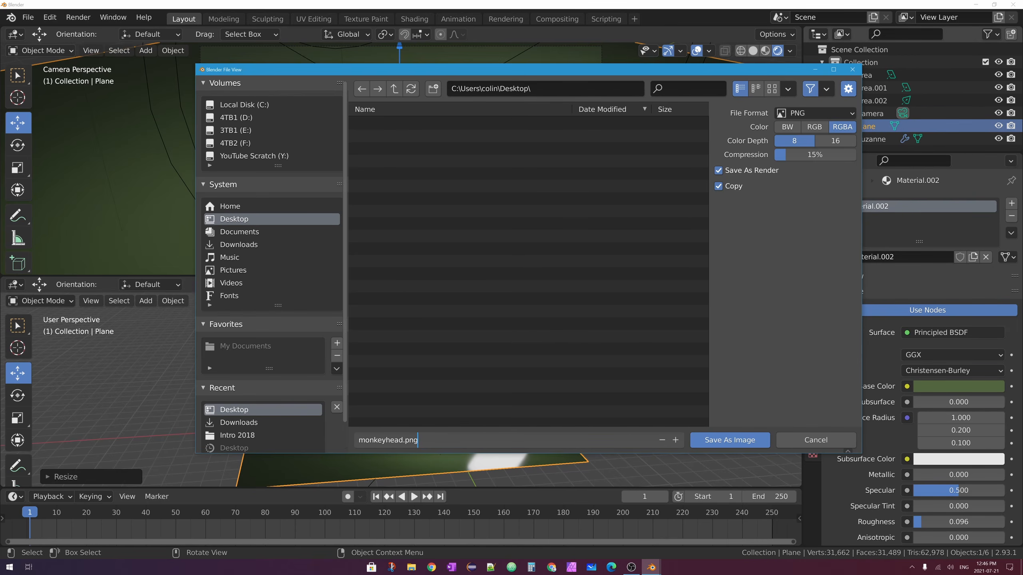
- Change the file format to JPEG and back to PNG, and save the rendered image
click(845, 112)
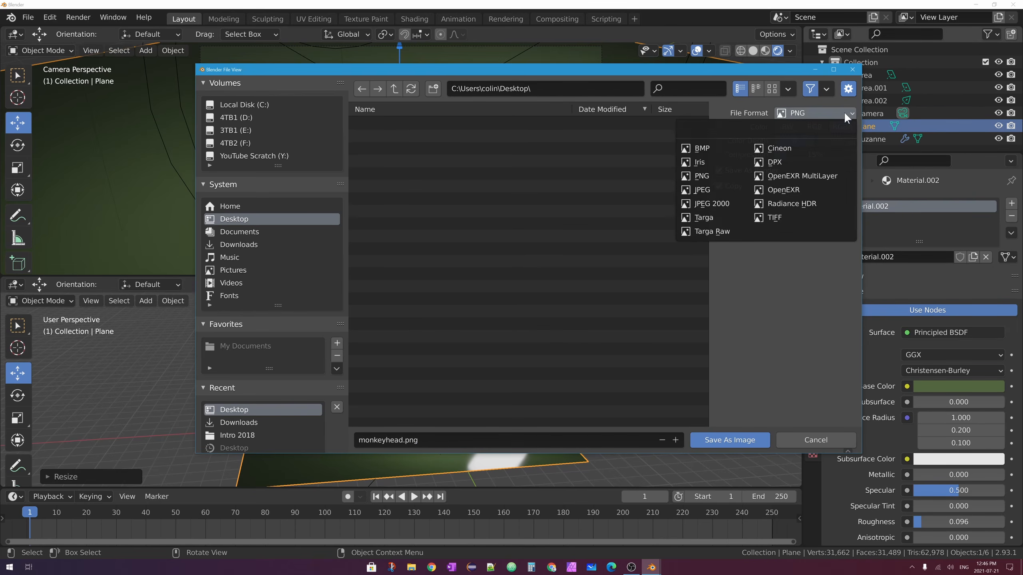
click(721, 188)
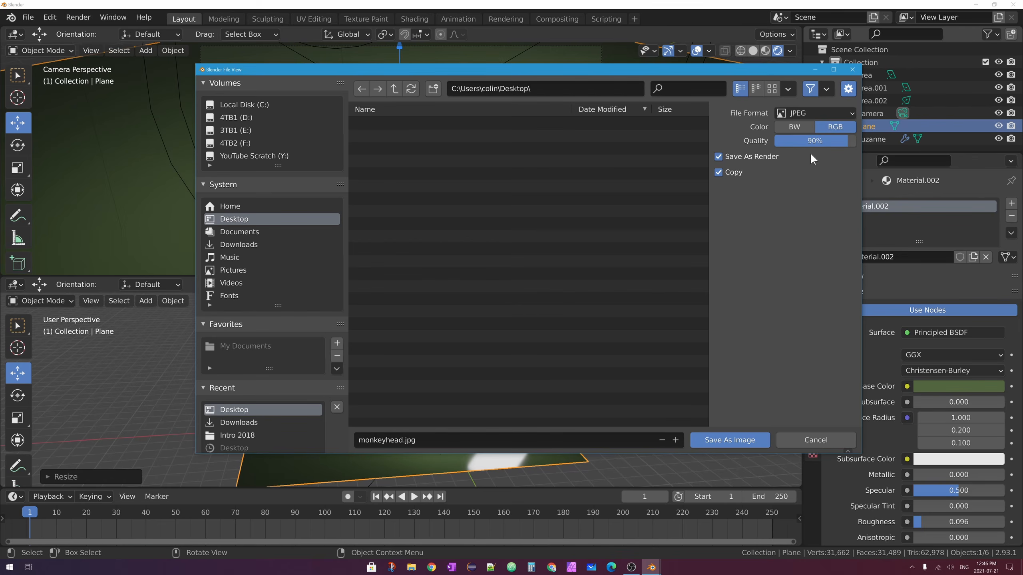
click(816, 112)
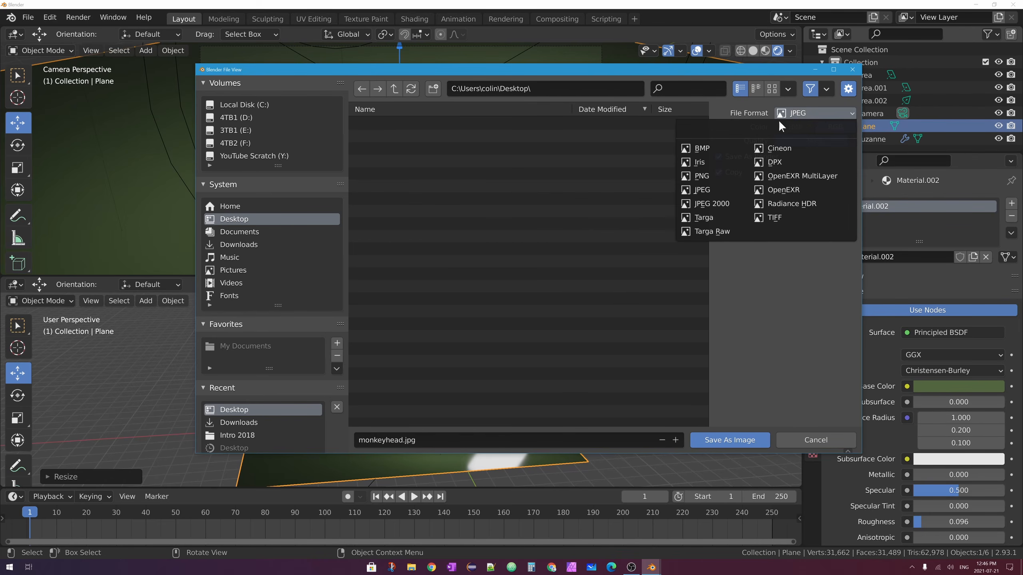
click(727, 174)
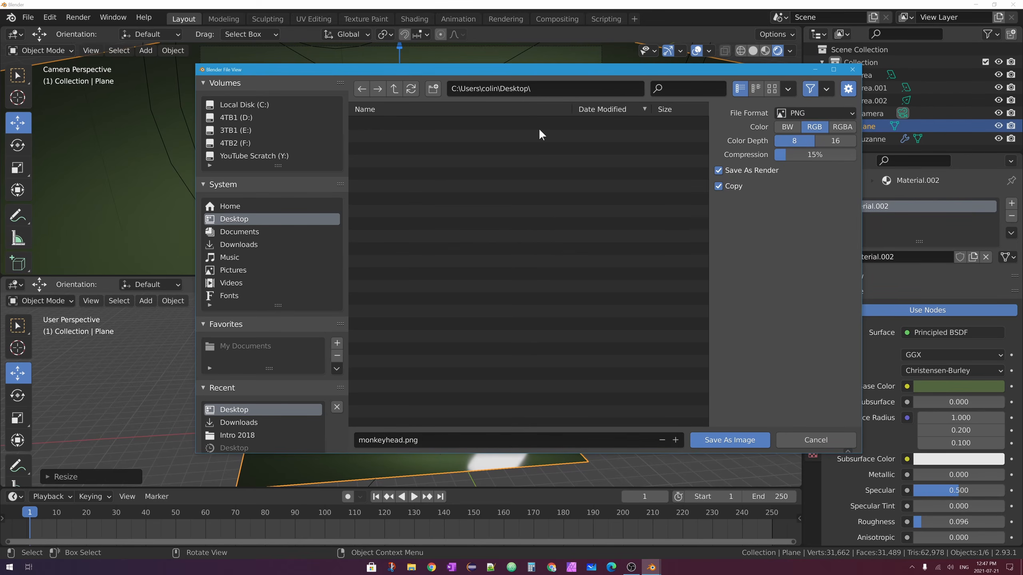
click(733, 440)
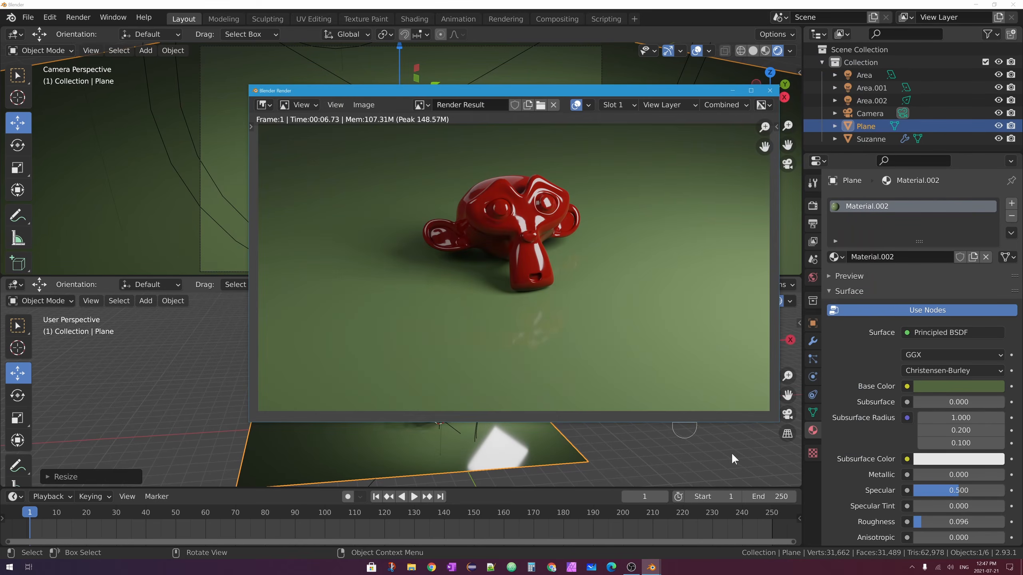
- Close the render window, switch to the Windows desktop and open monkeyhead.png in Picasa Photo Viewer
click(770, 90)
click(976, 4)
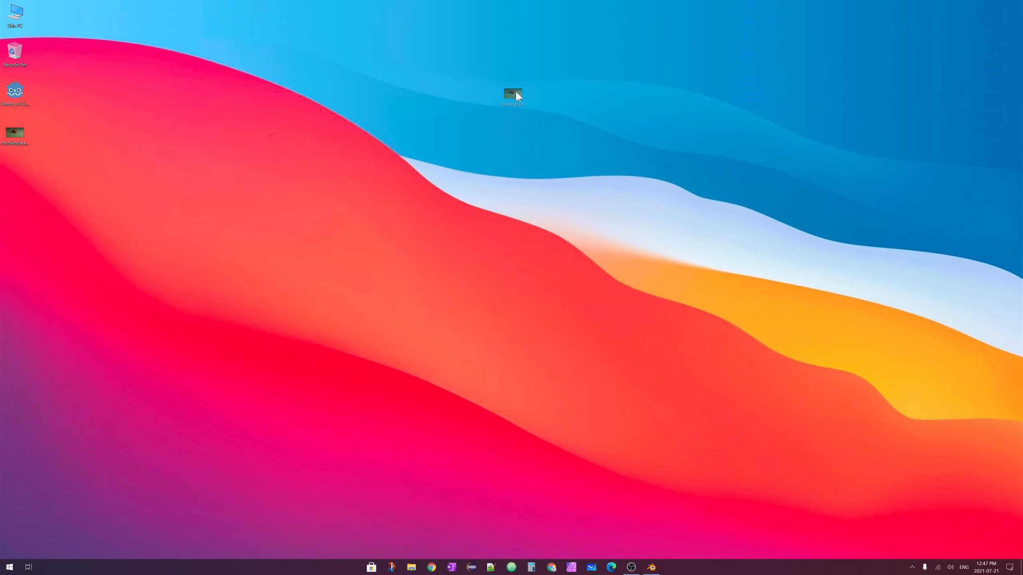
drag(498, 119, 499, 123)
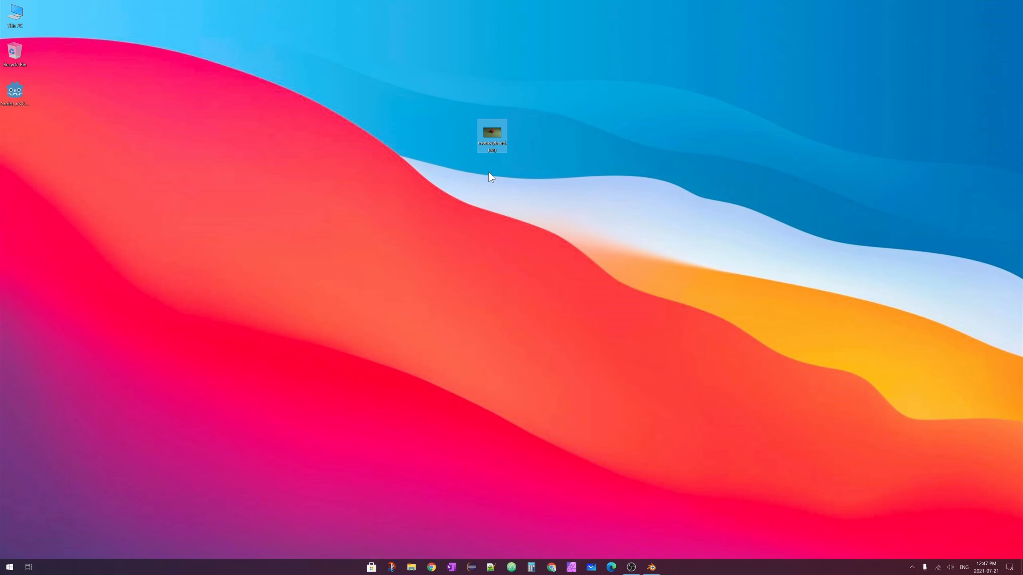
double_click(487, 134)
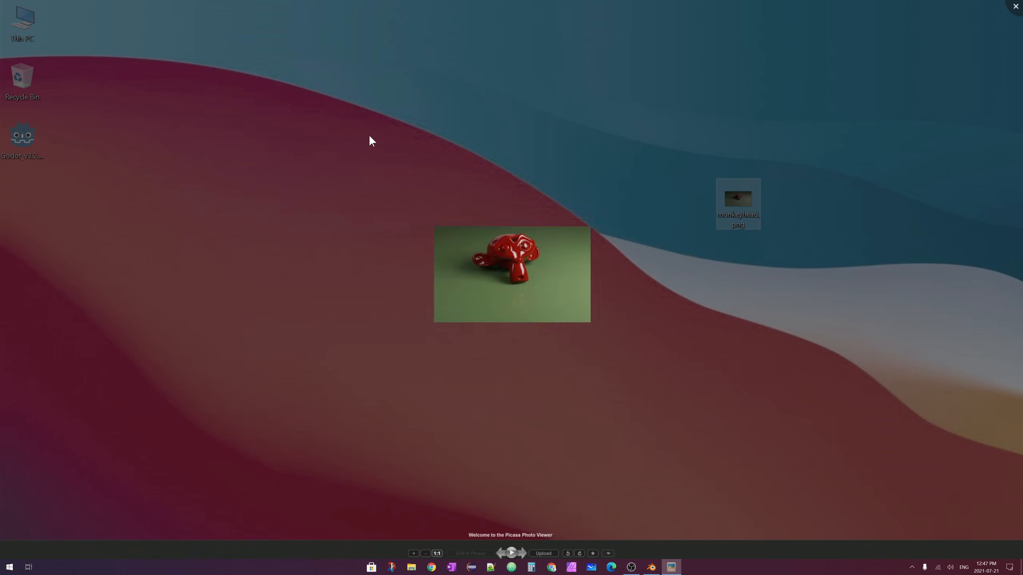